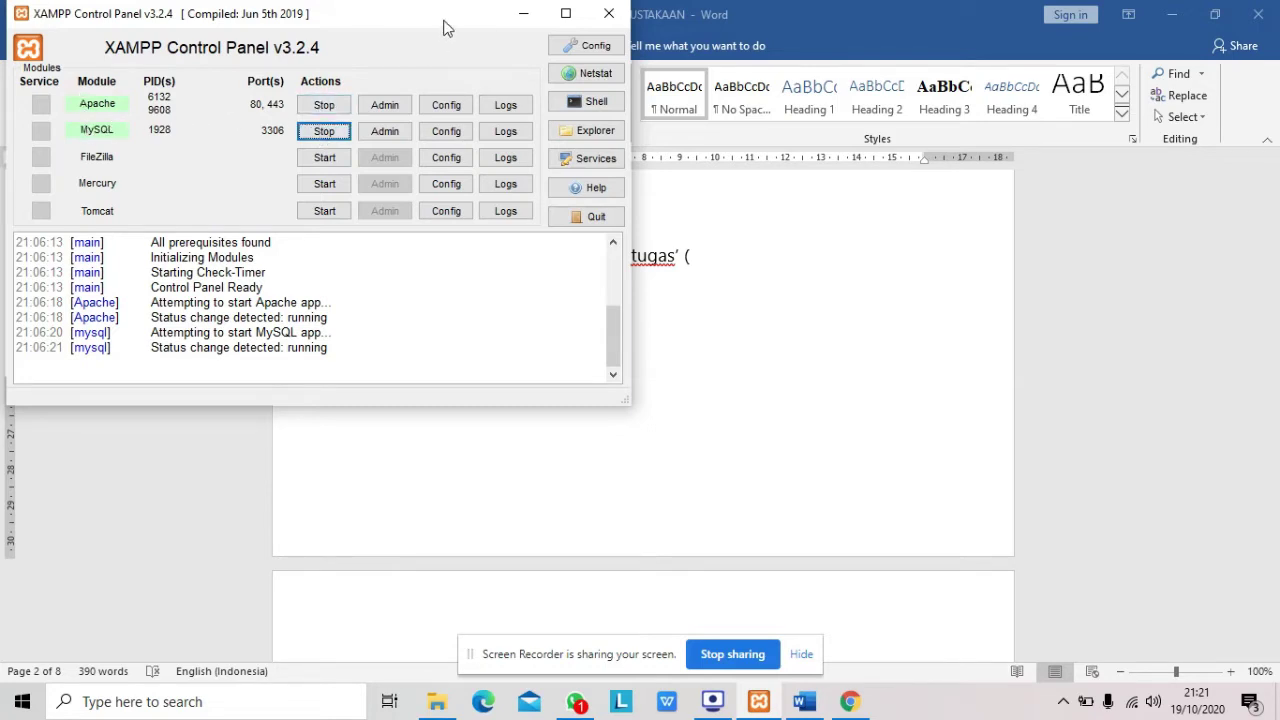
Step: Minimize the XAMPP Control Panel and the Word document, and open a new Google Chrome window
{"action": "left_click", "coordinate": [520, 15]}
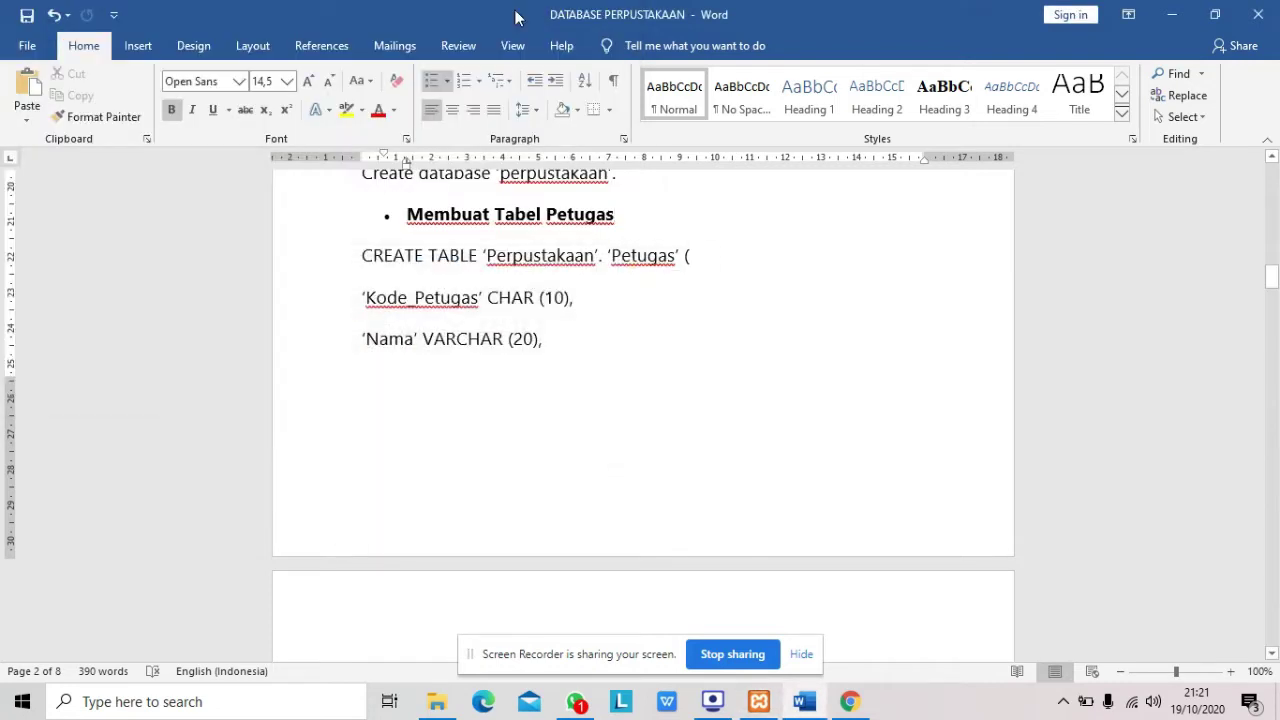
{"action": "left_click", "coordinate": [858, 706]}
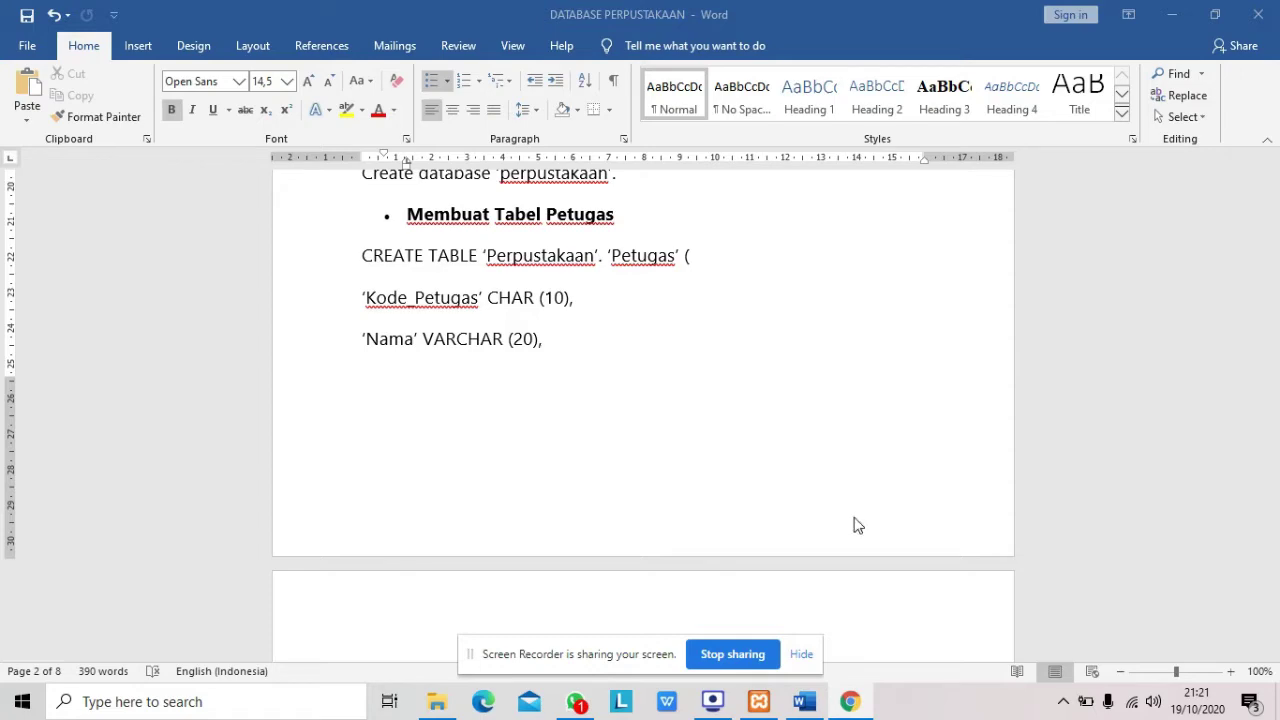
{"action": "left_click", "coordinate": [857, 21]}
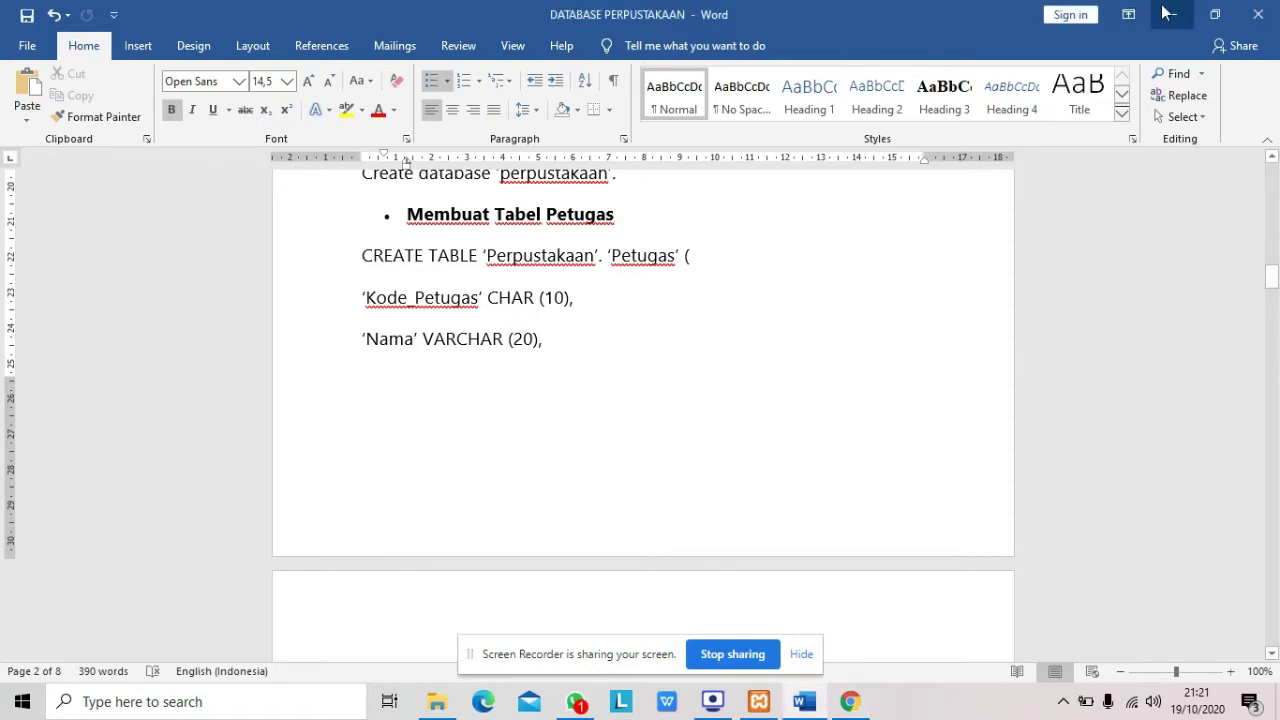
{"action": "left_click", "coordinate": [1167, 14]}
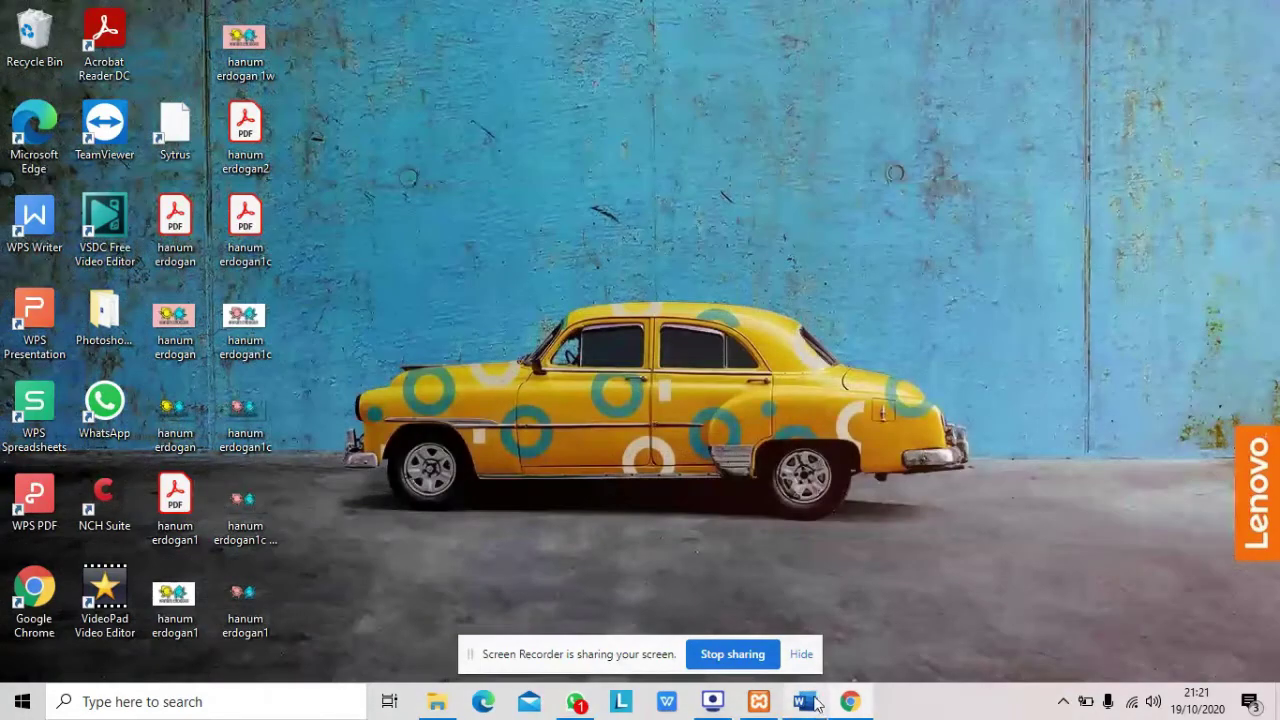
{"action": "mouse_move", "coordinate": [842, 705]}
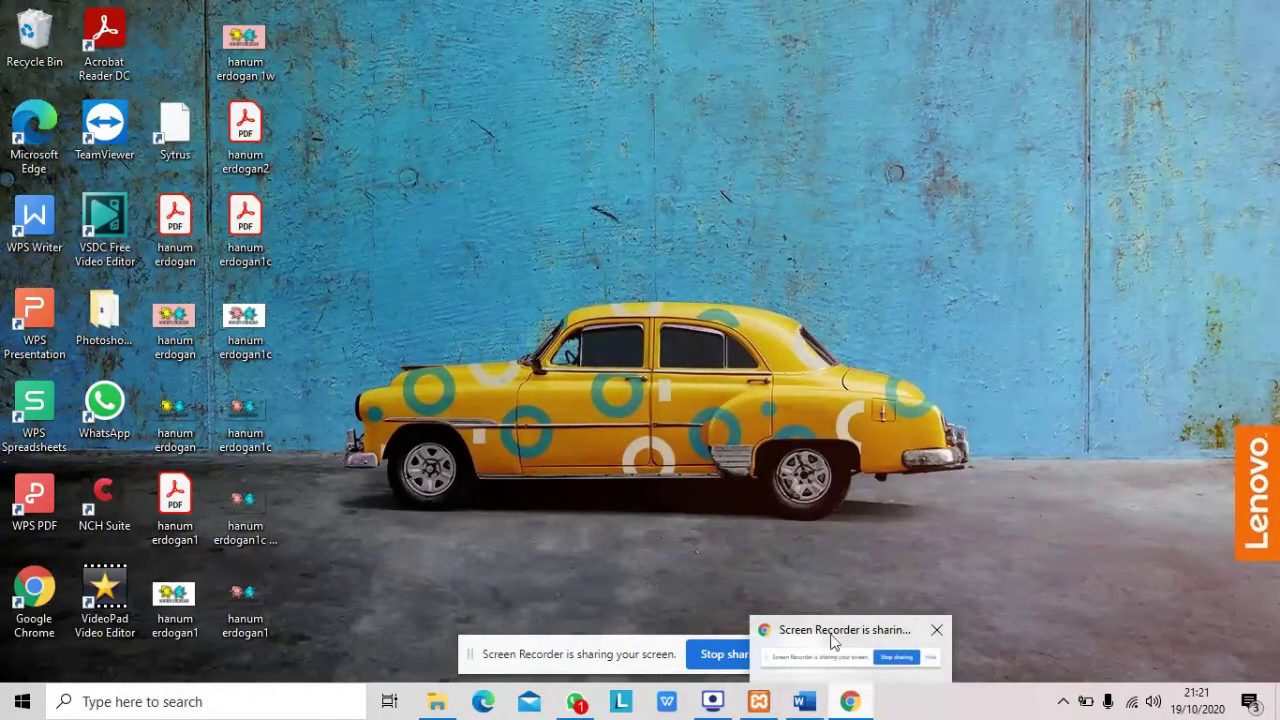
{"action": "double_click", "coordinate": [42, 578]}
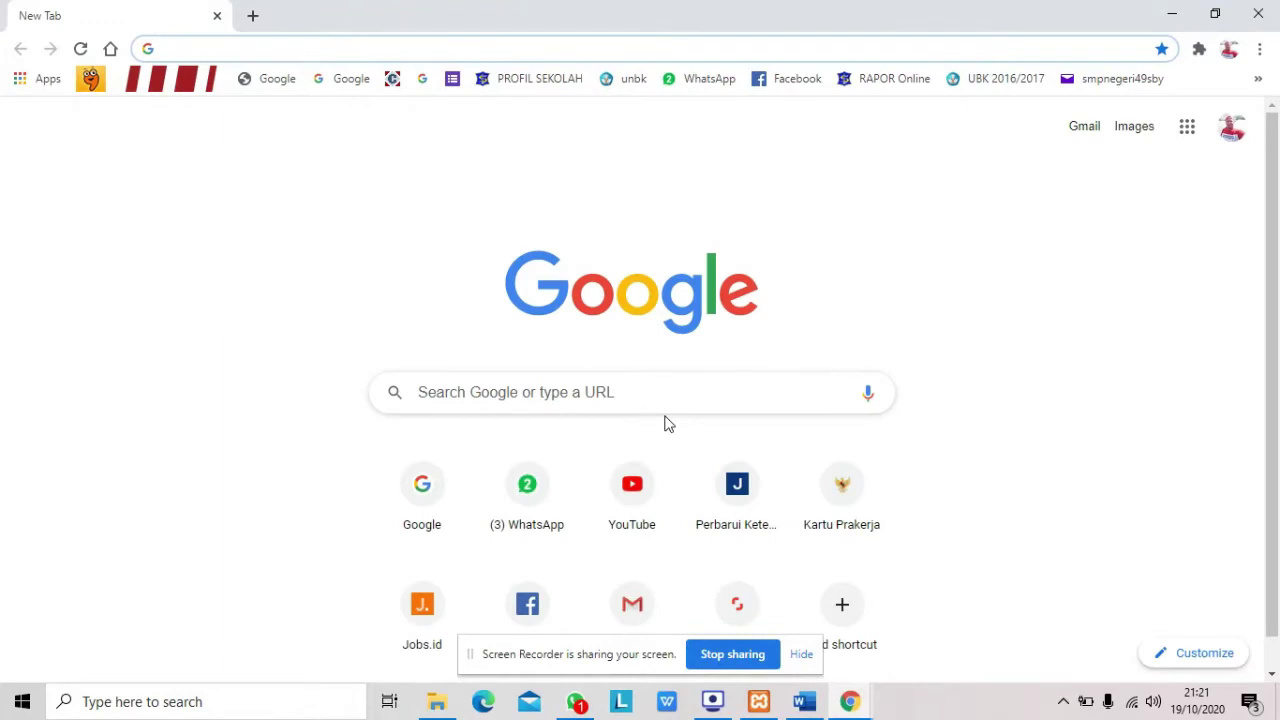
Step: Load phpMyAdmin at localhost/phpmyadmin
{"action": "type", "text": "localh"}
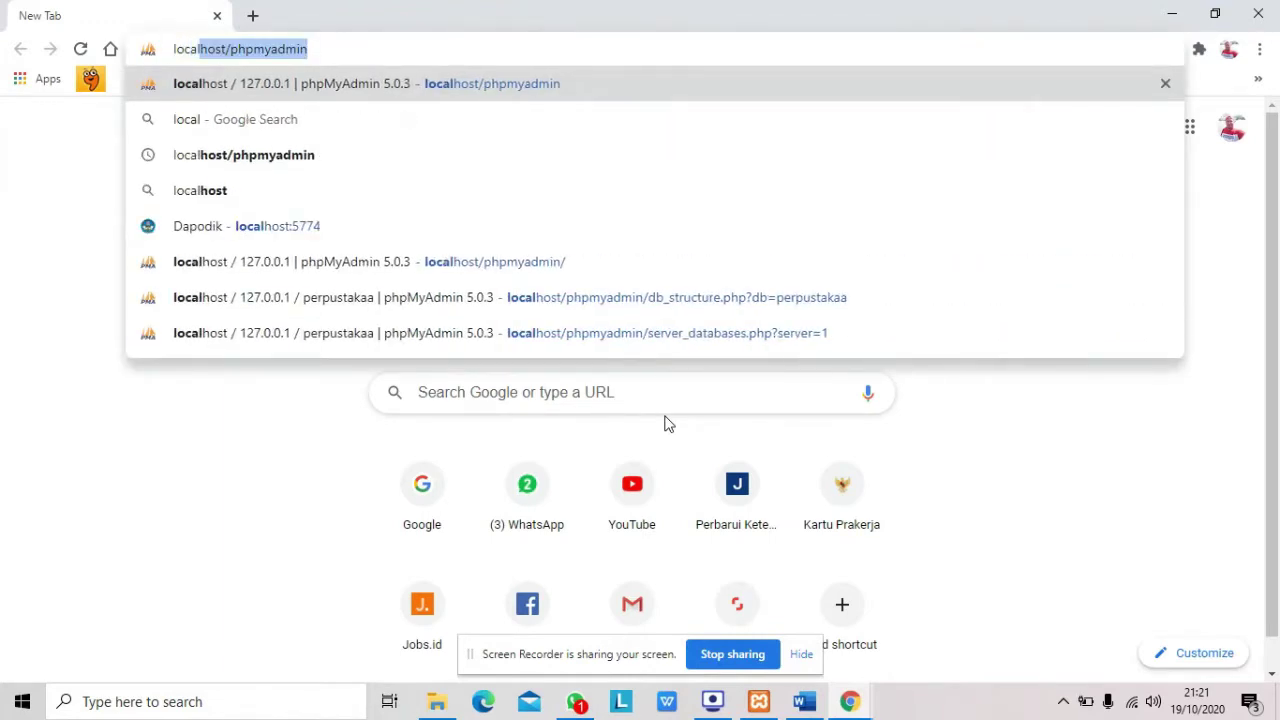
{"action": "type", "text": "ost/"}
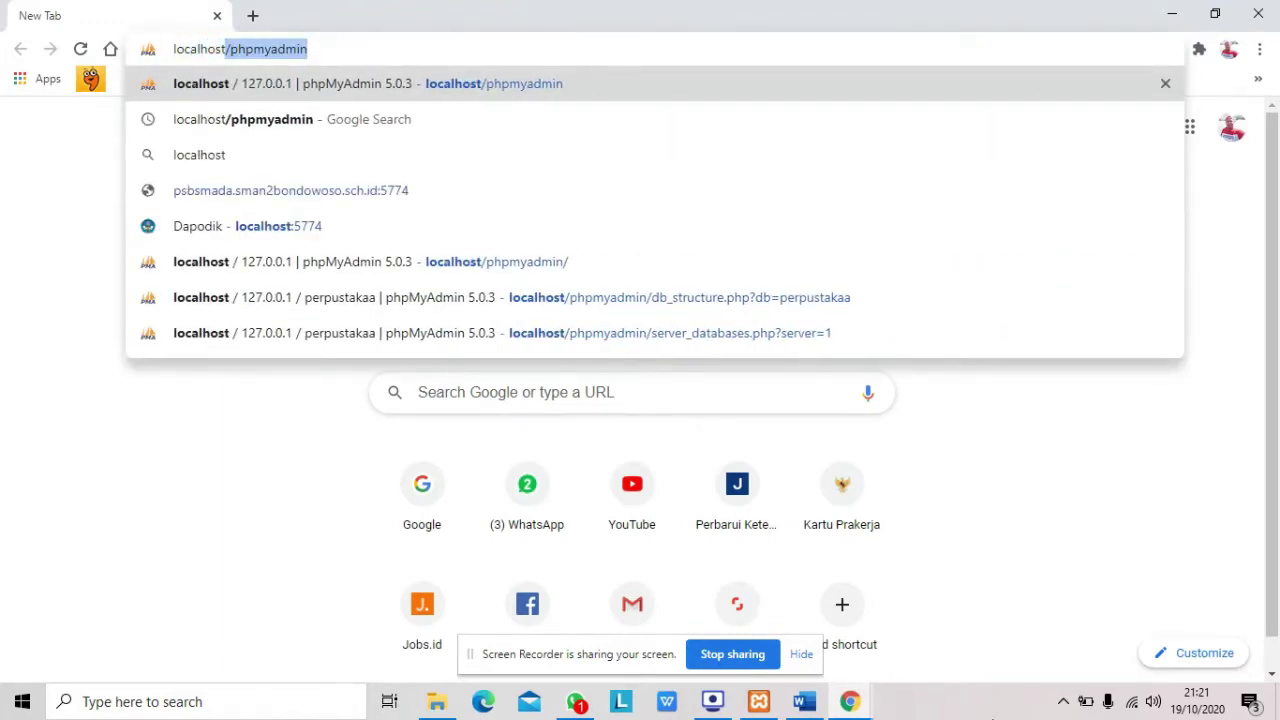
{"action": "type", "text": "phpmy"}
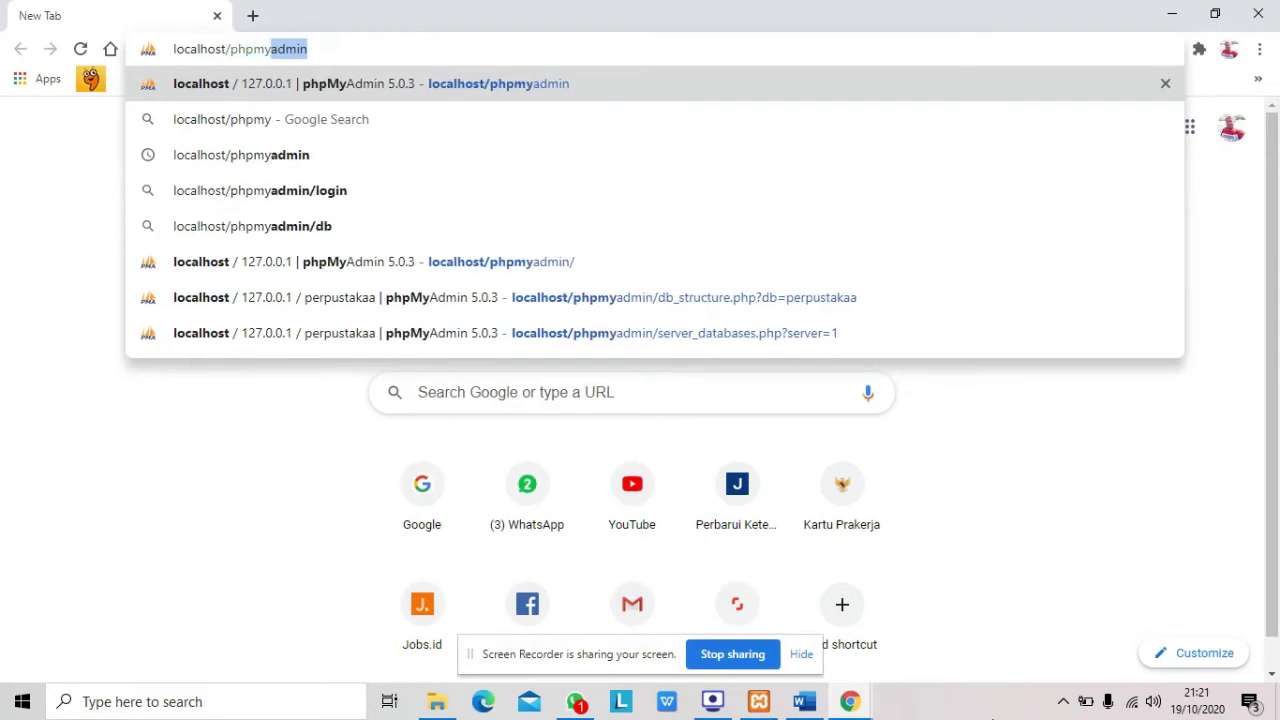
{"action": "type", "text": "admin"}
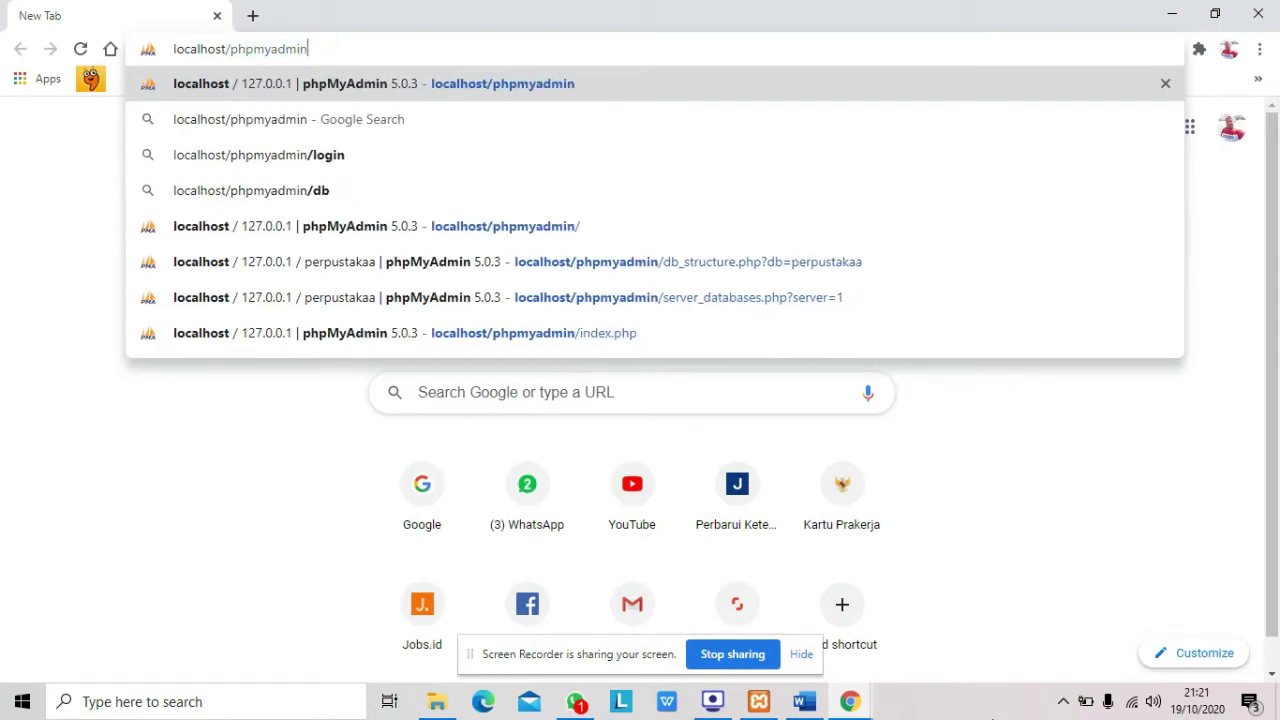
{"action": "key", "text": "Return"}
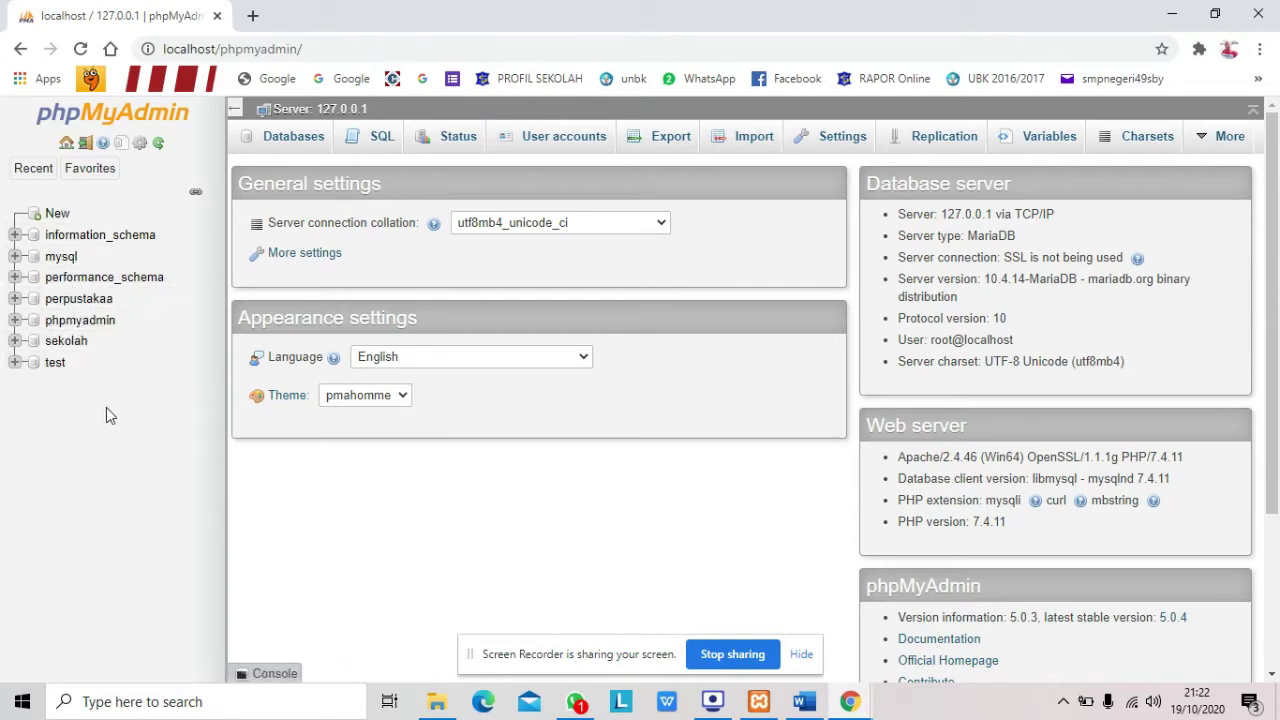
Step: Create a new database named perpustakaan with the utf8mb4_general_ci collation
{"action": "left_click", "coordinate": [53, 213]}
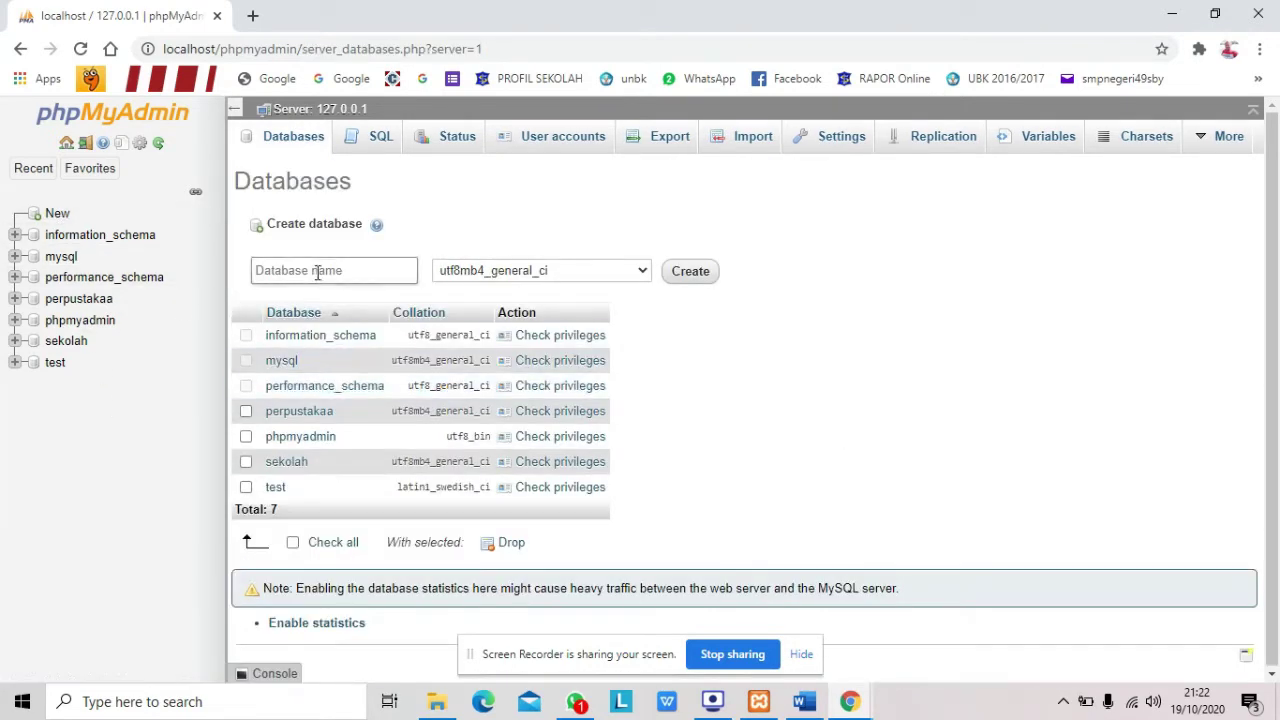
{"action": "left_click", "coordinate": [320, 270]}
{"action": "type", "text": "perpust"}
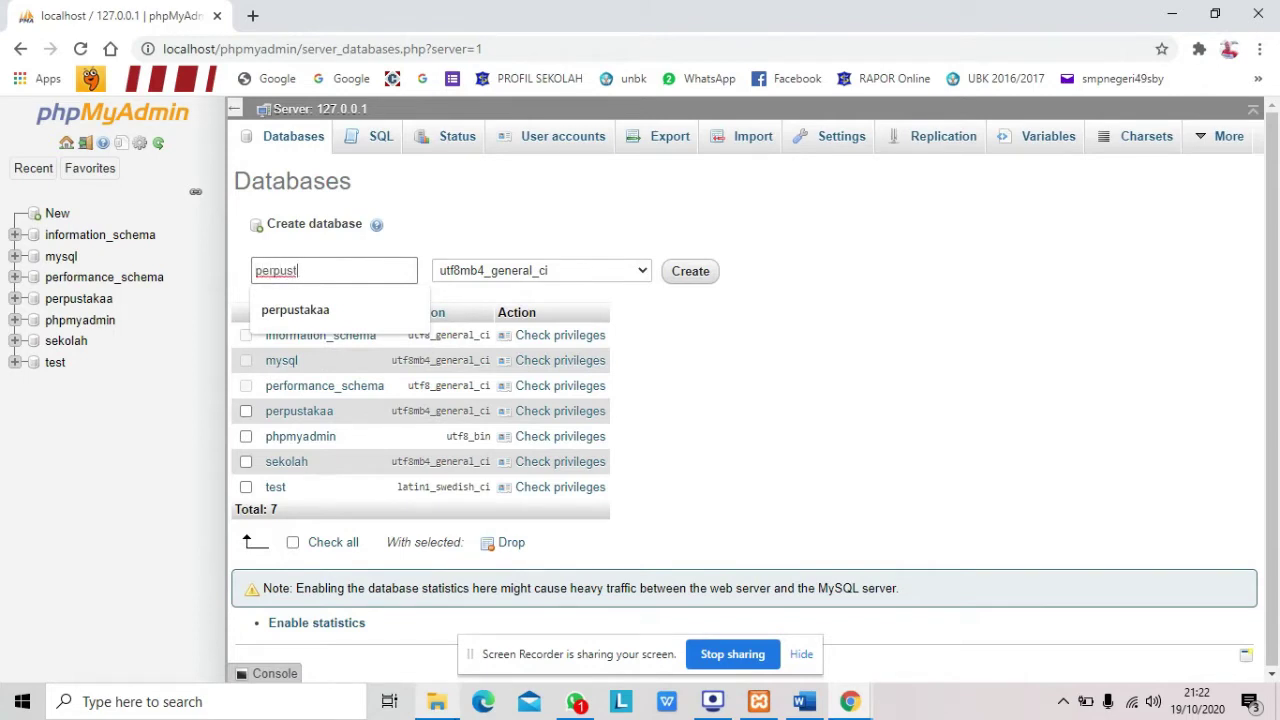
{"action": "type", "text": "akaan"}
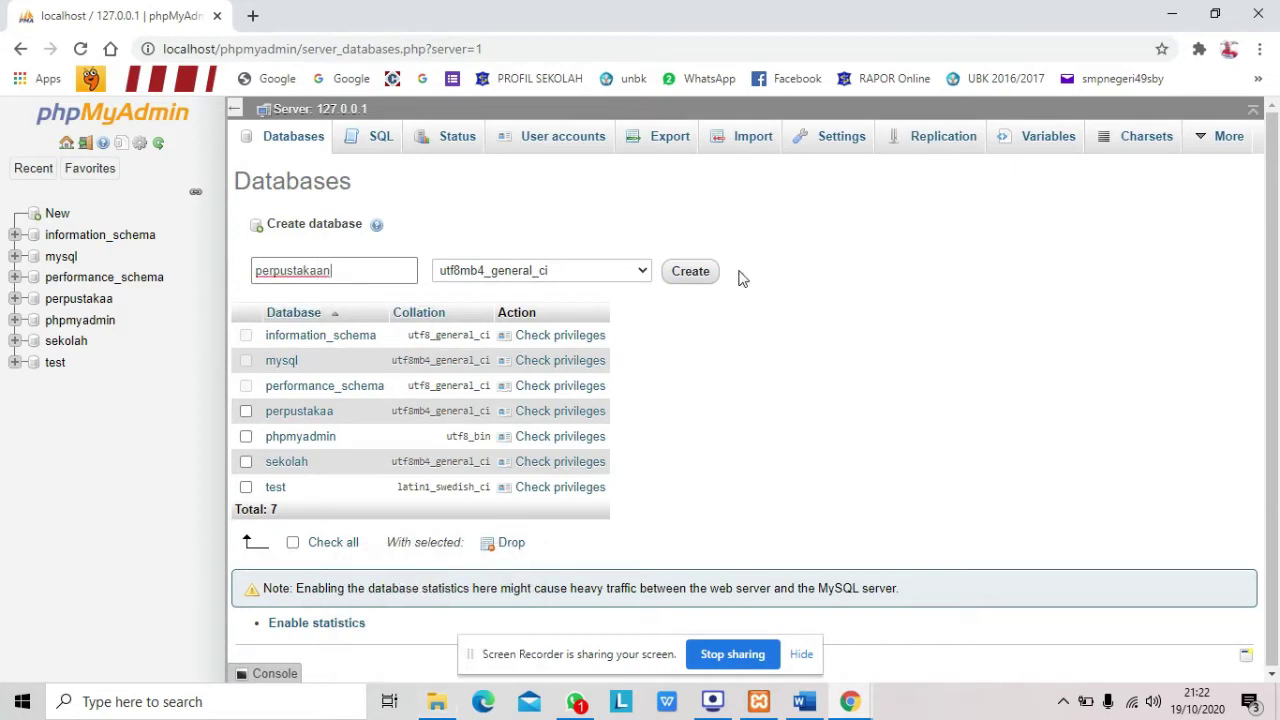
{"action": "left_click", "coordinate": [690, 272]}
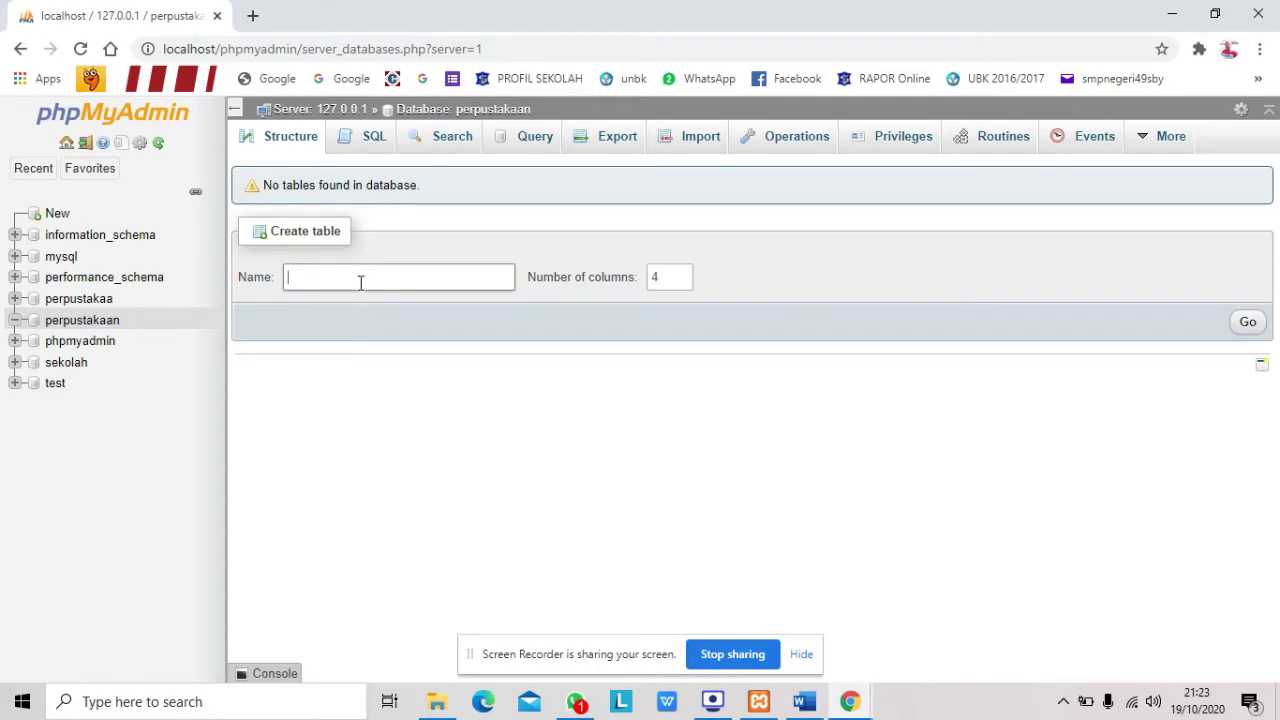
Step: Switch to the Word document and review the list of fields planned for the Petugas table
{"action": "left_click", "coordinate": [803, 701]}
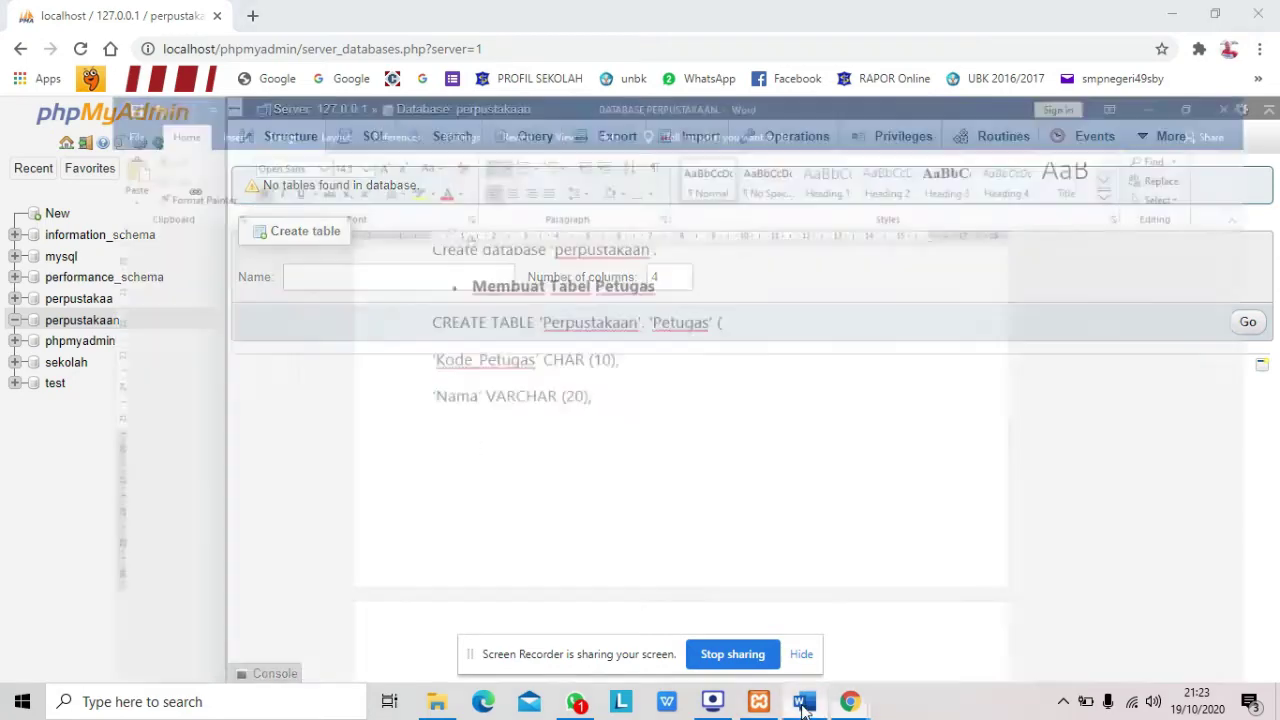
{"action": "scroll", "coordinate": [645, 494], "scroll_direction": "up", "scroll_amount": 3}
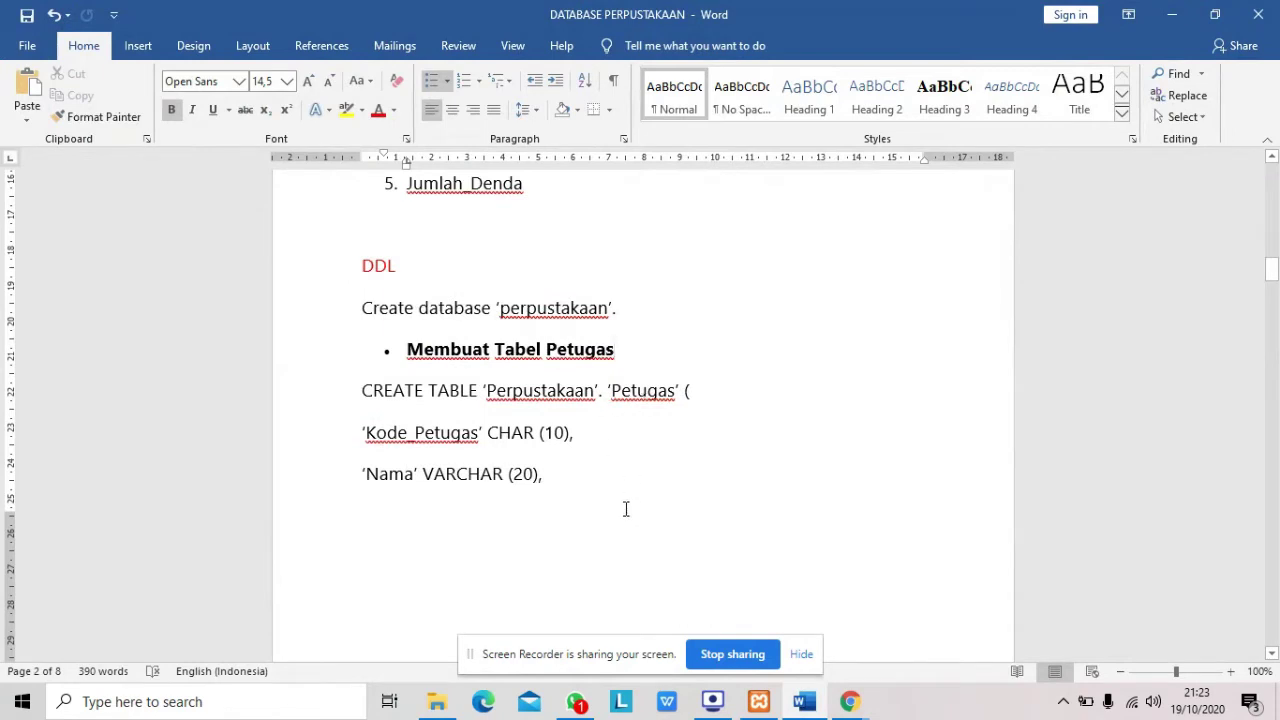
{"action": "scroll", "coordinate": [626, 510], "scroll_direction": "up", "scroll_amount": 20}
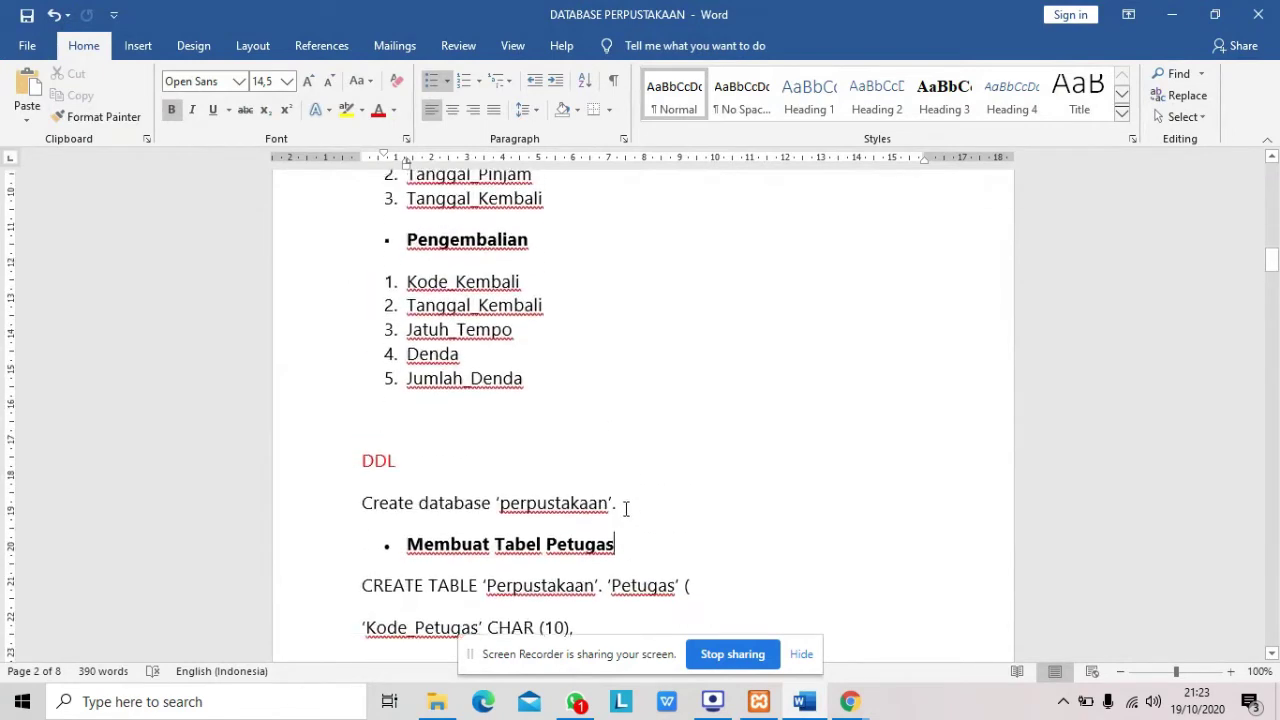
{"action": "scroll", "coordinate": [626, 510], "scroll_direction": "up", "scroll_amount": 17}
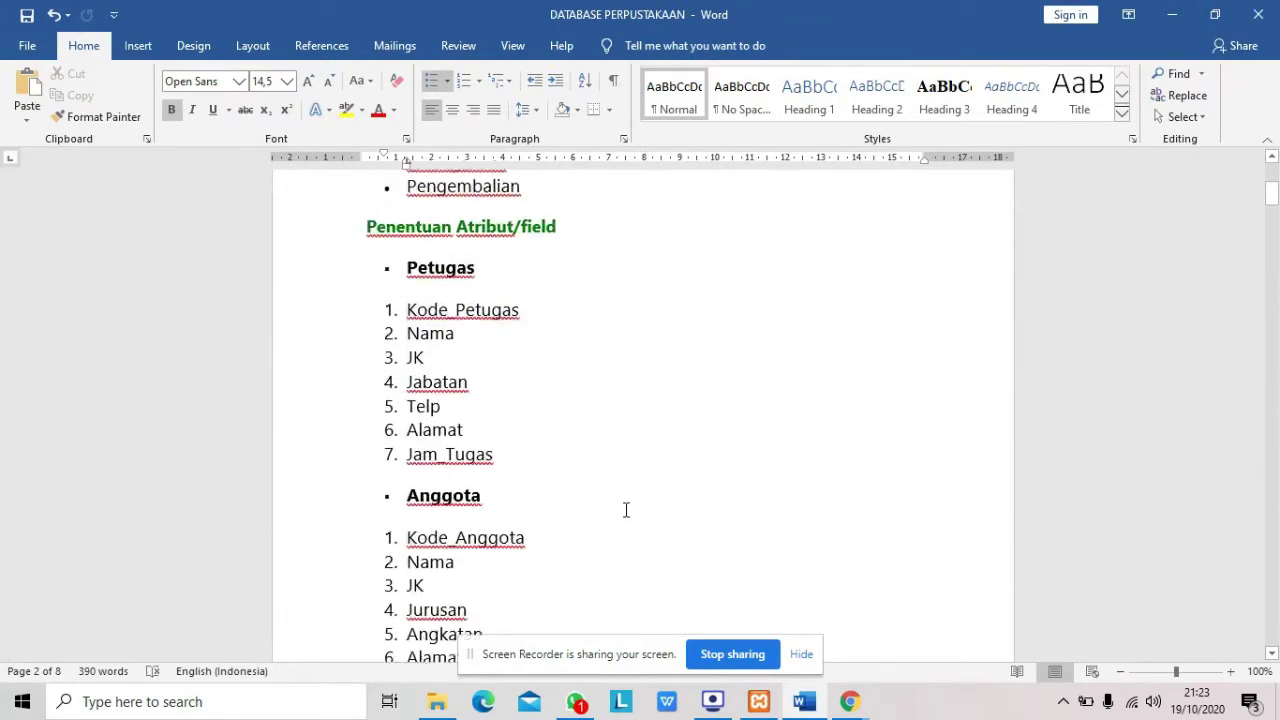
{"action": "scroll", "coordinate": [626, 510], "scroll_direction": "down", "scroll_amount": 6}
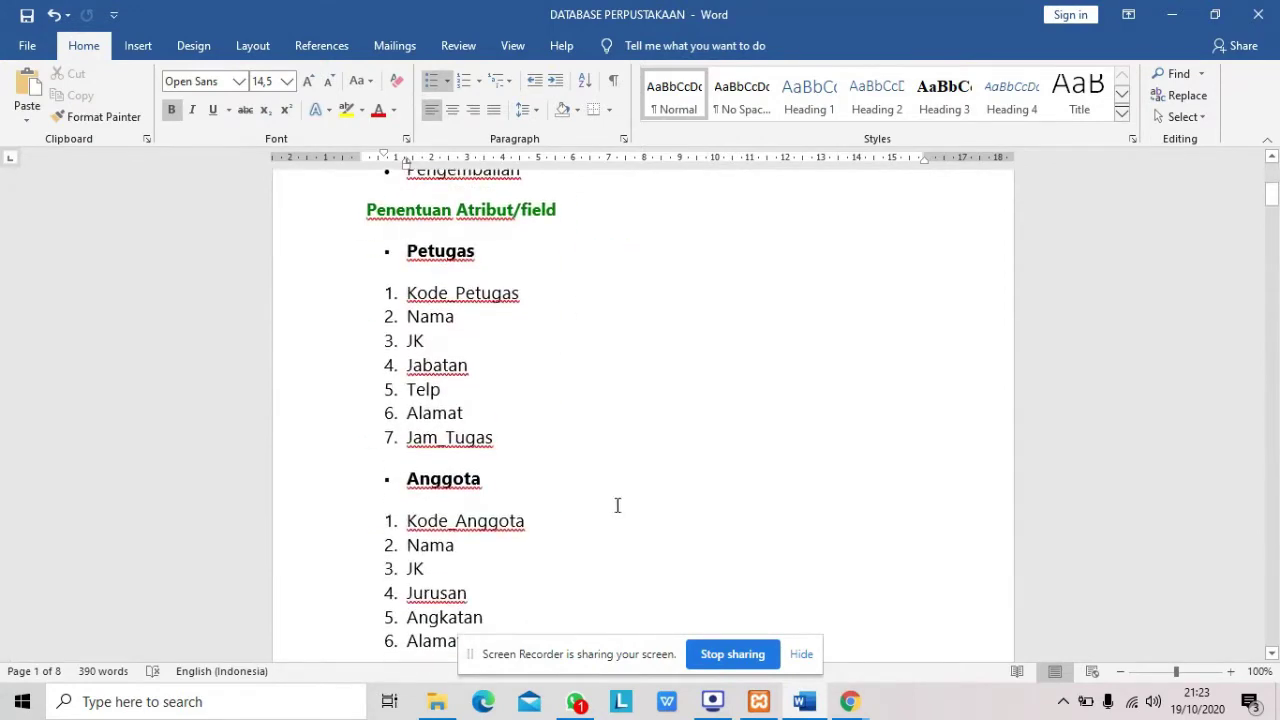
{"action": "scroll", "coordinate": [426, 413], "scroll_direction": "up", "scroll_amount": 3}
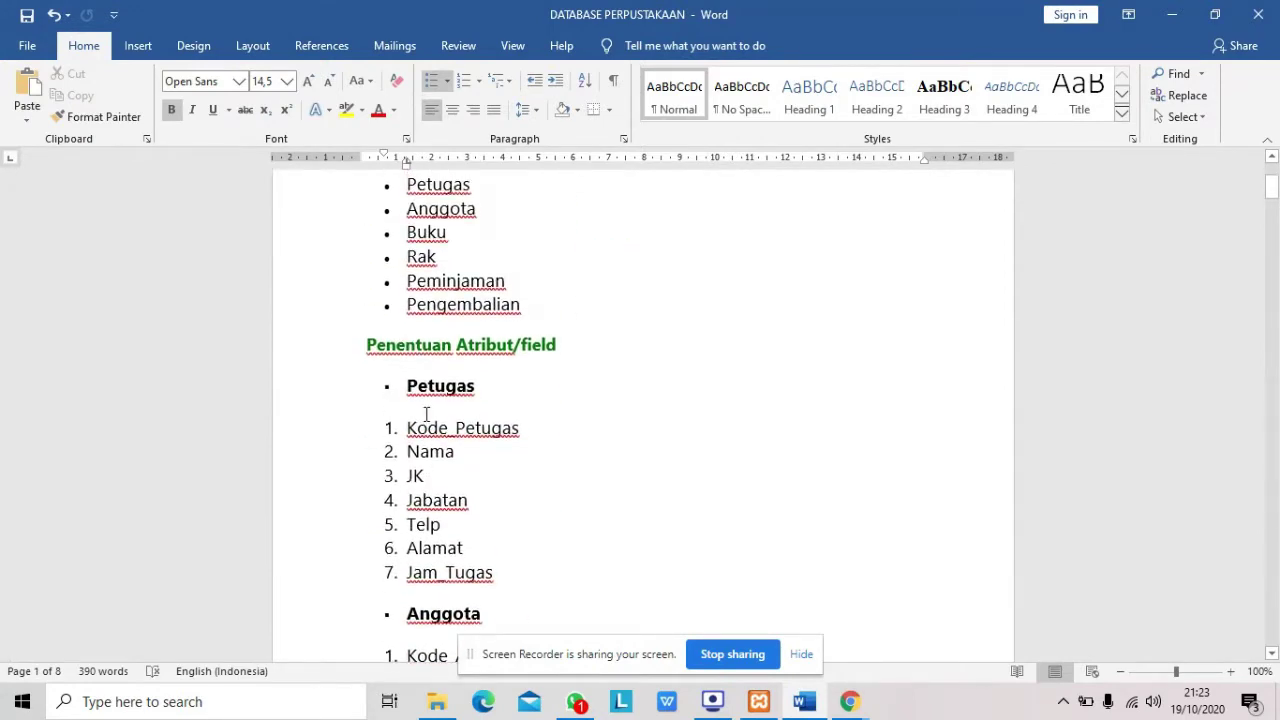
{"action": "scroll", "coordinate": [426, 413], "scroll_direction": "down", "scroll_amount": 3}
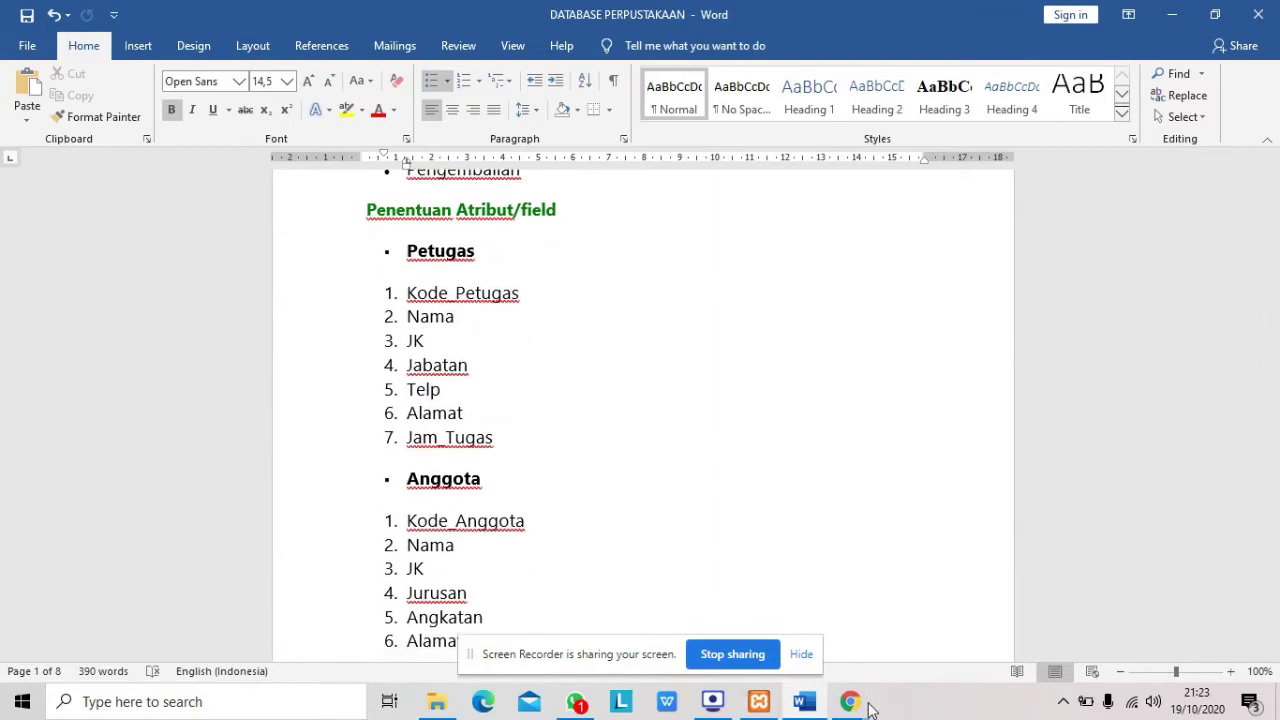
Step: Return to phpMyAdmin in Chrome and start a table named petugas with 7 columns in the perpustakaan database
{"action": "mouse_move", "coordinate": [852, 706]}
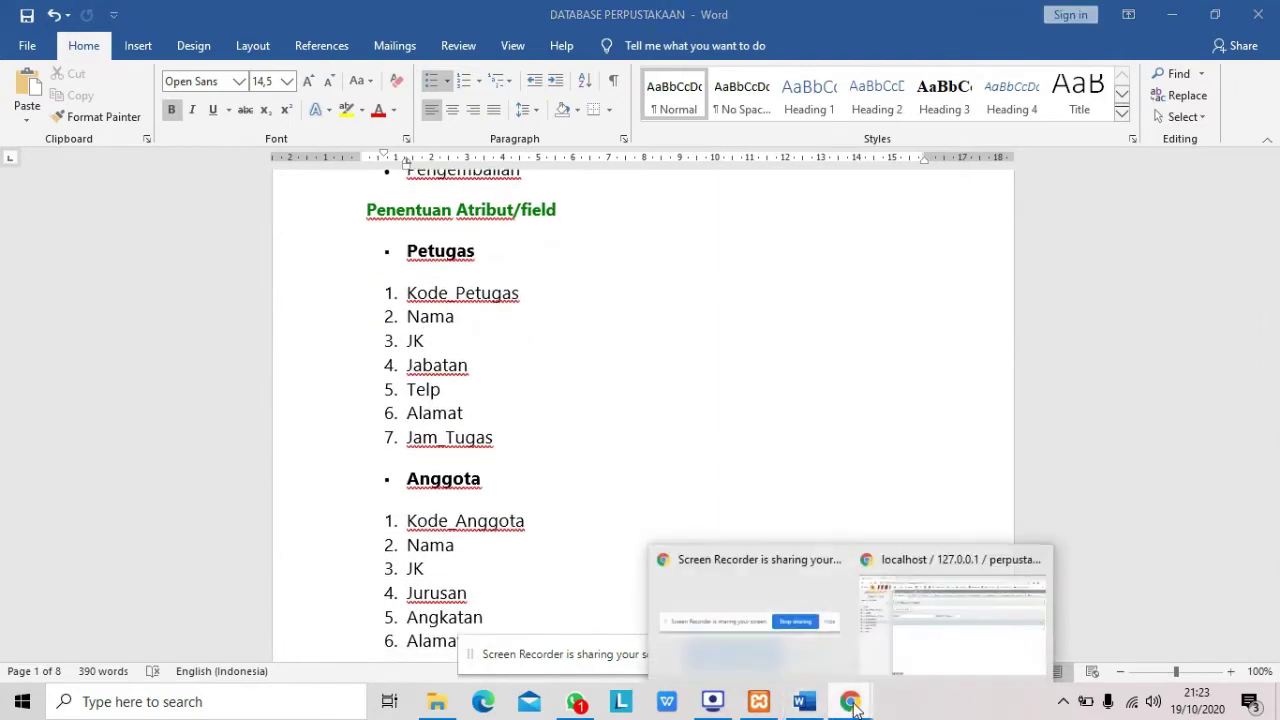
{"action": "left_click", "coordinate": [936, 632]}
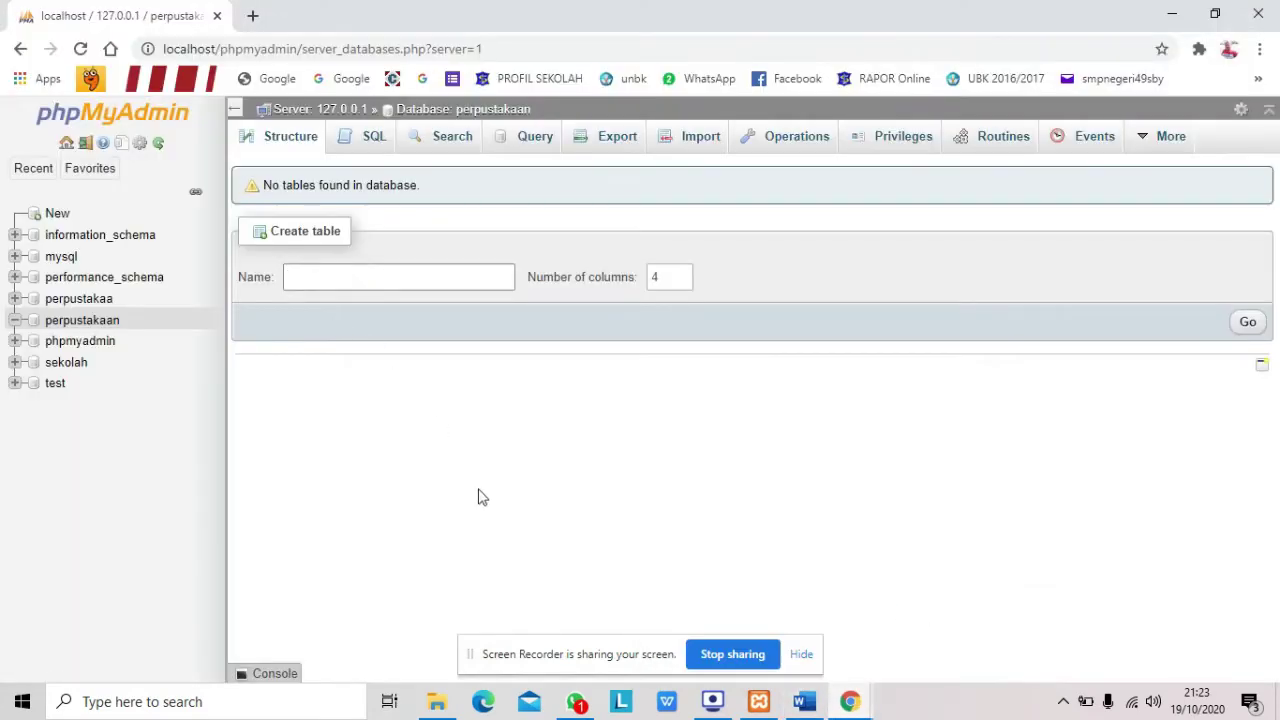
{"action": "type", "text": "petugas"}
{"action": "left_click", "coordinate": [656, 280]}
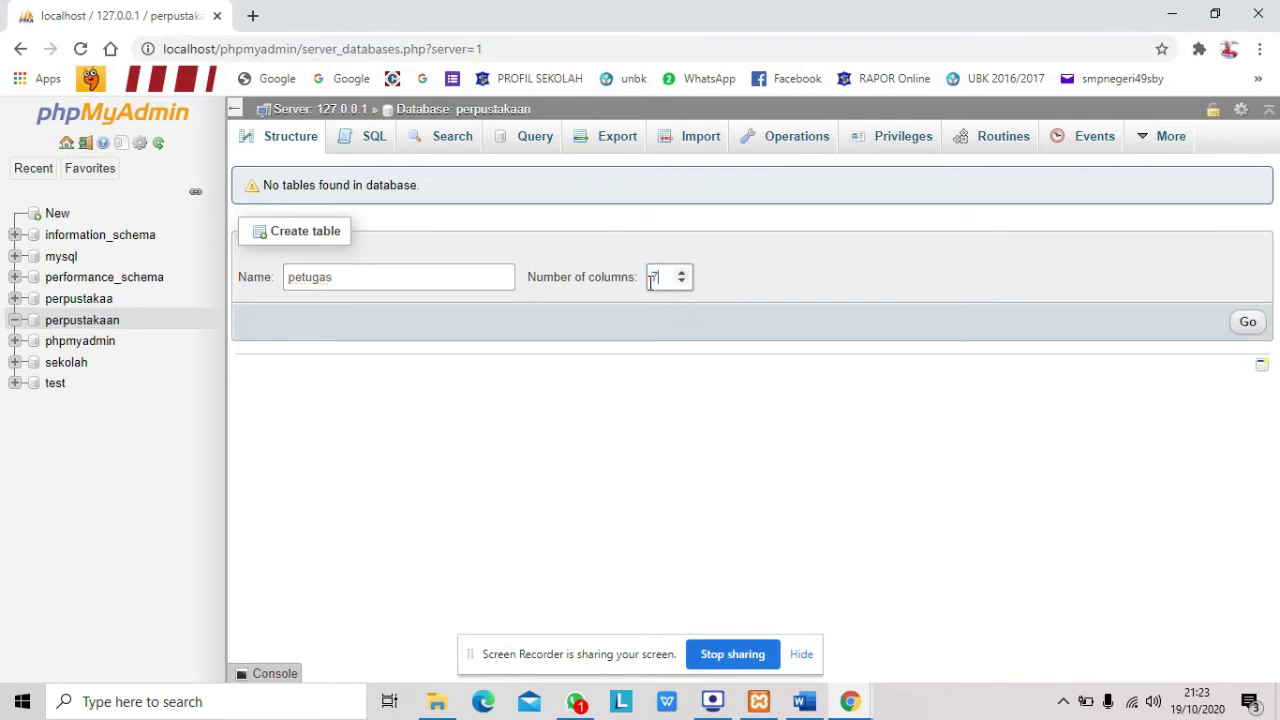
{"action": "left_click", "coordinate": [1247, 323]}
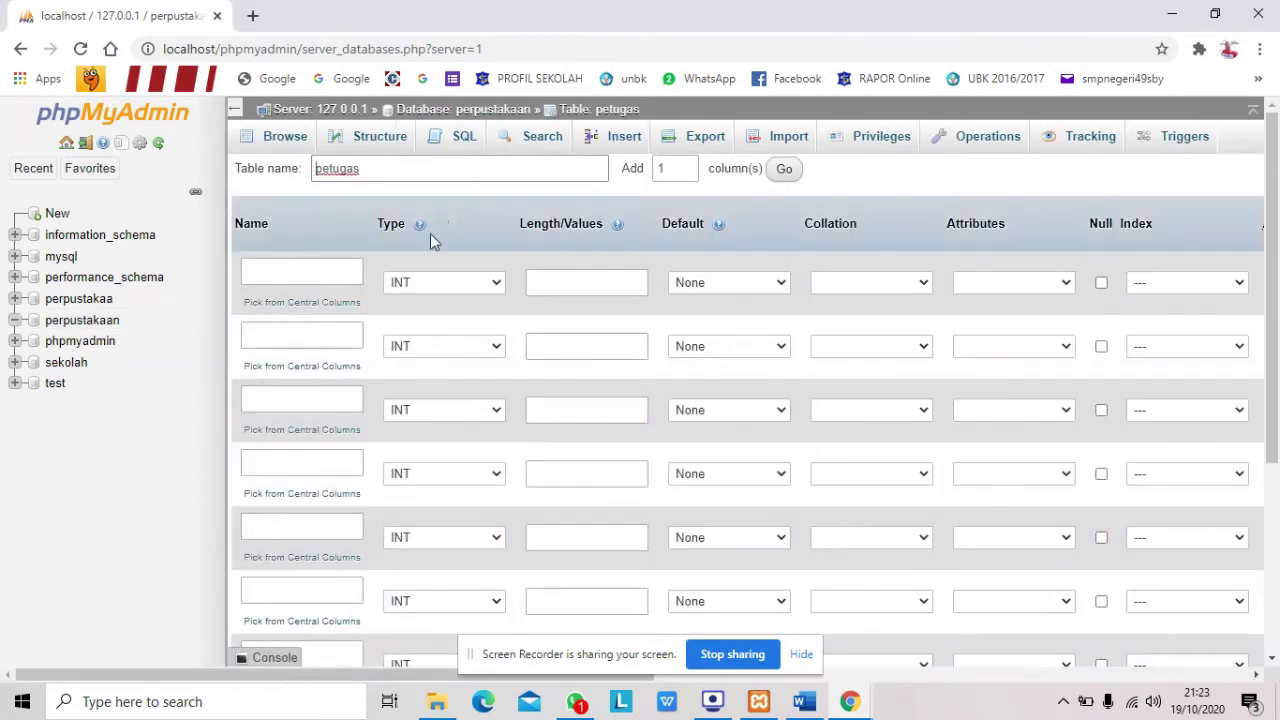
Step: Switch to the Word document and check the Petugas field names, data types and lengths in the CREATE TABLE statement
{"action": "left_click", "coordinate": [298, 268]}
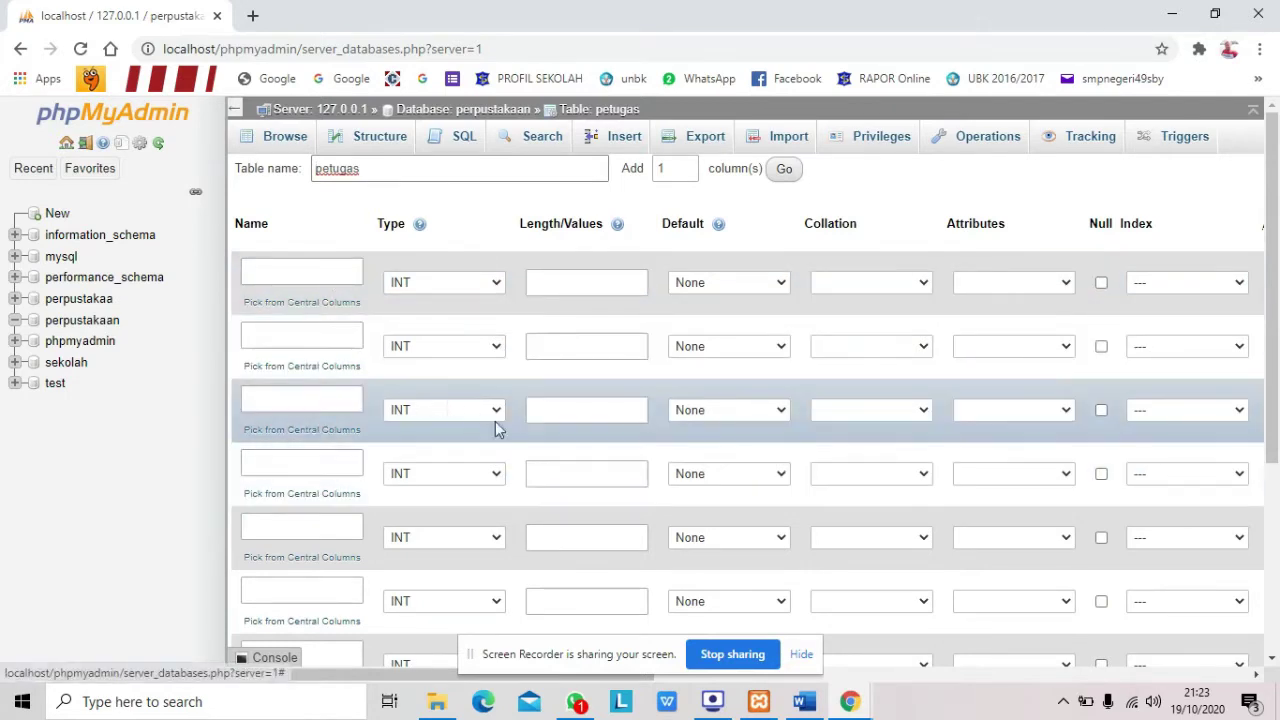
{"action": "left_click", "coordinate": [805, 703]}
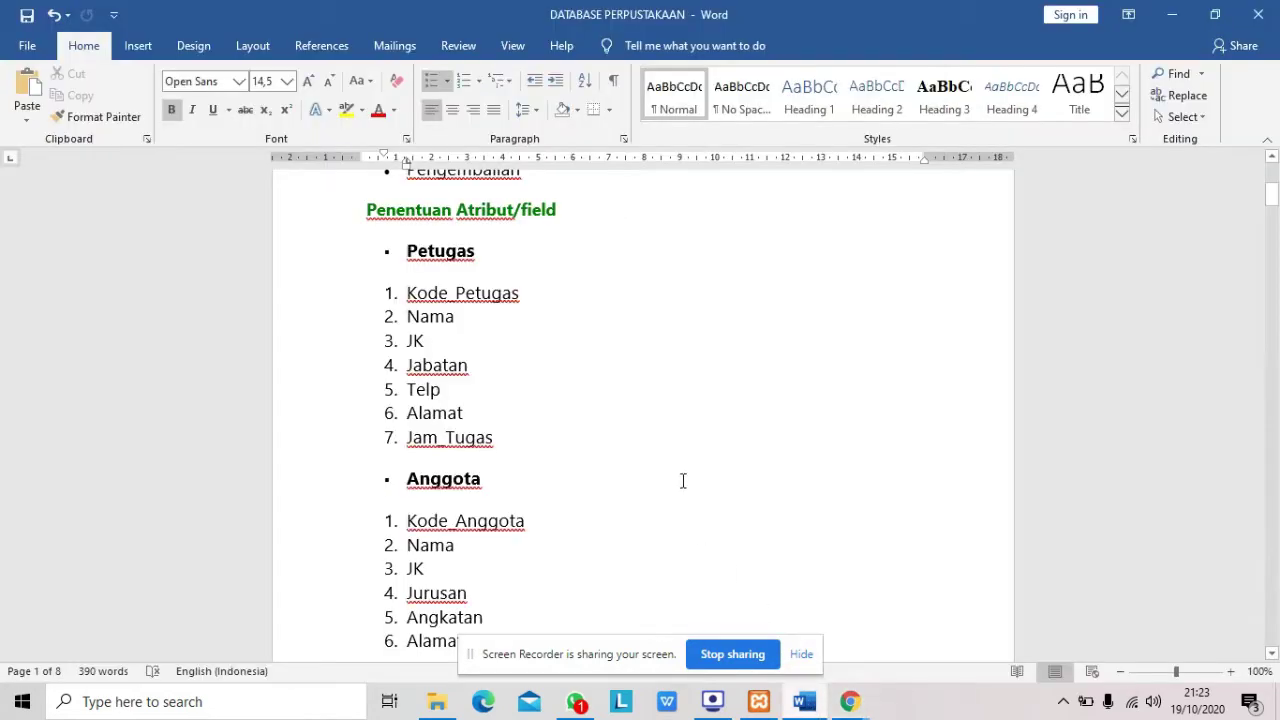
{"action": "scroll", "coordinate": [683, 475], "scroll_direction": "down", "scroll_amount": 10}
{"action": "scroll", "coordinate": [680, 465], "scroll_direction": "down", "scroll_amount": 10}
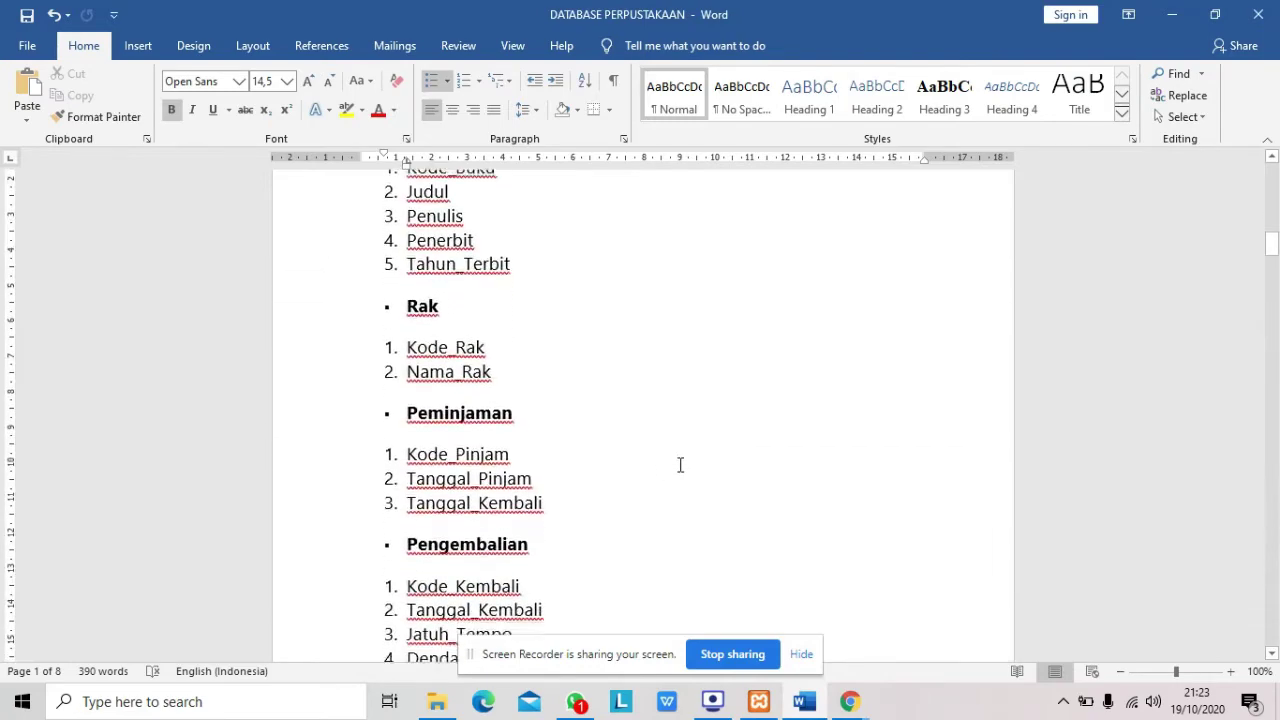
{"action": "scroll", "coordinate": [680, 465], "scroll_direction": "up", "scroll_amount": 15}
{"action": "scroll", "coordinate": [680, 465], "scroll_direction": "up", "scroll_amount": 10}
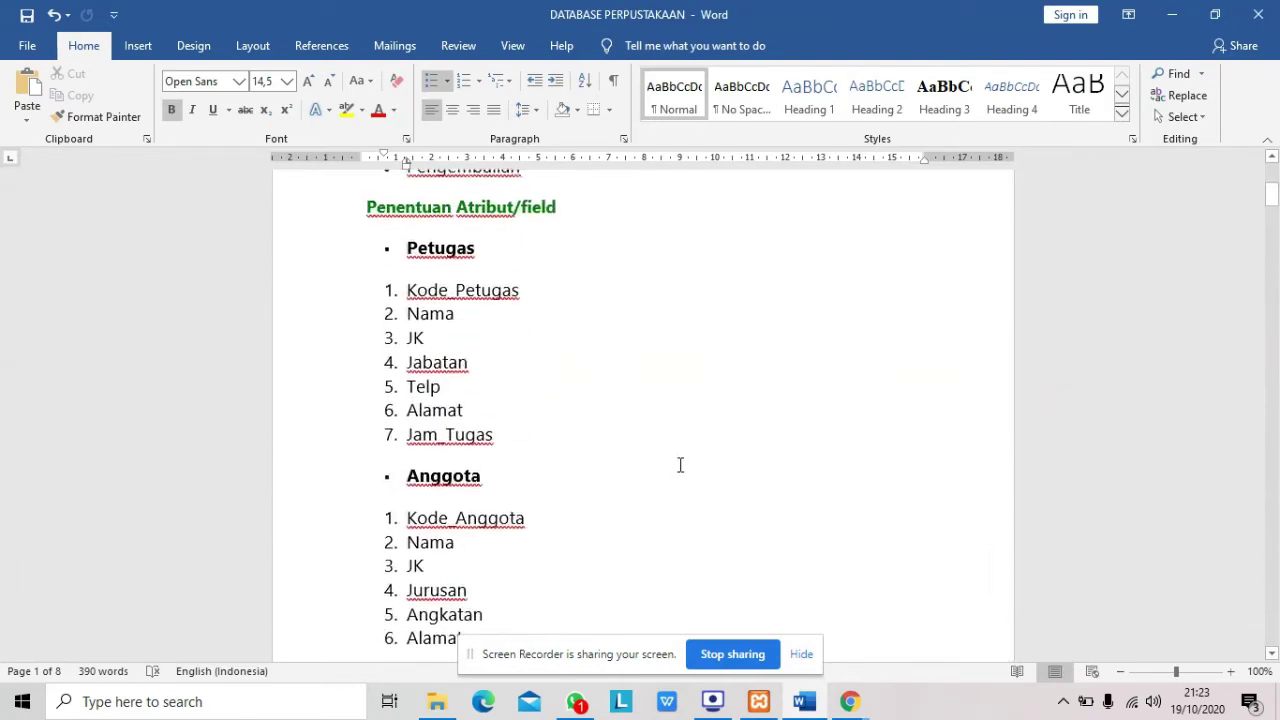
{"action": "scroll", "coordinate": [680, 465], "scroll_direction": "down", "scroll_amount": 3}
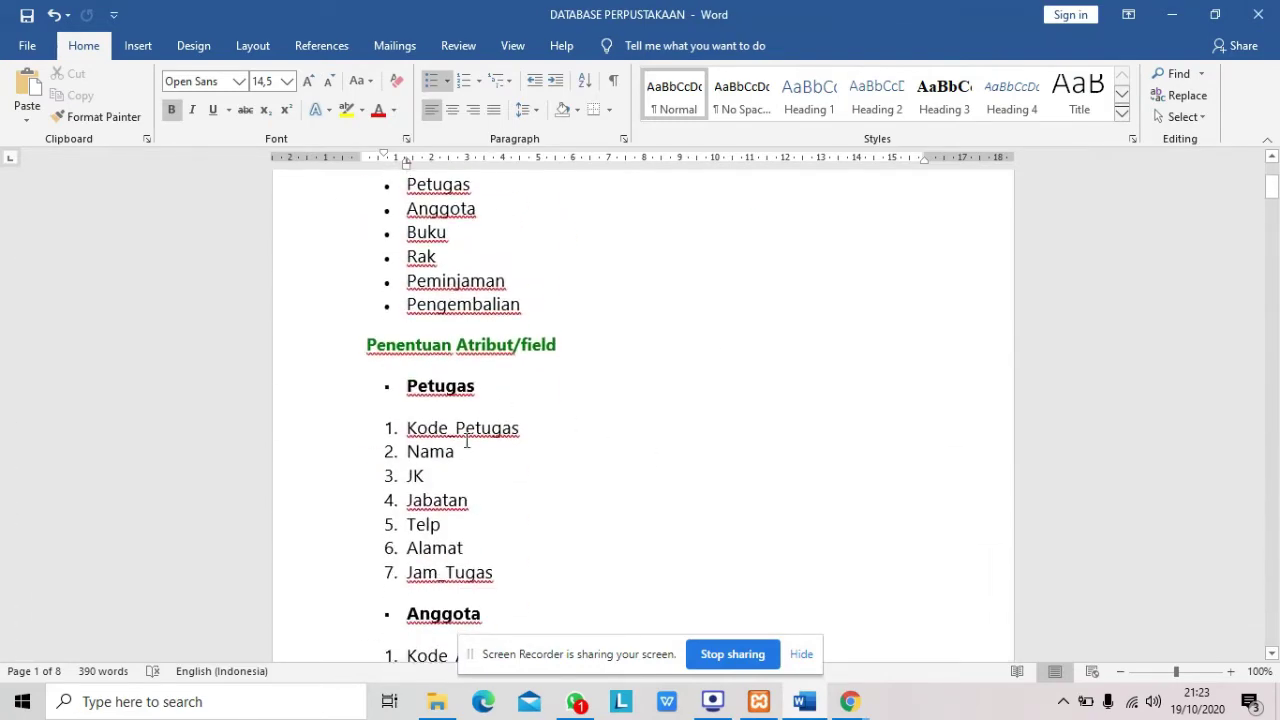
{"action": "scroll", "coordinate": [580, 497], "scroll_direction": "down", "scroll_amount": 15}
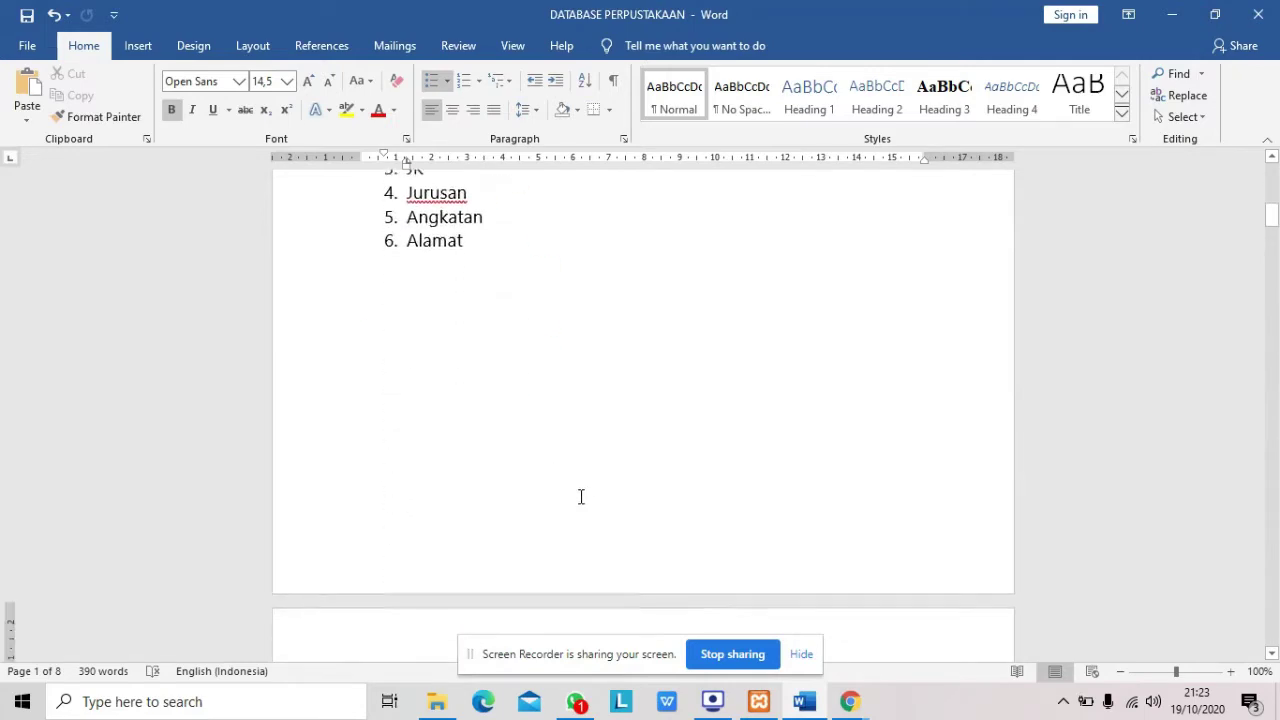
{"action": "scroll", "coordinate": [580, 497], "scroll_direction": "down", "scroll_amount": 5}
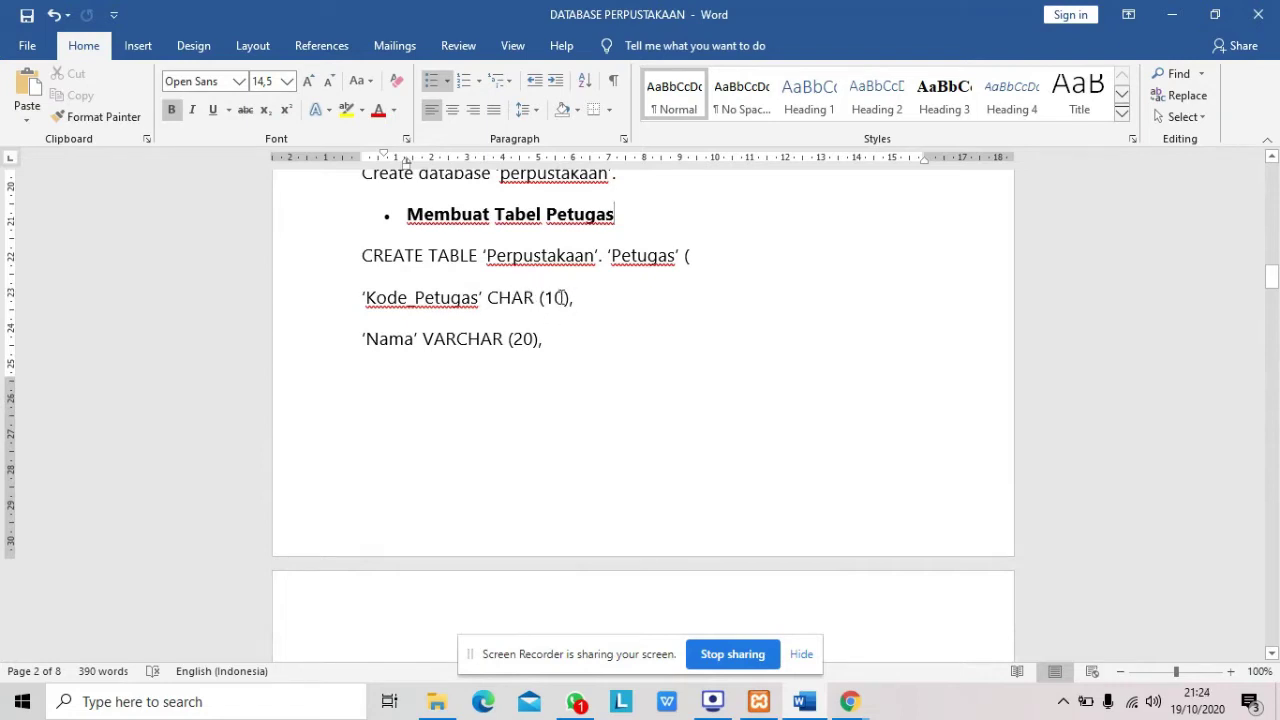
{"action": "double_click", "coordinate": [556, 297]}
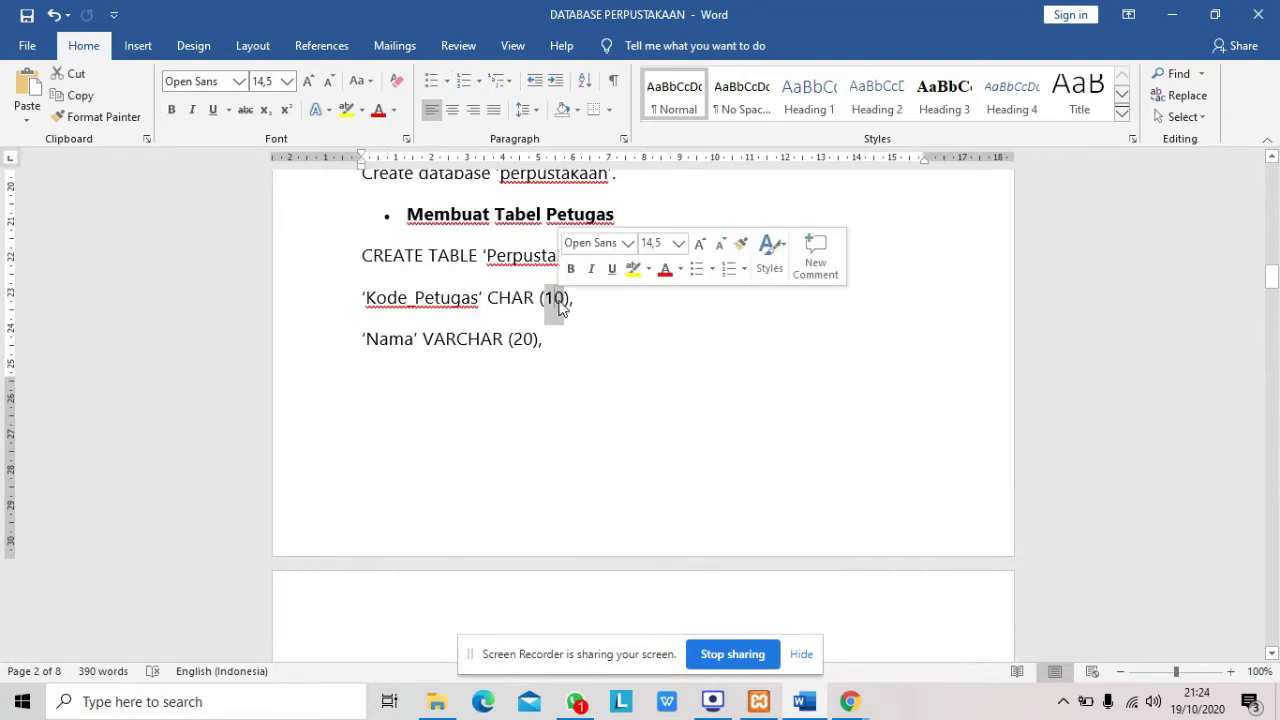
{"action": "left_click", "coordinate": [634, 317]}
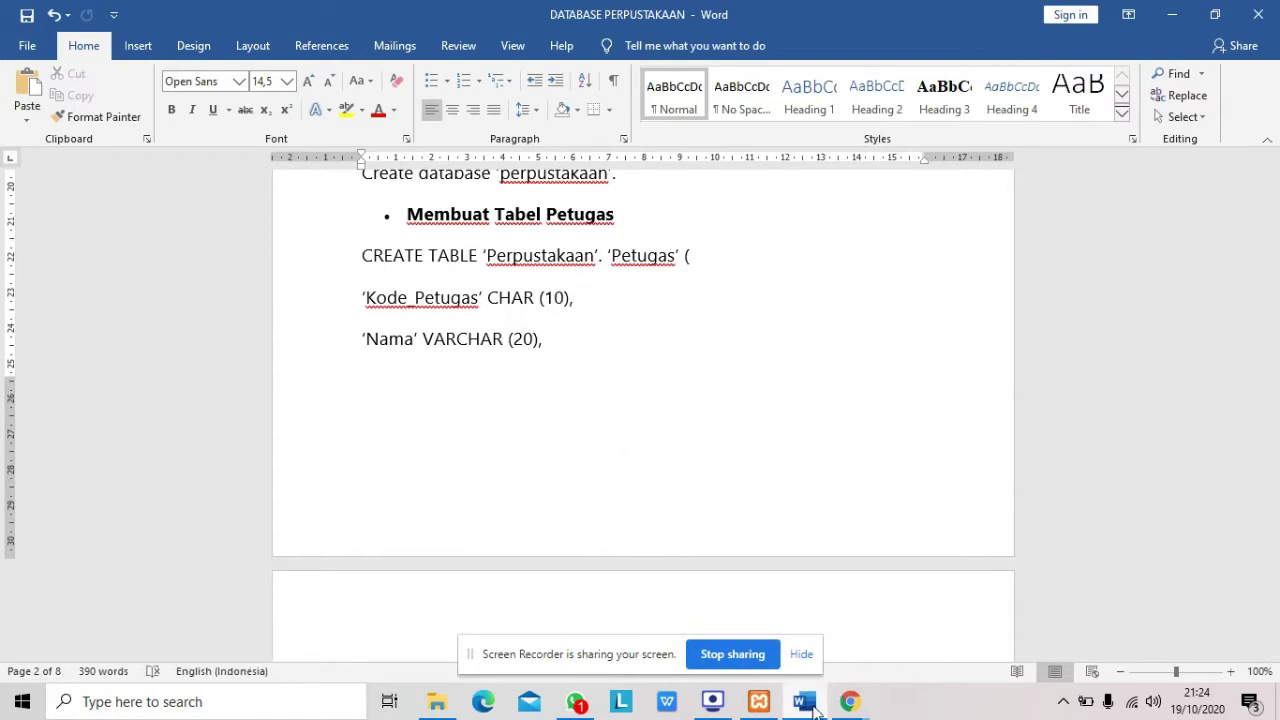
Step: Return to phpMyAdmin in Chrome and define the first petugas column as kode_petugas, type CHAR, length 10
{"action": "mouse_move", "coordinate": [847, 700]}
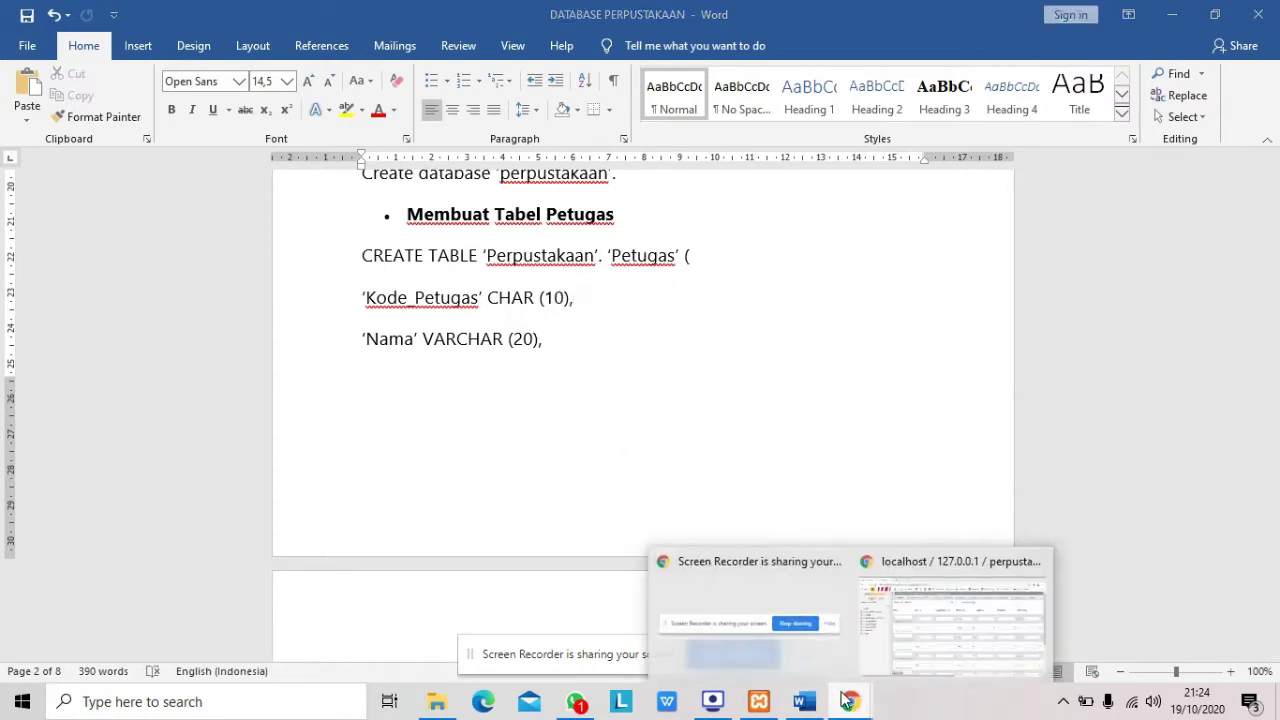
{"action": "left_click", "coordinate": [960, 615]}
{"action": "left_click", "coordinate": [331, 270]}
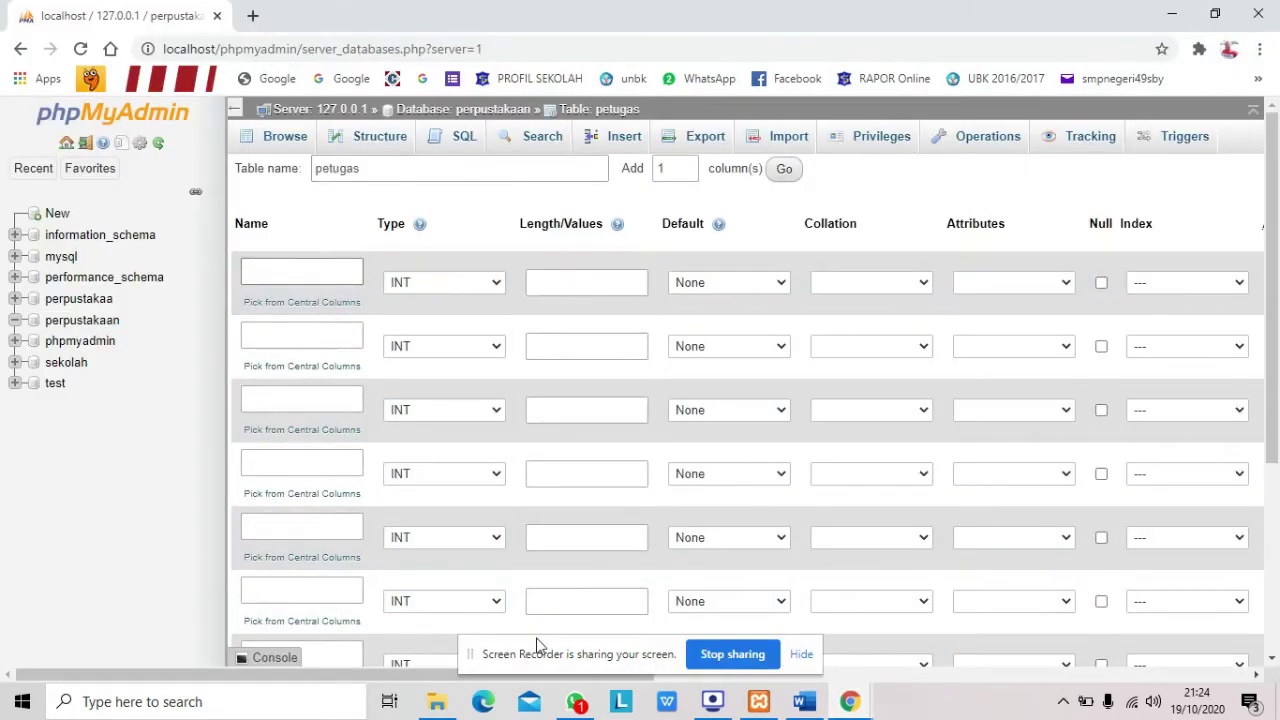
{"action": "type", "text": "kode"}
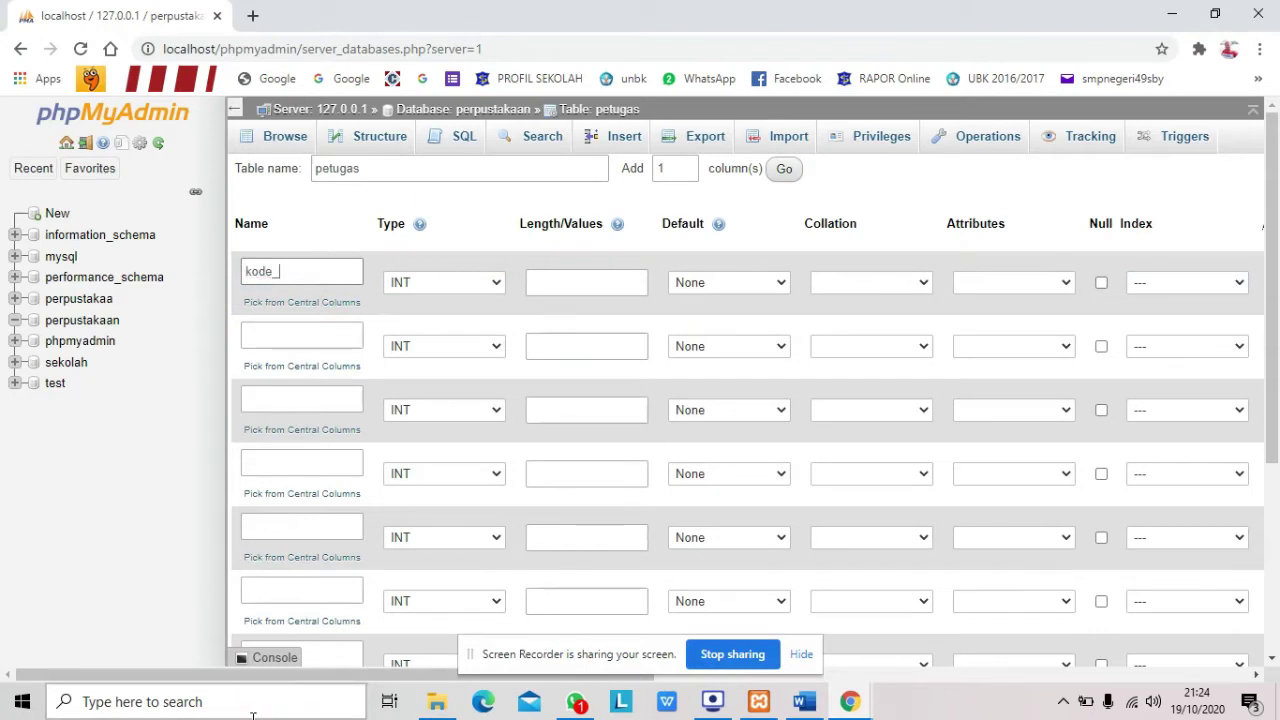
{"action": "type", "text": "_petugas"}
{"action": "left_click", "coordinate": [412, 284]}
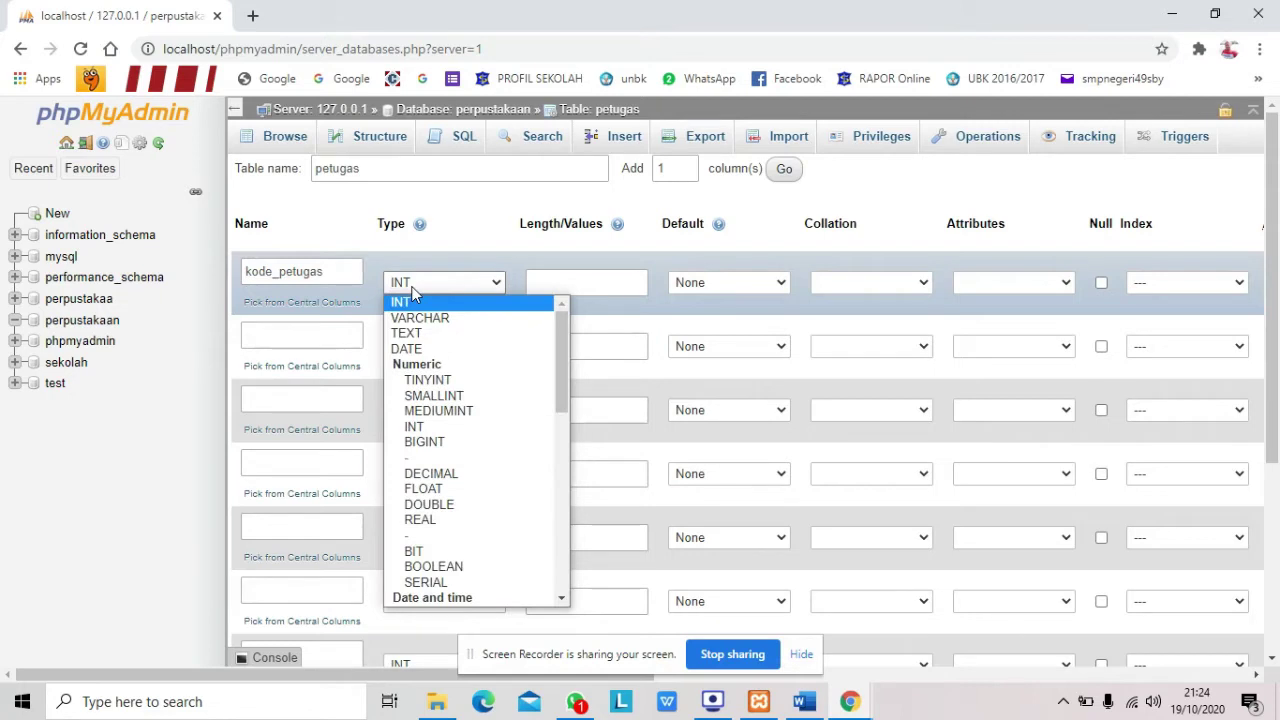
{"action": "key", "text": "c"}
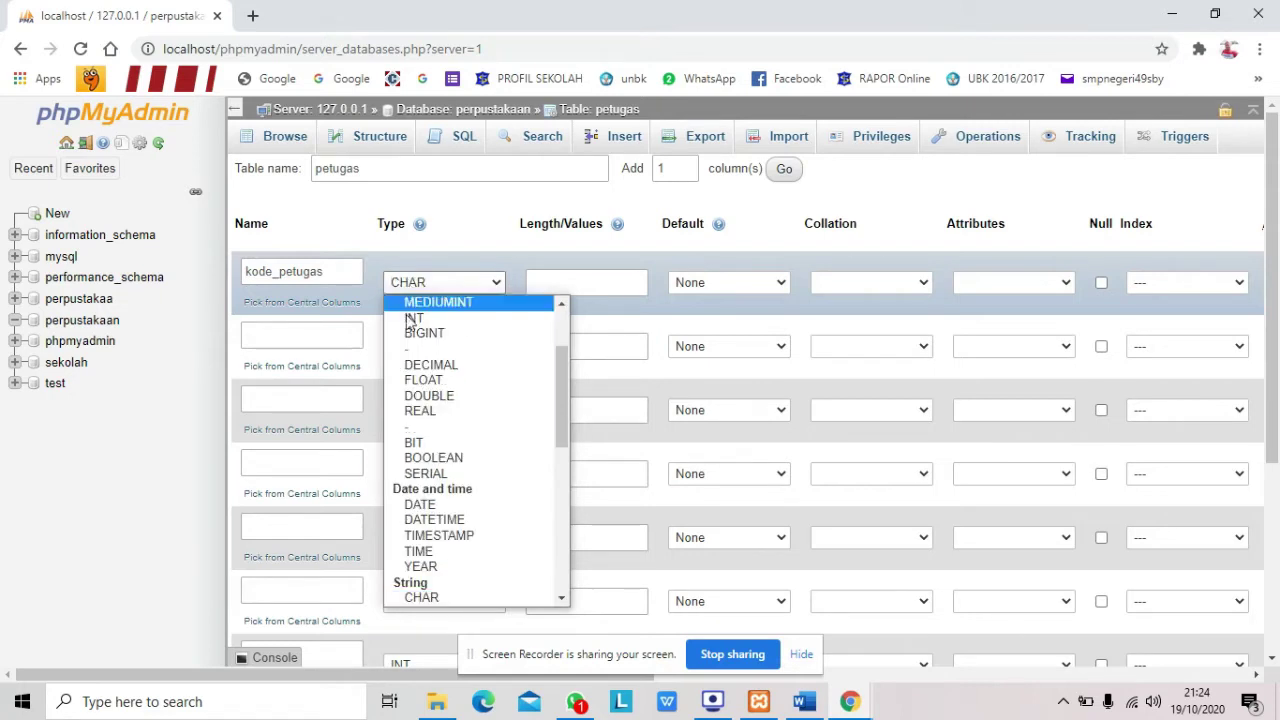
{"action": "left_click", "coordinate": [400, 598]}
{"action": "left_click", "coordinate": [583, 287]}
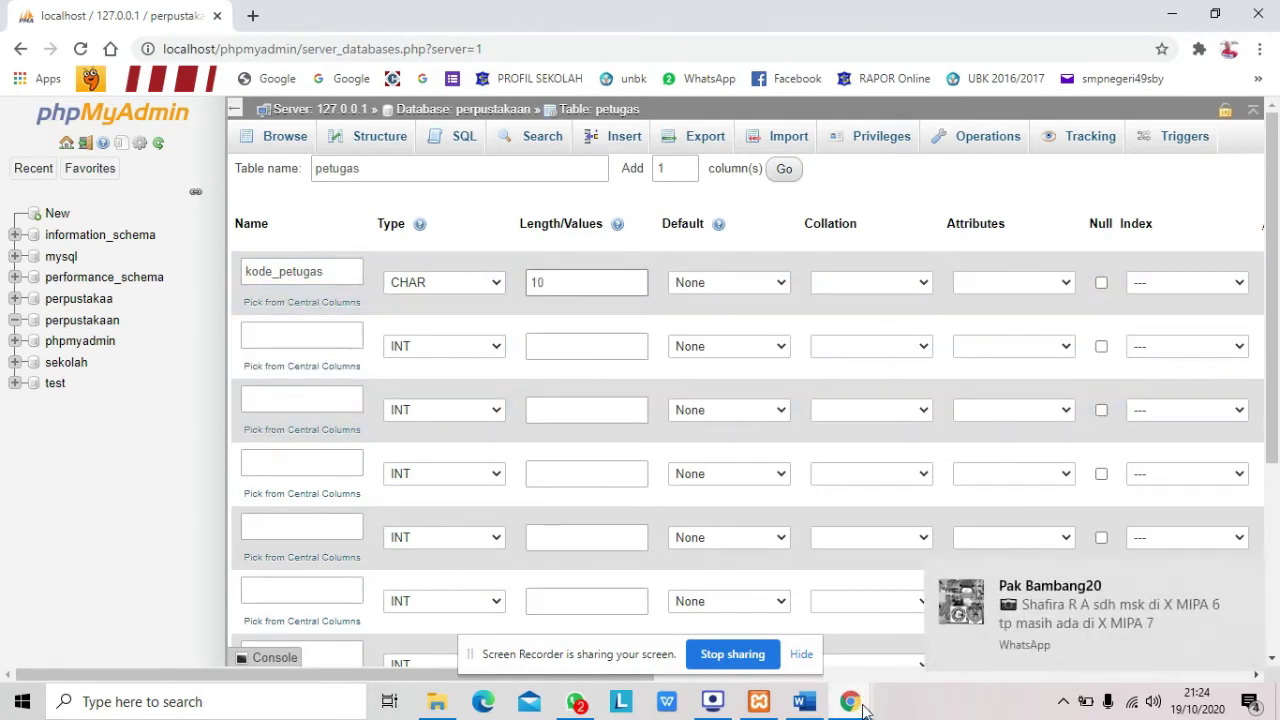
{"action": "mouse_move", "coordinate": [850, 701]}
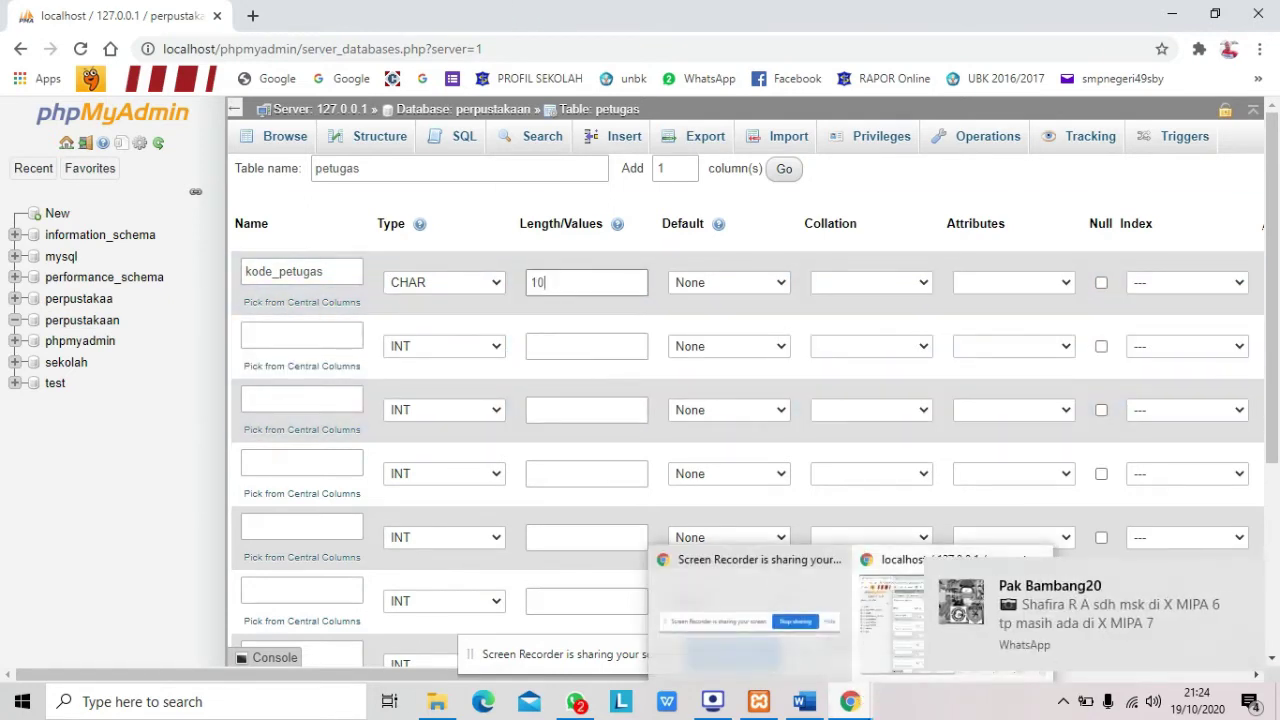
{"action": "left_click", "coordinate": [877, 636]}
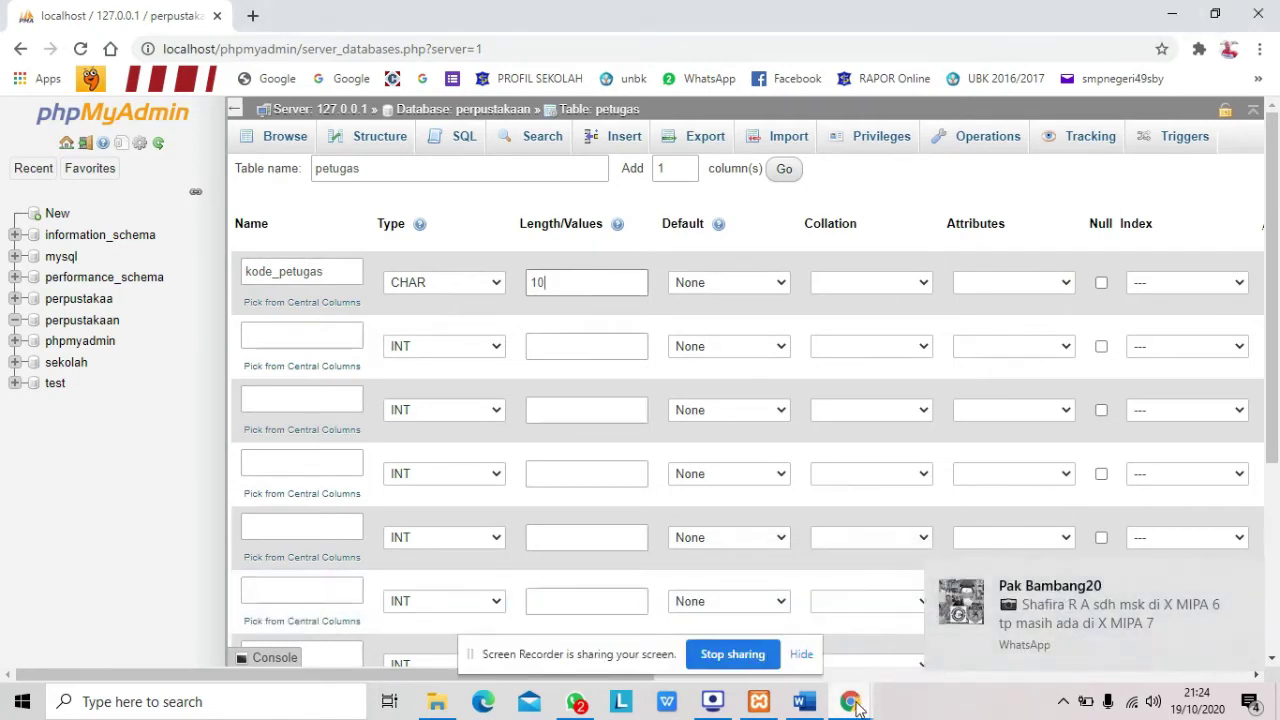
{"action": "mouse_move", "coordinate": [850, 701]}
{"action": "left_click", "coordinate": [881, 643]}
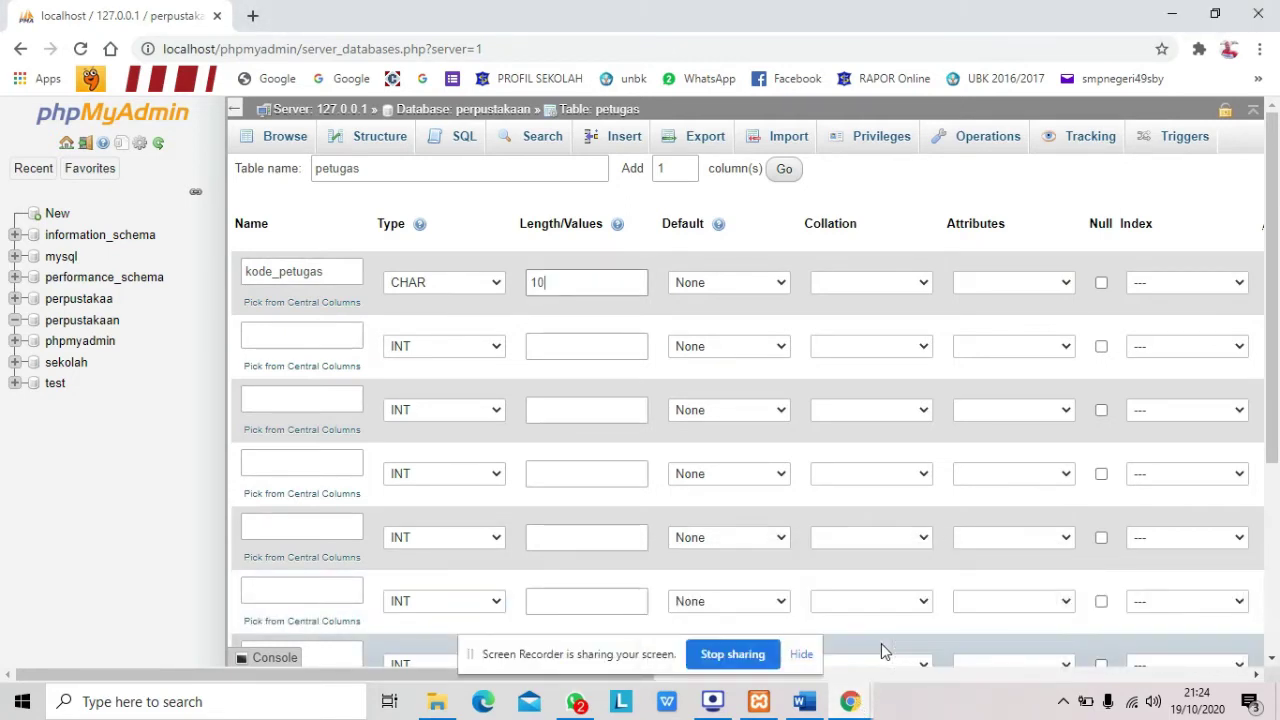
Step: Check the Nama field in the Word document and define the second column in phpMyAdmin as nama, type VARCHAR, length 20
{"action": "left_click", "coordinate": [803, 701]}
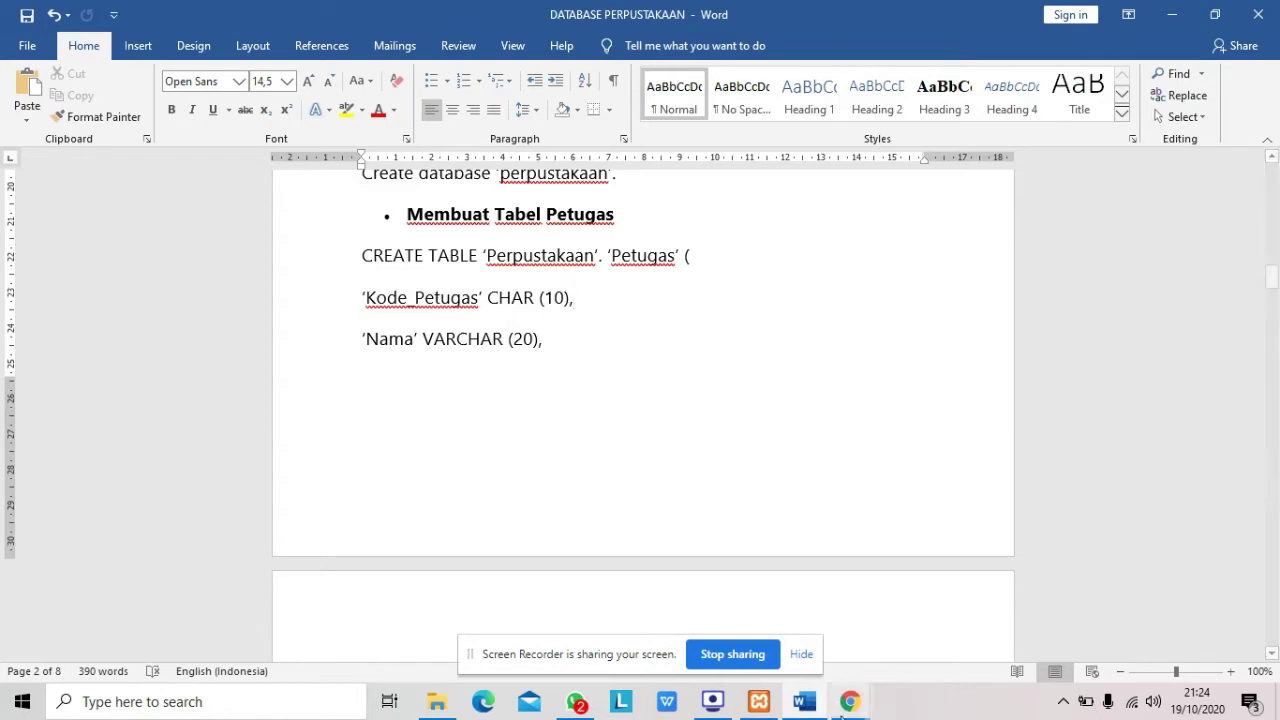
{"action": "left_click", "coordinate": [849, 701]}
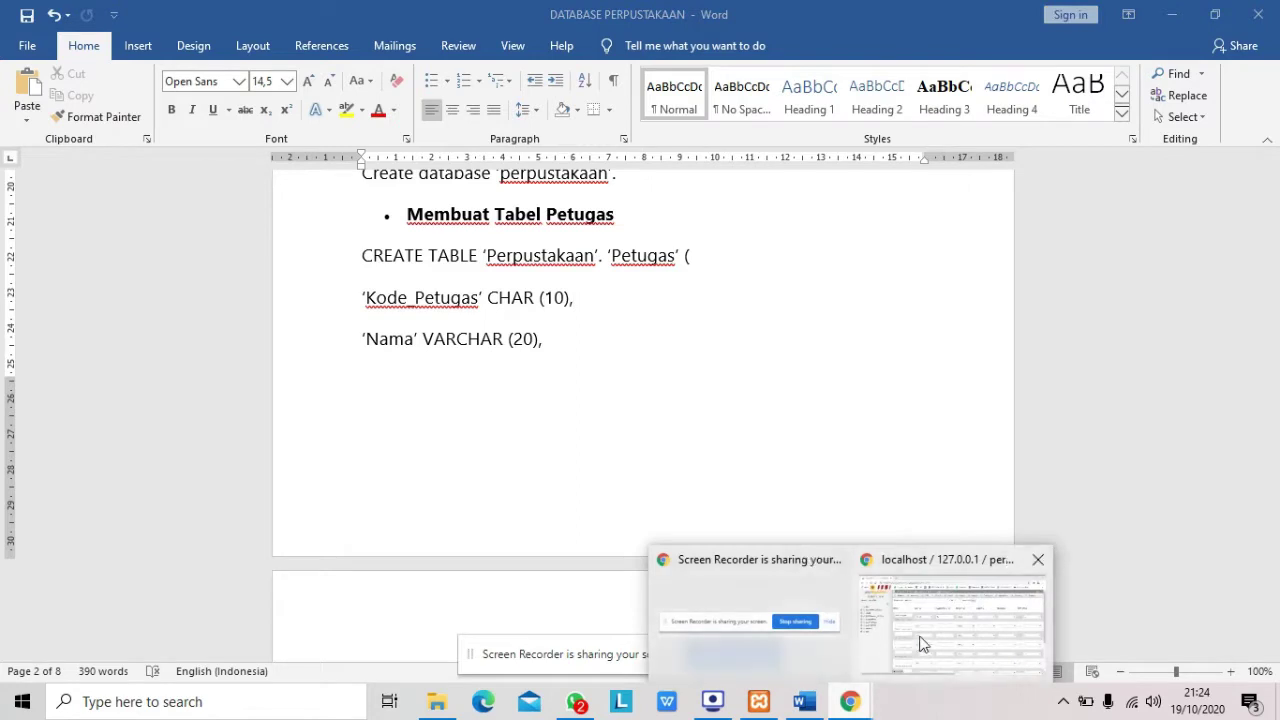
{"action": "left_click", "coordinate": [955, 625]}
{"action": "left_click", "coordinate": [352, 336]}
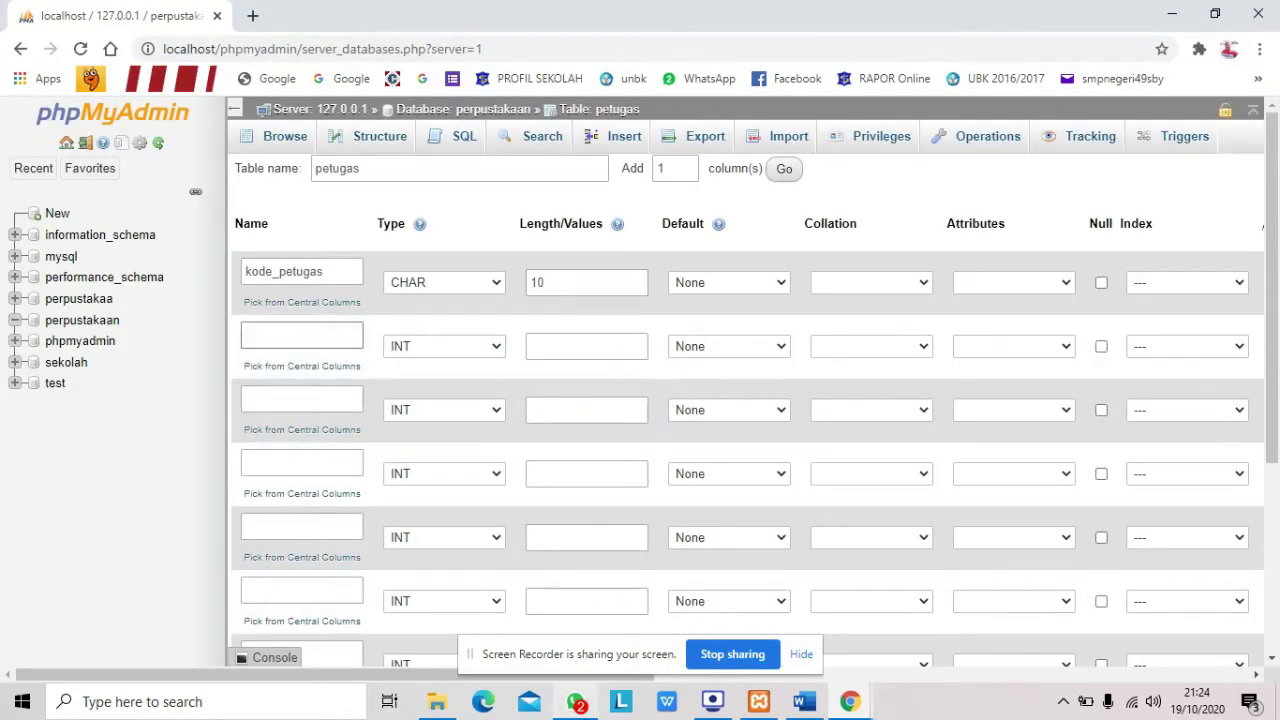
{"action": "type", "text": "nama"}
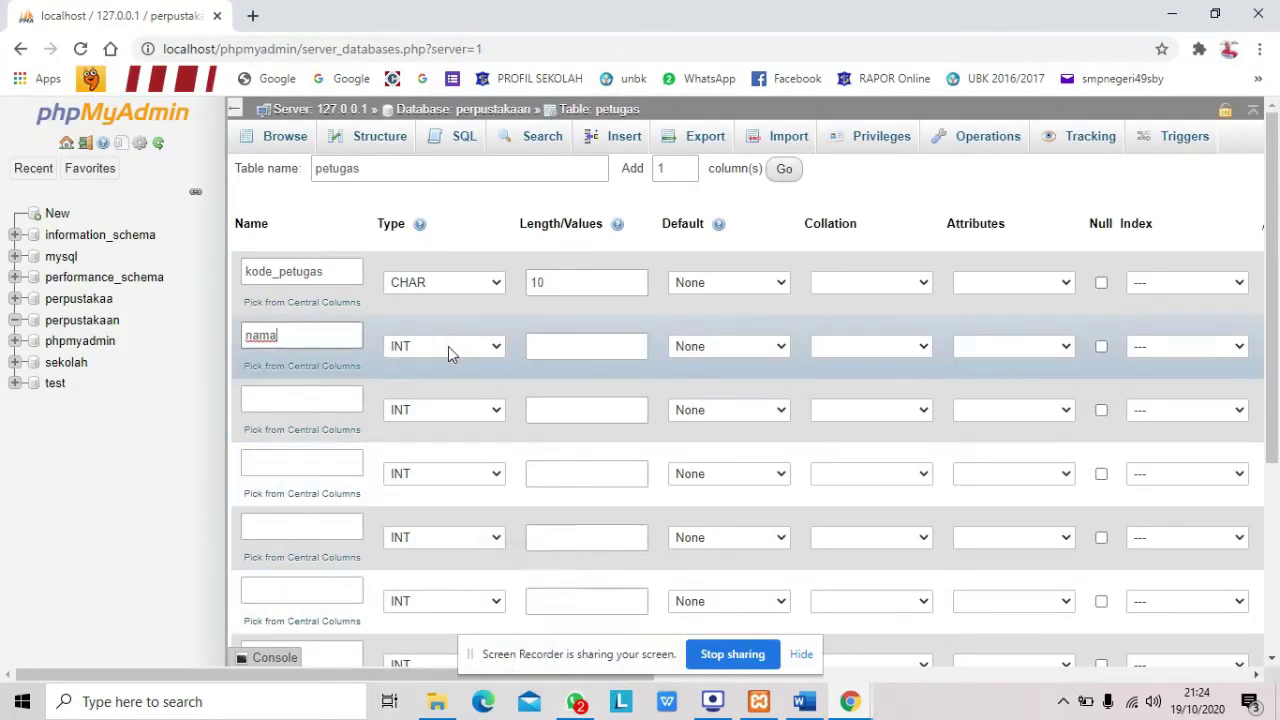
{"action": "left_click", "coordinate": [448, 346]}
{"action": "key", "text": "Down"}
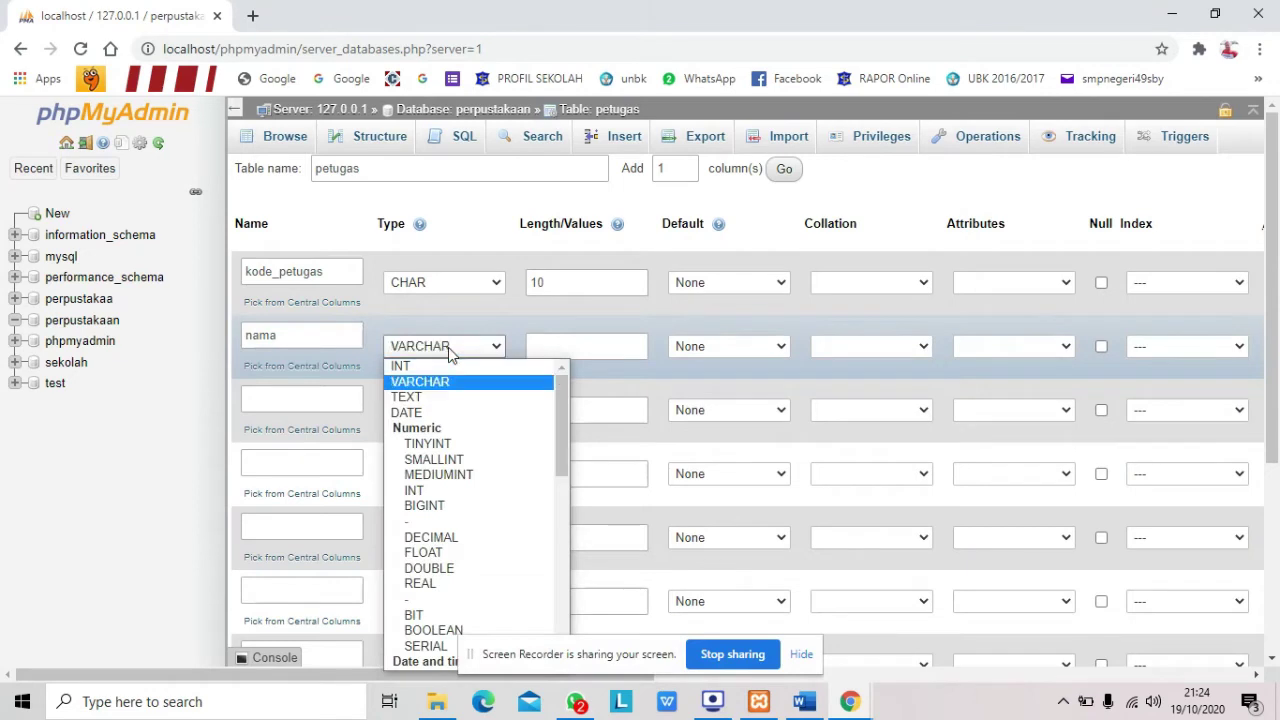
{"action": "left_click", "coordinate": [448, 382]}
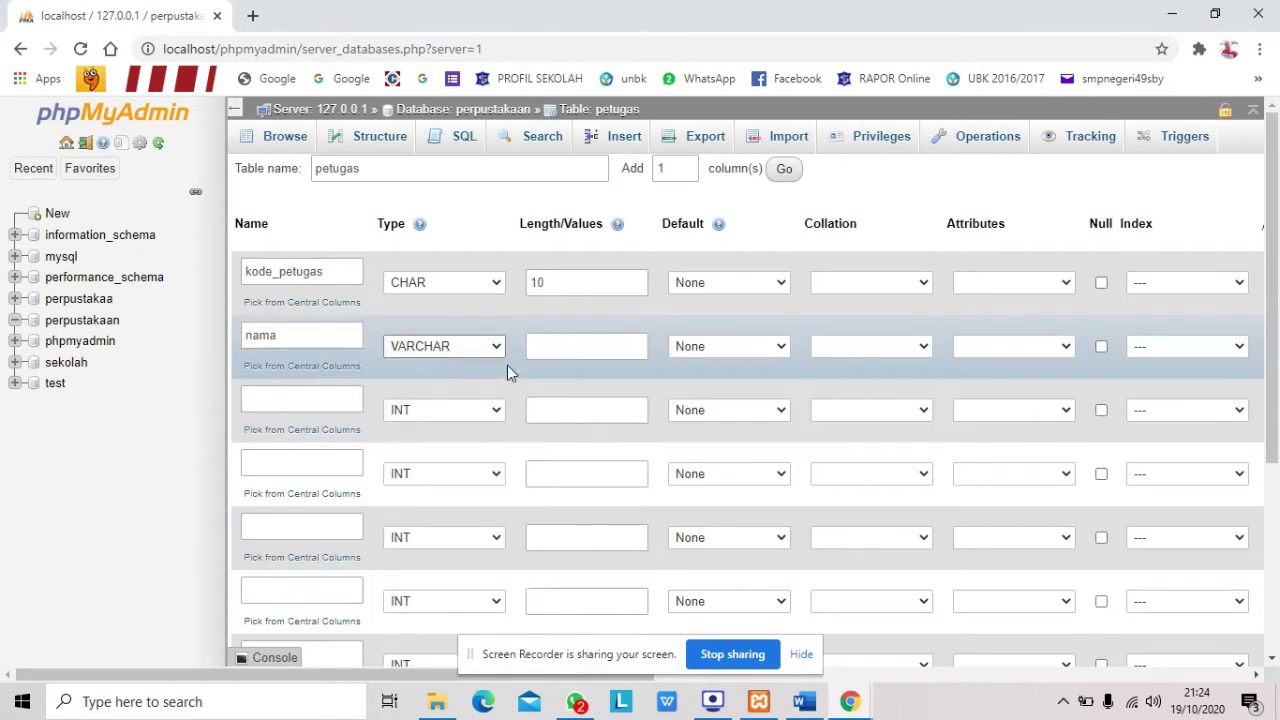
{"action": "left_click", "coordinate": [570, 348]}
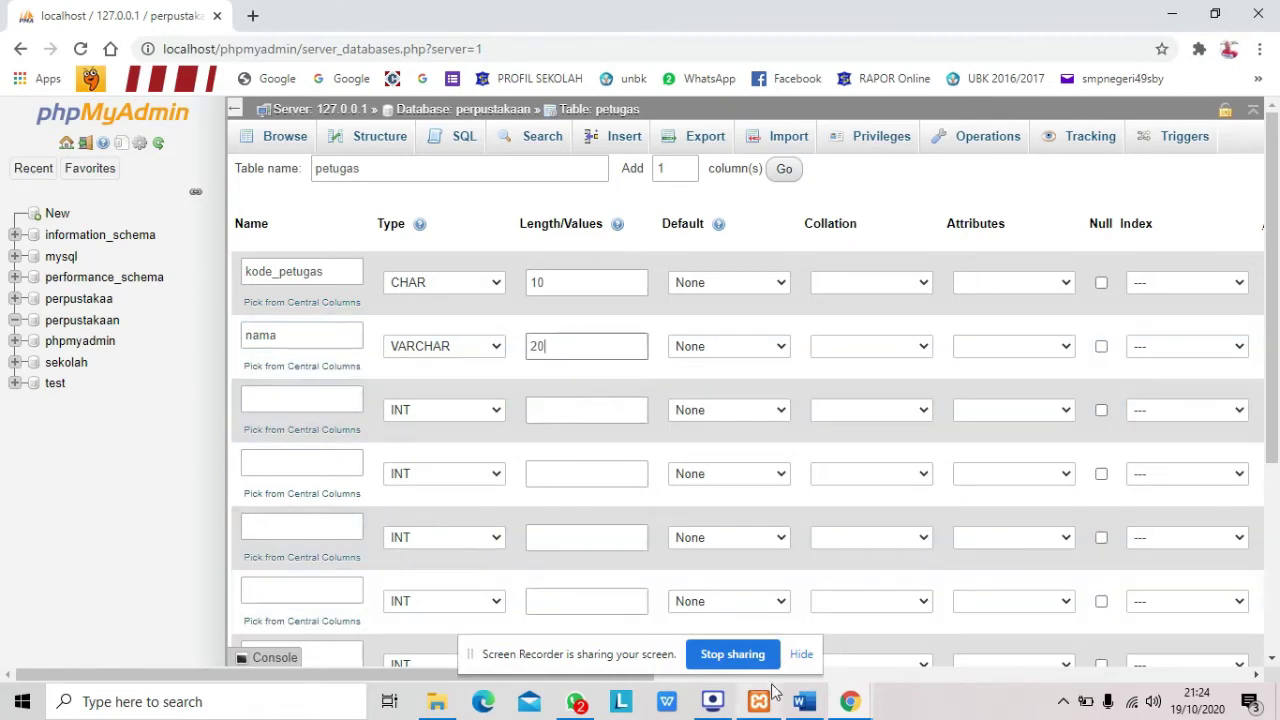
Step: Switch to the Word document and review the Petugas field definitions from JK onward
{"action": "left_click", "coordinate": [814, 705]}
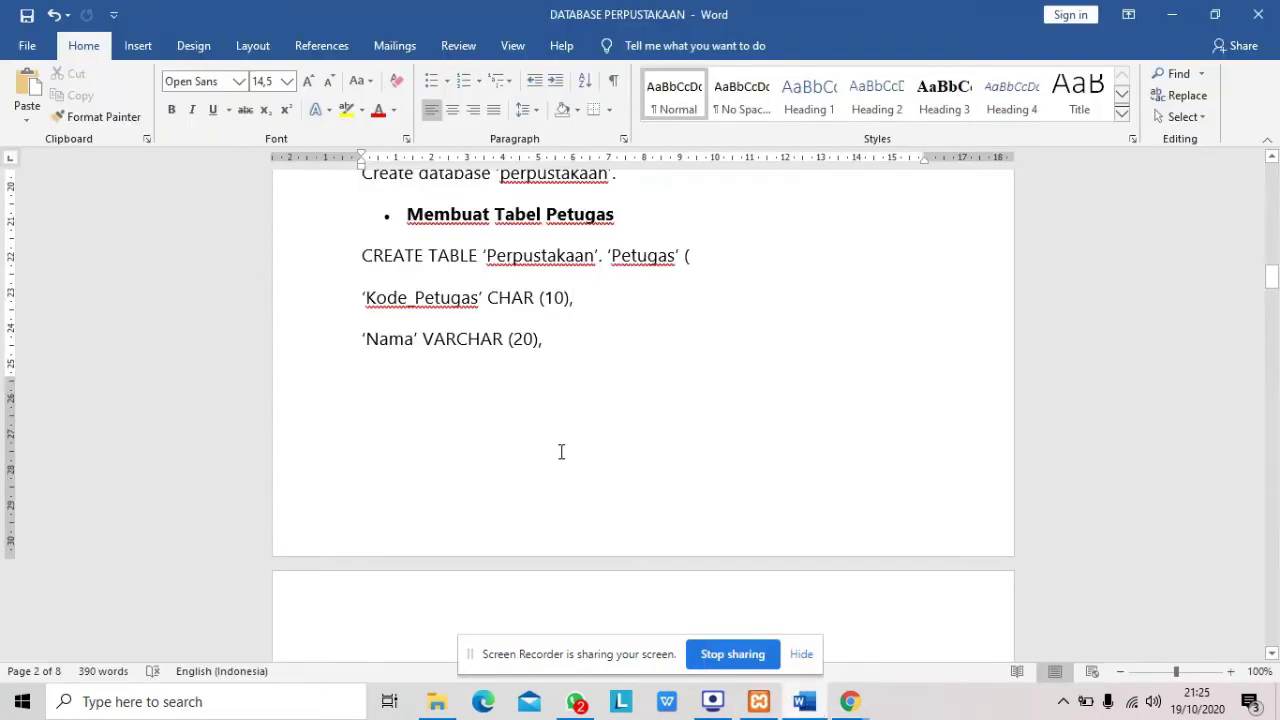
{"action": "scroll", "coordinate": [540, 434], "scroll_direction": "down", "scroll_amount": 5}
{"action": "scroll", "coordinate": [540, 434], "scroll_direction": "down", "scroll_amount": 1}
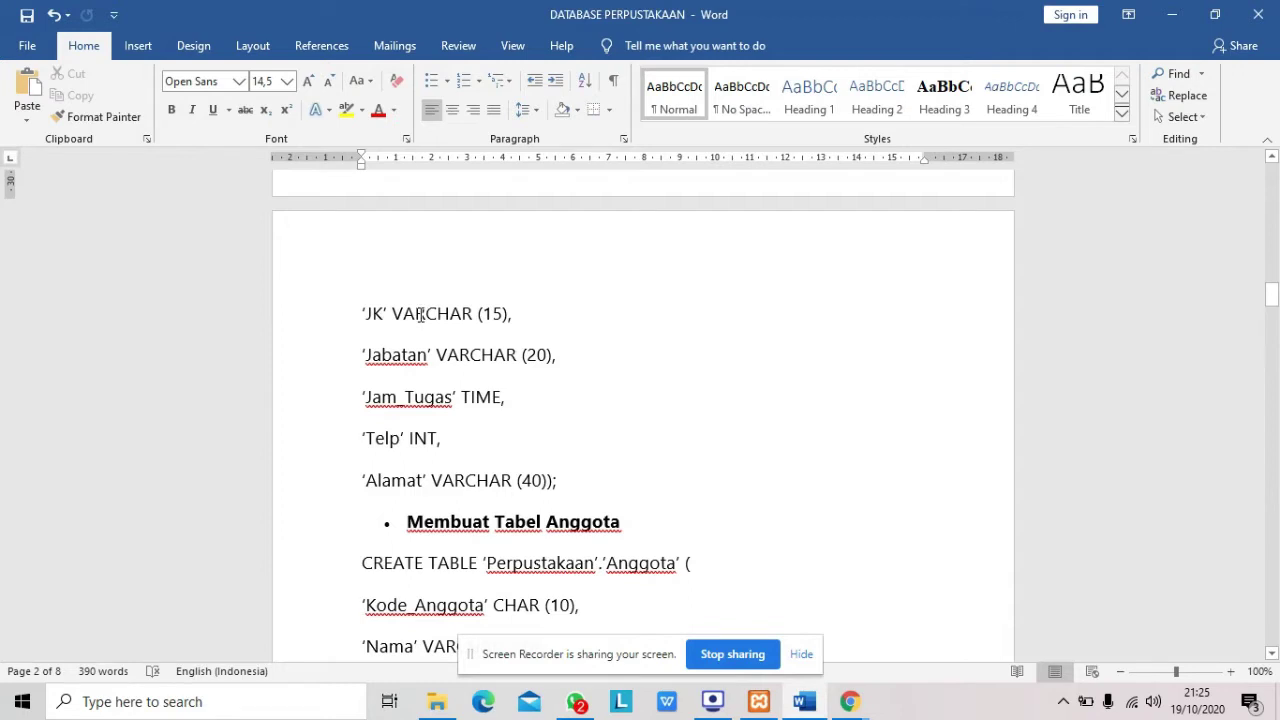
{"action": "scroll", "coordinate": [420, 314], "scroll_direction": "down", "scroll_amount": 1}
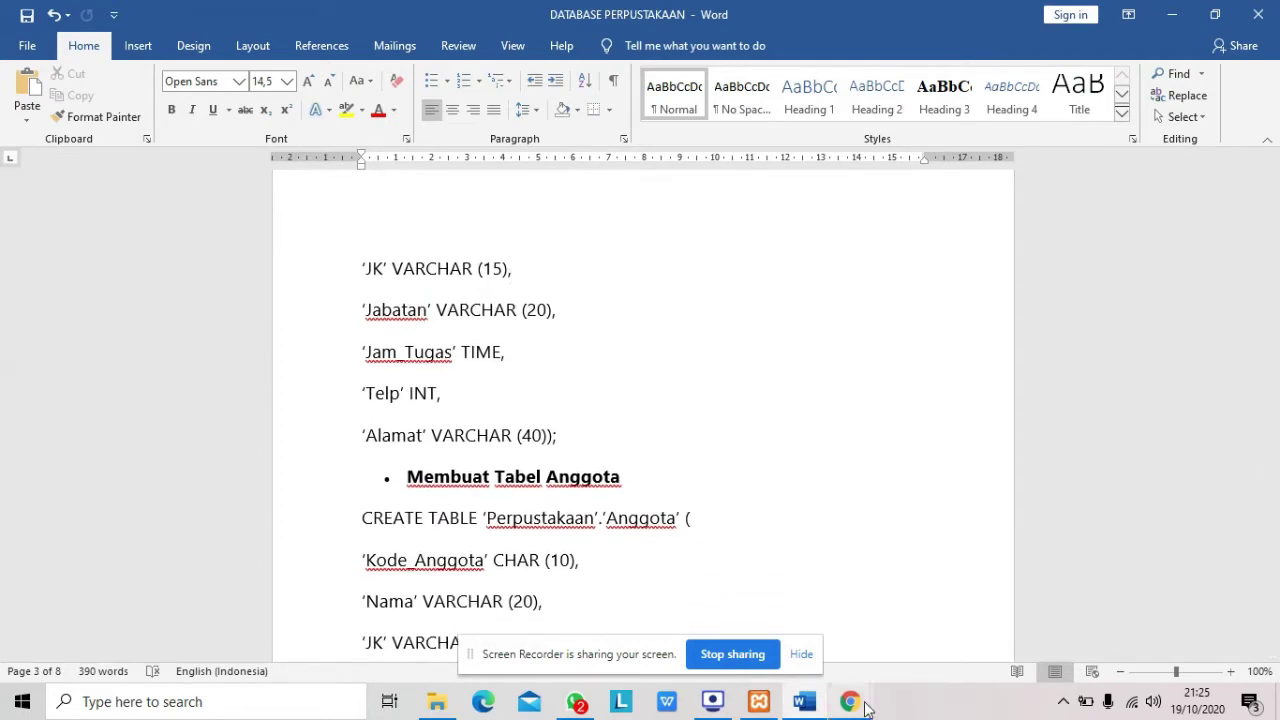
Step: Return to phpMyAdmin in Chrome and define the third column as jk, type VARCHAR, length 15
{"action": "mouse_move", "coordinate": [849, 701]}
{"action": "left_click", "coordinate": [913, 619]}
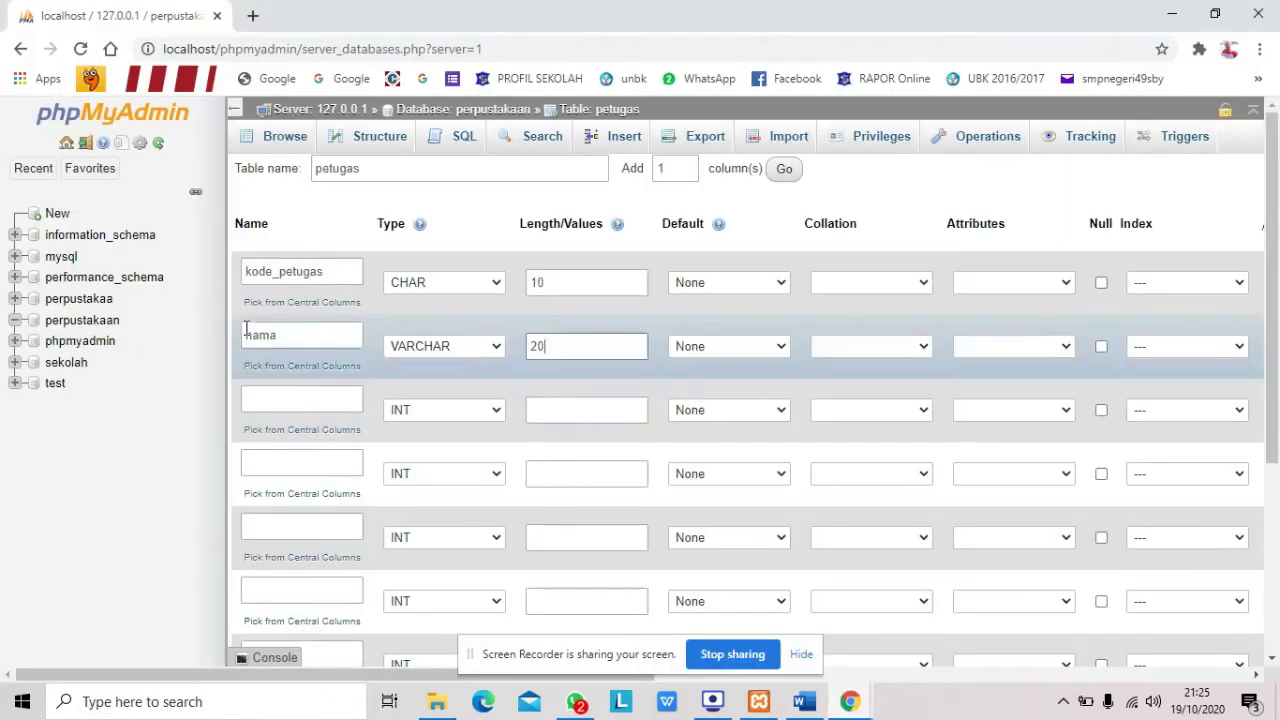
{"action": "type", "text": "k"}
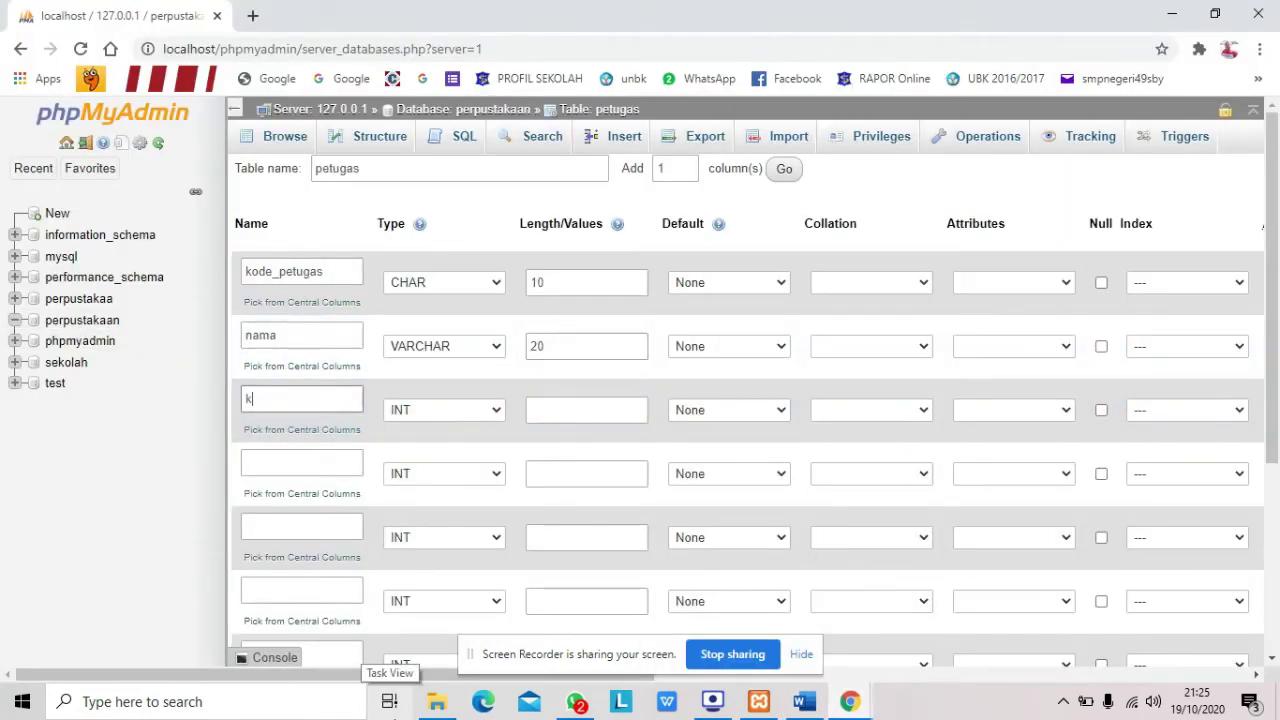
{"action": "type", "text": "jk"}
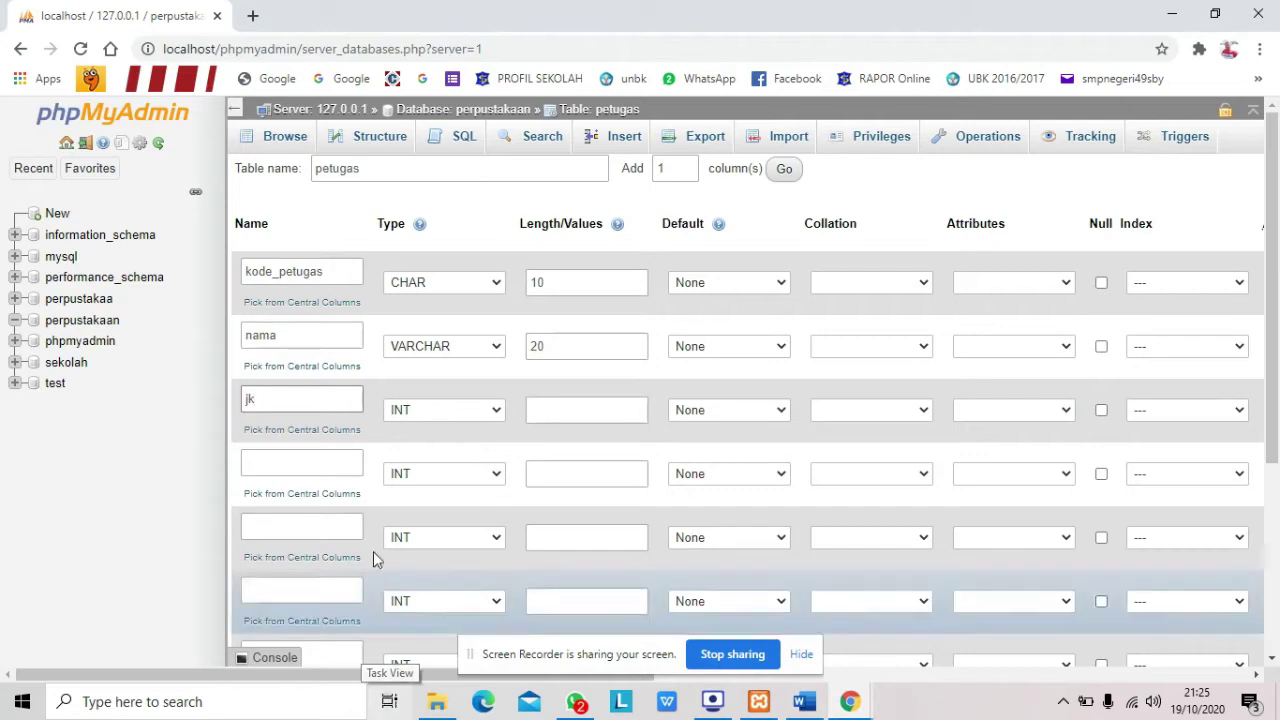
{"action": "left_click", "coordinate": [397, 412]}
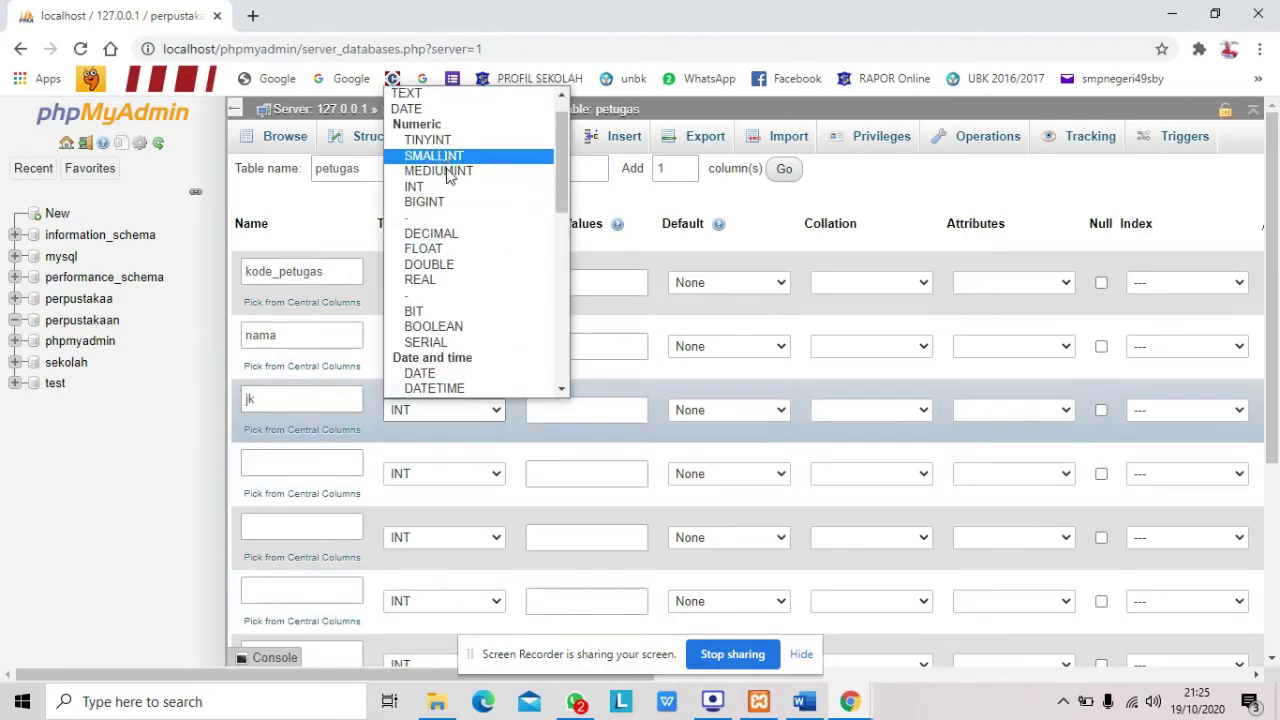
{"action": "left_click", "coordinate": [473, 114]}
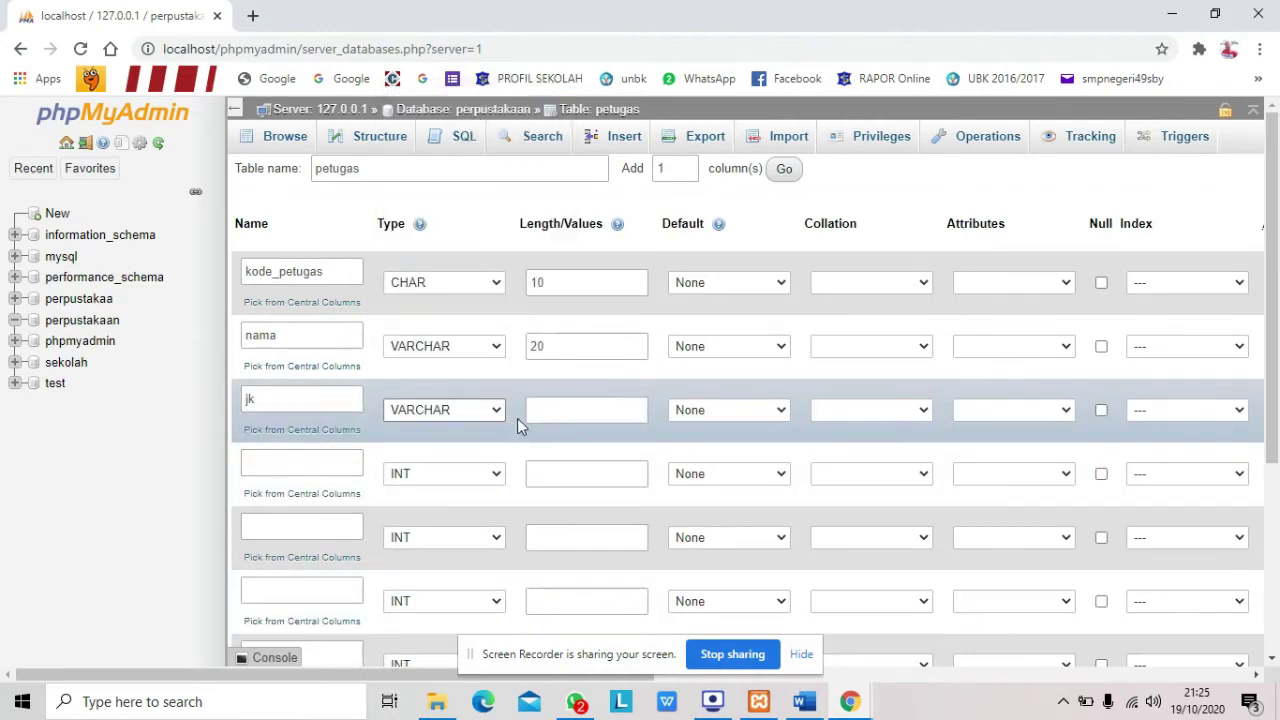
{"action": "left_click", "coordinate": [546, 411]}
{"action": "type", "text": "15"}
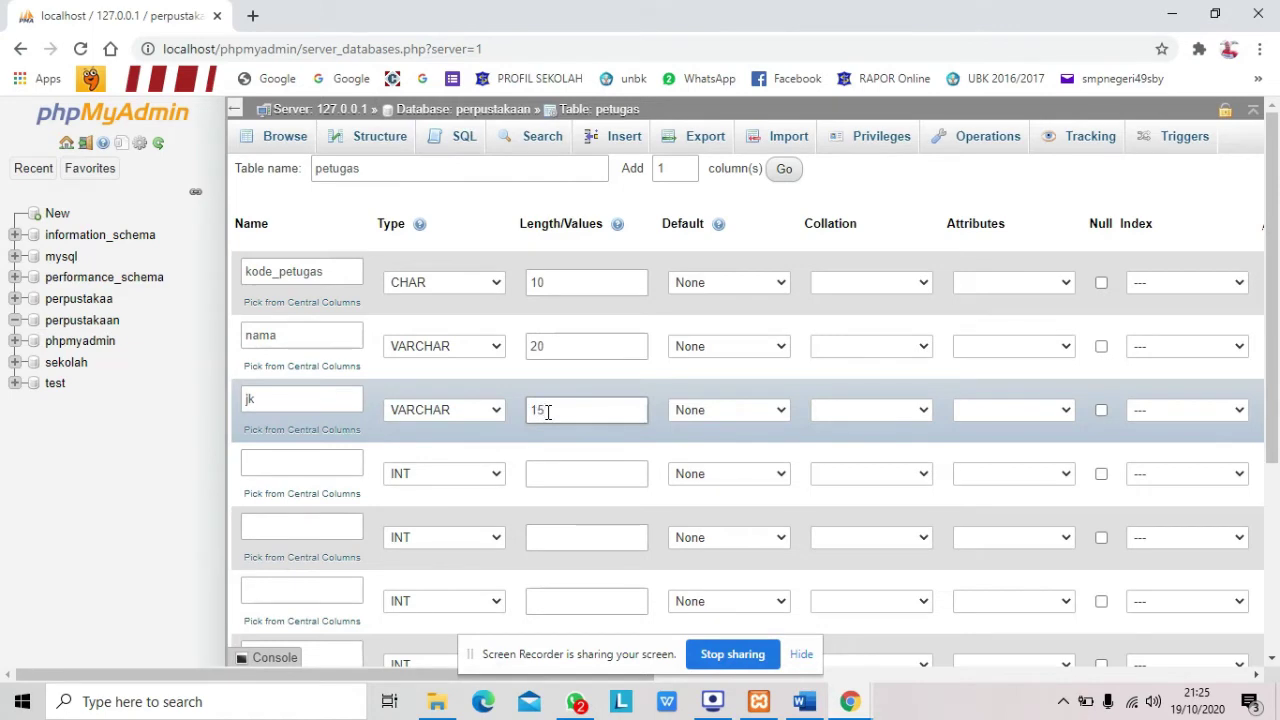
Step: Switch to the Word document and select the Jabatan line in the Petugas table definition to check its type and length
{"action": "left_click", "coordinate": [849, 702]}
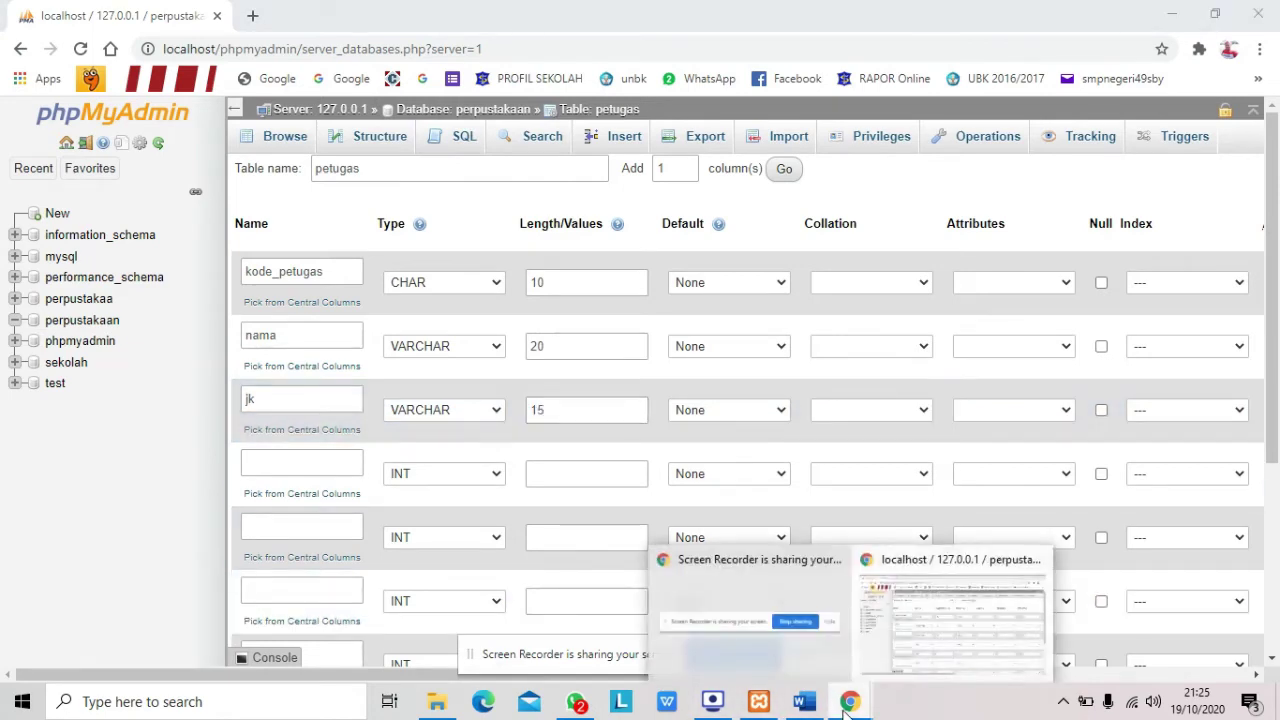
{"action": "left_click", "coordinate": [803, 702]}
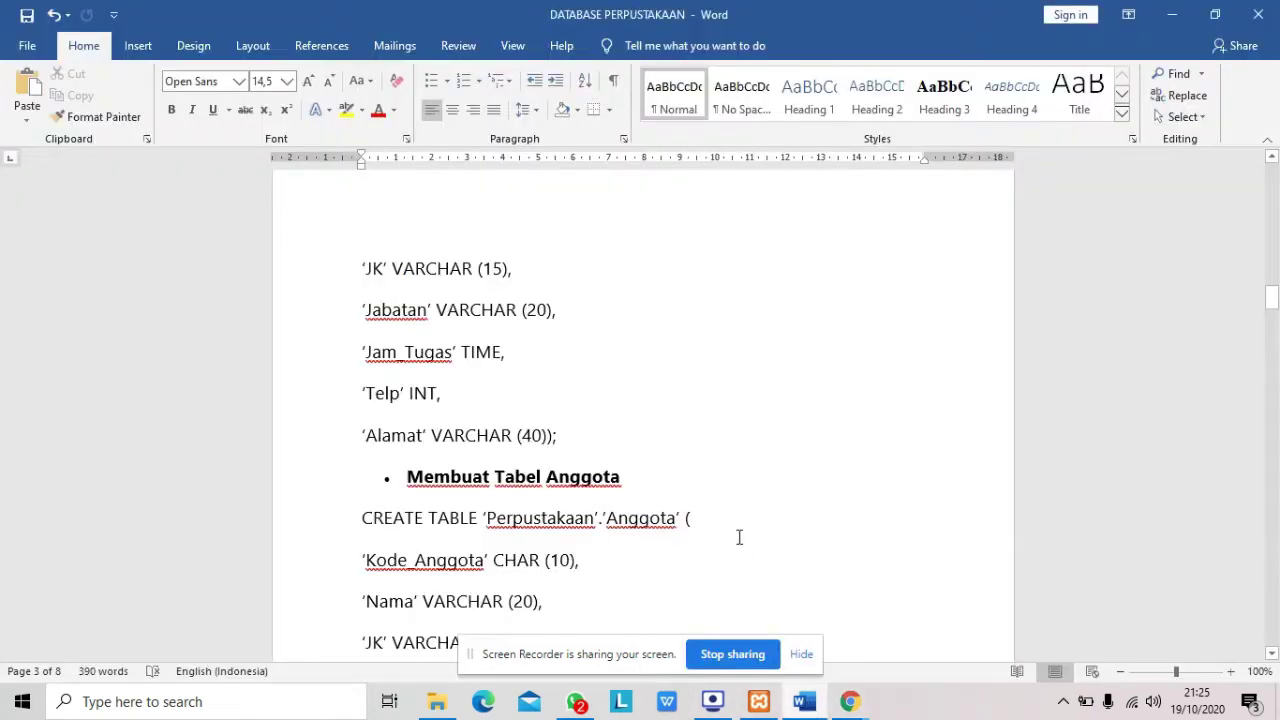
{"action": "scroll", "coordinate": [739, 537], "scroll_direction": "down", "scroll_amount": 5}
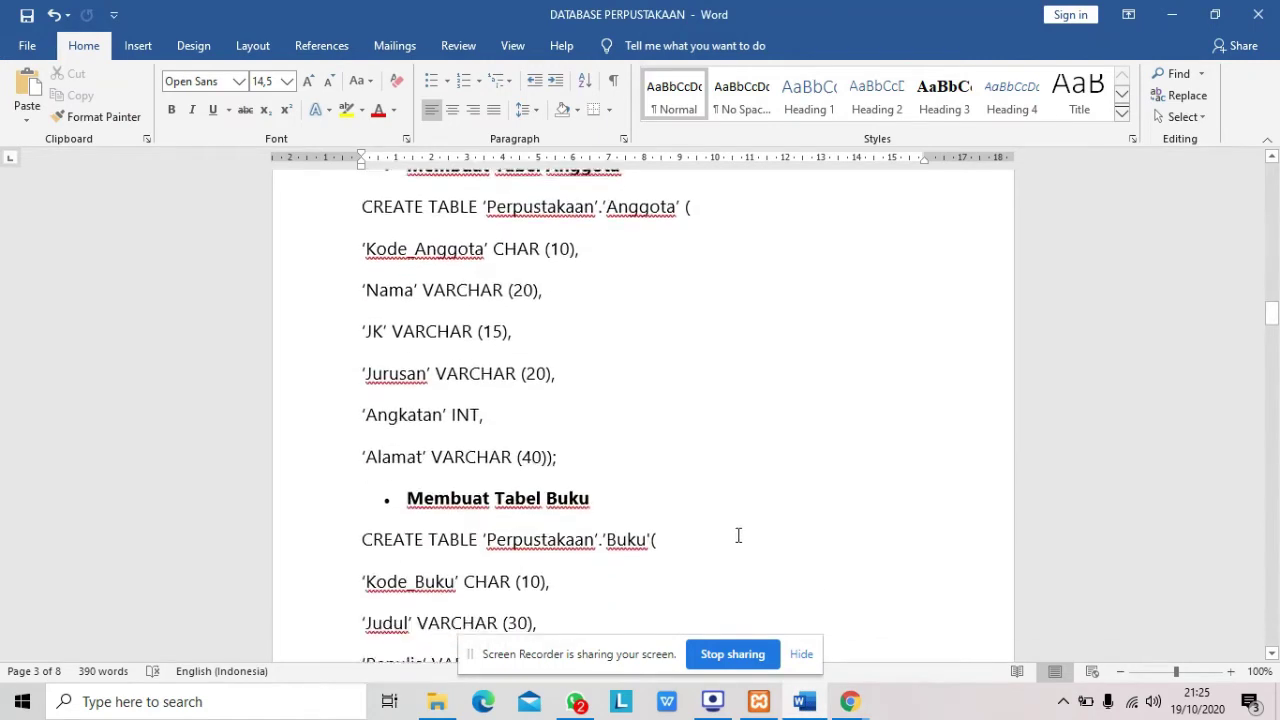
{"action": "scroll", "coordinate": [738, 536], "scroll_direction": "up", "scroll_amount": 6}
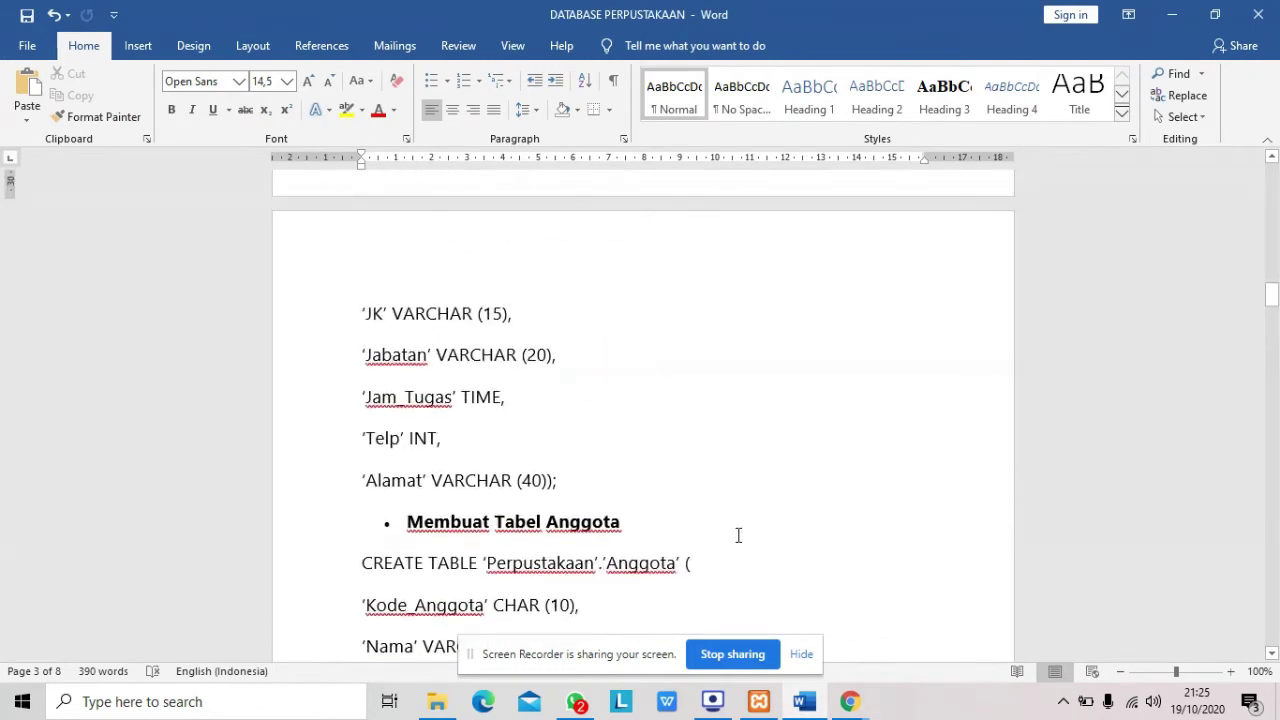
{"action": "scroll", "coordinate": [738, 535], "scroll_direction": "up", "scroll_amount": 2}
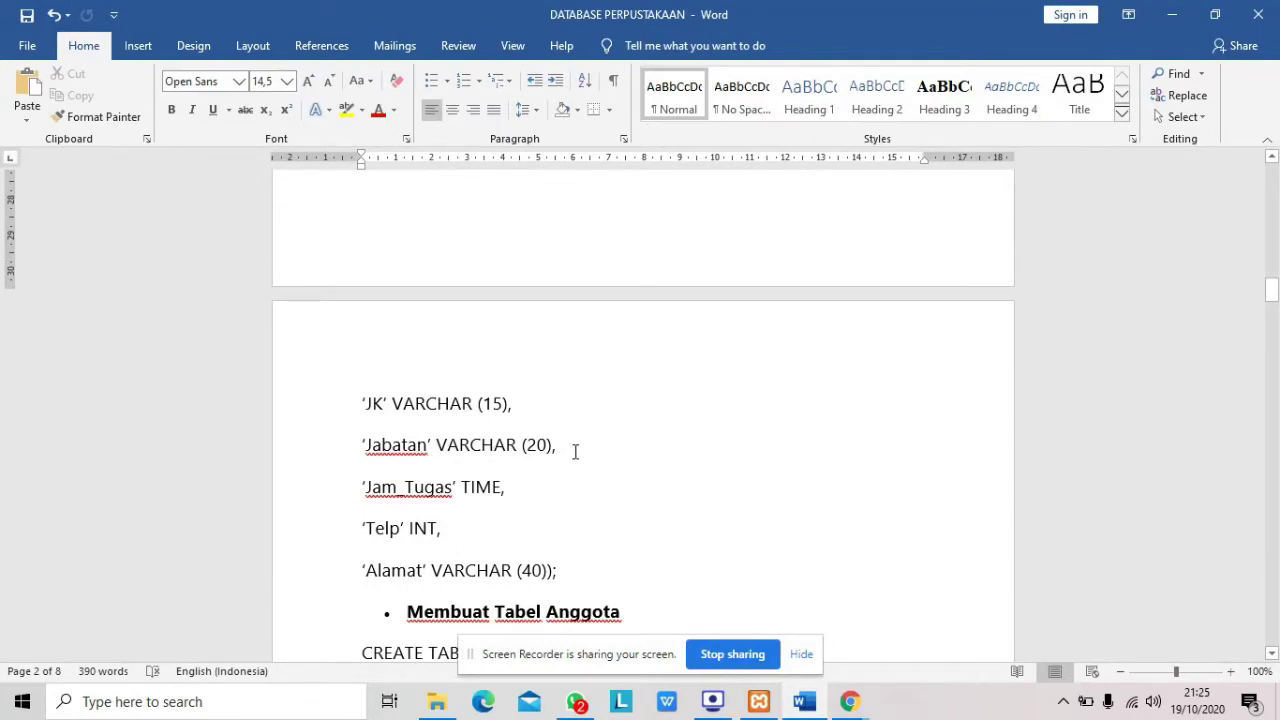
{"action": "left_click_drag", "start_coordinate": [574, 449], "coordinate": [349, 440]}
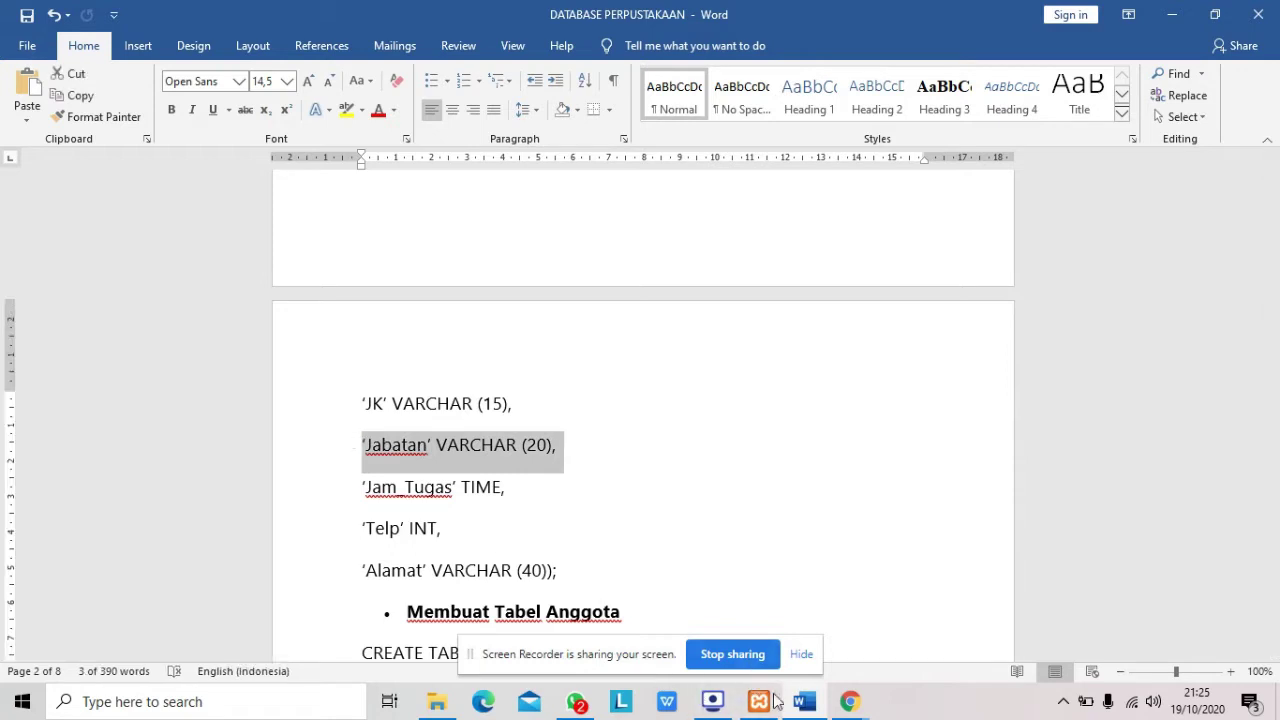
Step: Return to phpMyAdmin in Chrome and define the fourth column as jabatan, type VARCHAR, length 20
{"action": "left_click", "coordinate": [849, 701]}
{"action": "left_click", "coordinate": [897, 672]}
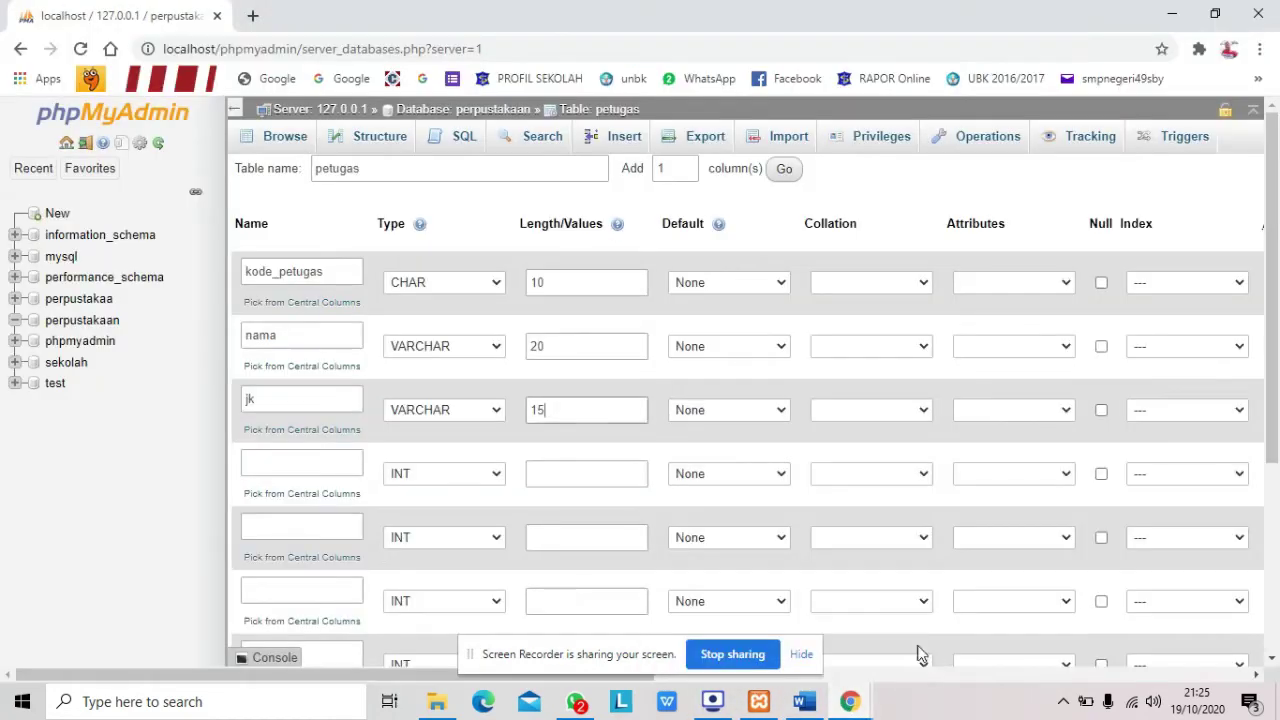
{"action": "left_click", "coordinate": [333, 466]}
{"action": "type", "text": "jabatan"}
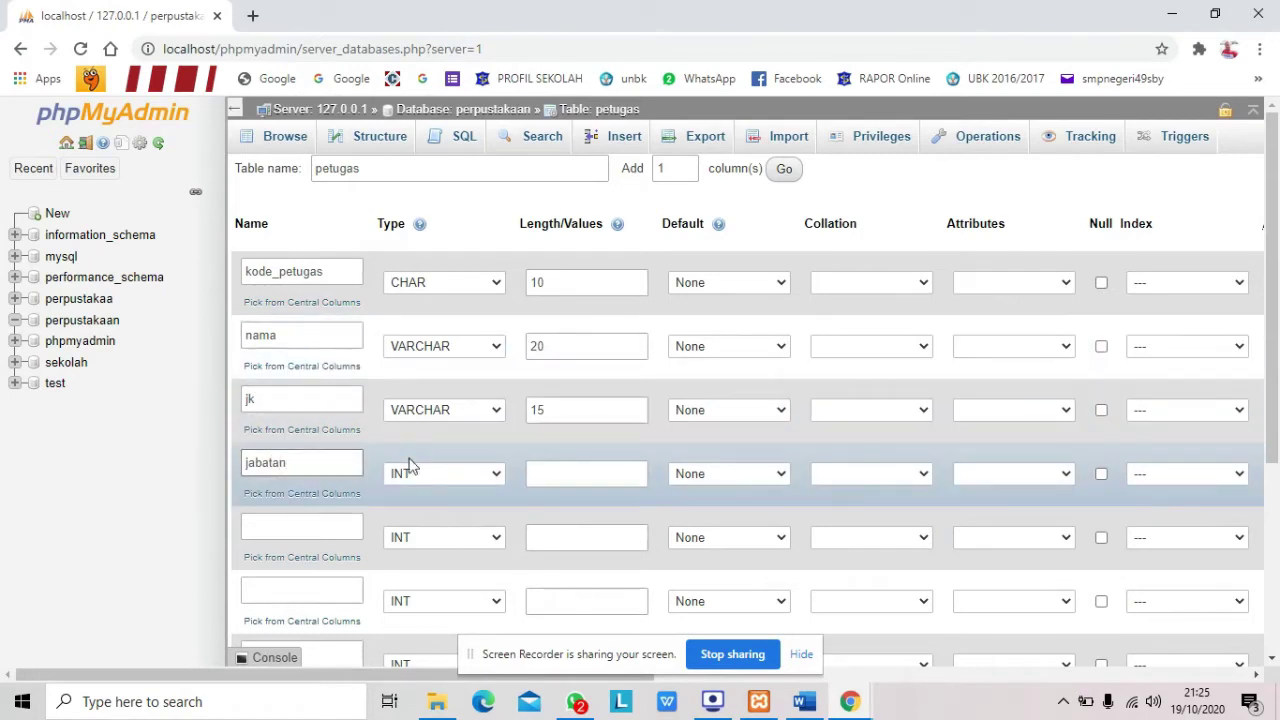
{"action": "left_click", "coordinate": [433, 474]}
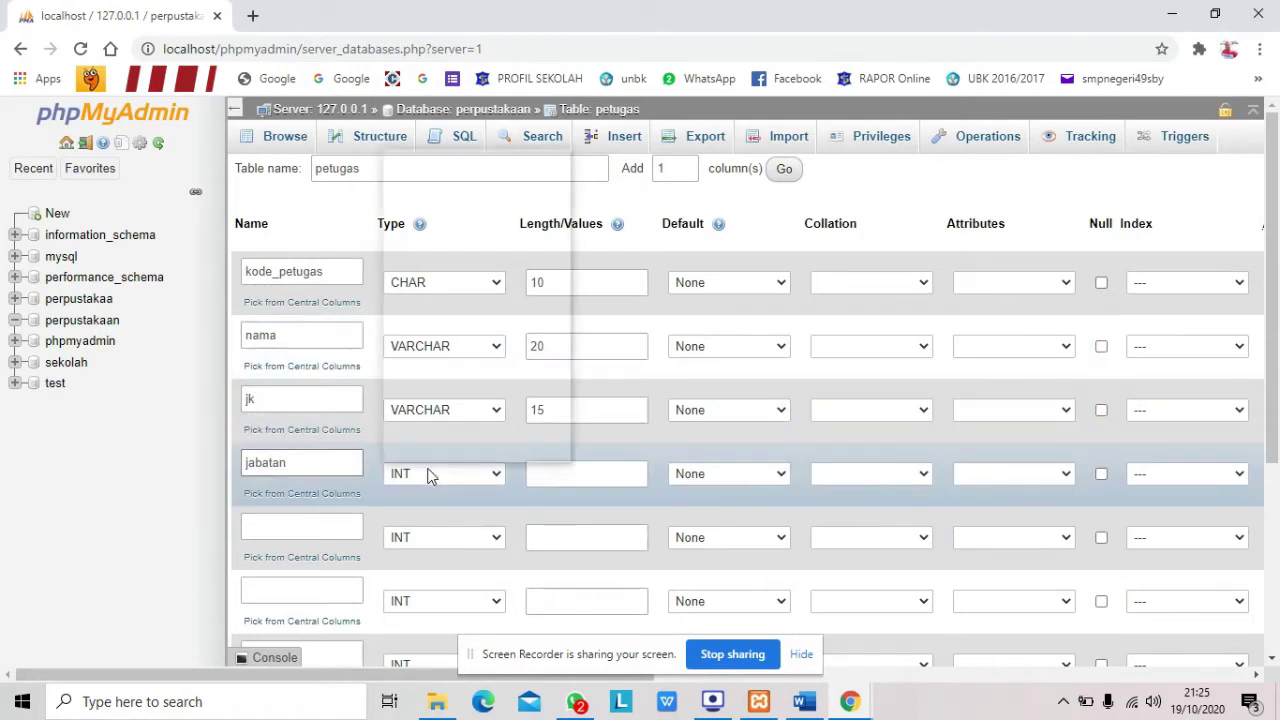
{"action": "left_click", "coordinate": [458, 180]}
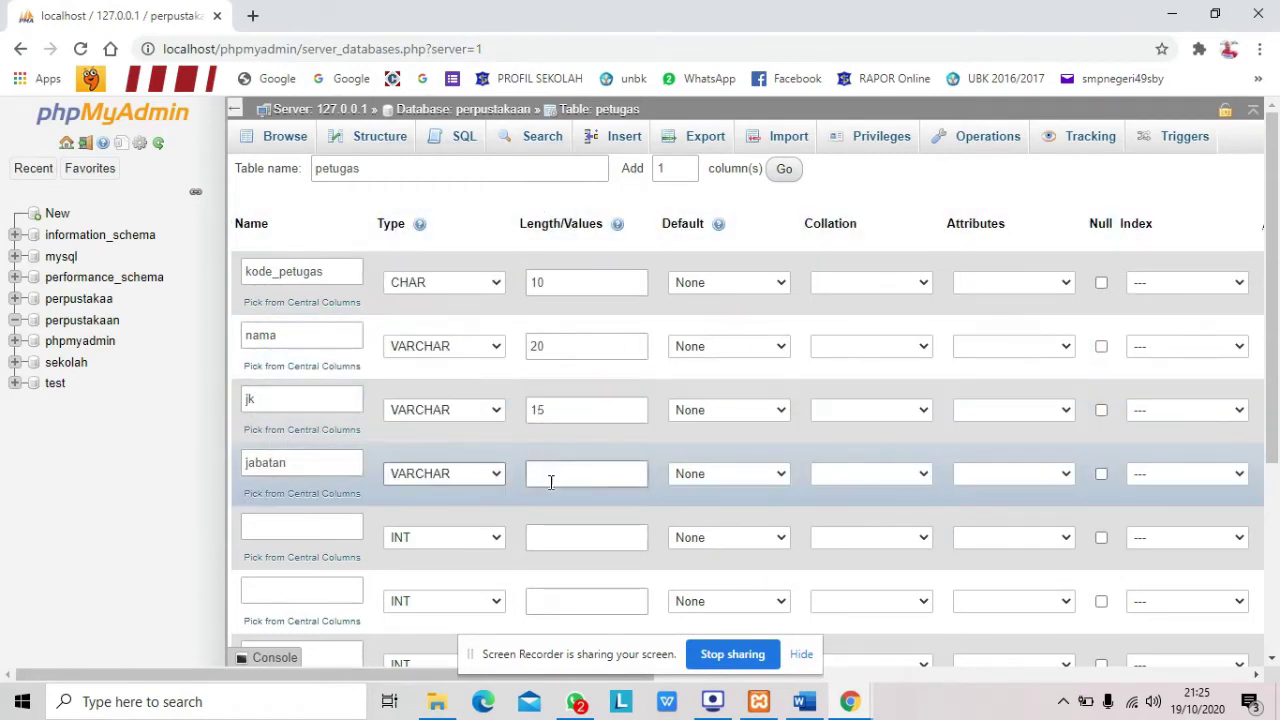
{"action": "left_click", "coordinate": [549, 484]}
{"action": "type", "text": "20"}
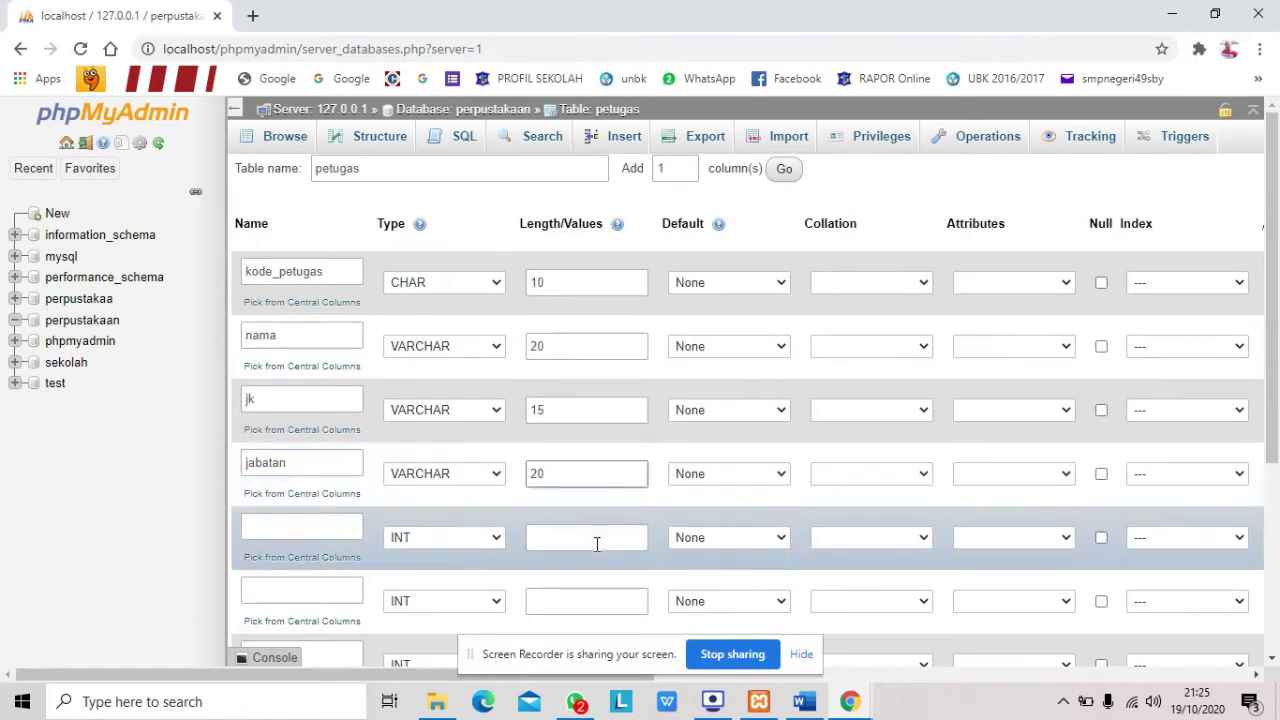
Step: Switch to the Word document and select the Jam_Tugas line in the Petugas table definition to check its type
{"action": "left_click", "coordinate": [800, 703]}
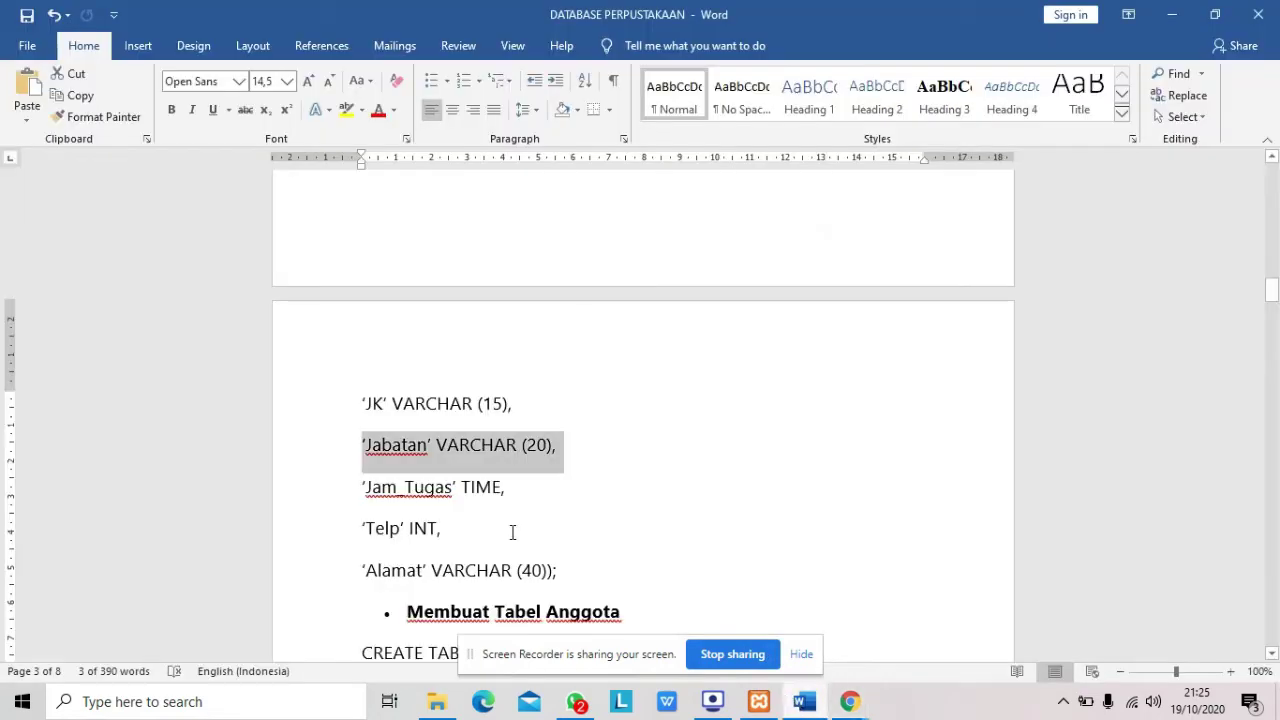
{"action": "scroll", "coordinate": [512, 529], "scroll_direction": "down", "scroll_amount": 2}
{"action": "left_click_drag", "start_coordinate": [518, 407], "coordinate": [360, 398]}
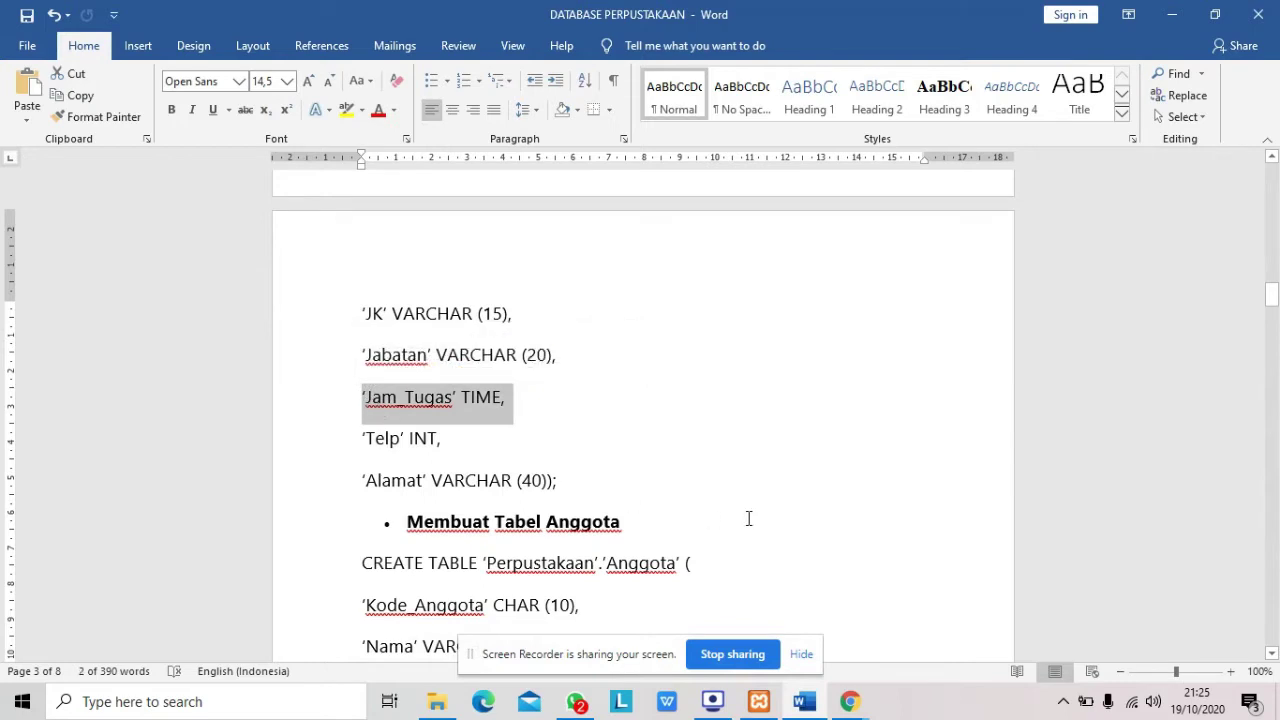
Step: Return to phpMyAdmin in Chrome and name the fifth column jam_tugas
{"action": "left_click", "coordinate": [850, 703]}
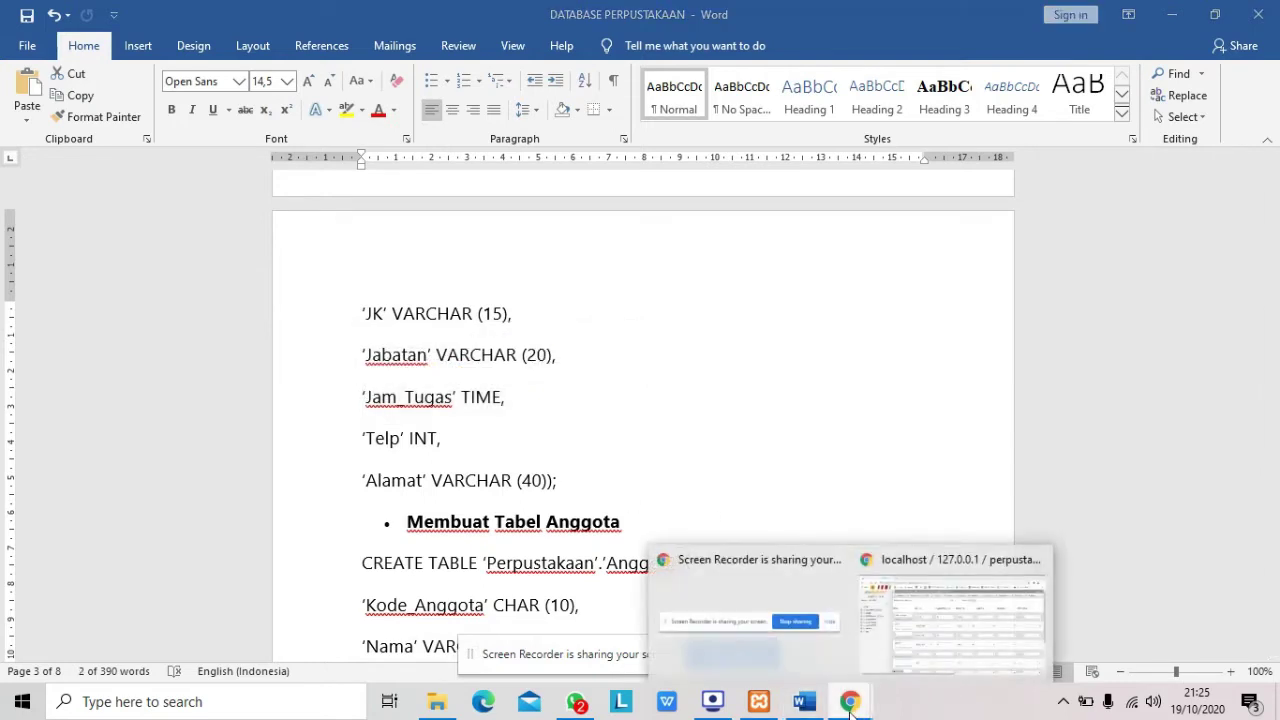
{"action": "left_click", "coordinate": [880, 625]}
{"action": "type", "text": "20"}
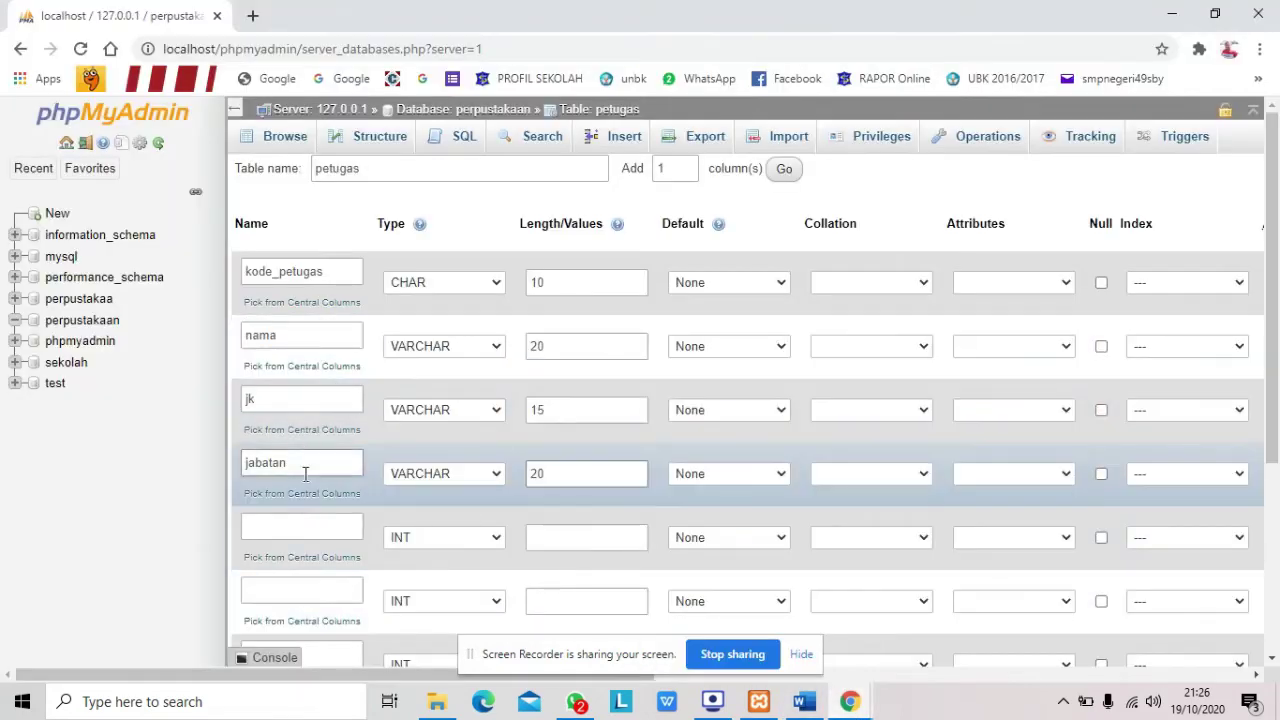
{"action": "left_click", "coordinate": [298, 534]}
{"action": "type", "text": "jam"}
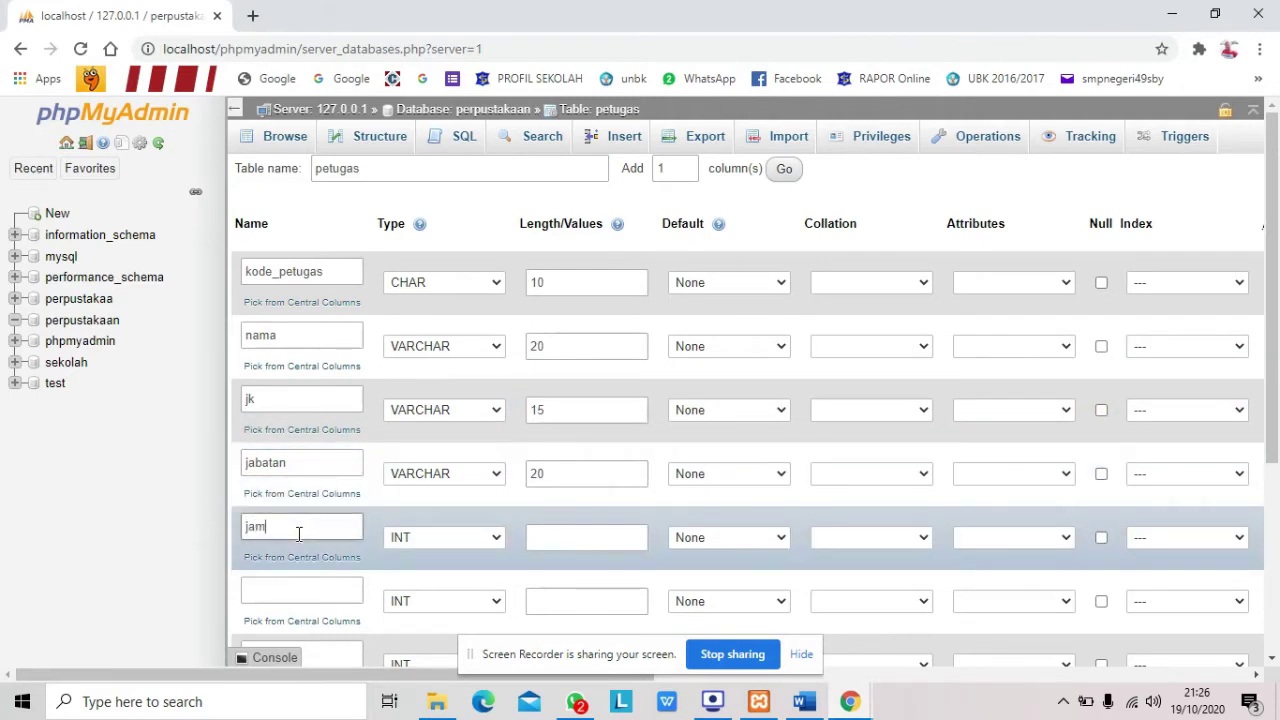
{"action": "type", "text": "_tu"}
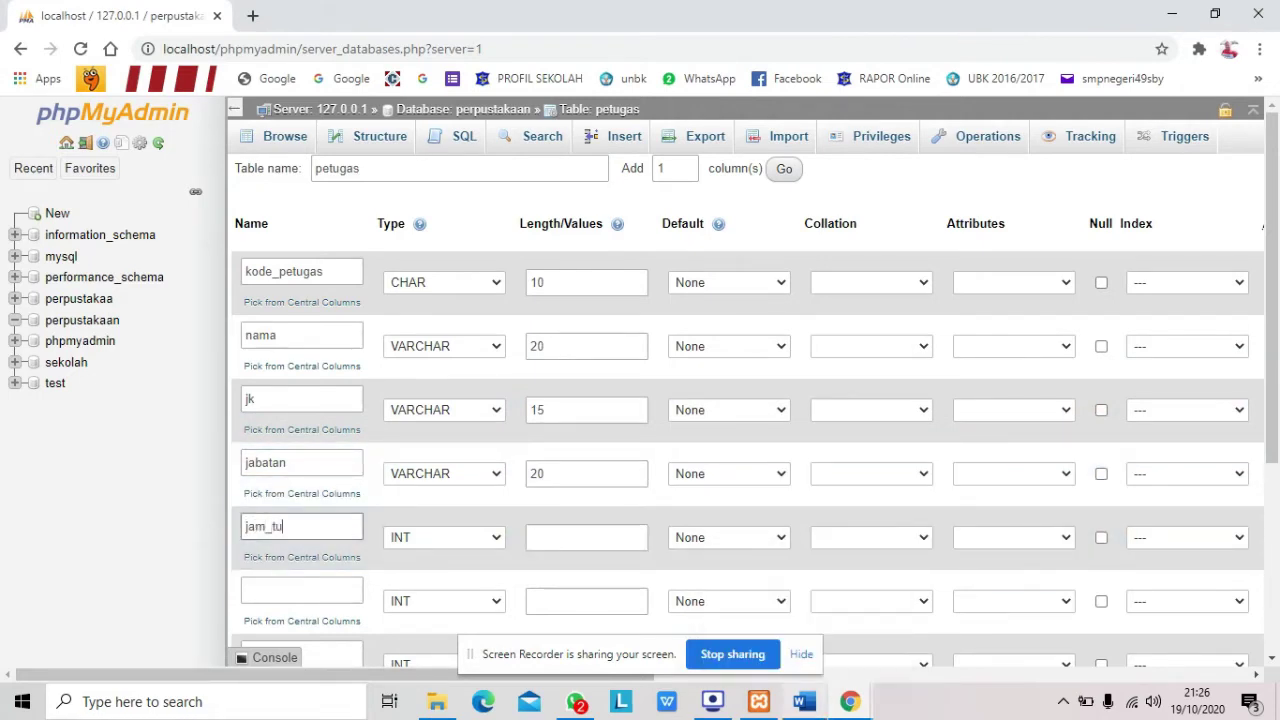
{"action": "type", "text": "gas"}
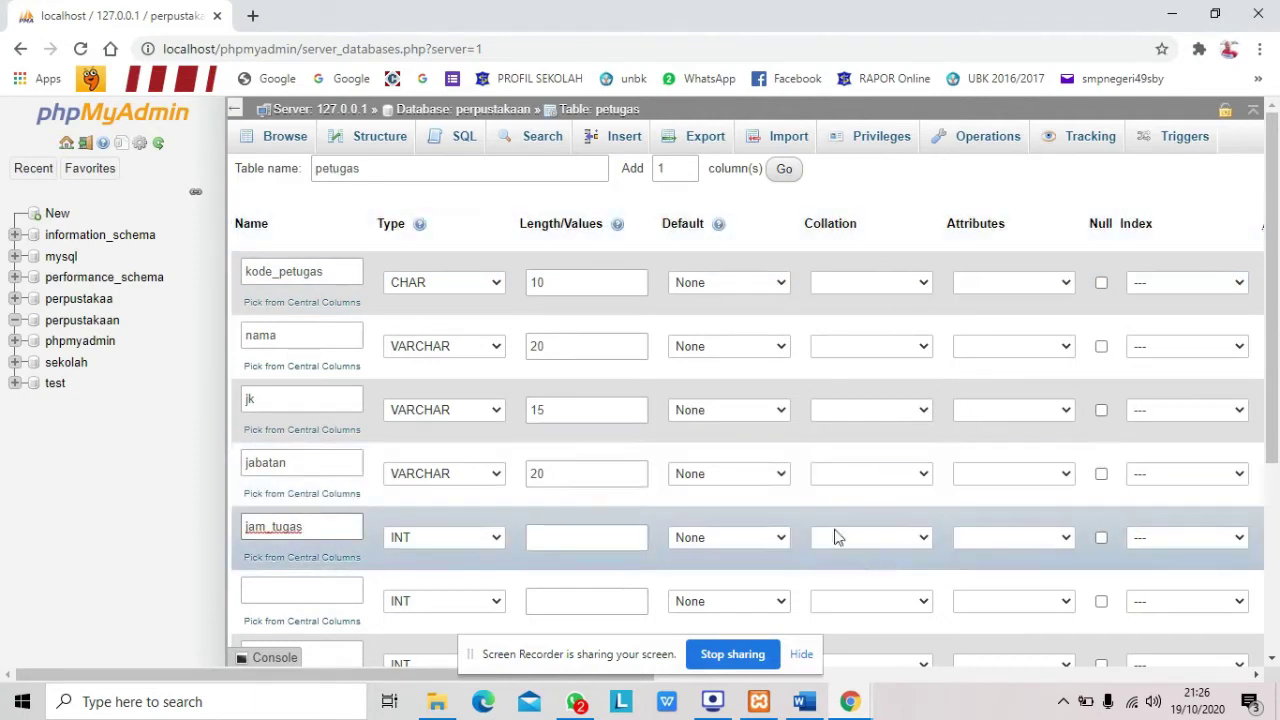
Step: Set the data type of the jam_tugas column to DATETIME
{"action": "left_click", "coordinate": [467, 542]}
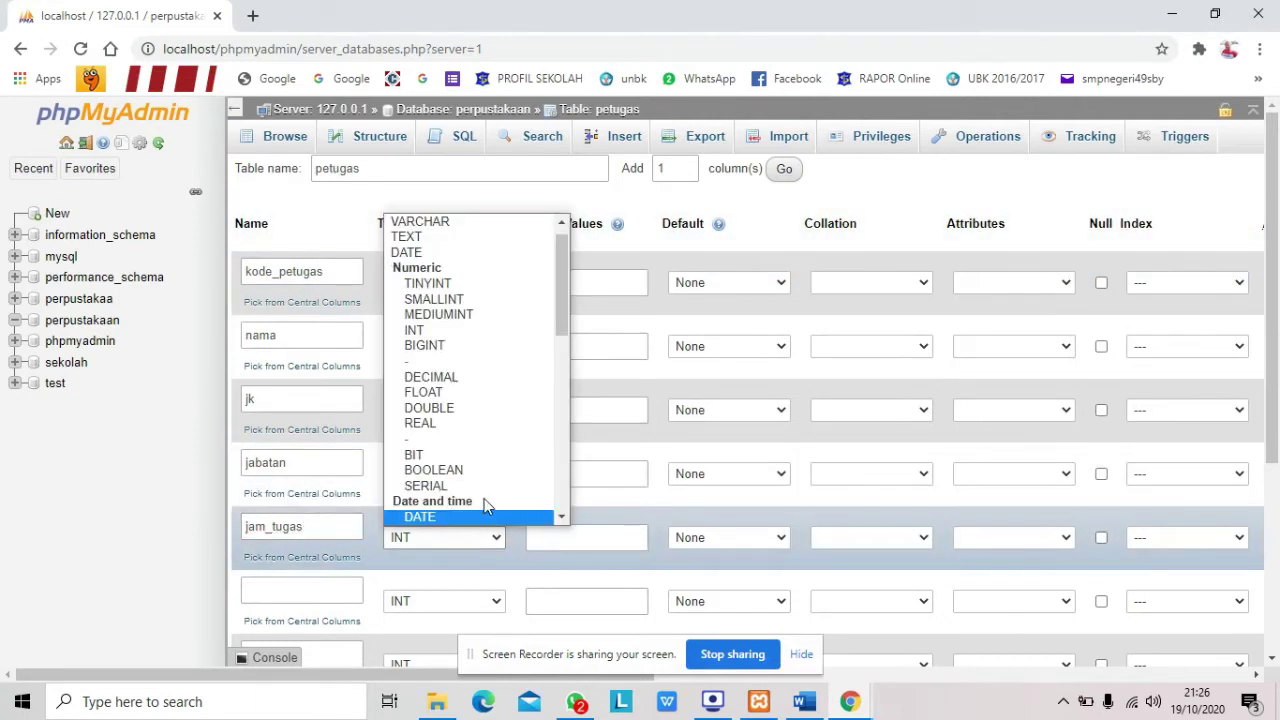
{"action": "key", "text": "Down"}
{"action": "key", "text": "Down"}
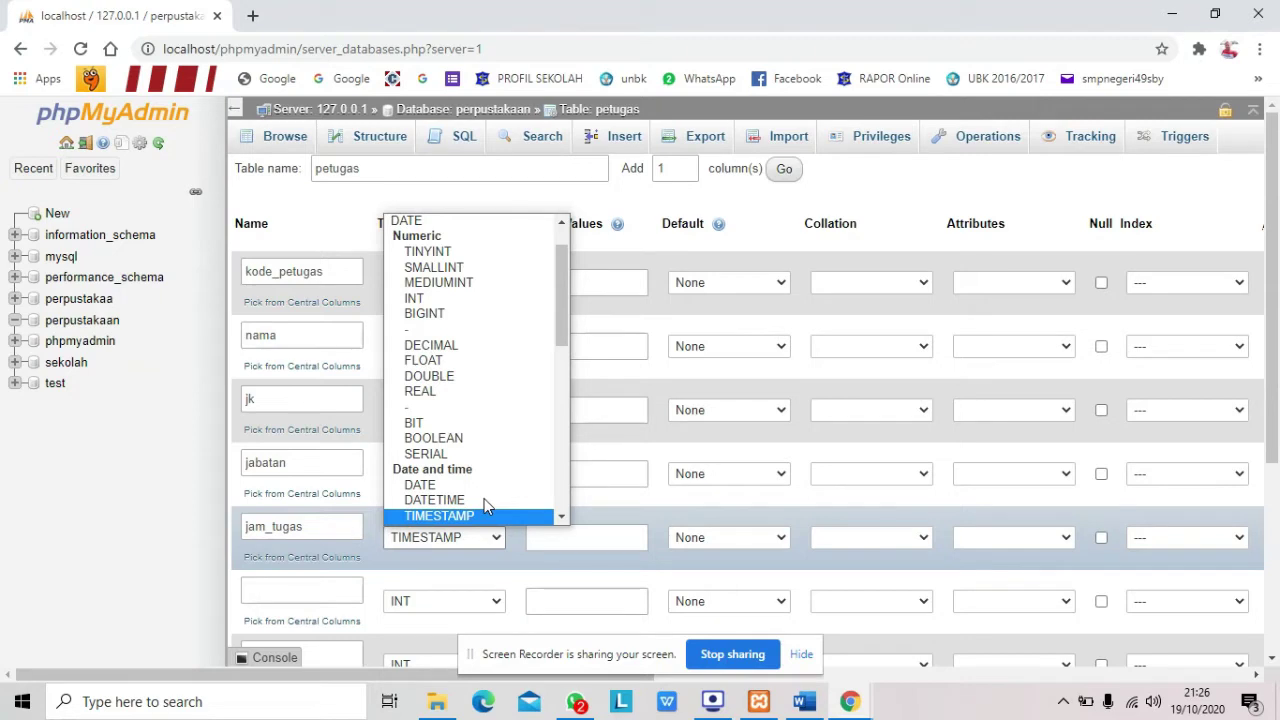
{"action": "key", "text": "Down"}
{"action": "key", "text": "Down"}
{"action": "key", "text": "Down"}
{"action": "key", "text": "Down"}
{"action": "key", "text": "Down"}
{"action": "key", "text": "Down"}
{"action": "key", "text": "Down"}
{"action": "scroll", "coordinate": [484, 505], "scroll_direction": "down", "scroll_amount": 6}
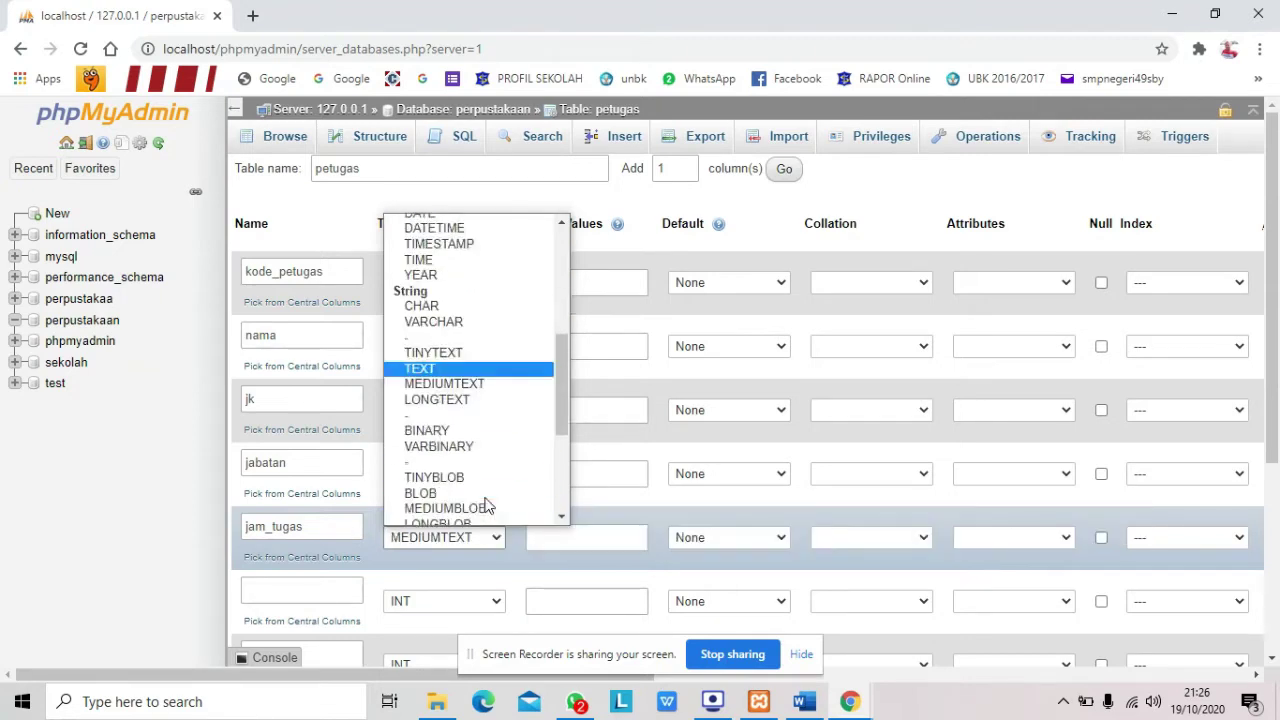
{"action": "scroll", "coordinate": [486, 505], "scroll_direction": "up", "scroll_amount": 4}
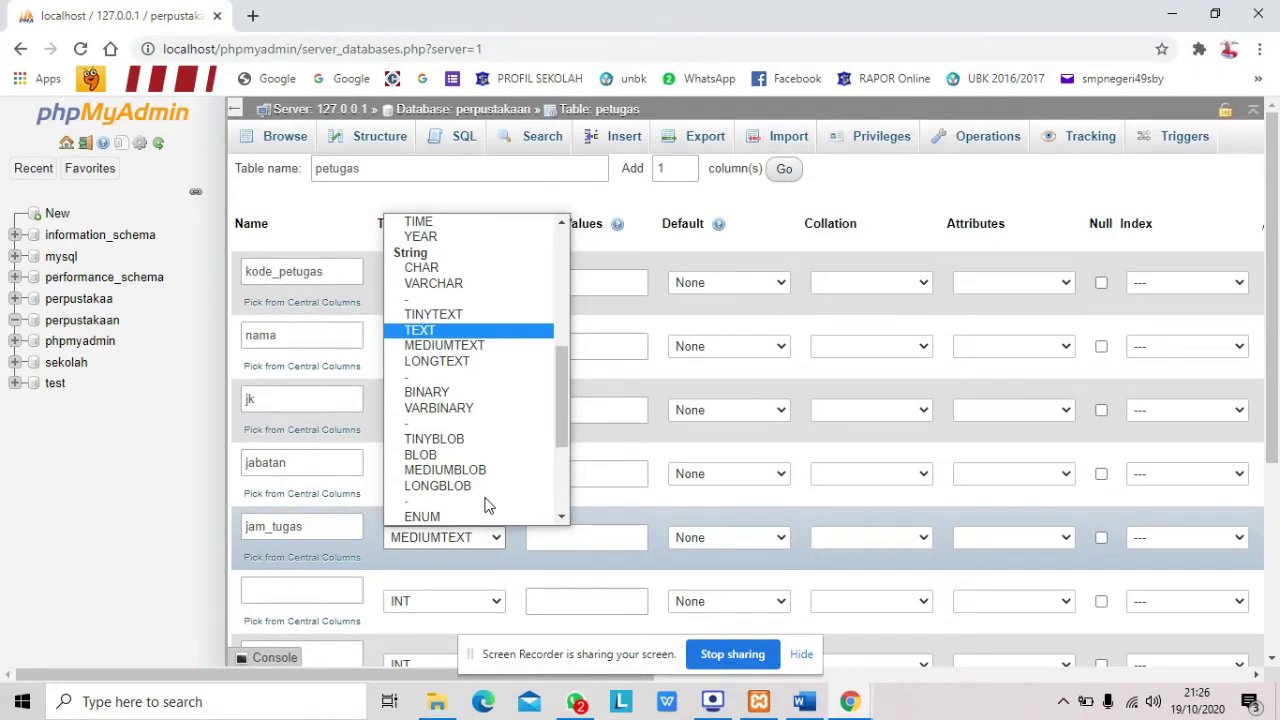
{"action": "scroll", "coordinate": [488, 506], "scroll_direction": "down", "scroll_amount": 4}
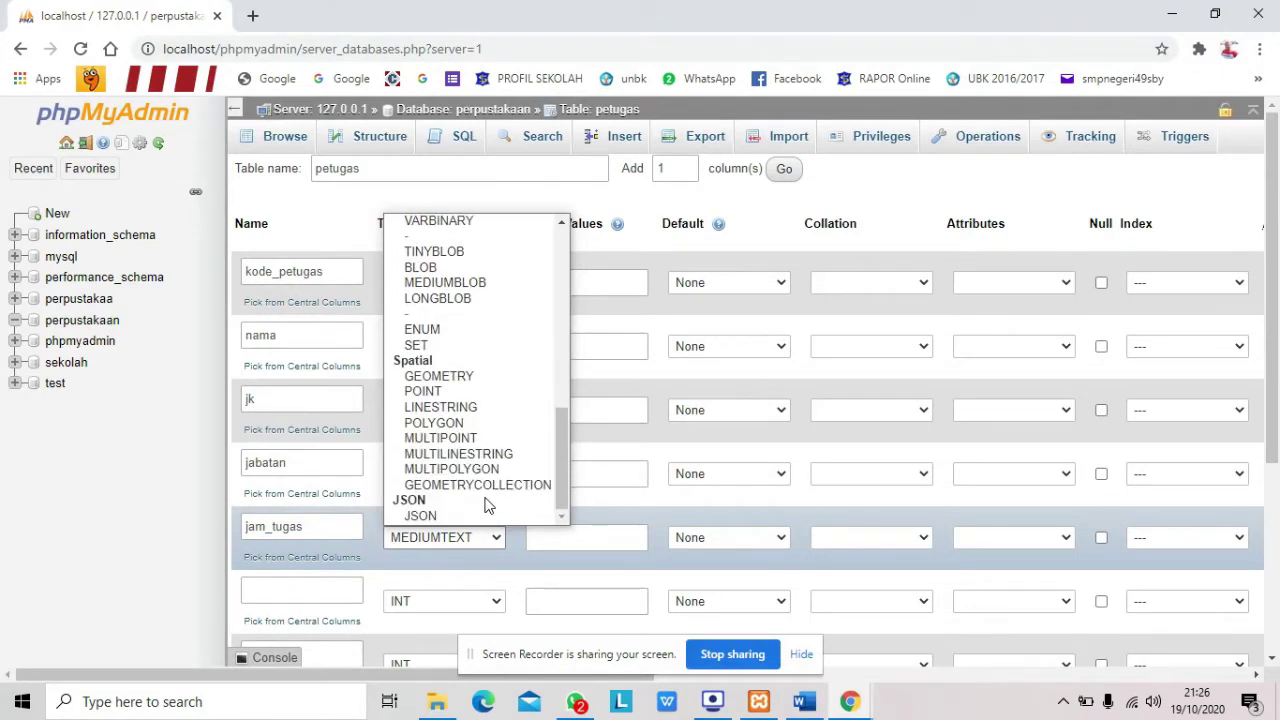
{"action": "scroll", "coordinate": [488, 506], "scroll_direction": "up", "scroll_amount": 7}
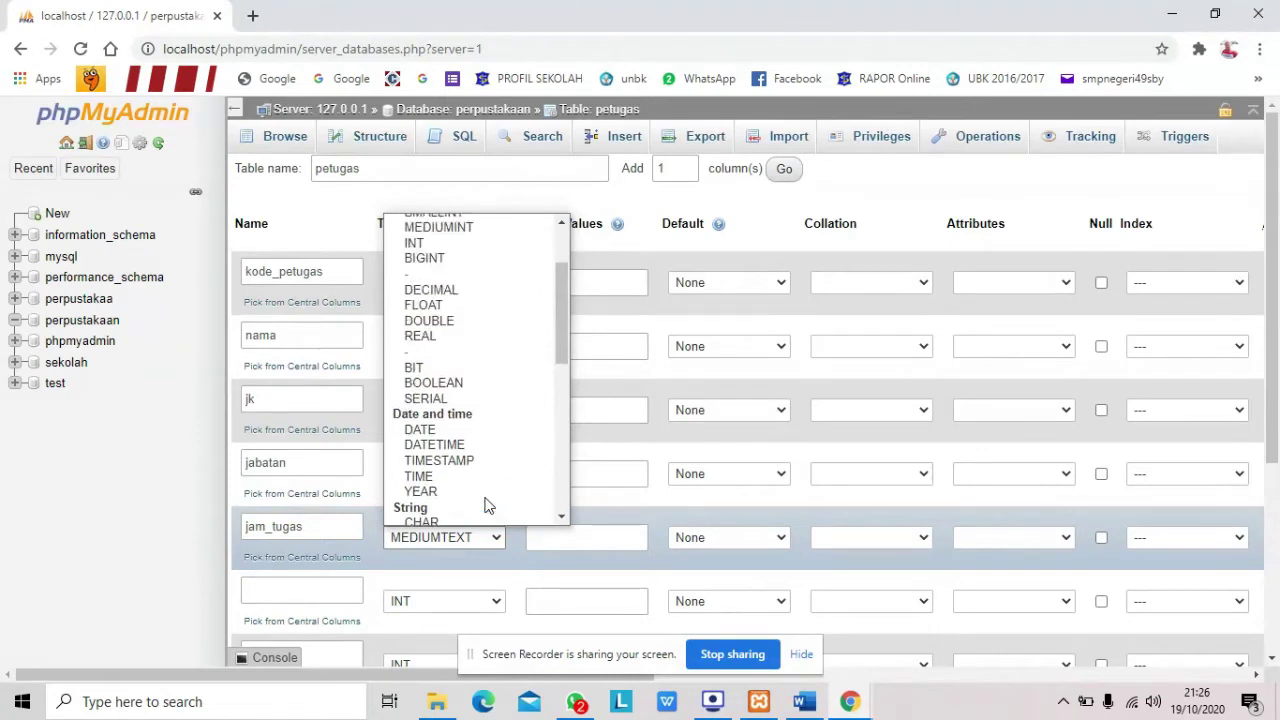
{"action": "scroll", "coordinate": [488, 506], "scroll_direction": "up", "scroll_amount": 2}
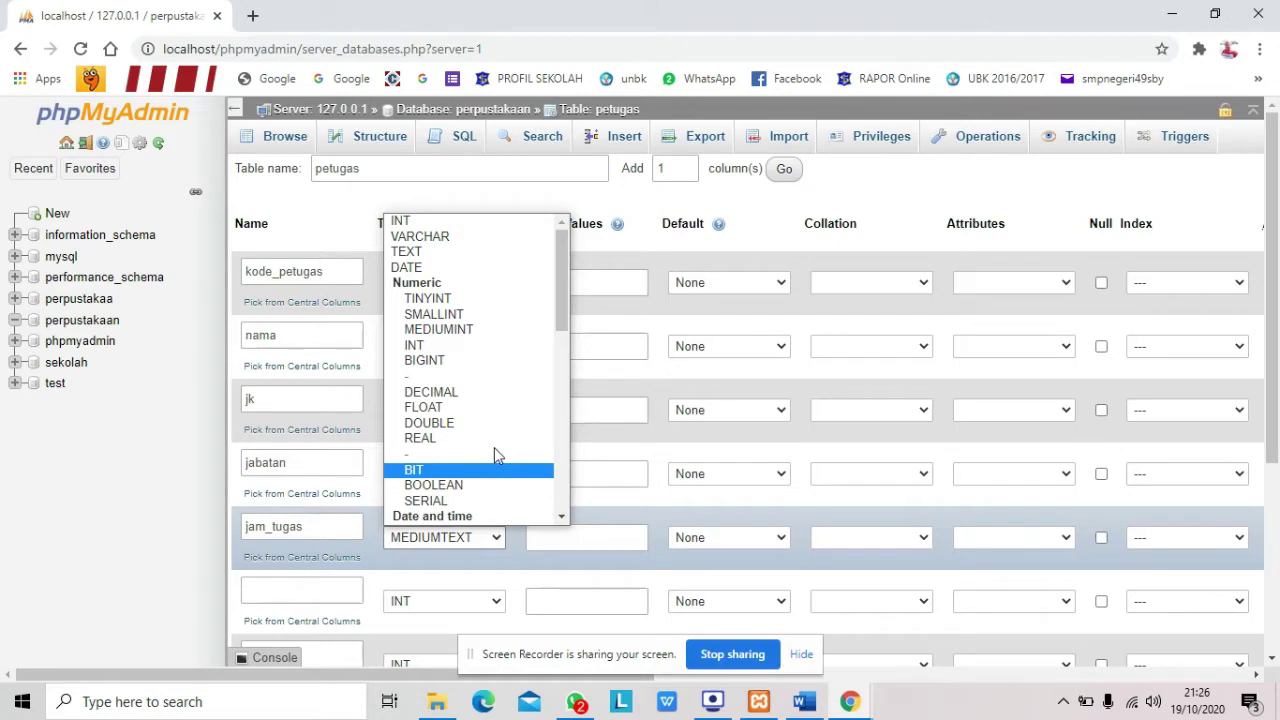
{"action": "scroll", "coordinate": [494, 456], "scroll_direction": "down", "scroll_amount": 3}
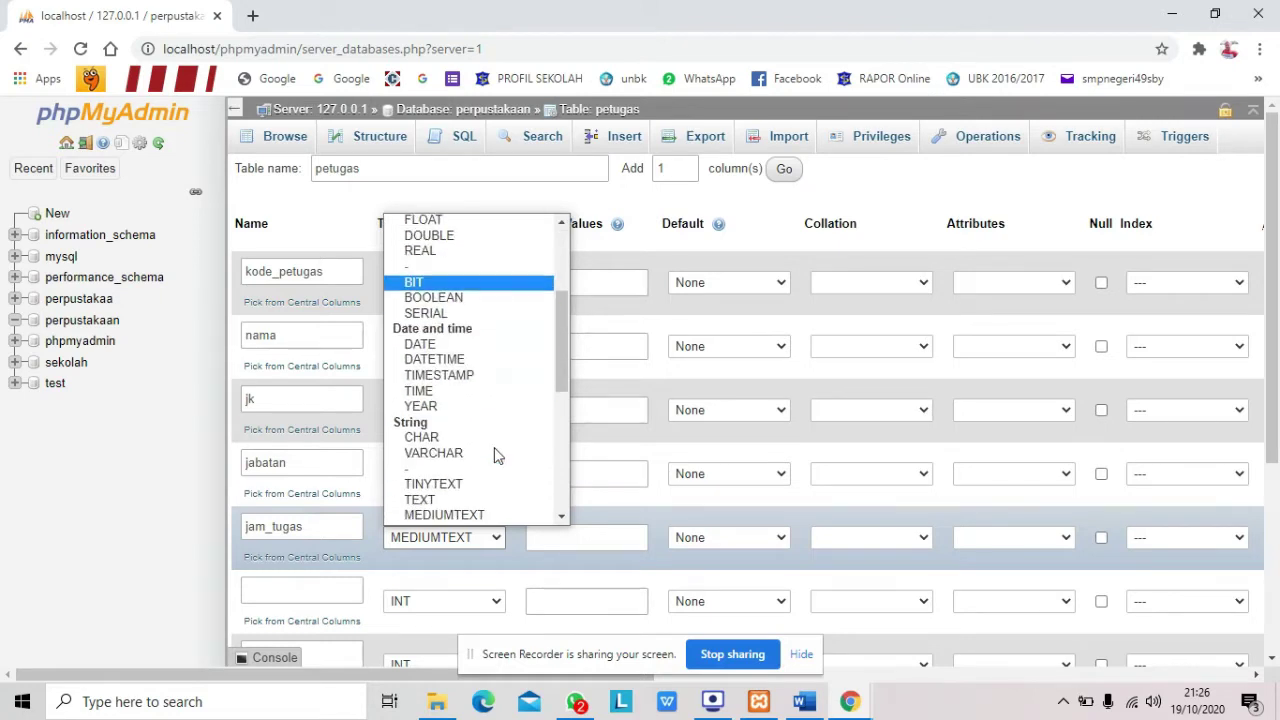
{"action": "left_click", "coordinate": [522, 359]}
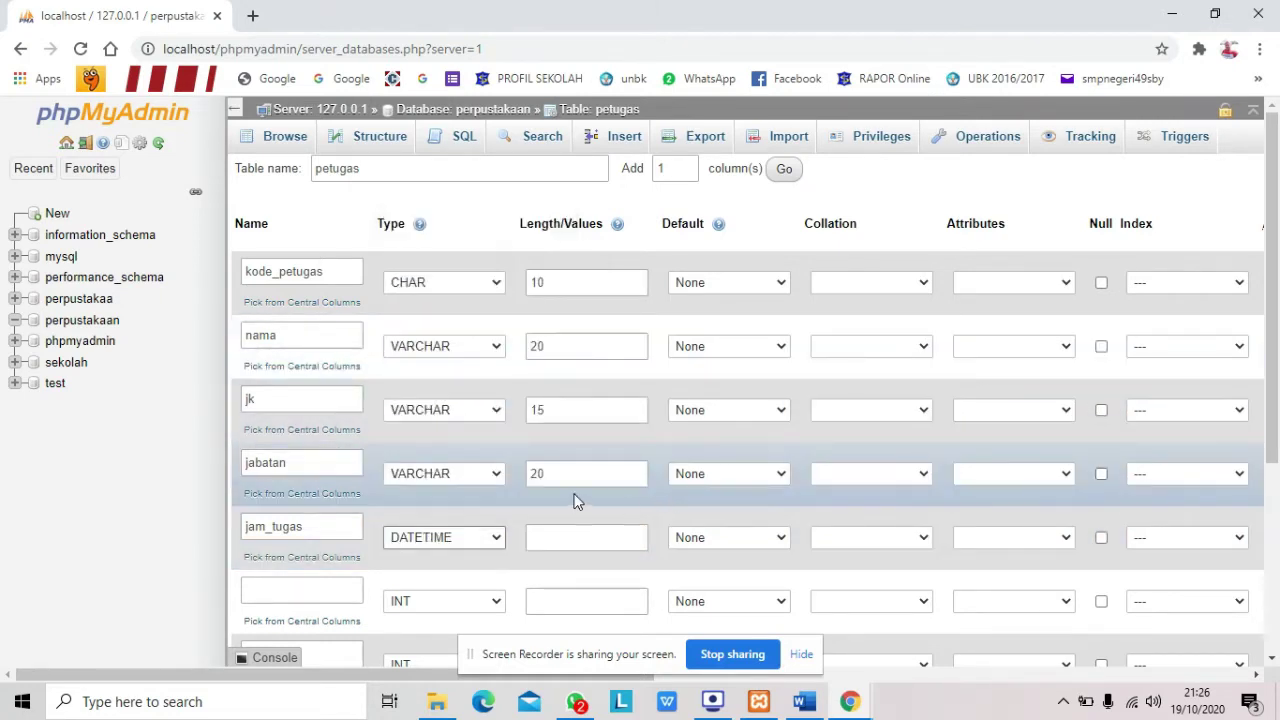
Step: Check the Telp field in the Word document and name the sixth column no_telp in phpMyAdmin
{"action": "scroll", "coordinate": [574, 500], "scroll_direction": "down", "scroll_amount": 3}
{"action": "left_click", "coordinate": [800, 701]}
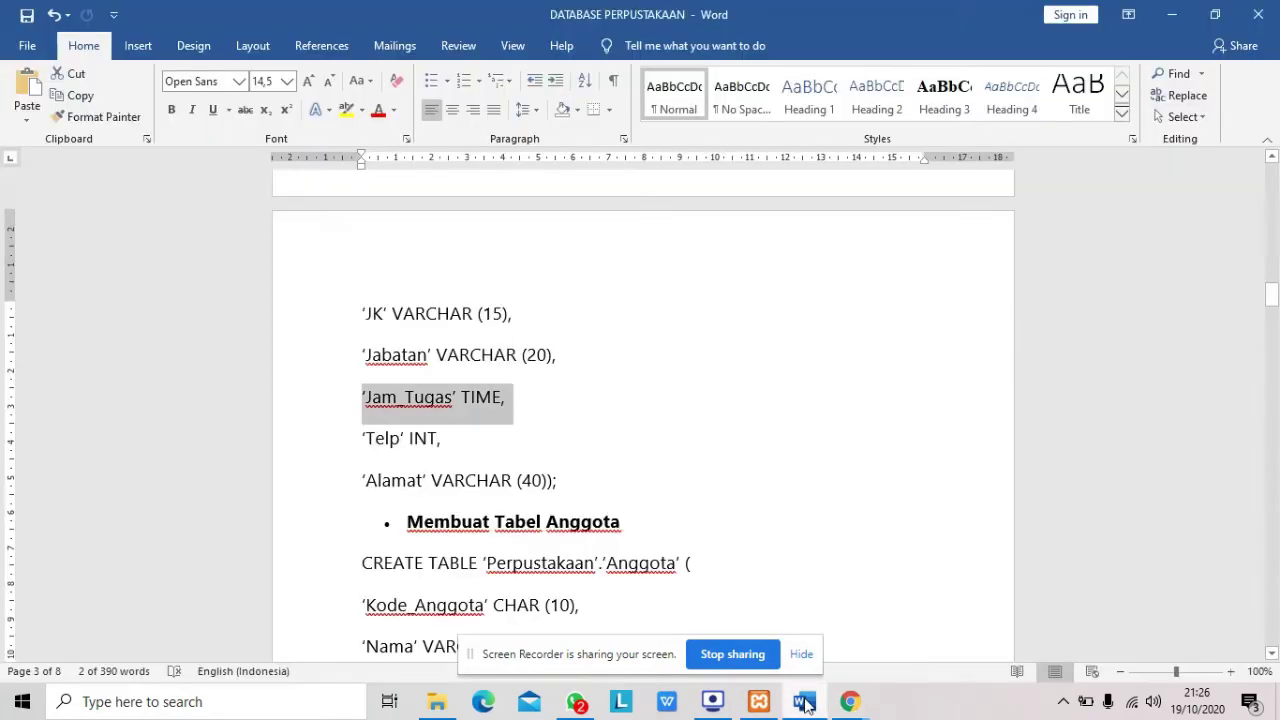
{"action": "scroll", "coordinate": [642, 531], "scroll_direction": "down", "scroll_amount": 2}
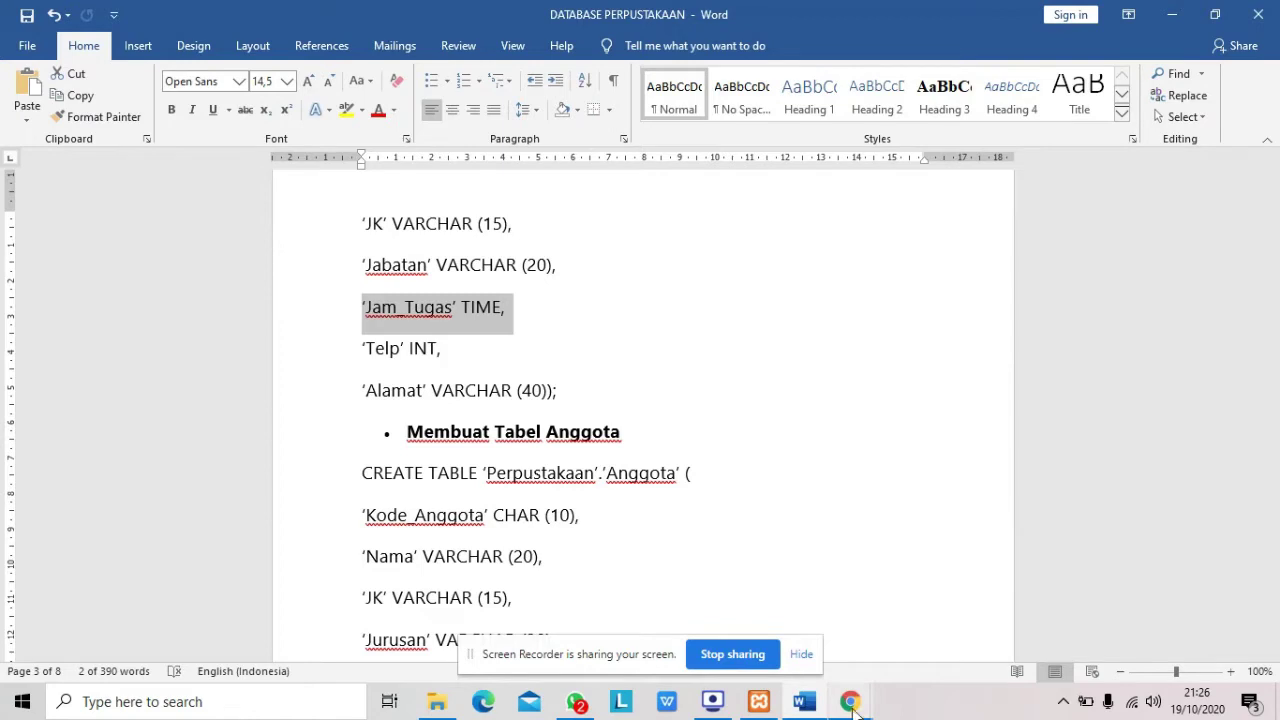
{"action": "mouse_move", "coordinate": [853, 703]}
{"action": "left_click", "coordinate": [940, 635]}
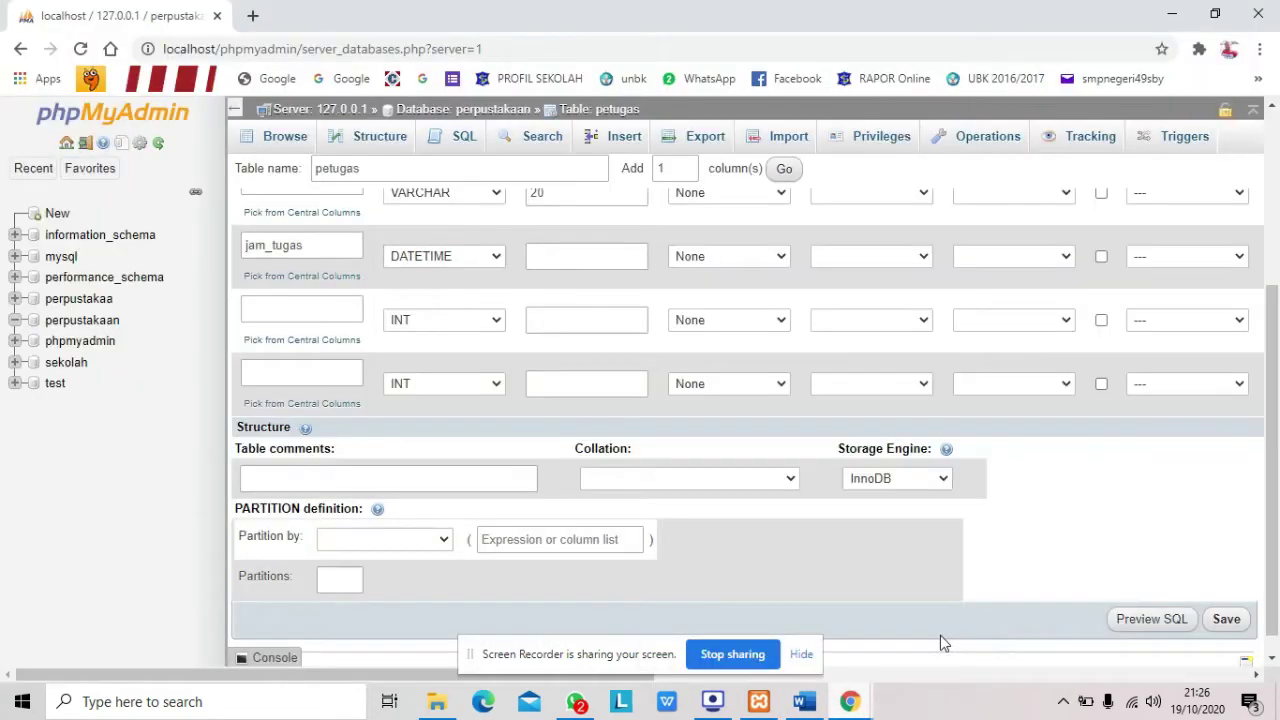
{"action": "left_click", "coordinate": [277, 307]}
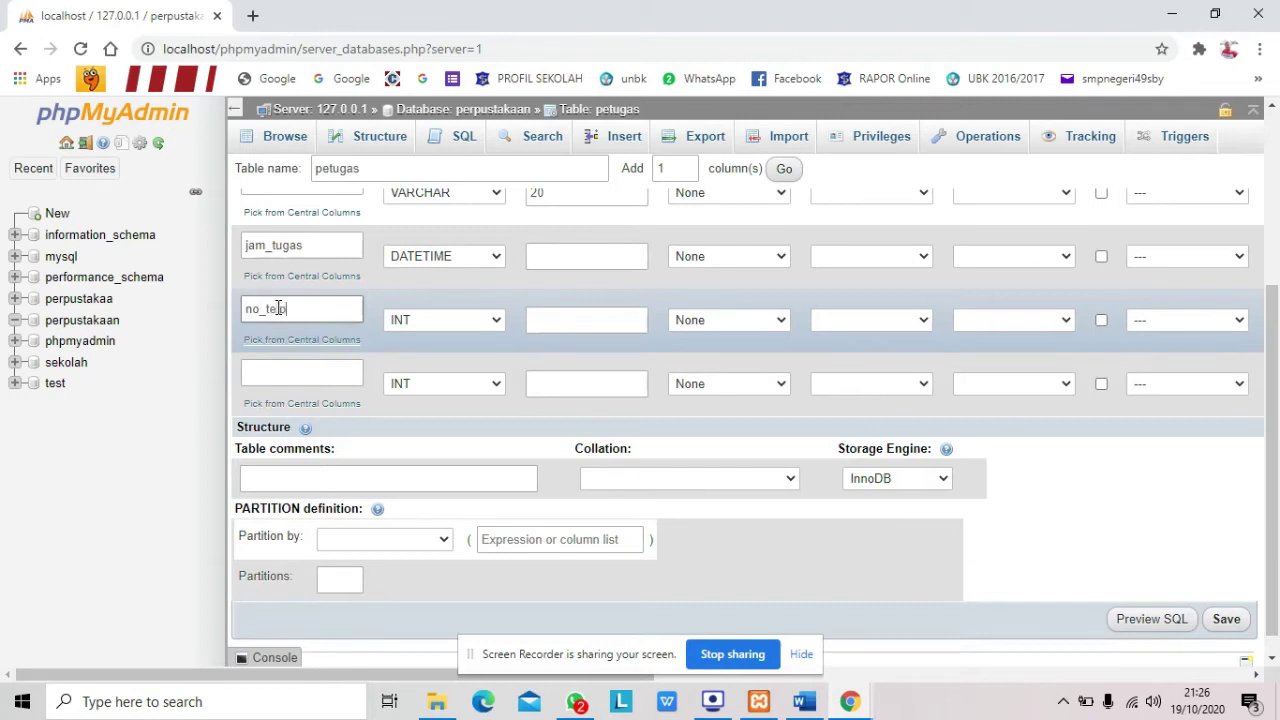
Step: Check the Alamat field in the Word document and define the seventh column in phpMyAdmin as alamat, type VARCHAR, length 40
{"action": "left_click", "coordinate": [817, 707]}
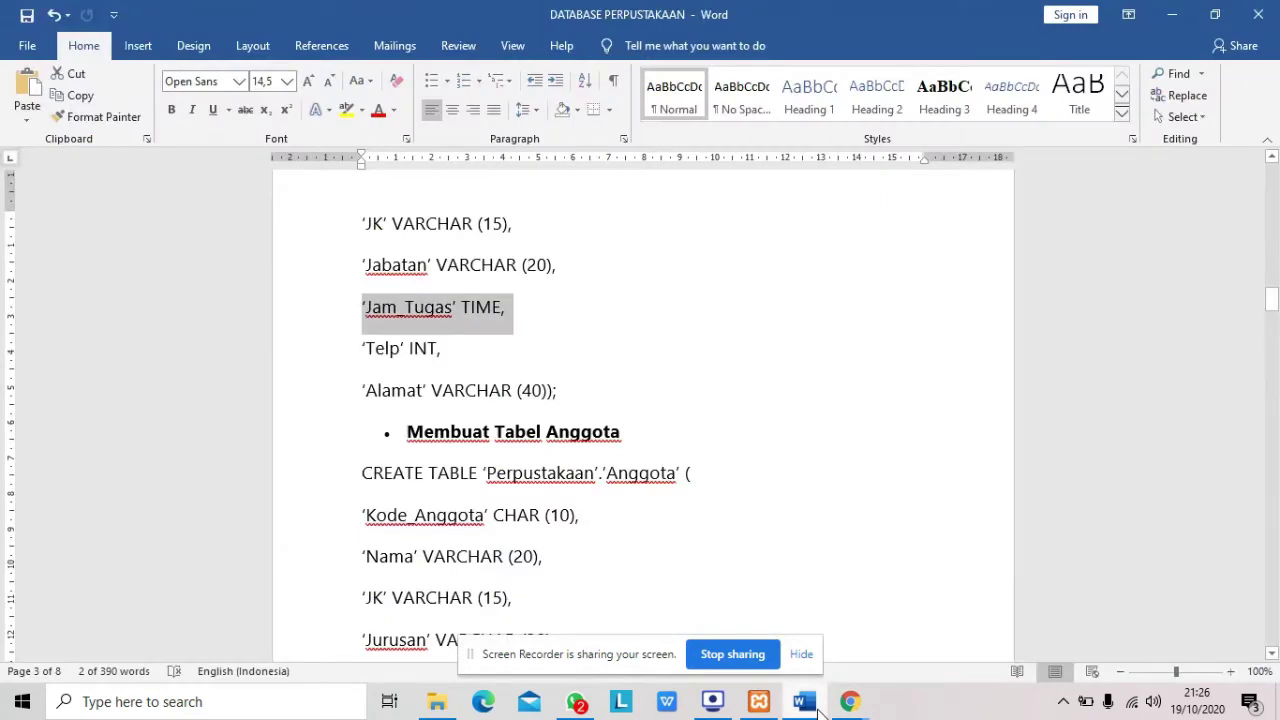
{"action": "mouse_move", "coordinate": [863, 716]}
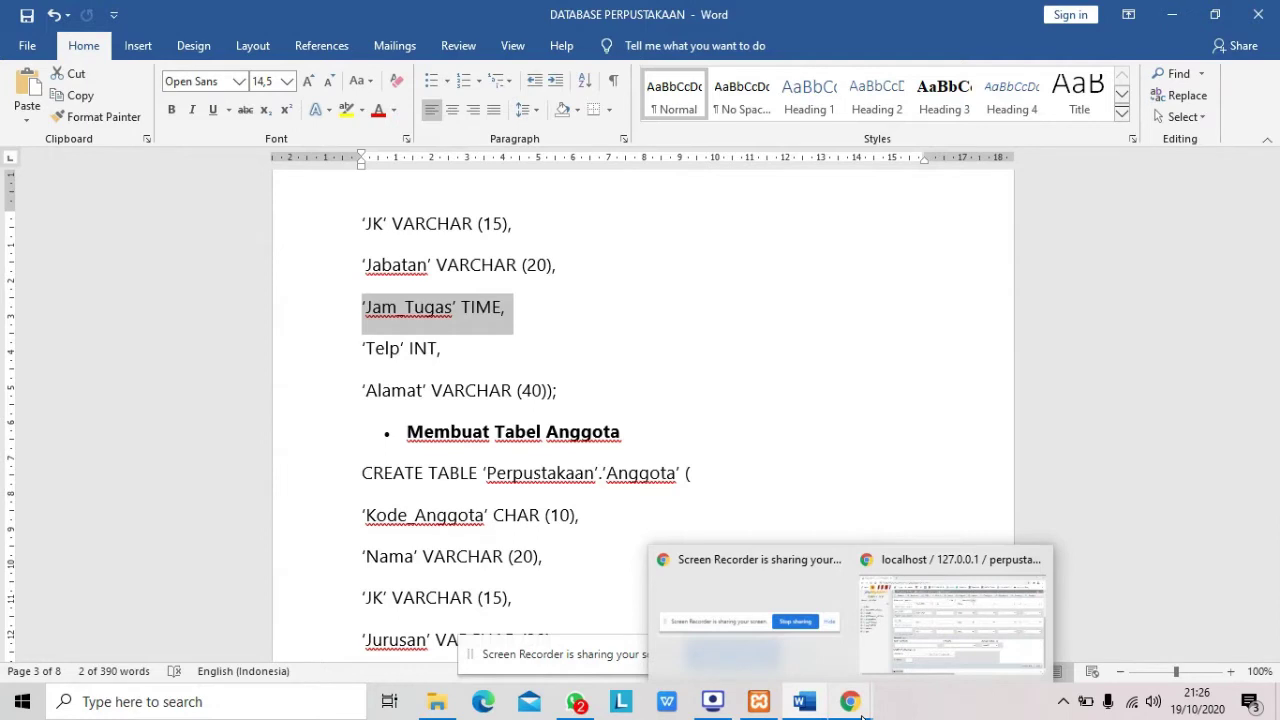
{"action": "left_click", "coordinate": [884, 652]}
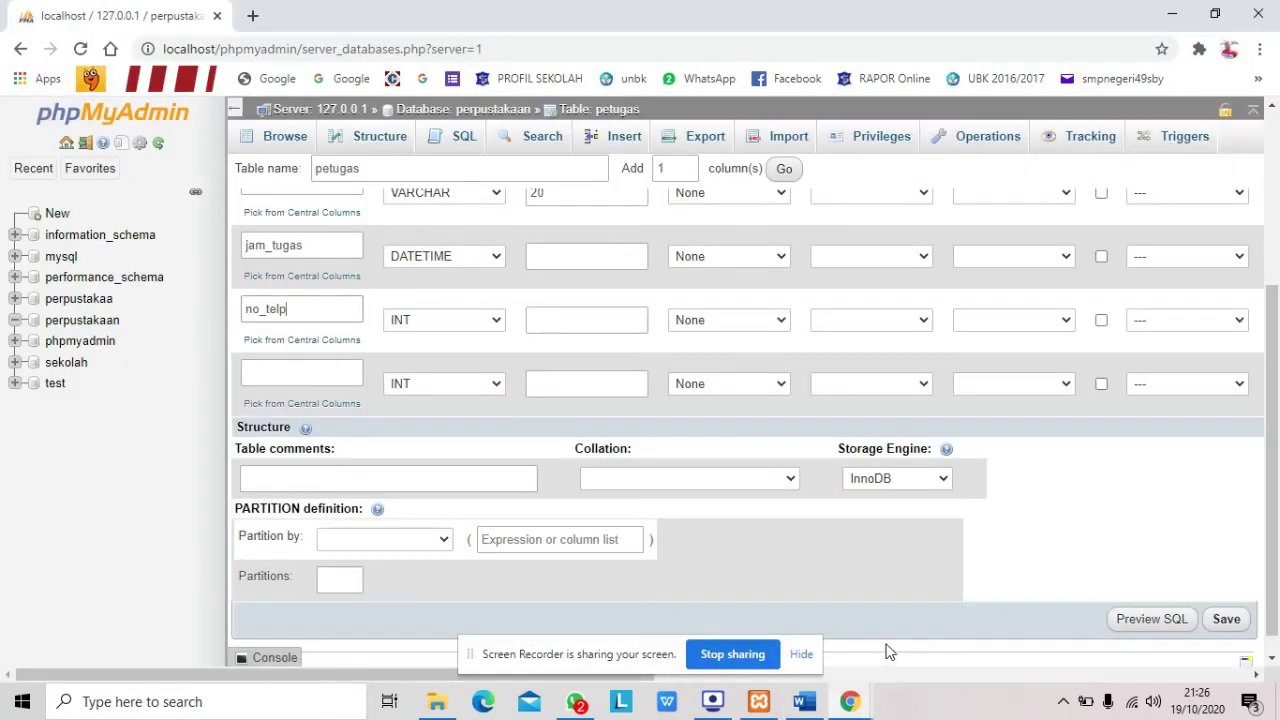
{"action": "left_click", "coordinate": [339, 368]}
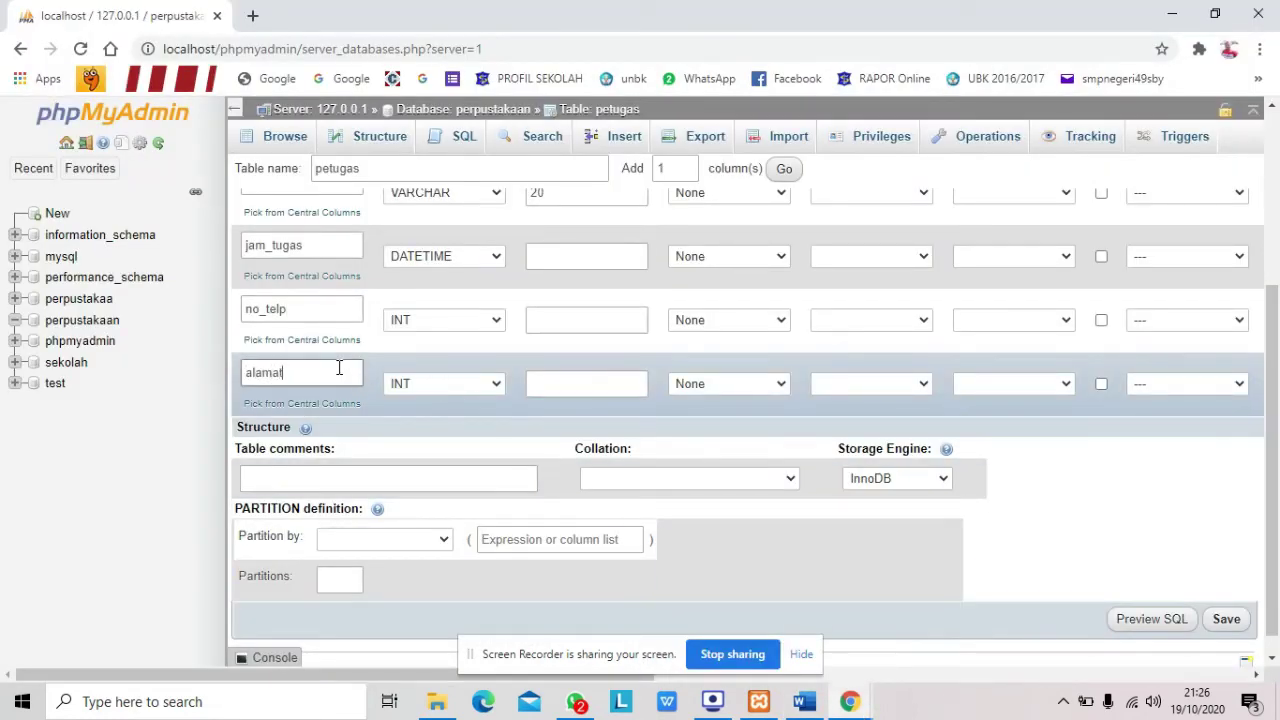
{"action": "left_click", "coordinate": [465, 391]}
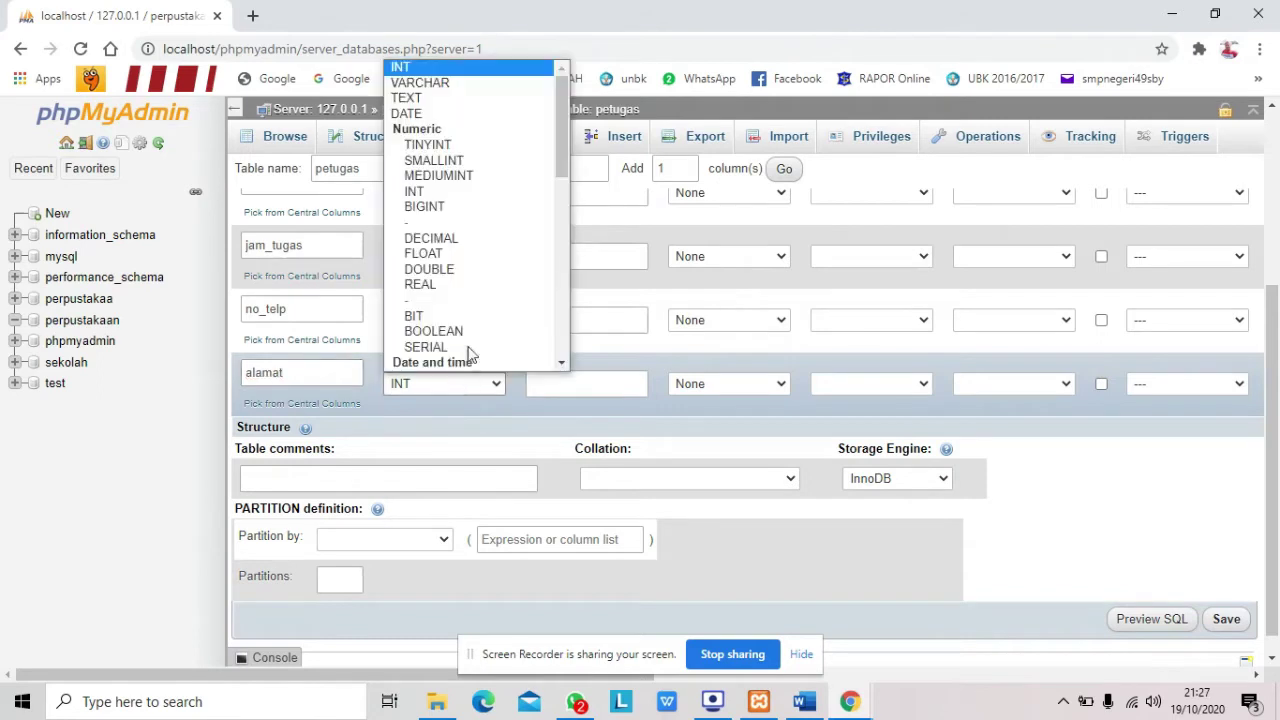
{"action": "left_click", "coordinate": [432, 82]}
{"action": "left_click", "coordinate": [539, 384]}
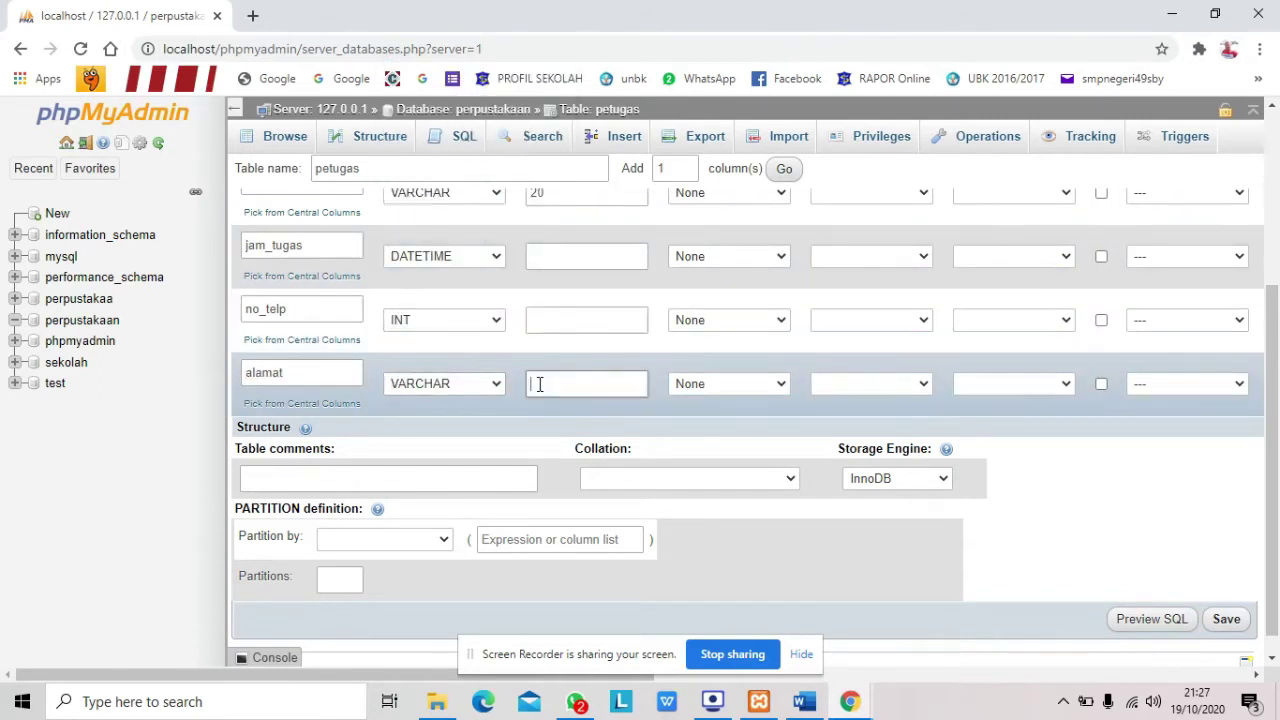
{"action": "type", "text": "40"}
Step: Review all seven column definitions and save the petugas table
{"action": "scroll", "coordinate": [1128, 457], "scroll_direction": "up", "scroll_amount": 3}
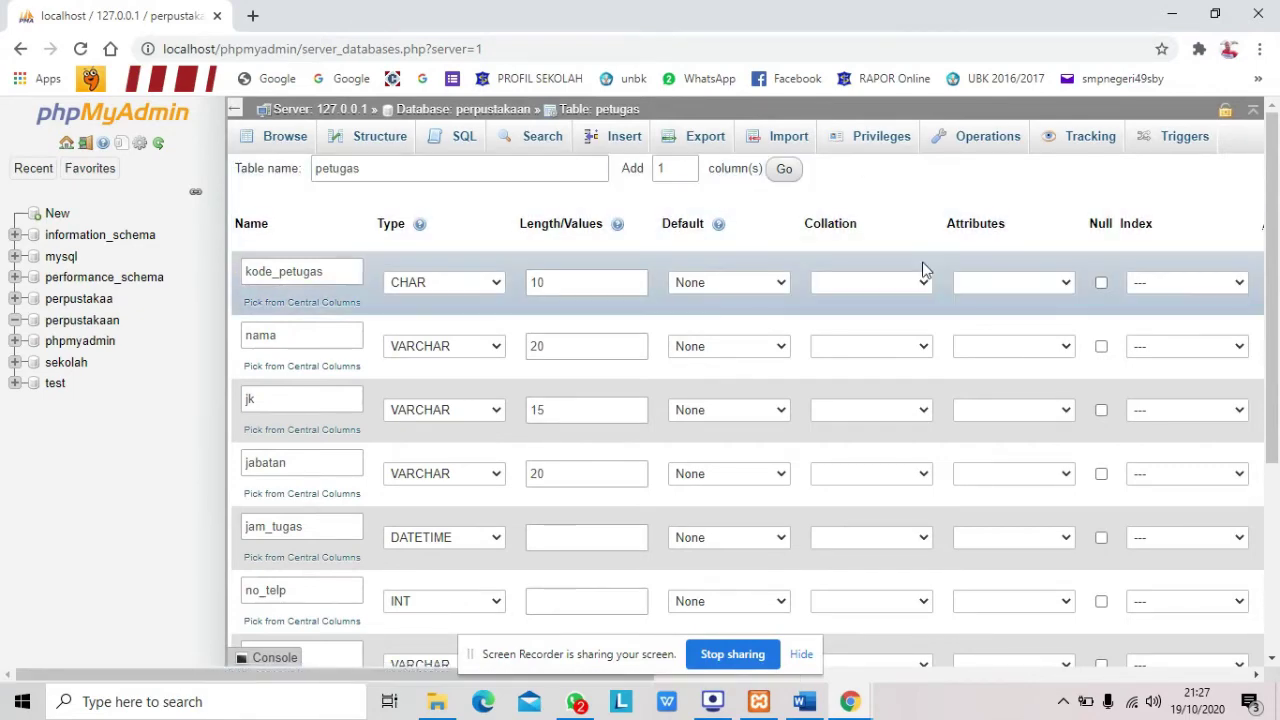
{"action": "scroll", "coordinate": [923, 268], "scroll_direction": "down", "scroll_amount": 3}
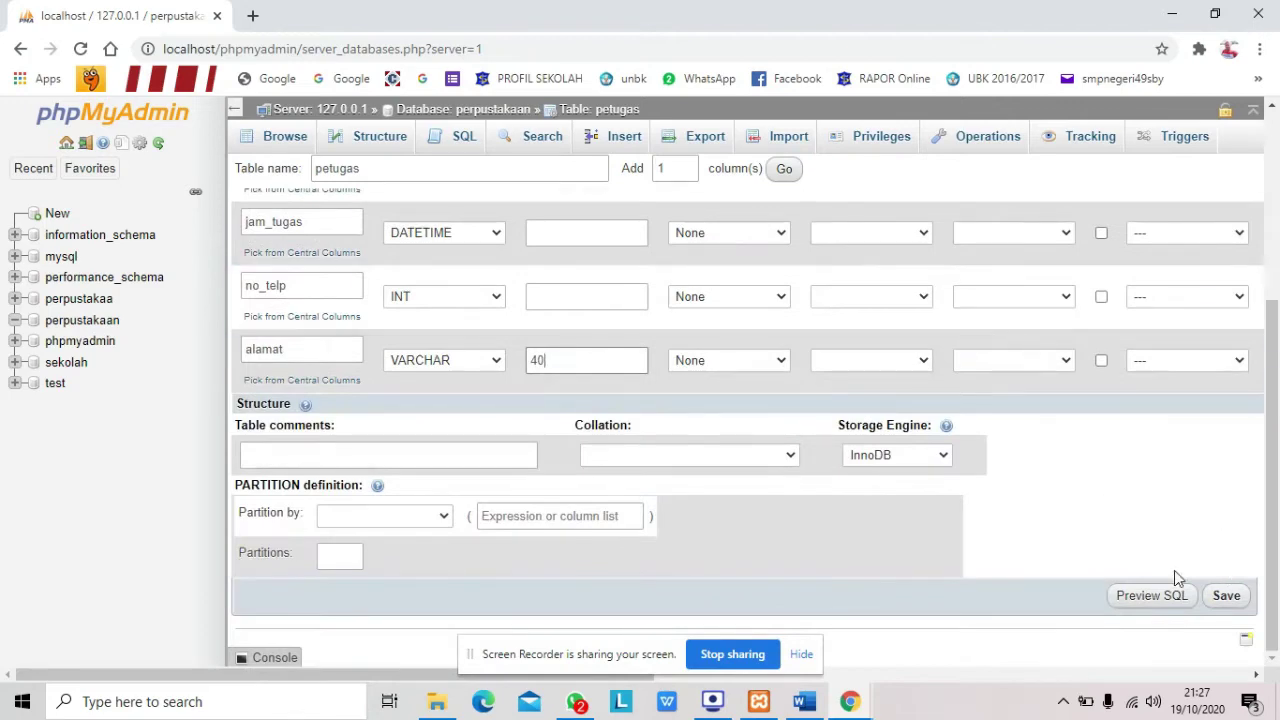
{"action": "left_click", "coordinate": [1224, 595]}
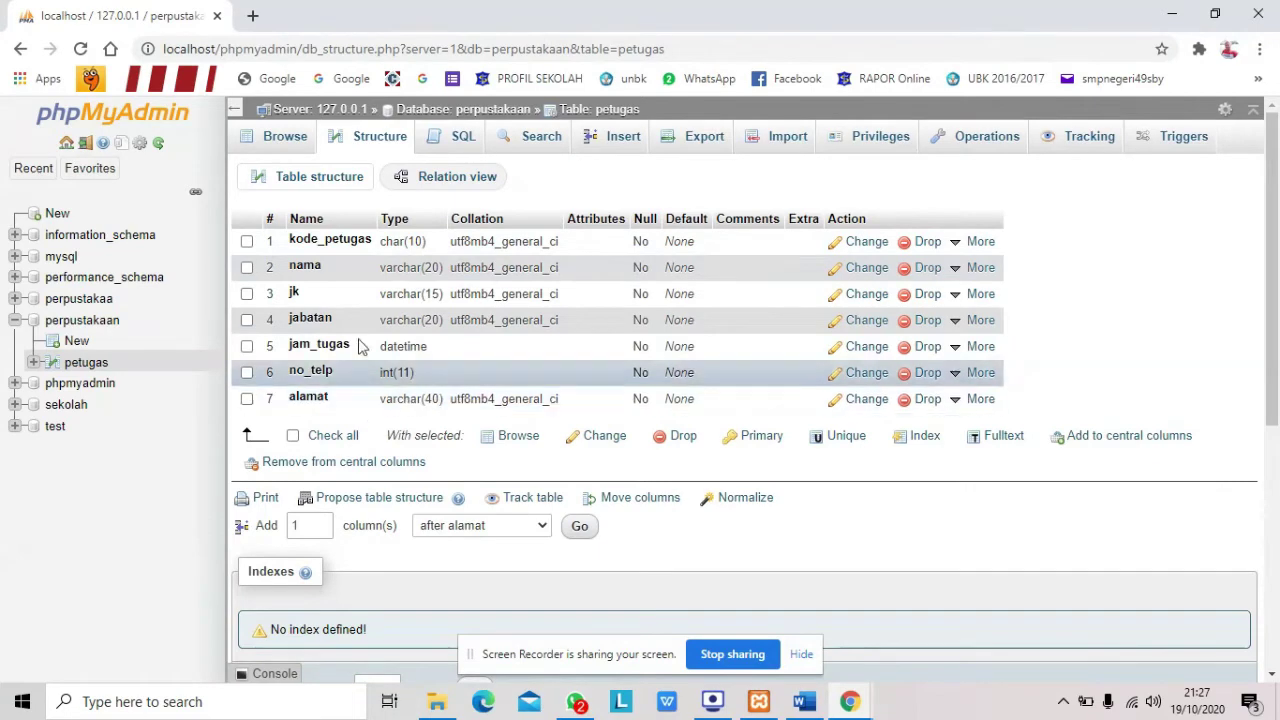
Step: Switch to the Word document, find the Anggota field list to see which columns the table needs, and return to phpMyAdmin
{"action": "left_click", "coordinate": [803, 703]}
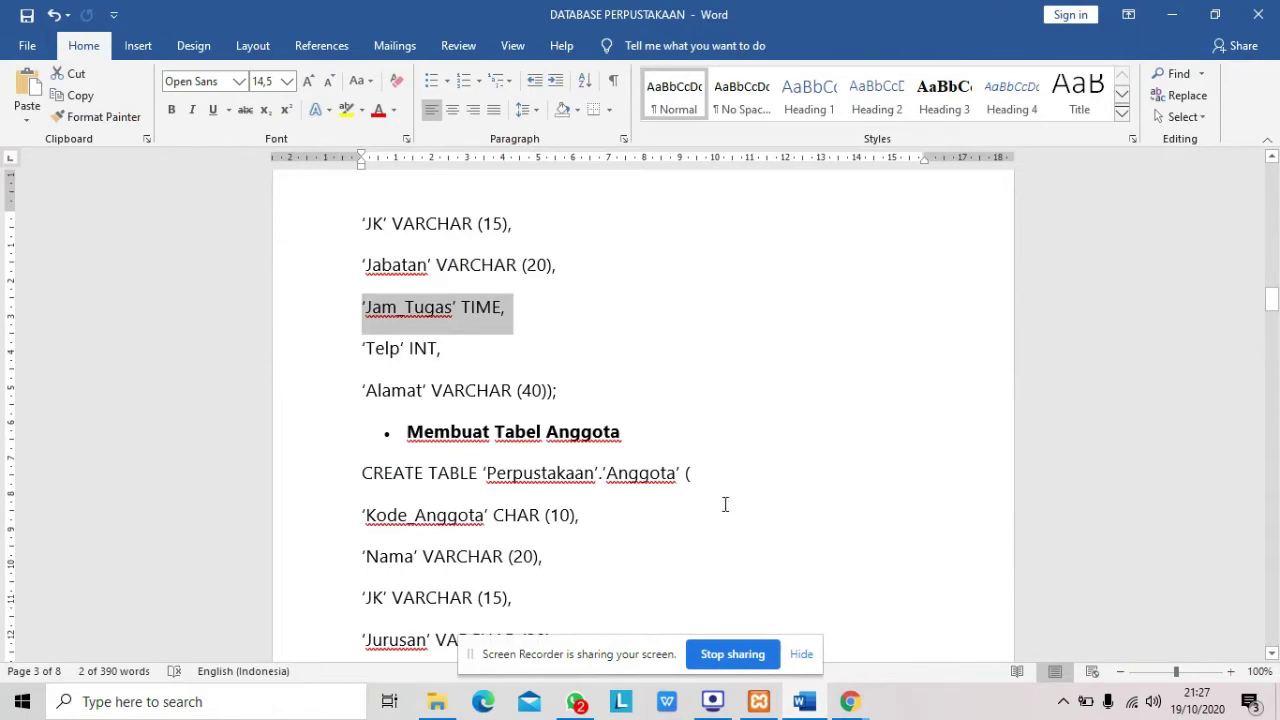
{"action": "scroll", "coordinate": [738, 455], "scroll_direction": "up", "scroll_amount": 4}
{"action": "scroll", "coordinate": [739, 452], "scroll_direction": "up", "scroll_amount": 11}
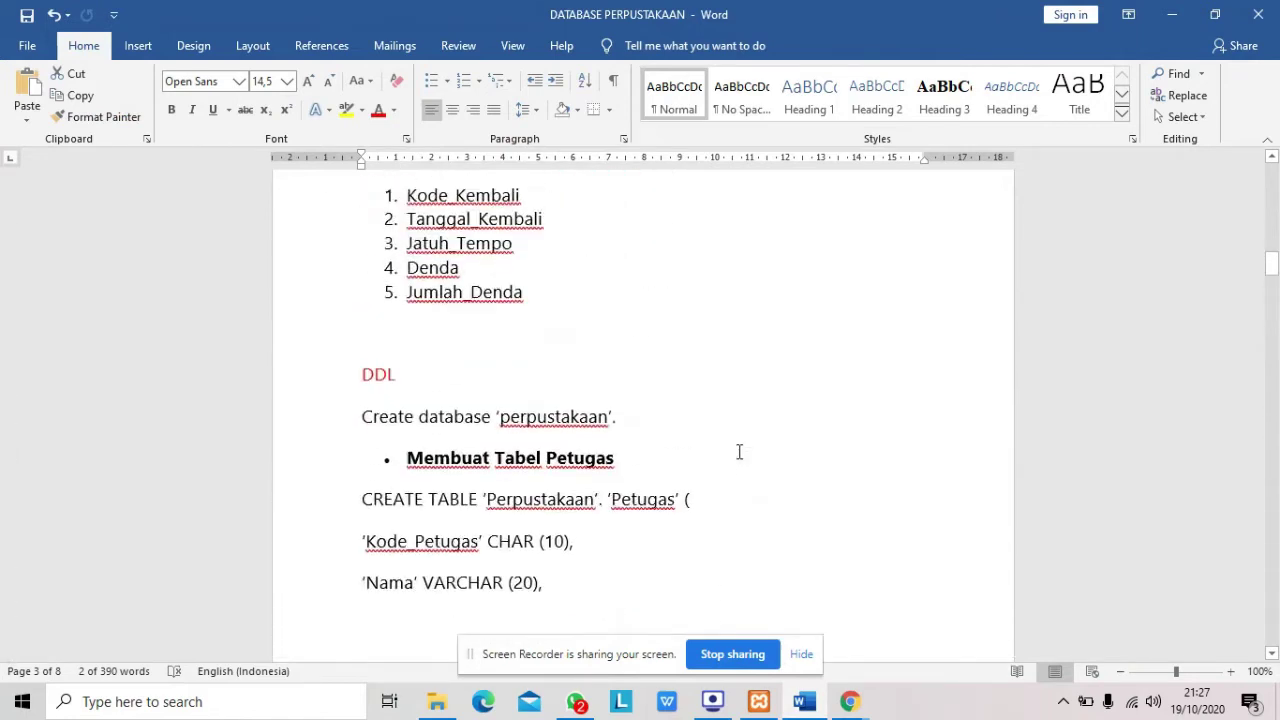
{"action": "scroll", "coordinate": [739, 452], "scroll_direction": "up", "scroll_amount": 8}
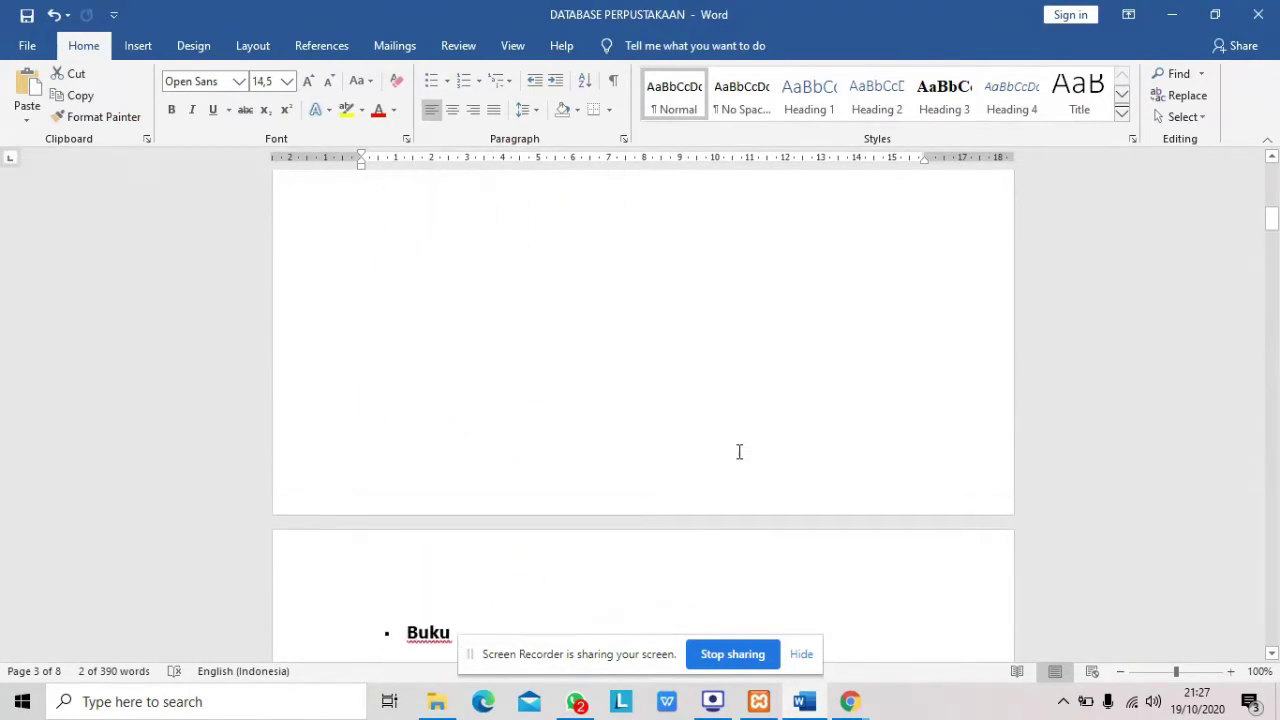
{"action": "scroll", "coordinate": [739, 452], "scroll_direction": "down", "scroll_amount": 2}
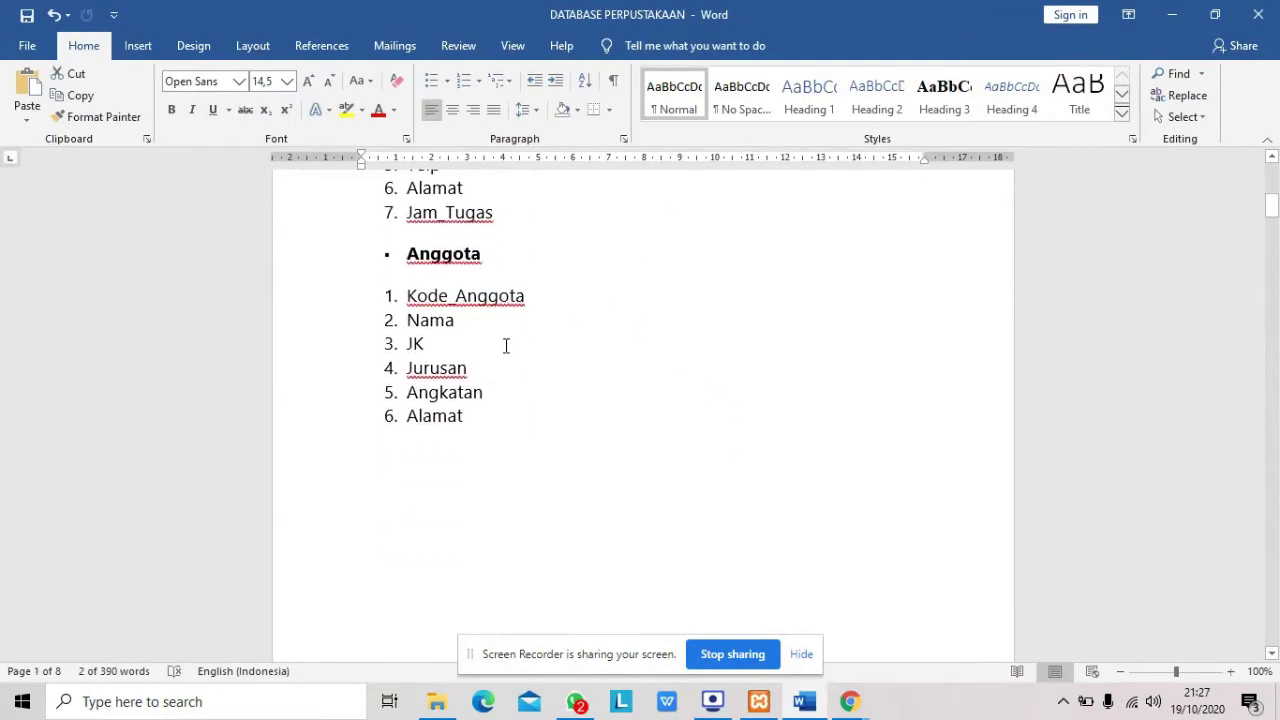
{"action": "left_click", "coordinate": [853, 706]}
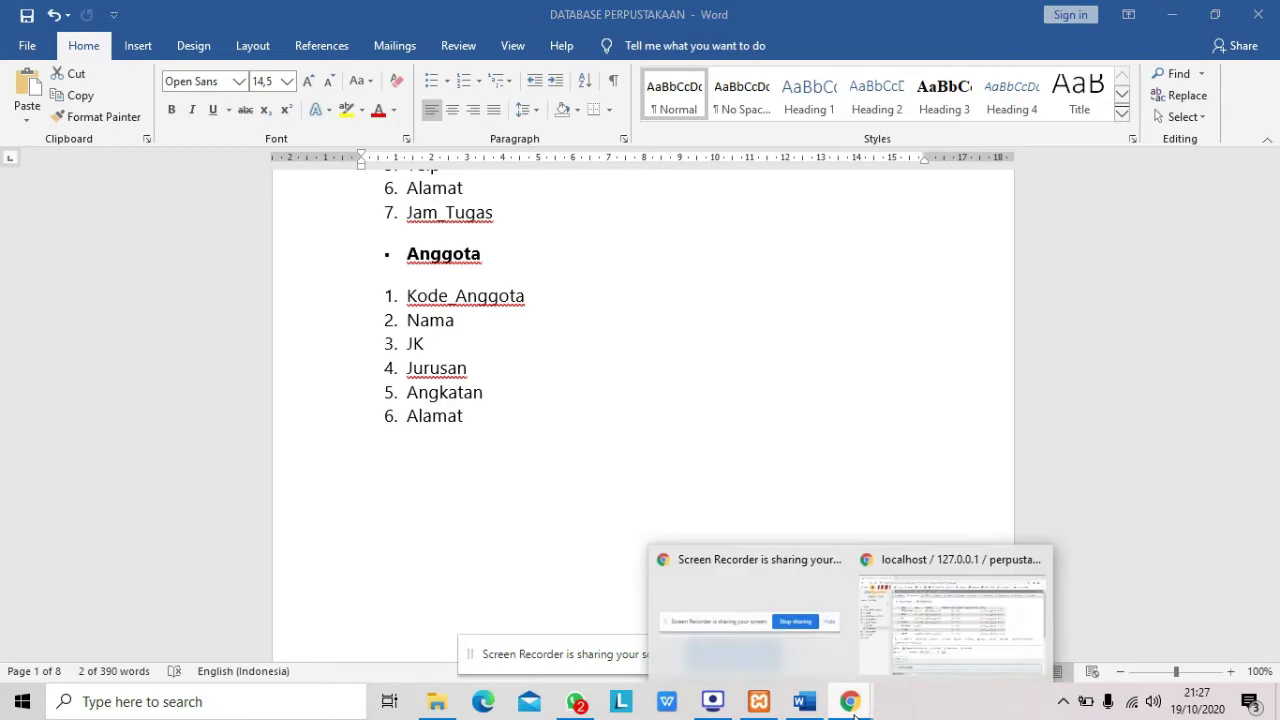
{"action": "left_click", "coordinate": [907, 654]}
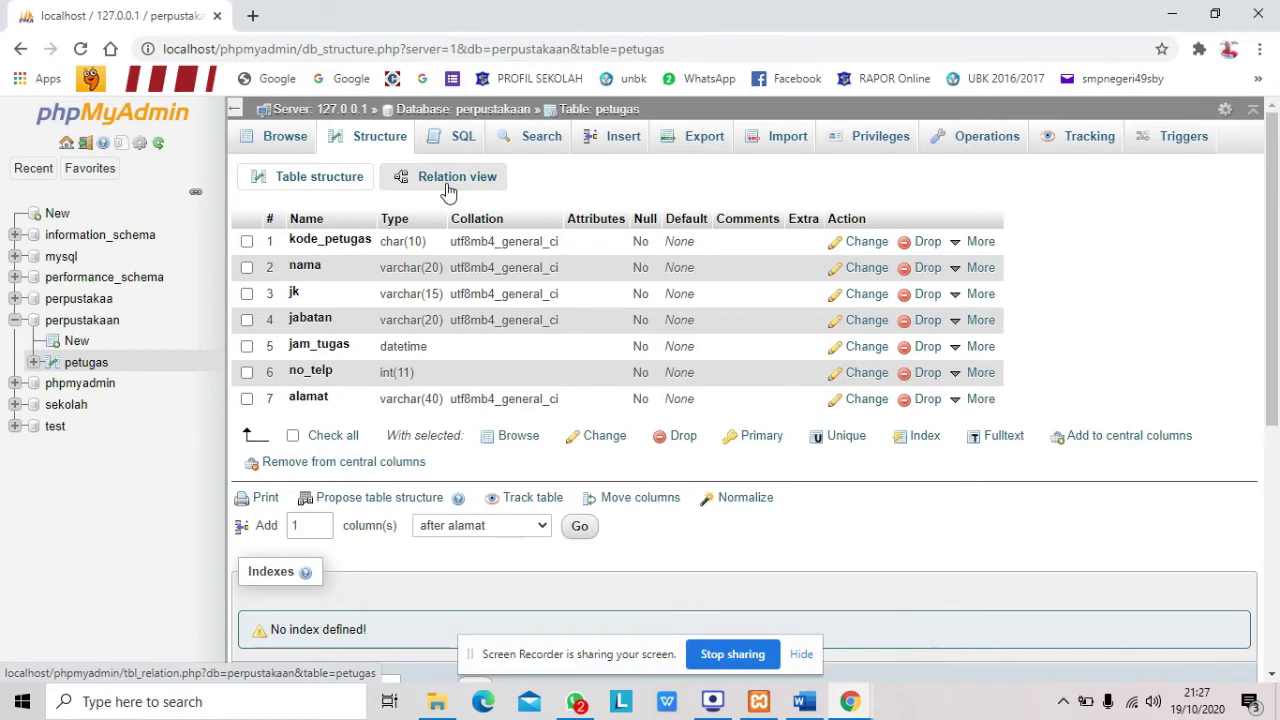
{"action": "left_click", "coordinate": [115, 332]}
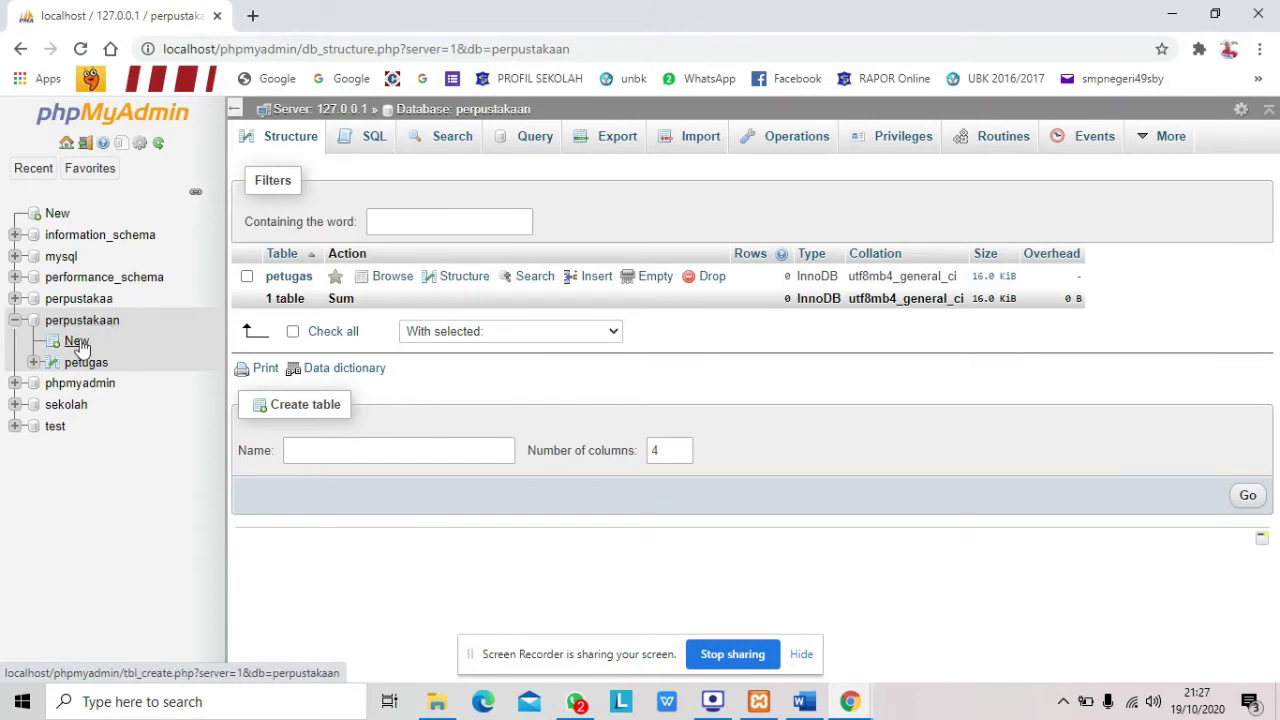
{"action": "left_click", "coordinate": [82, 346]}
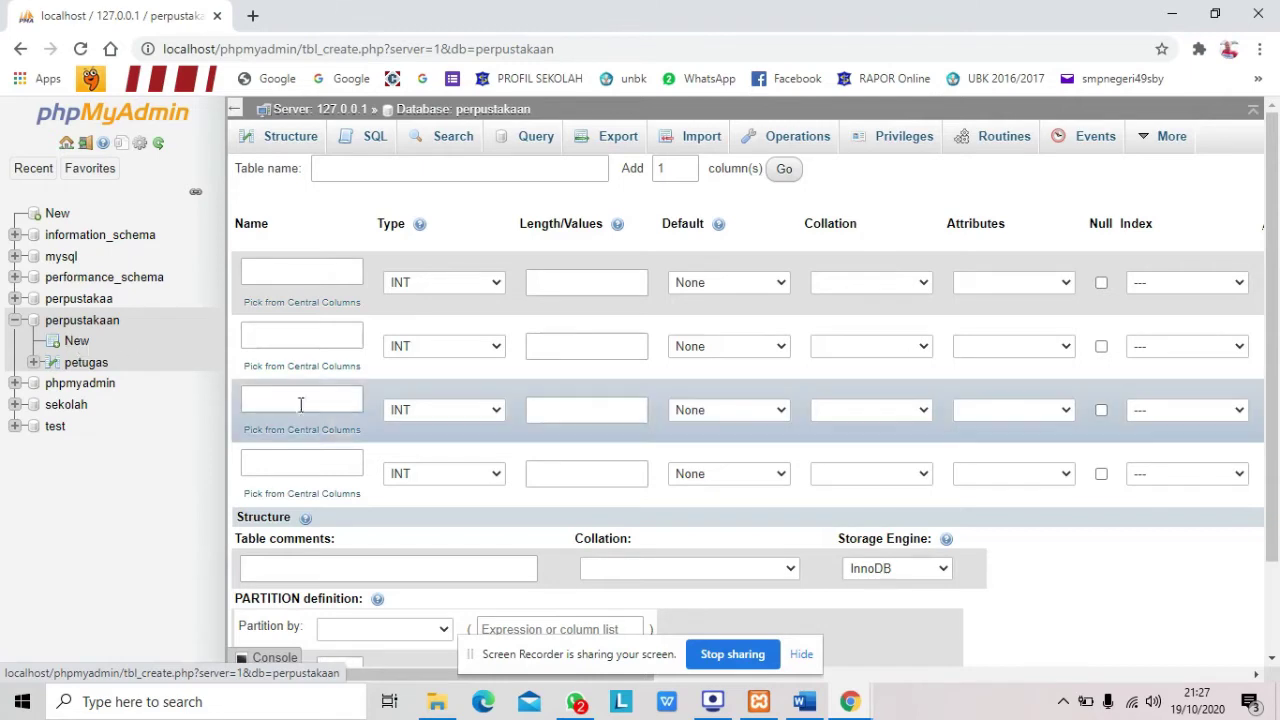
{"action": "scroll", "coordinate": [343, 437], "scroll_direction": "down", "scroll_amount": 2}
{"action": "scroll", "coordinate": [343, 437], "scroll_direction": "up", "scroll_amount": 2}
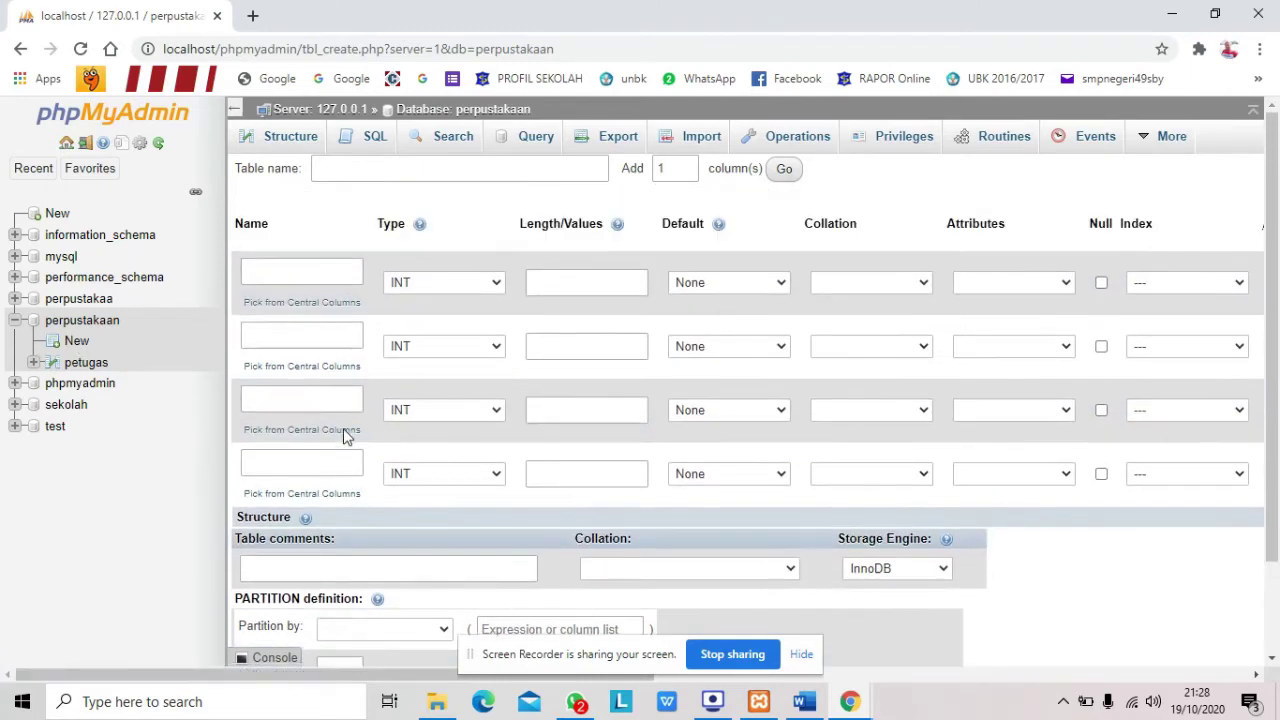
Step: Check the Anggota field list in the Word document and start a table named anggota with 6 columns in the perpustakaan database
{"action": "left_click", "coordinate": [95, 322]}
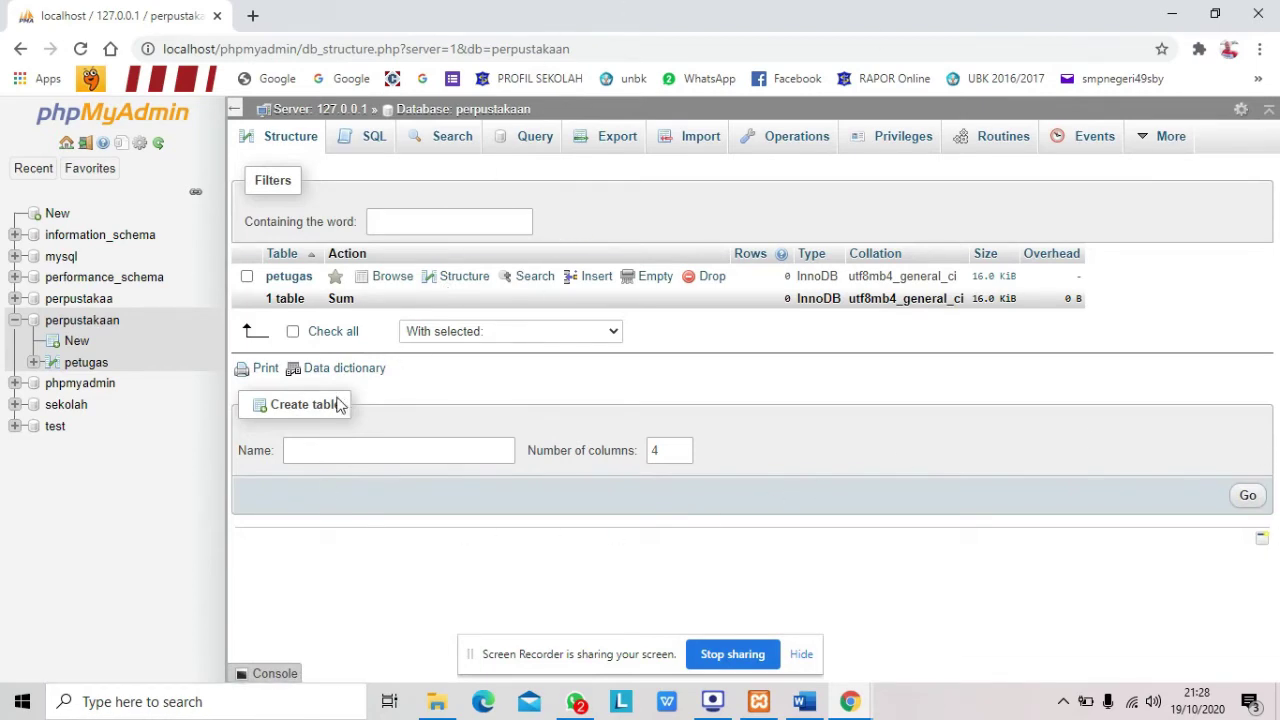
{"action": "left_click", "coordinate": [325, 453]}
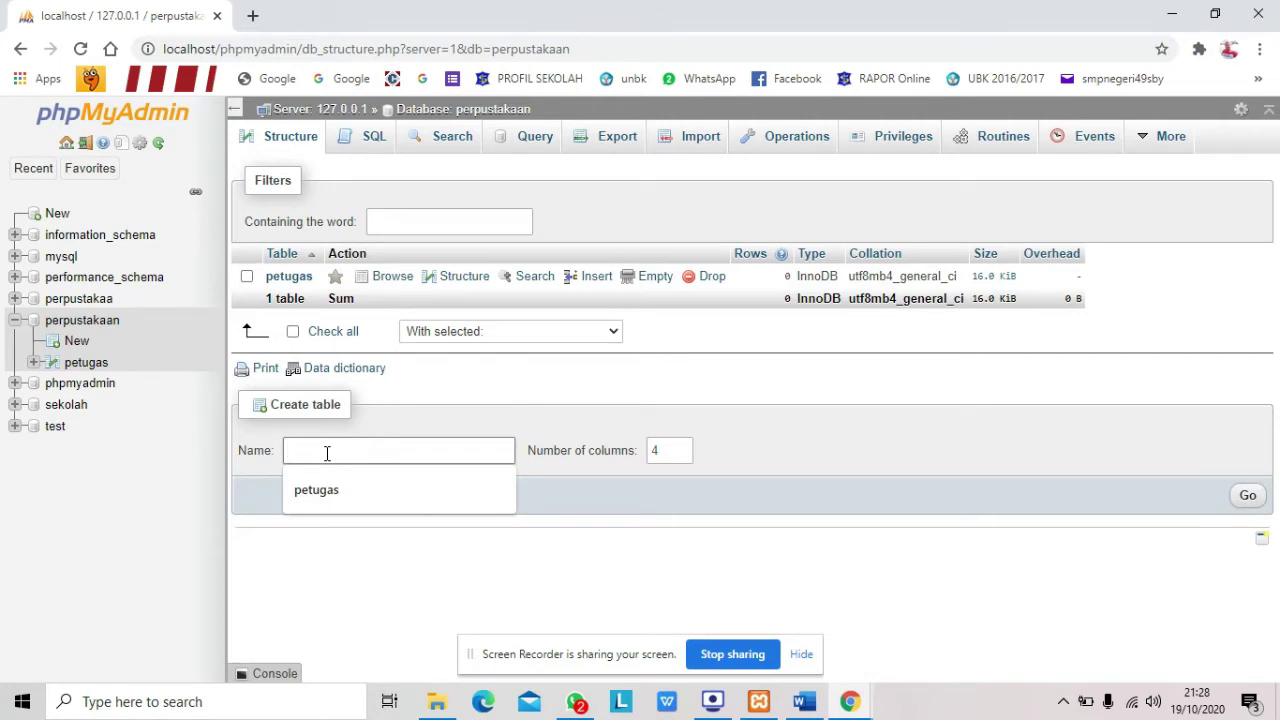
{"action": "left_click", "coordinate": [824, 712]}
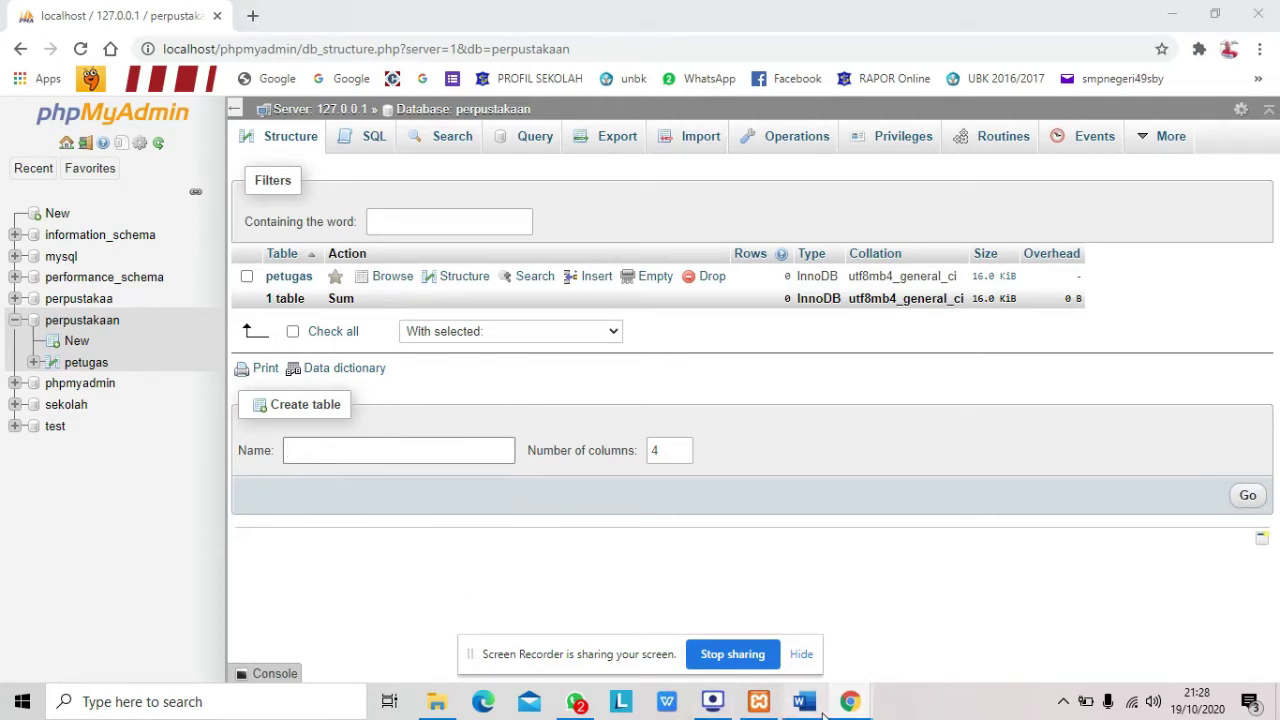
{"action": "scroll", "coordinate": [580, 451], "scroll_direction": "up", "scroll_amount": 4}
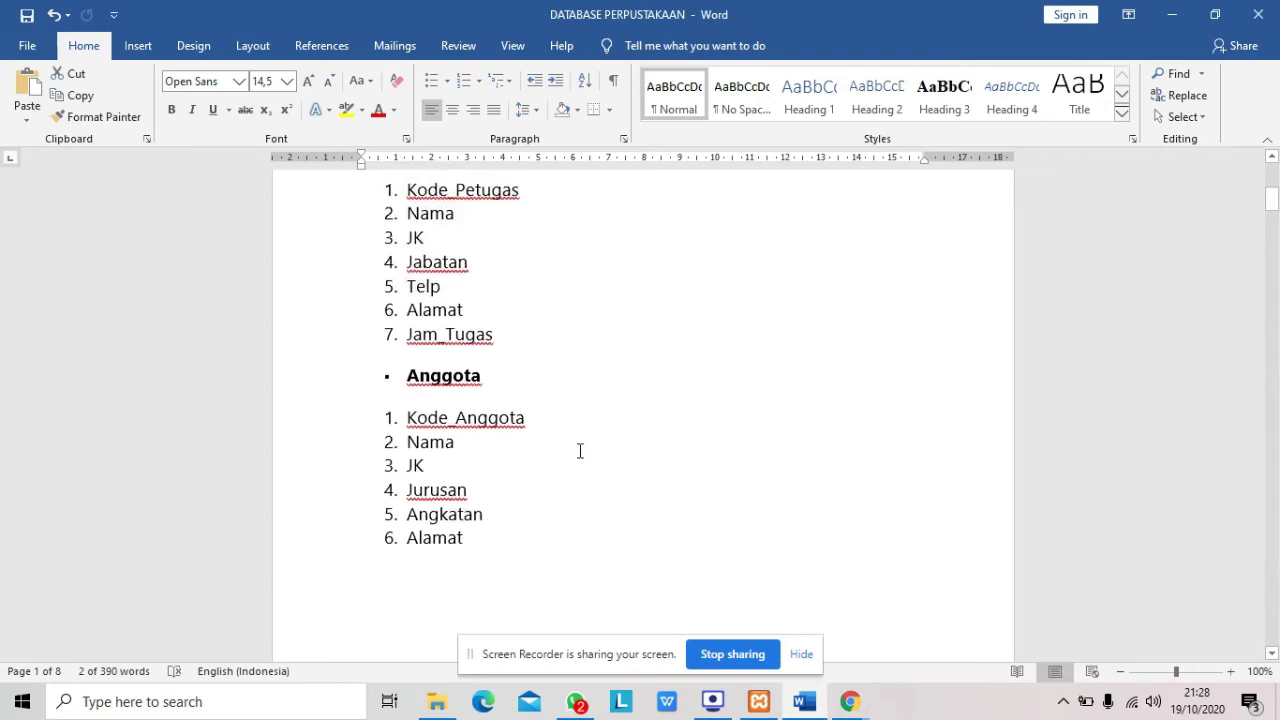
{"action": "scroll", "coordinate": [580, 451], "scroll_direction": "down", "scroll_amount": 3}
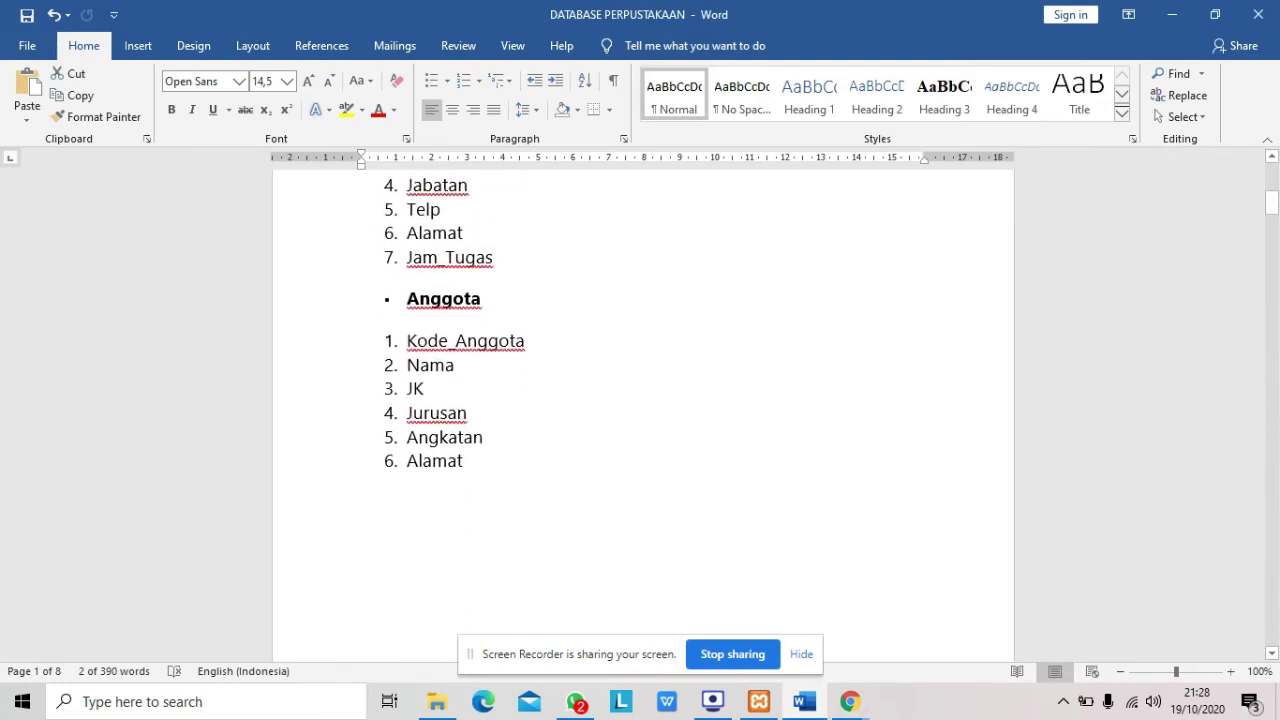
{"action": "mouse_move", "coordinate": [855, 703]}
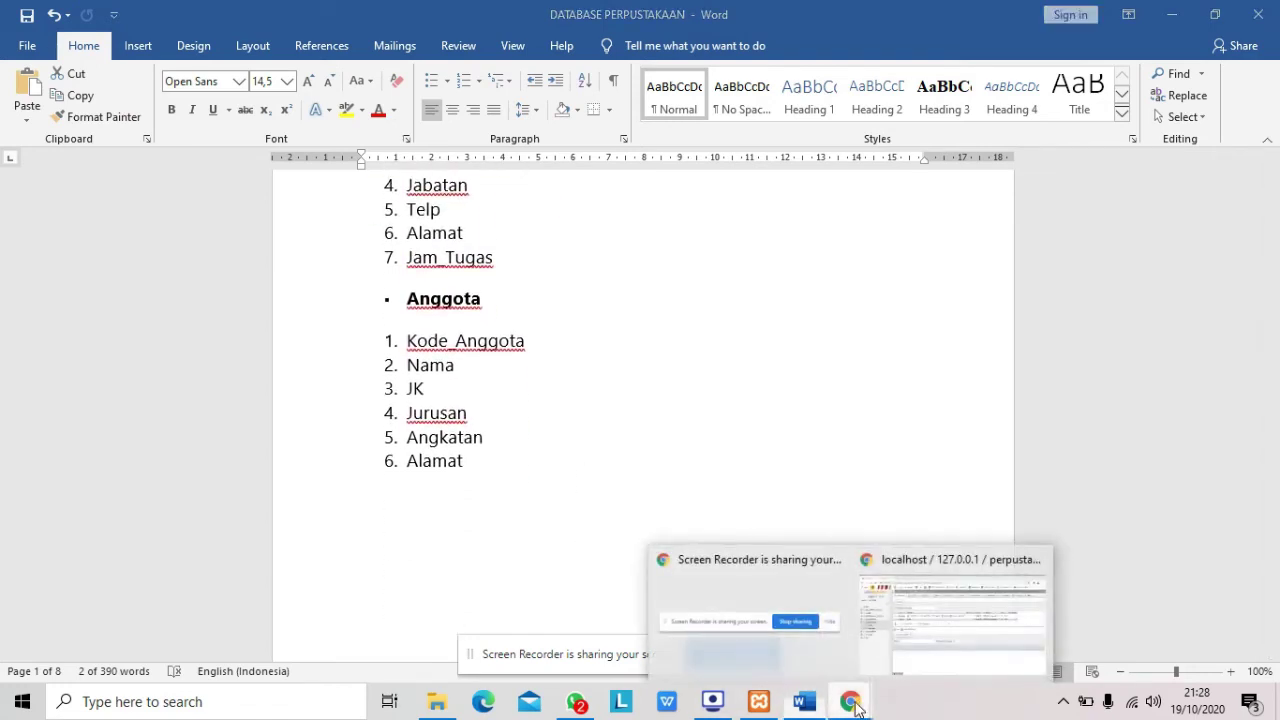
{"action": "left_click", "coordinate": [965, 622]}
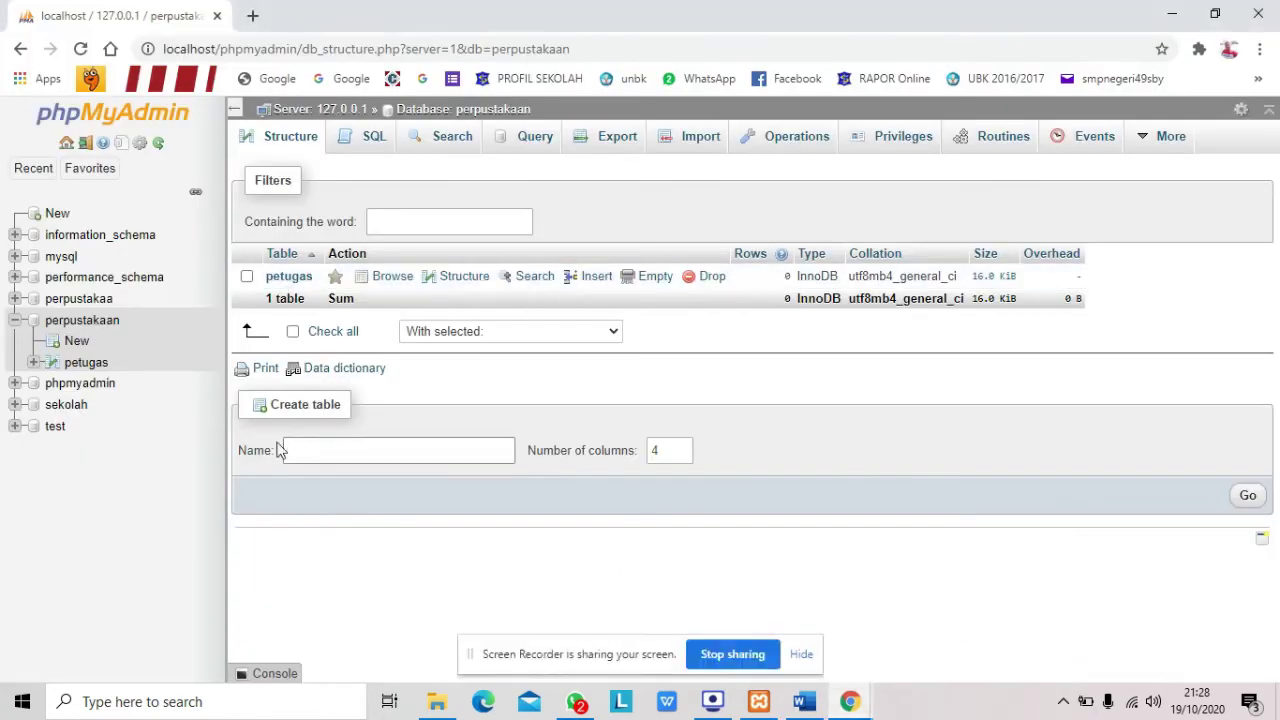
{"action": "type", "text": "ta"}
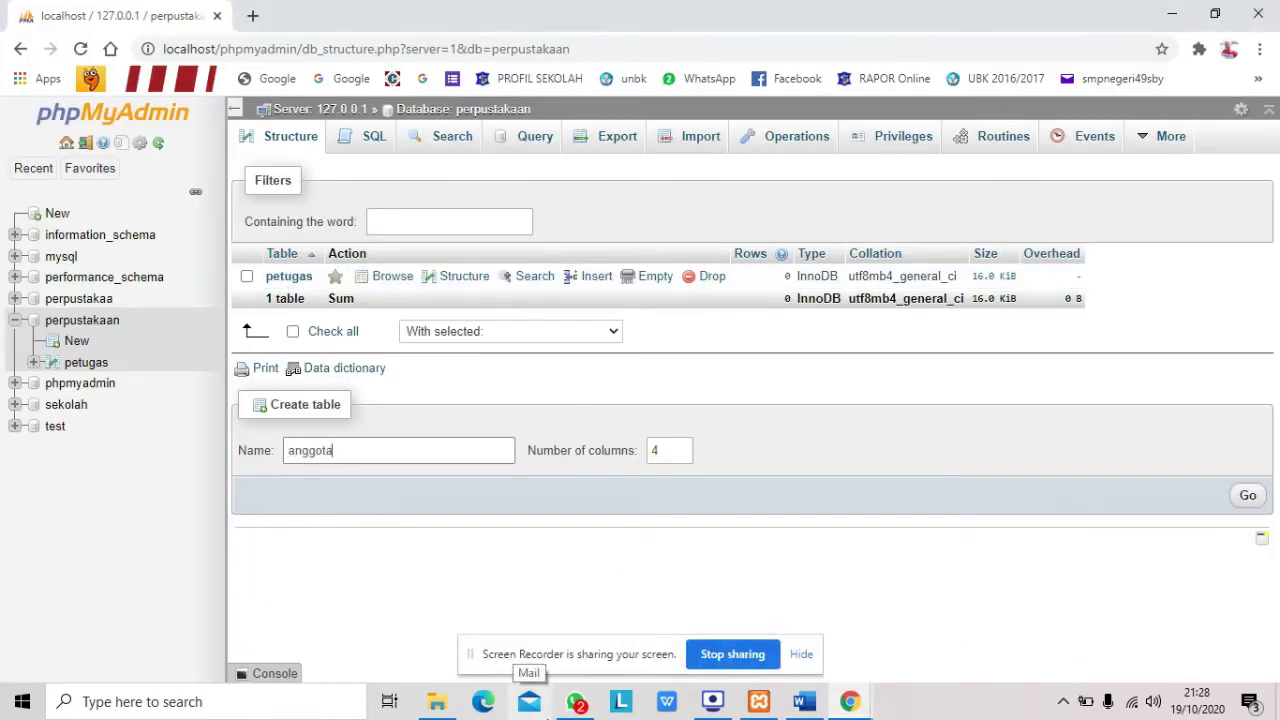
{"action": "left_click_drag", "start_coordinate": [661, 459], "coordinate": [650, 459]}
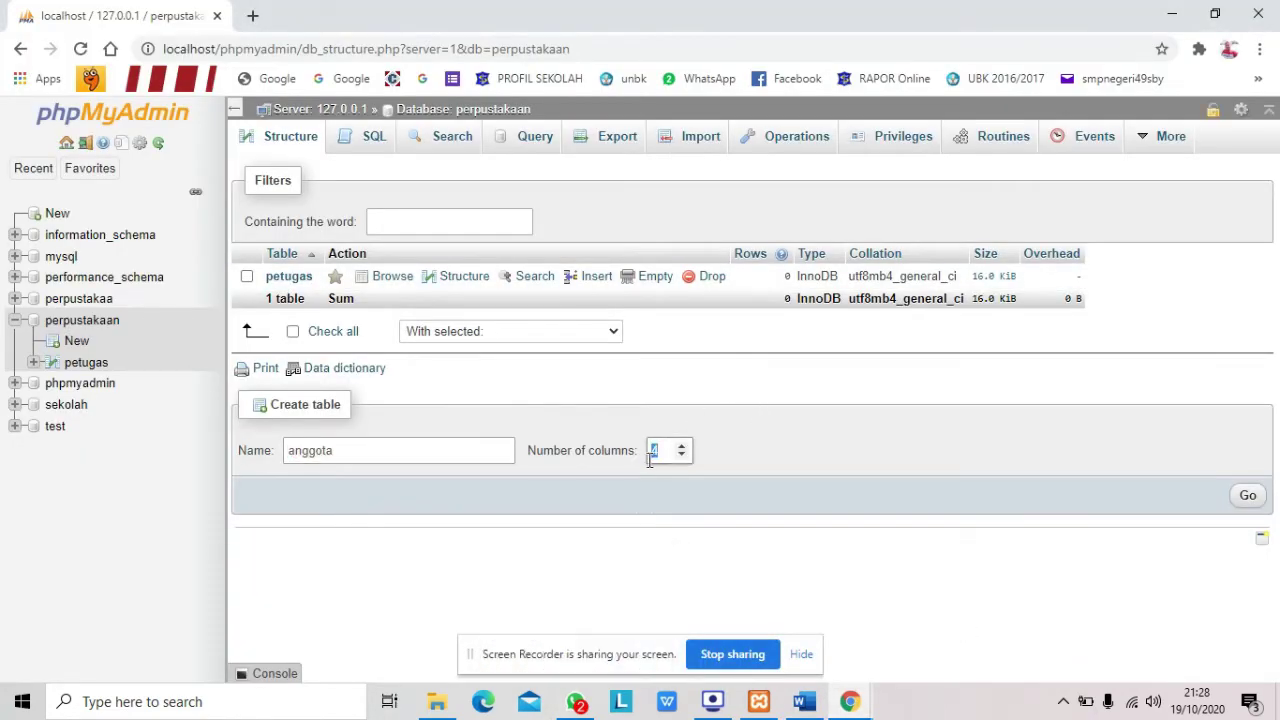
{"action": "type", "text": "6"}
{"action": "left_click", "coordinate": [1241, 497]}
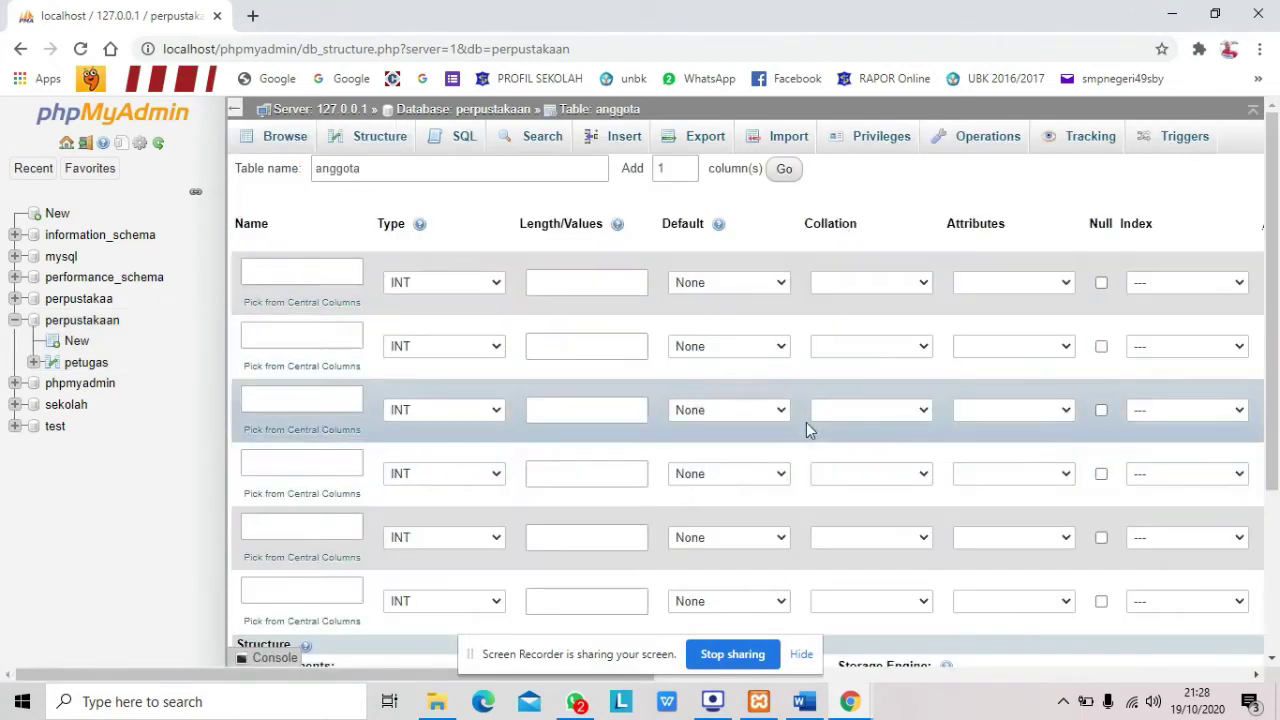
Step: Look up the column types and lengths in the Anggota CREATE TABLE definition in the Word document, and return to phpMyAdmin
{"action": "left_click", "coordinate": [804, 701]}
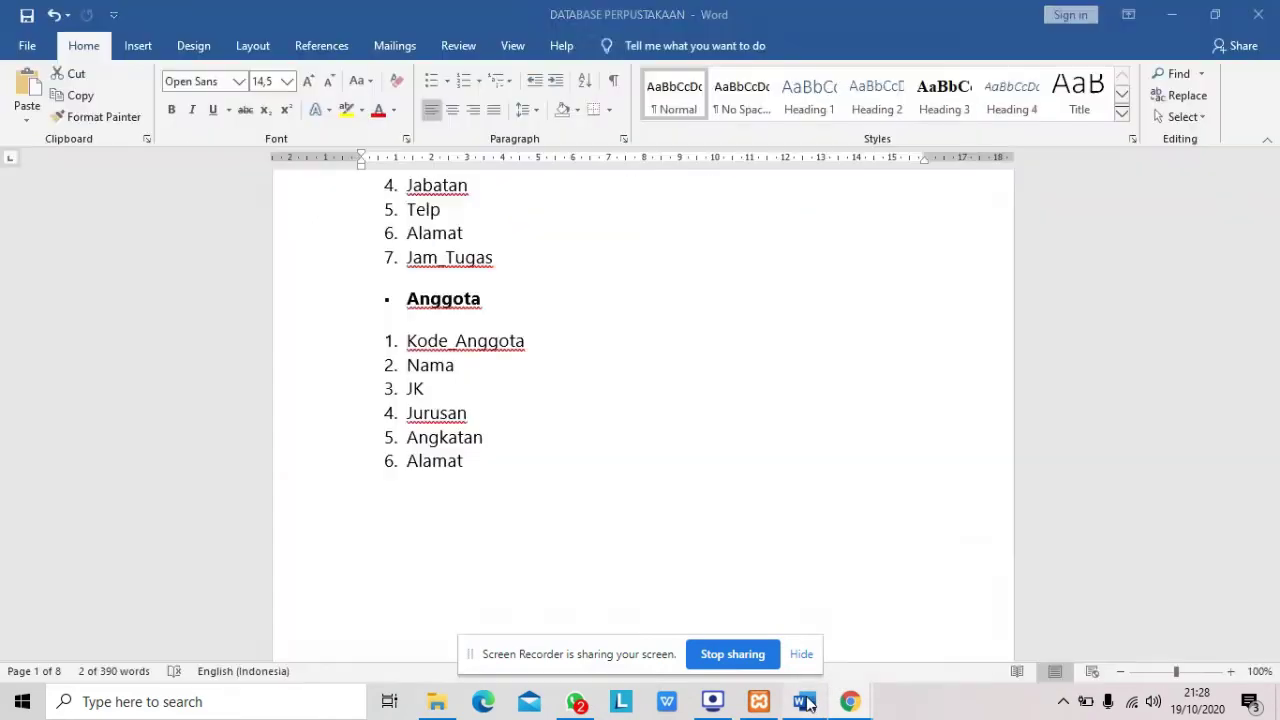
{"action": "scroll", "coordinate": [681, 361], "scroll_direction": "down", "scroll_amount": 2}
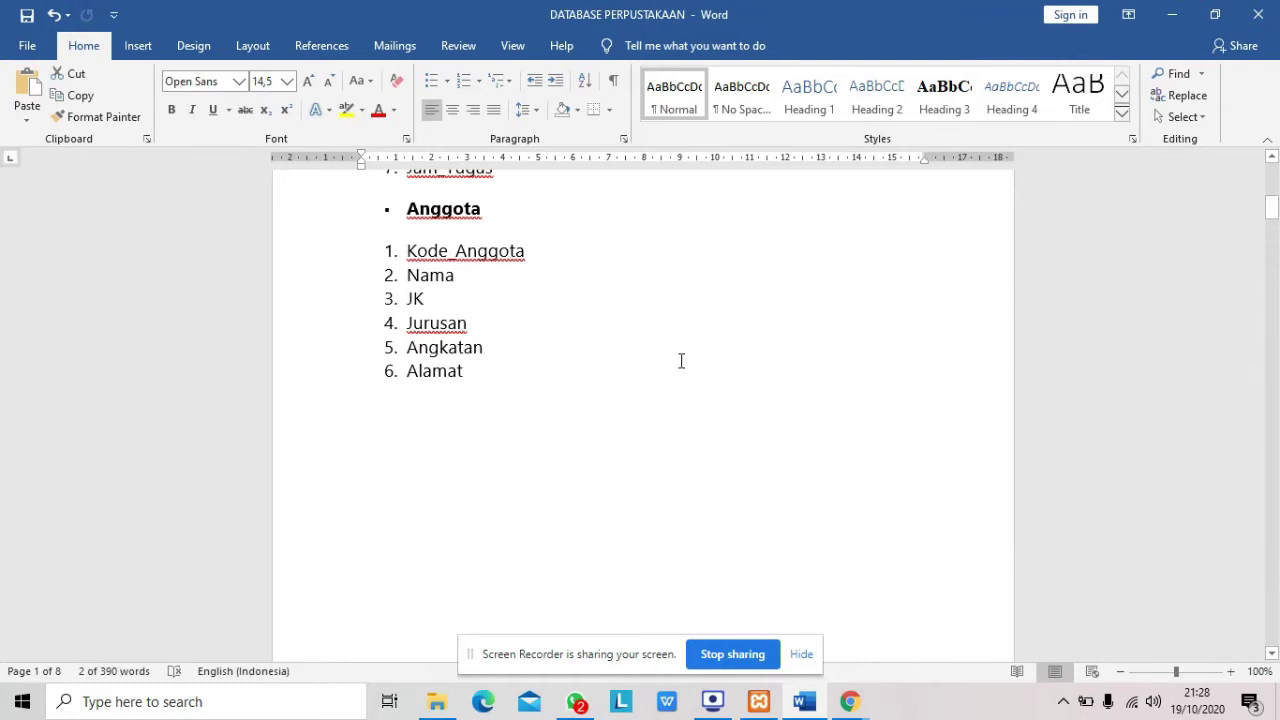
{"action": "scroll", "coordinate": [681, 361], "scroll_direction": "down", "scroll_amount": 20}
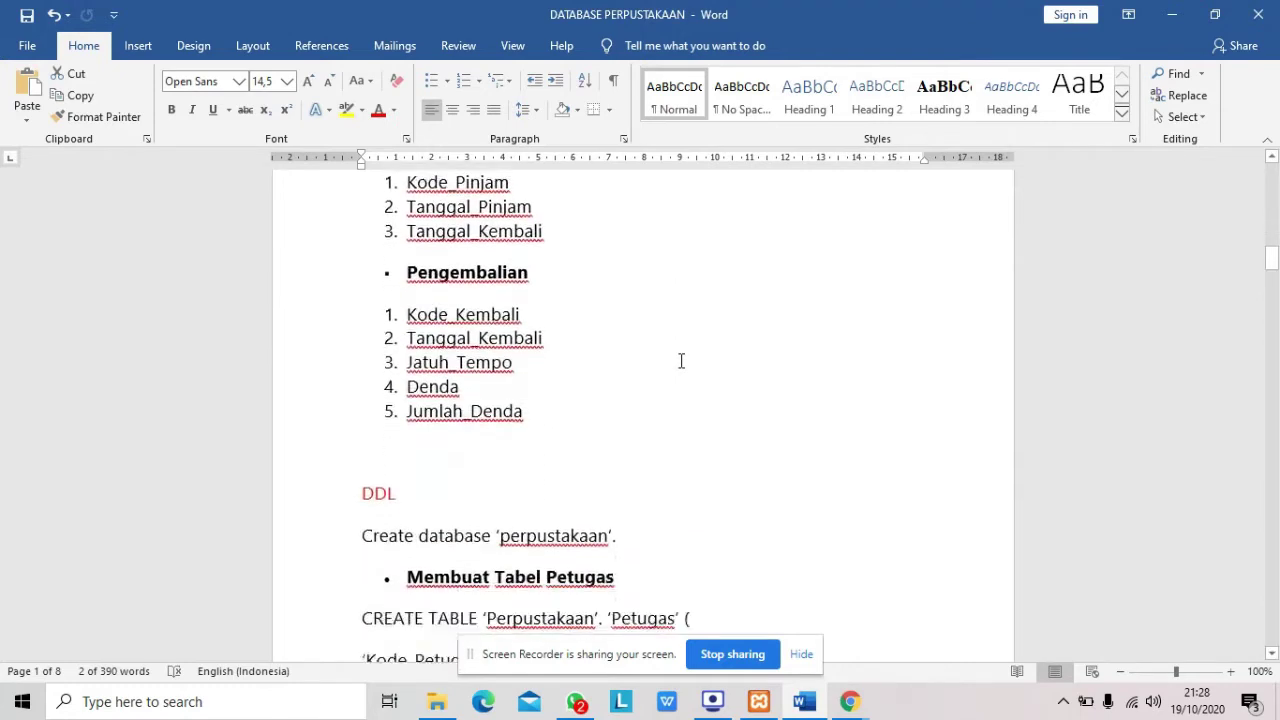
{"action": "scroll", "coordinate": [681, 361], "scroll_direction": "down", "scroll_amount": 9}
{"action": "scroll", "coordinate": [681, 361], "scroll_direction": "down", "scroll_amount": 5}
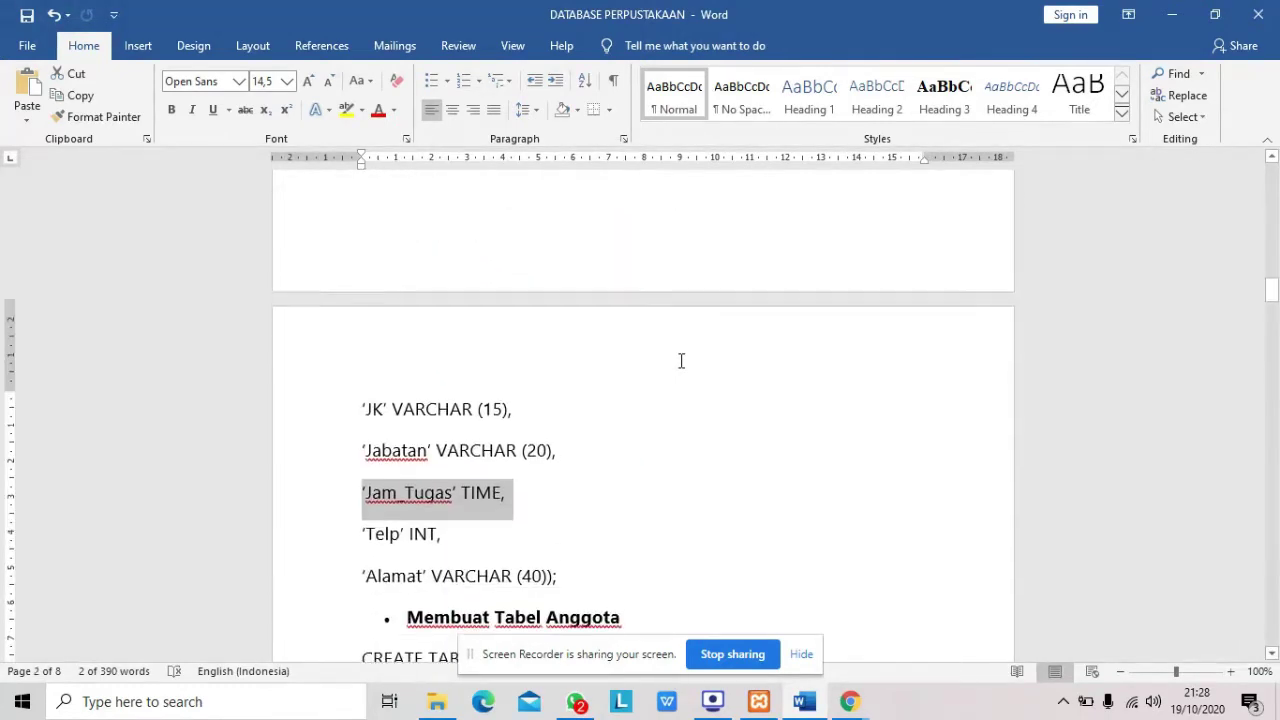
{"action": "scroll", "coordinate": [681, 361], "scroll_direction": "up", "scroll_amount": 10}
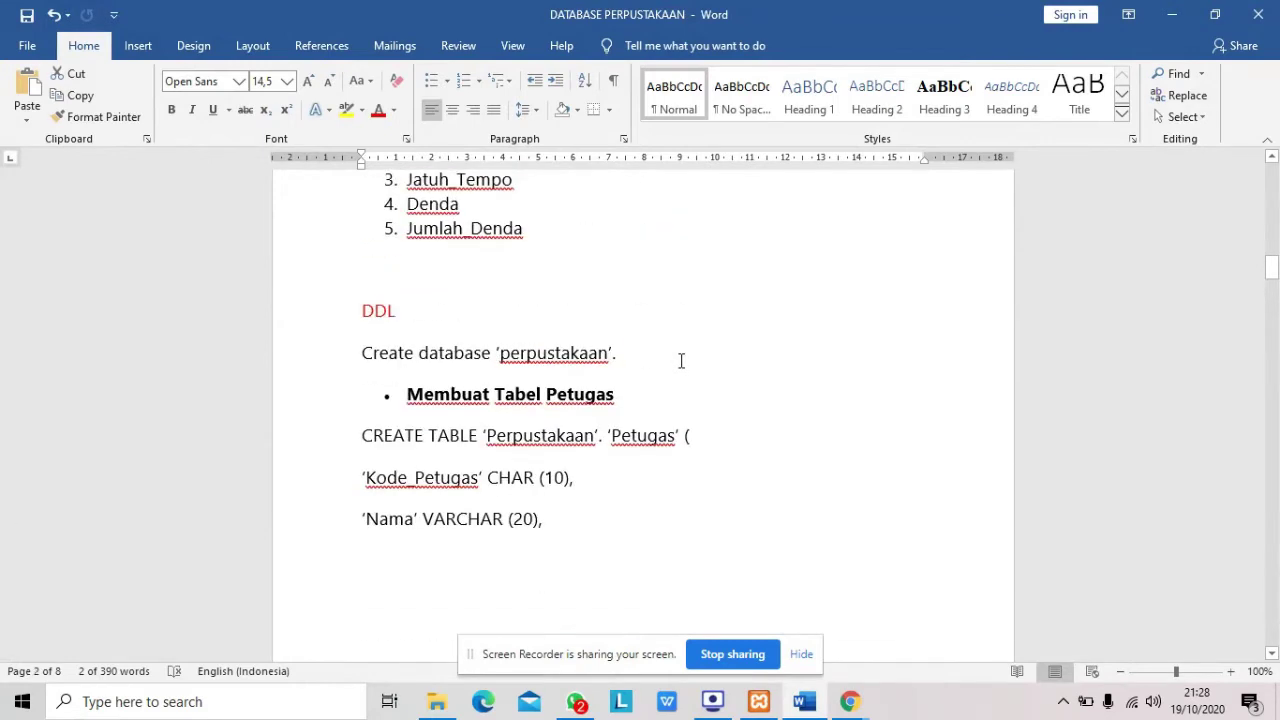
{"action": "scroll", "coordinate": [681, 361], "scroll_direction": "down", "scroll_amount": 15}
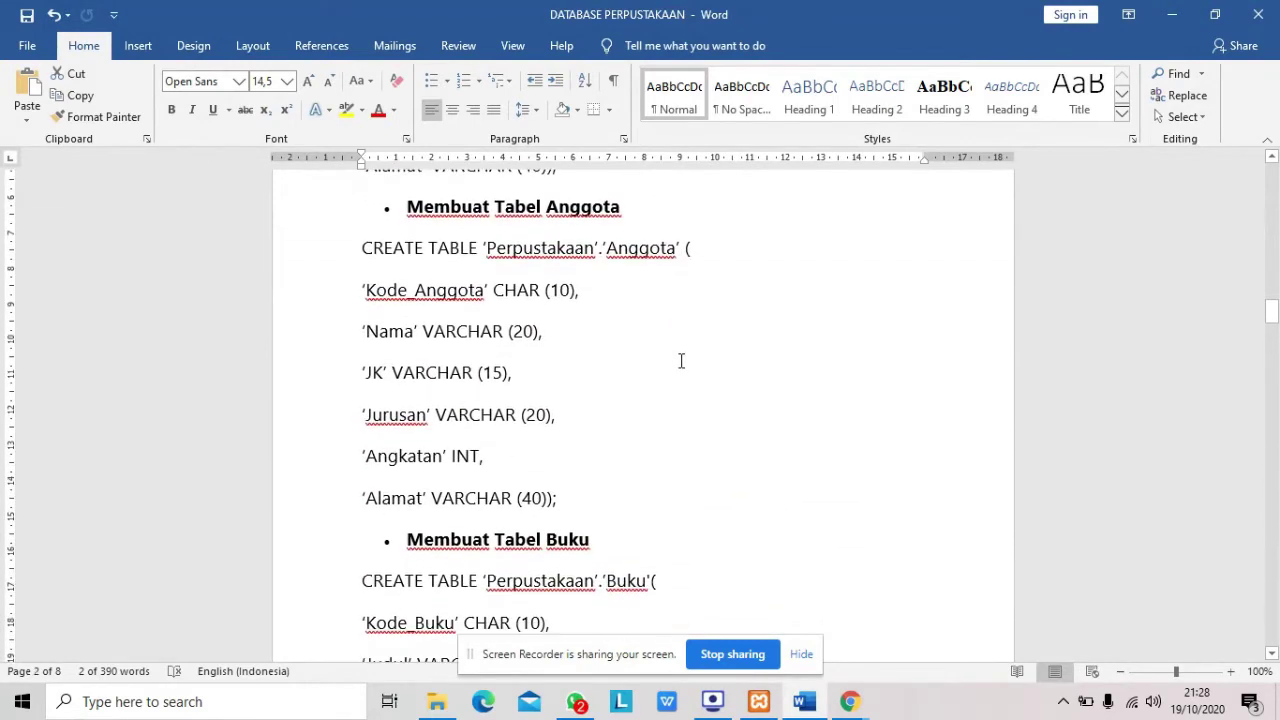
{"action": "scroll", "coordinate": [537, 297], "scroll_direction": "down", "scroll_amount": 1}
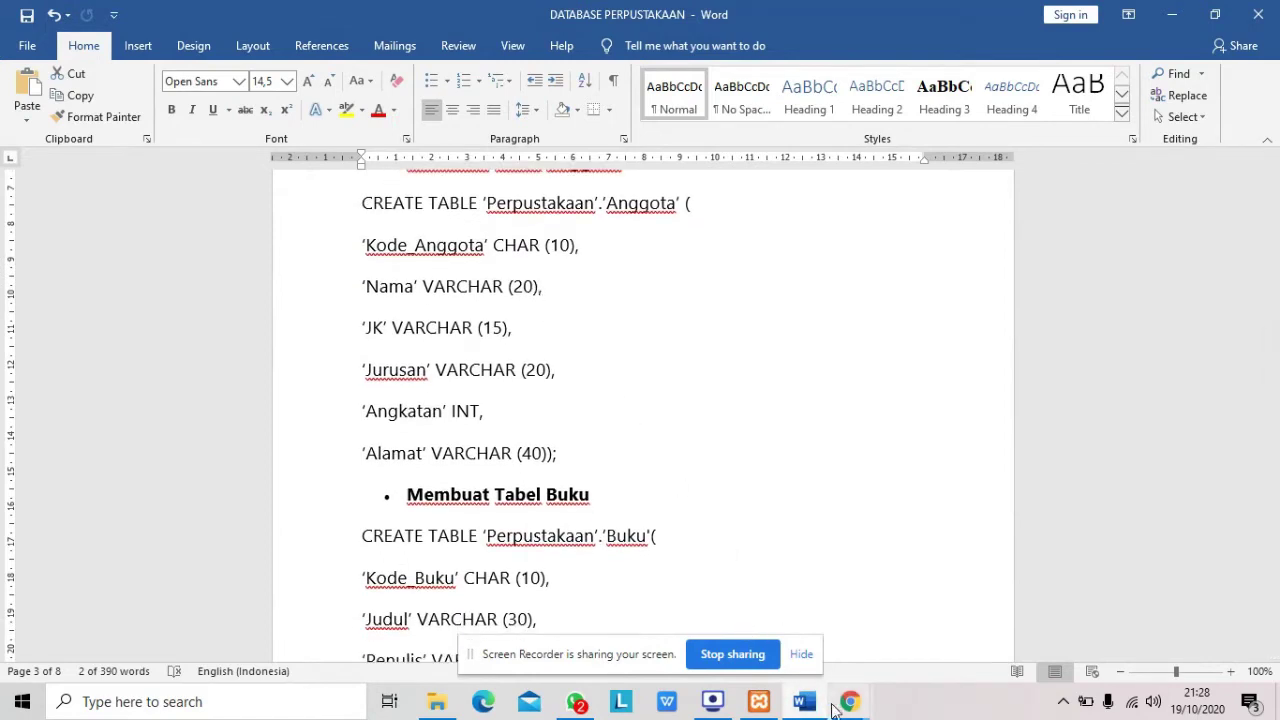
{"action": "mouse_move", "coordinate": [847, 705]}
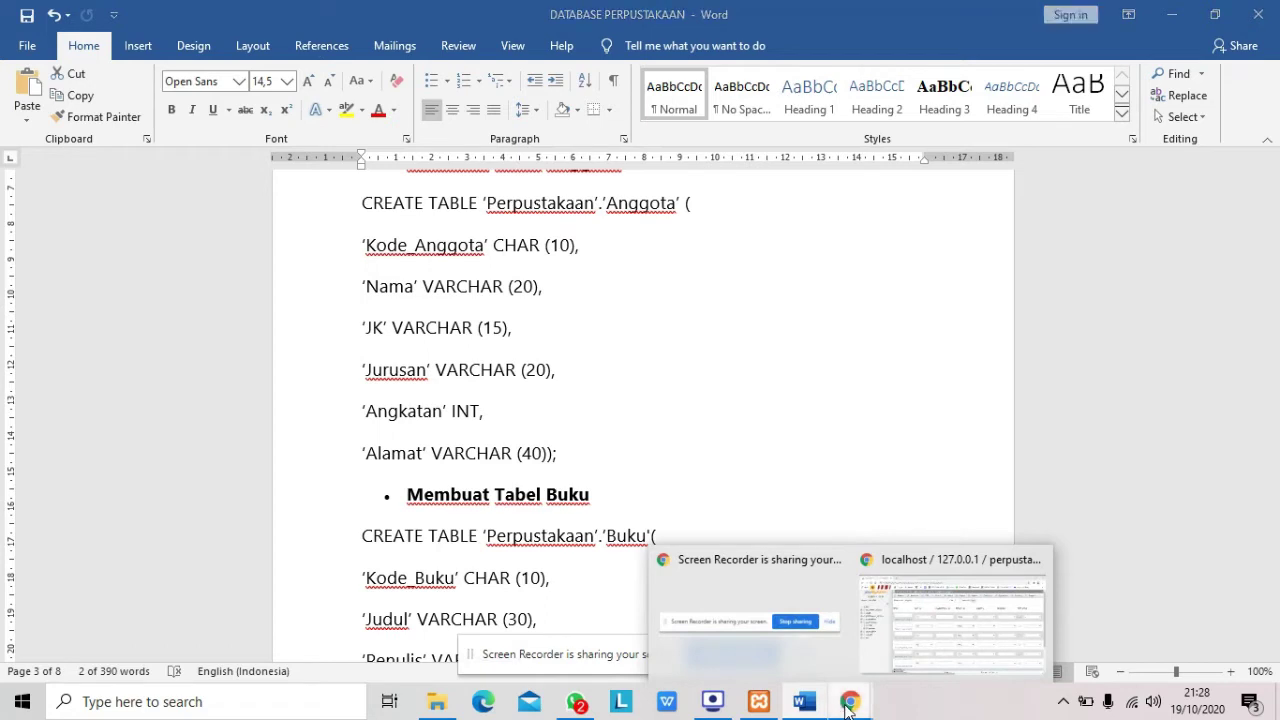
{"action": "left_click", "coordinate": [986, 616]}
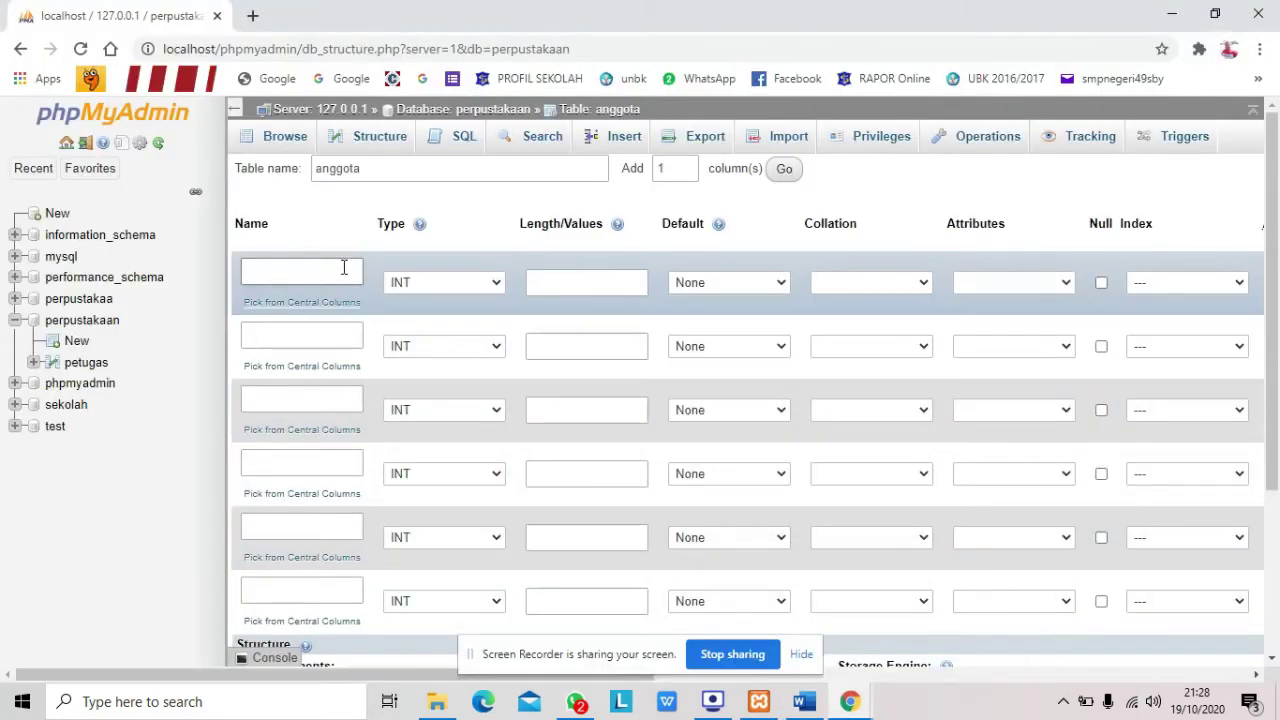
Step: Define the first column of the anggota table as kode_anggota, type CHAR, length 10
{"action": "left_click", "coordinate": [343, 268]}
{"action": "type", "text": "kode"}
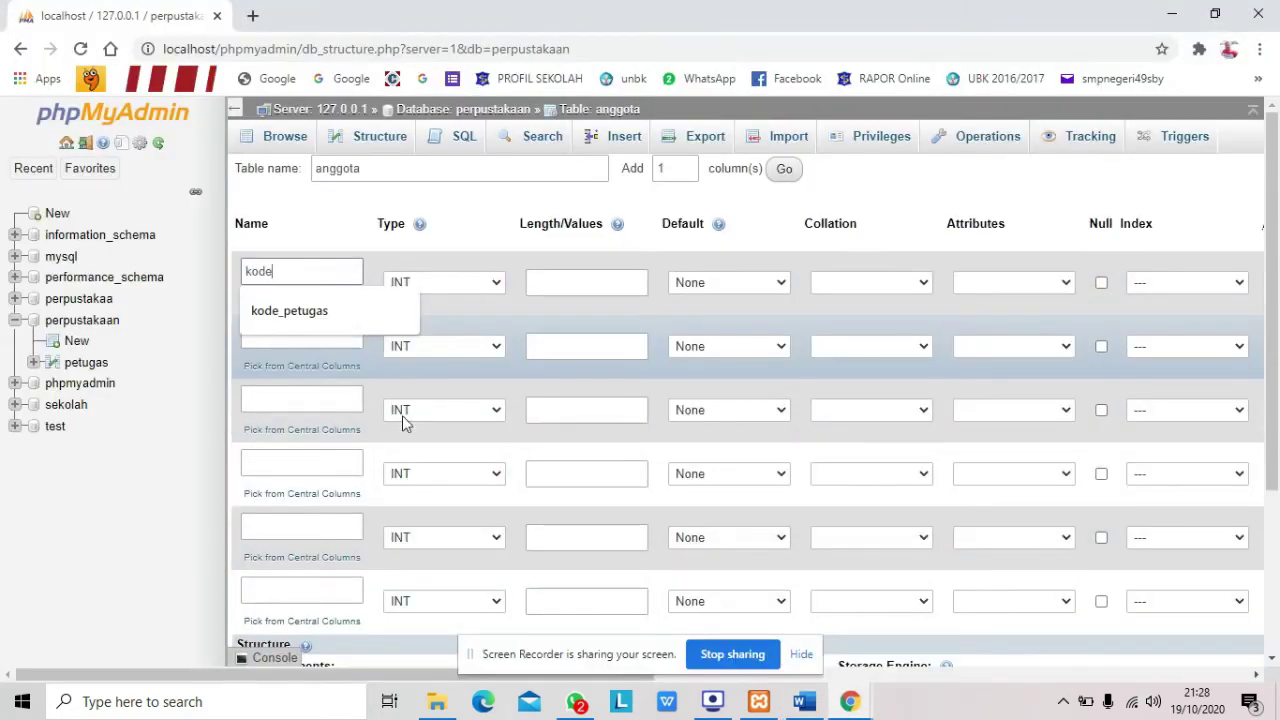
{"action": "type", "text": "_angg"}
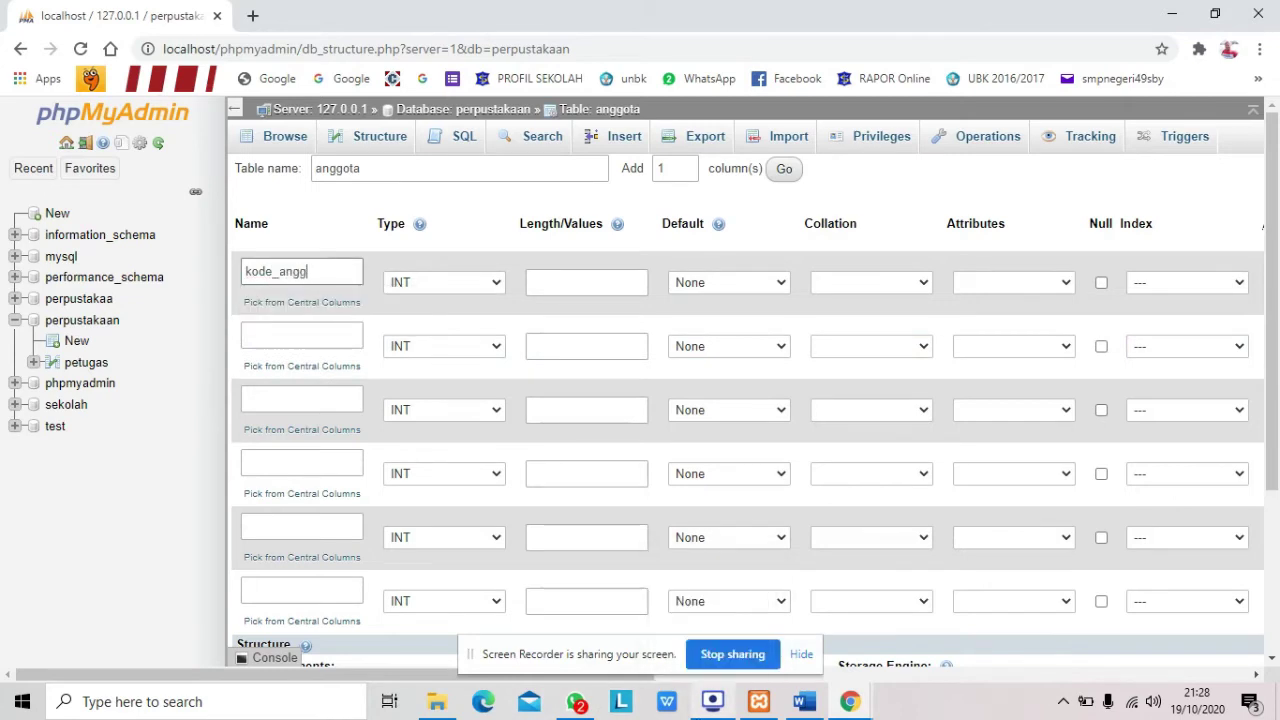
{"action": "type", "text": "ota"}
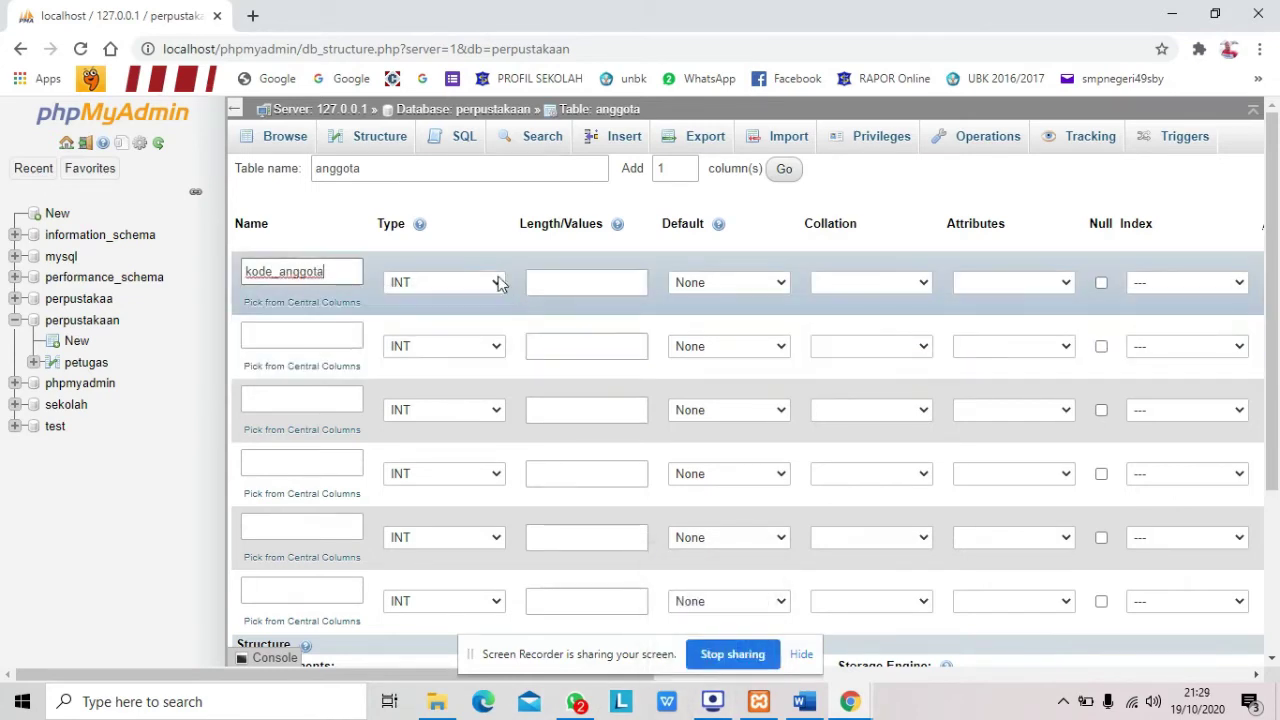
{"action": "left_click", "coordinate": [482, 288]}
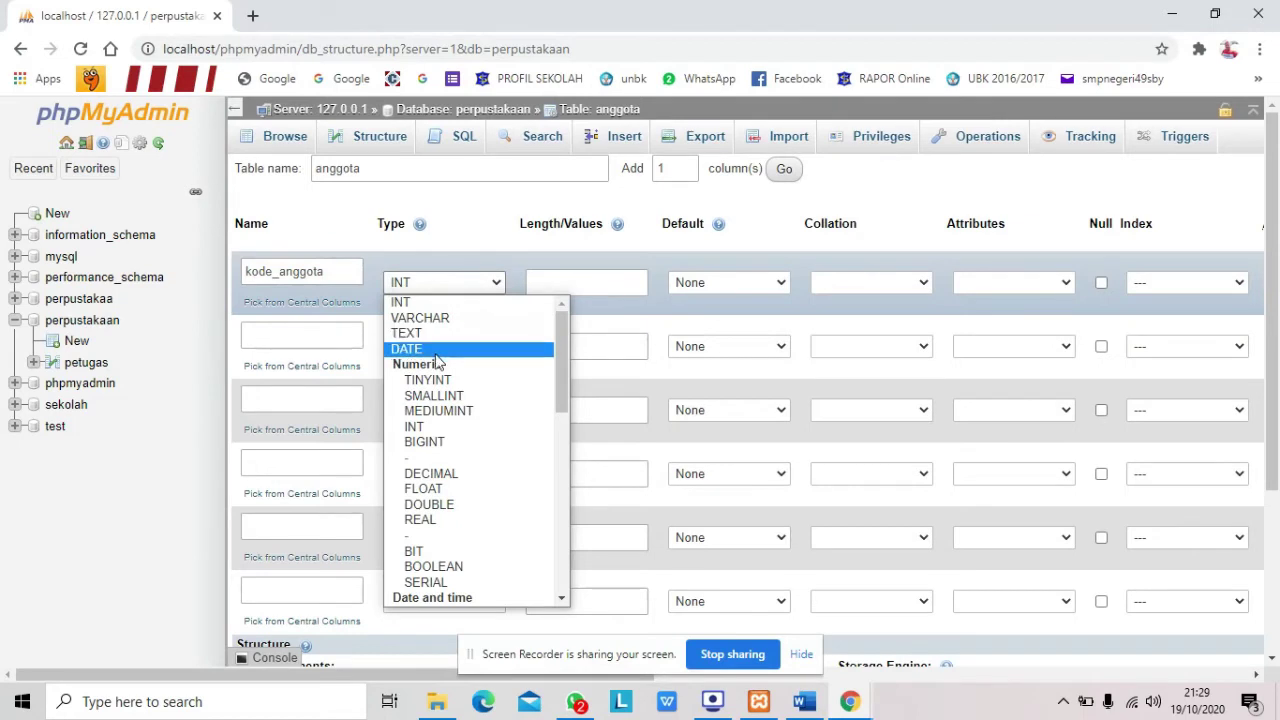
{"action": "key", "text": "c"}
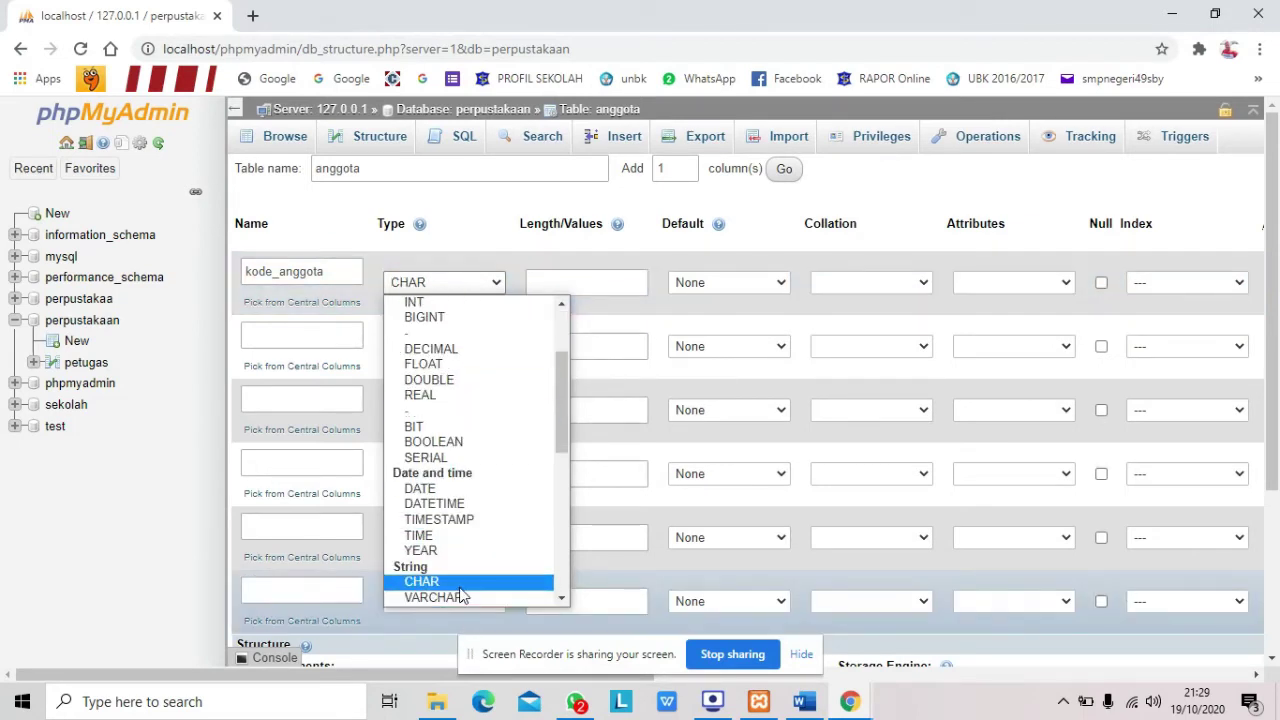
{"action": "left_click", "coordinate": [461, 590]}
{"action": "left_click", "coordinate": [574, 283]}
{"action": "type", "text": "10"}
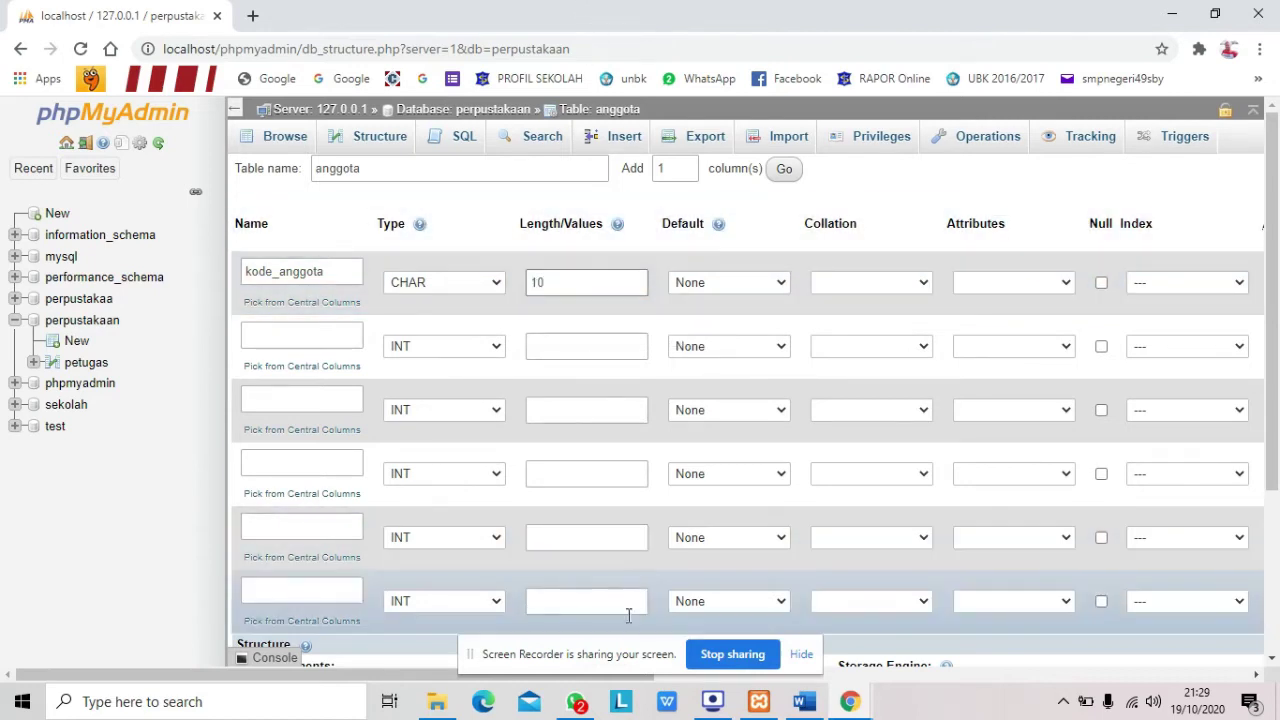
Step: Check the Nama line of the Anggota definition in Word, and define phpMyAdmin's second anggota column as nama, VARCHAR, length 20
{"action": "left_click", "coordinate": [810, 706]}
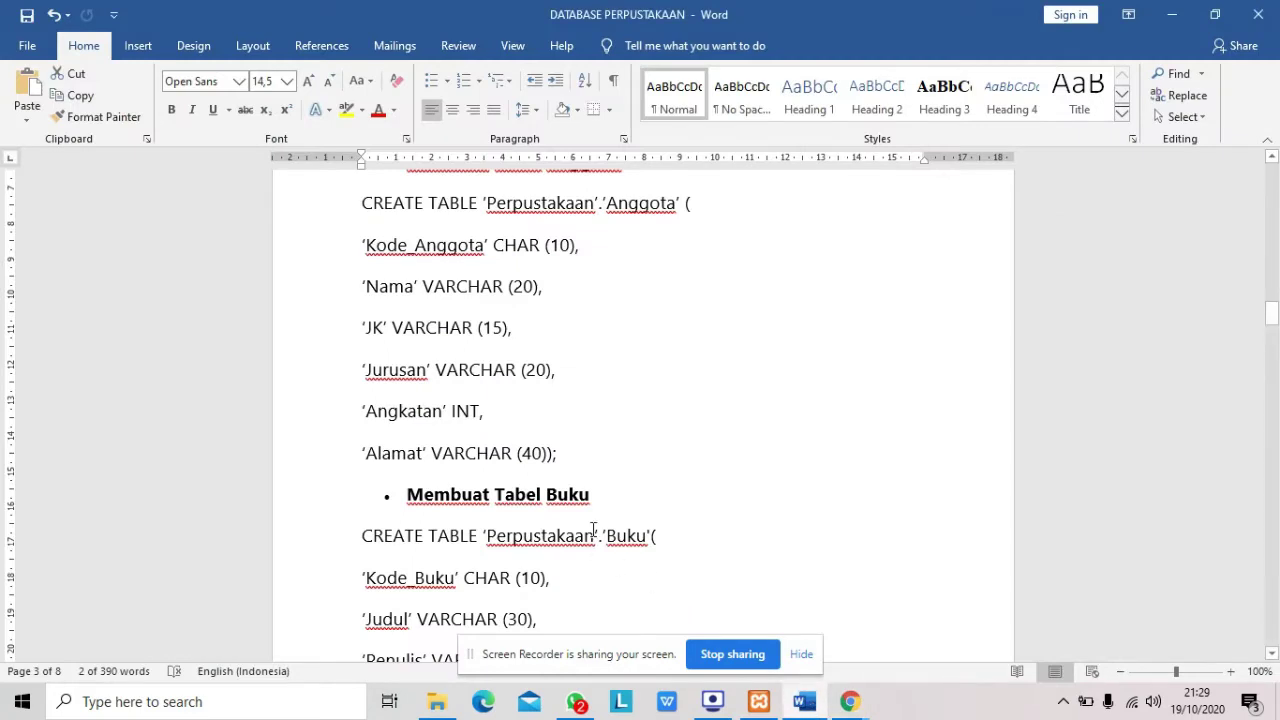
{"action": "left_click_drag", "start_coordinate": [354, 290], "coordinate": [550, 300]}
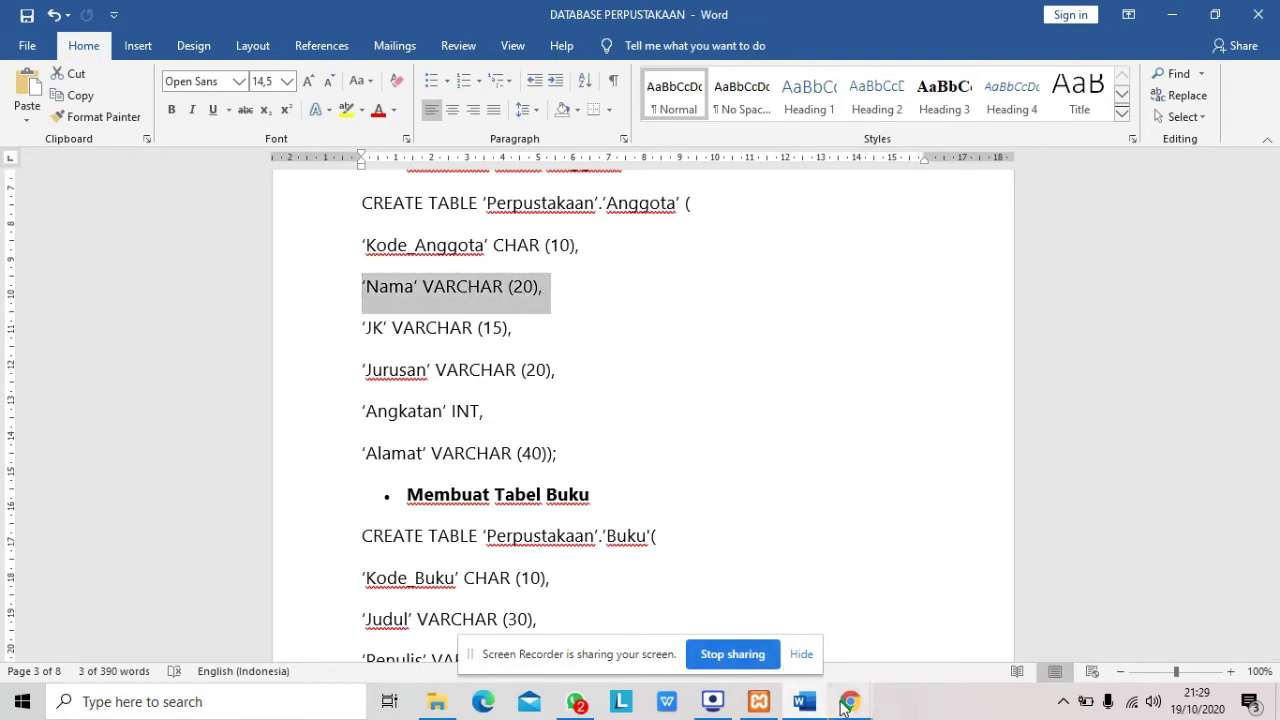
{"action": "mouse_move", "coordinate": [847, 705]}
{"action": "left_click", "coordinate": [916, 632]}
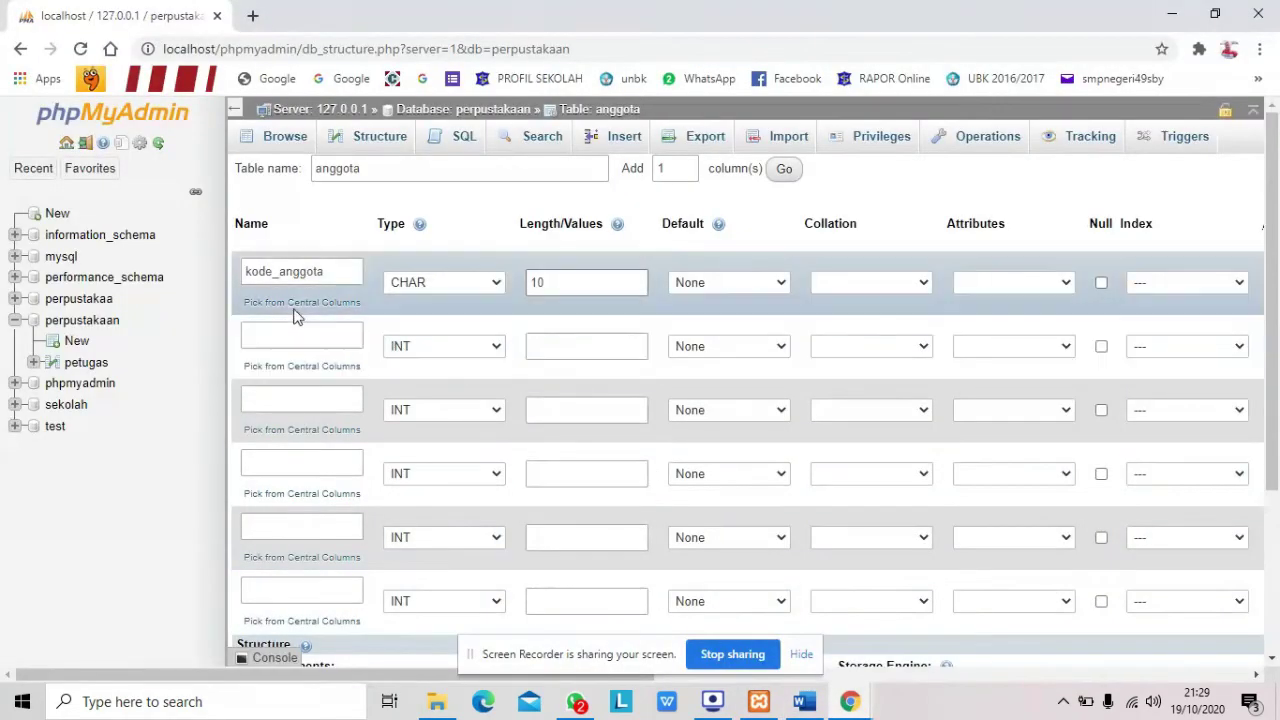
{"action": "left_click", "coordinate": [291, 333]}
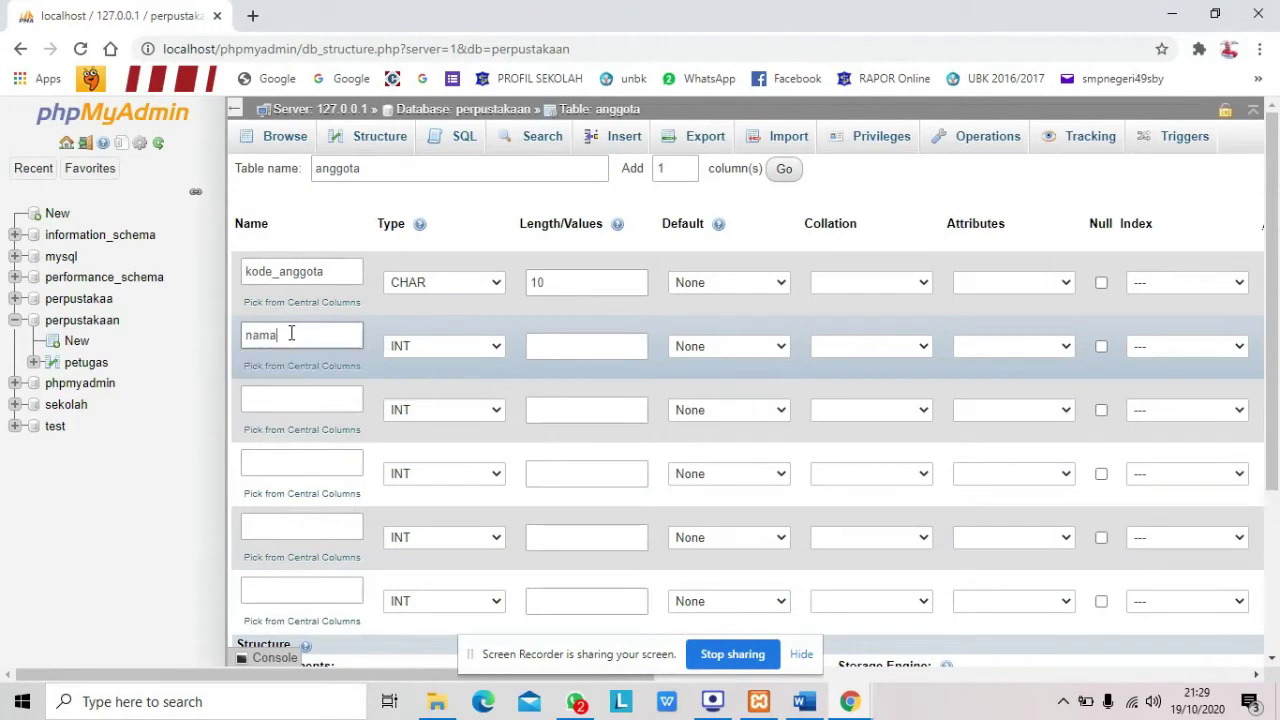
{"action": "left_click", "coordinate": [413, 347]}
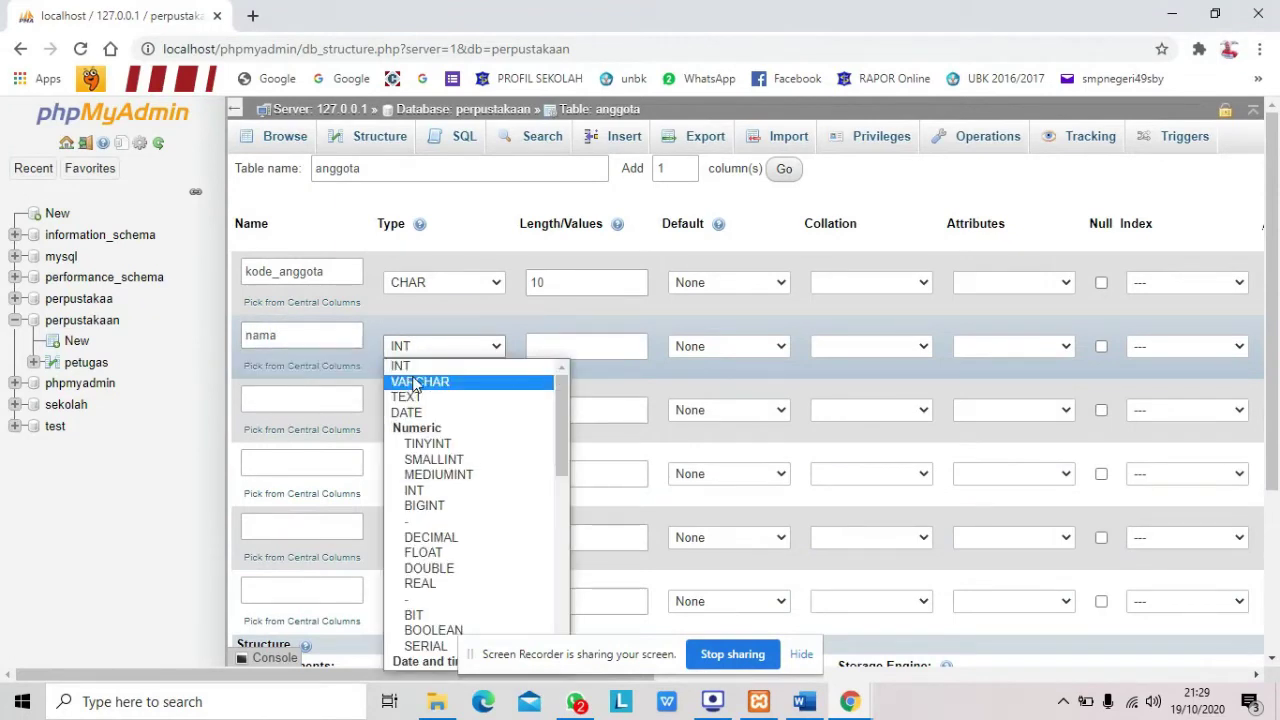
{"action": "left_click", "coordinate": [422, 381]}
{"action": "left_click", "coordinate": [563, 350]}
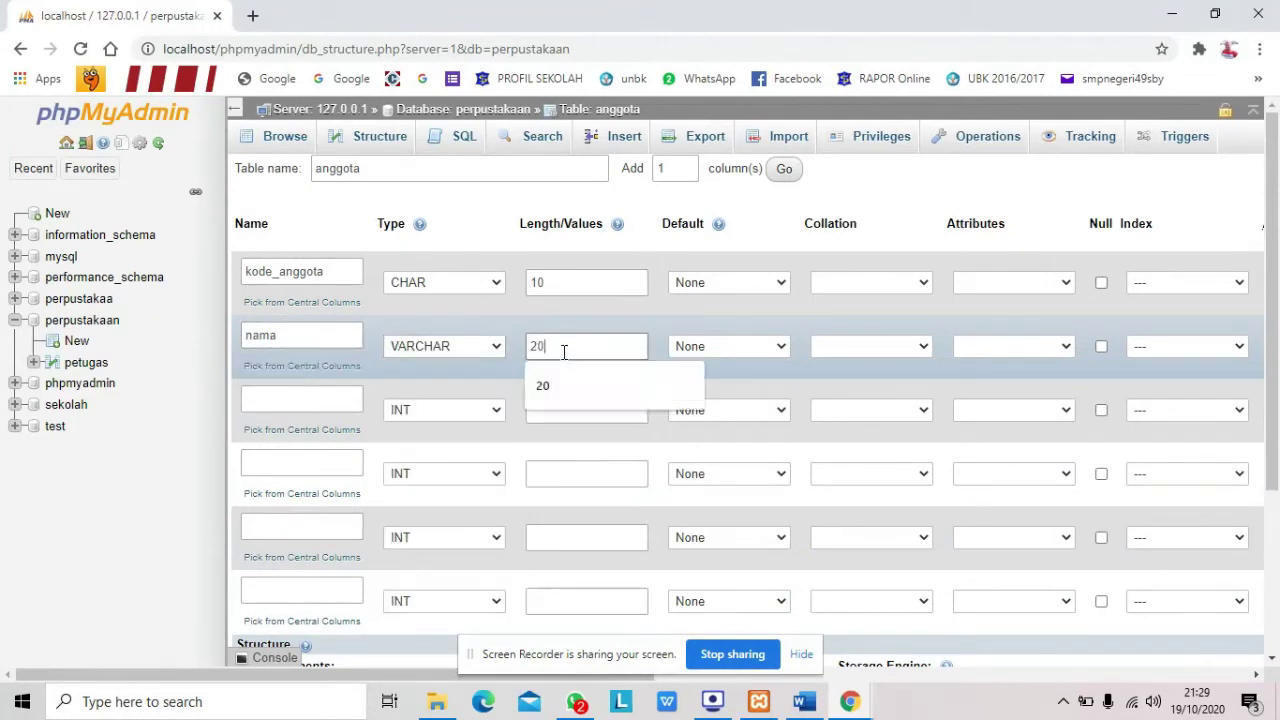
Step: Look up the JK field in the Word document, and define the third anggota column in phpMyAdmin as jk, VARCHAR, length 15
{"action": "left_click", "coordinate": [804, 702]}
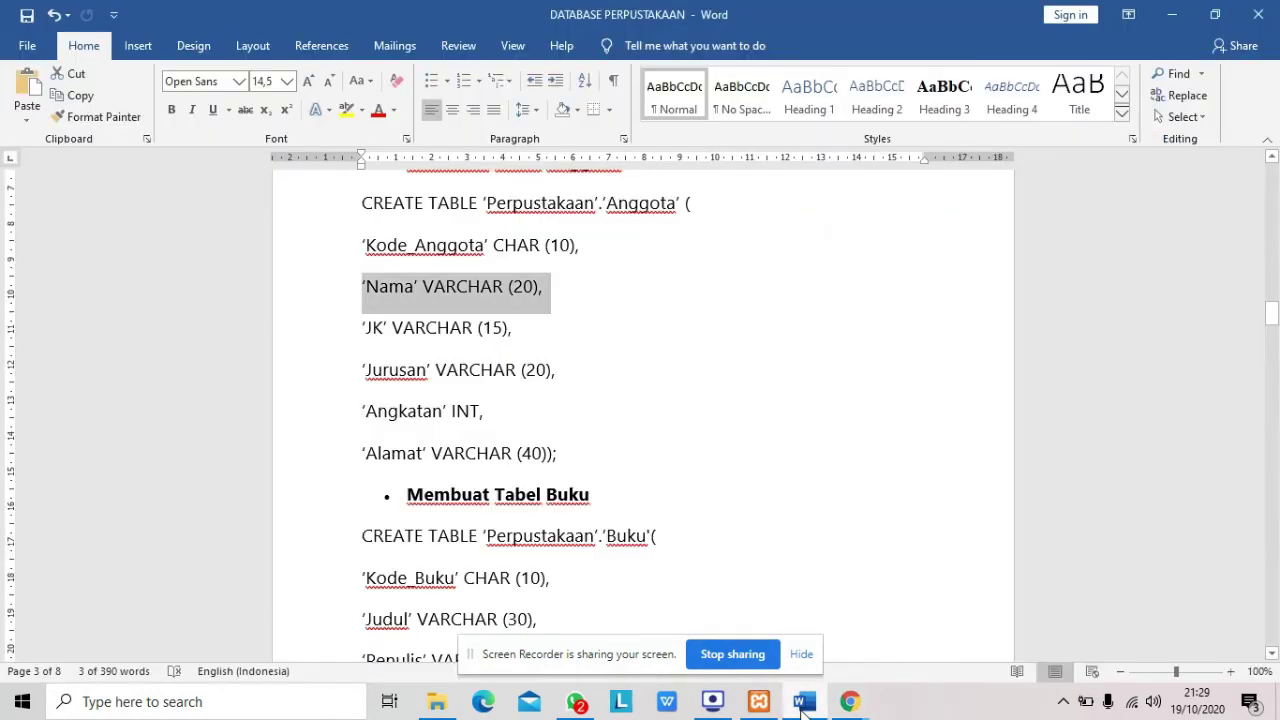
{"action": "left_click", "coordinate": [417, 322]}
{"action": "left_click", "coordinate": [338, 339]}
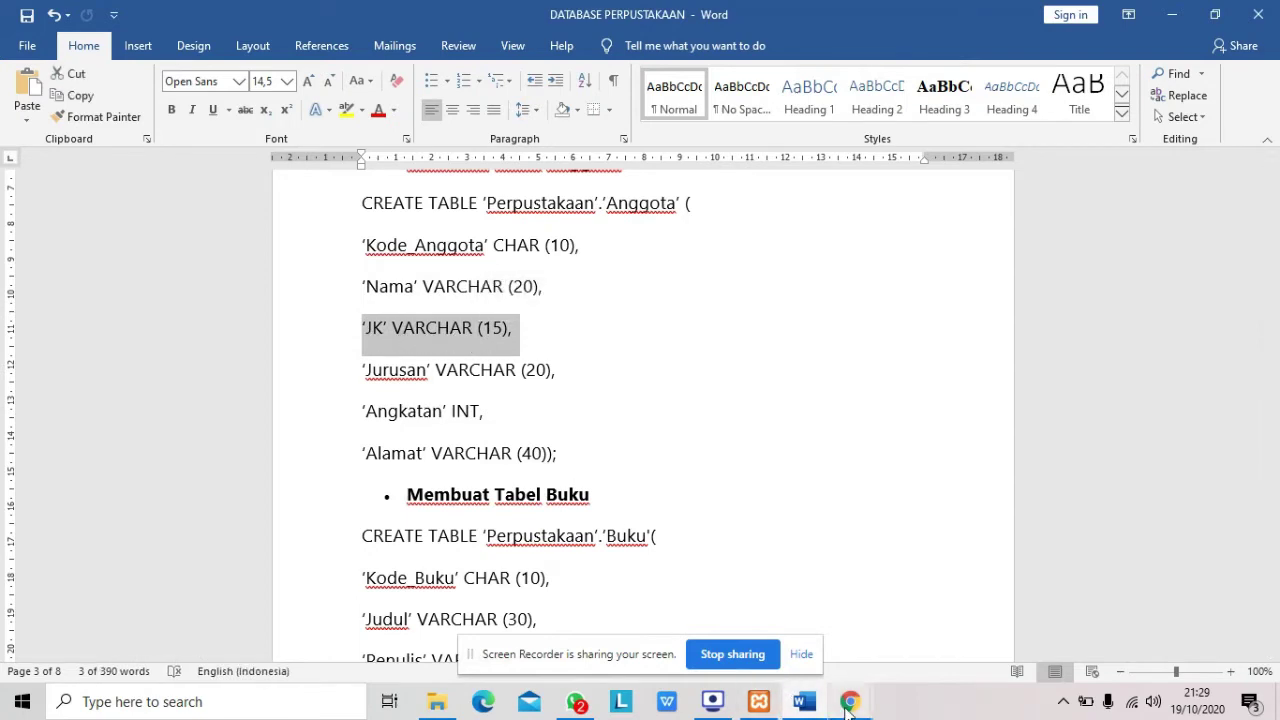
{"action": "mouse_move", "coordinate": [848, 705]}
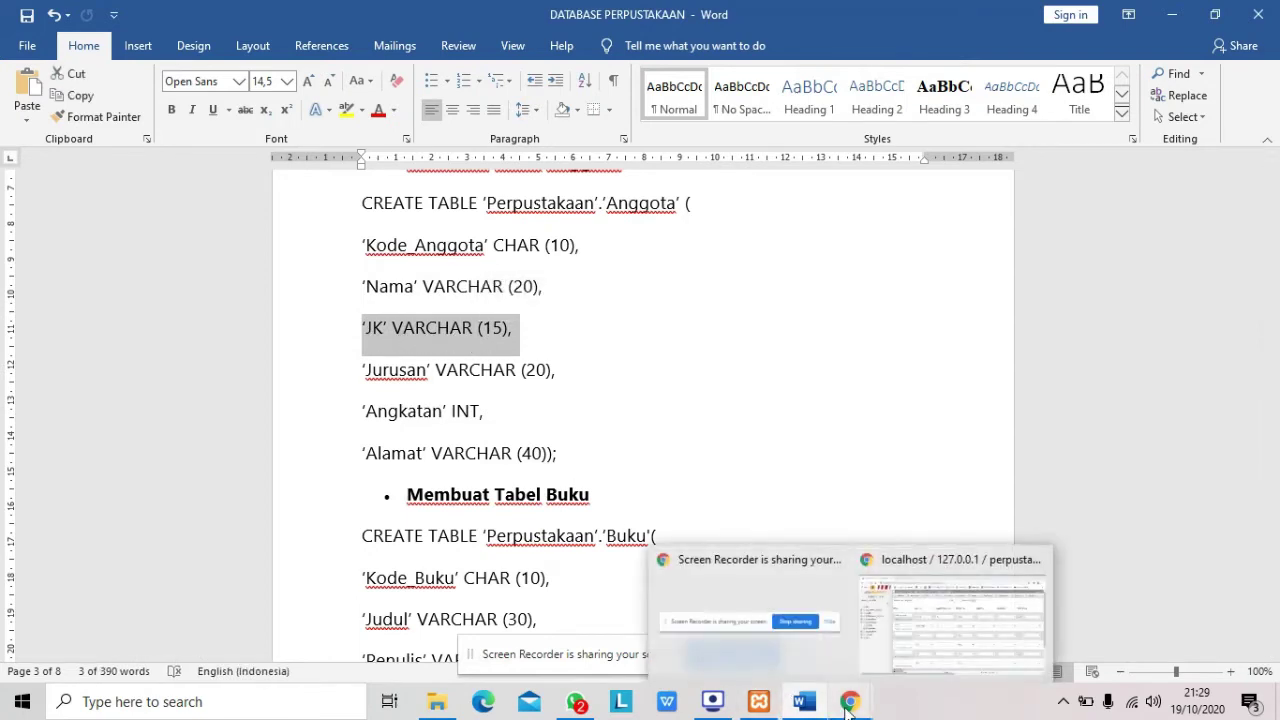
{"action": "left_click", "coordinate": [946, 650]}
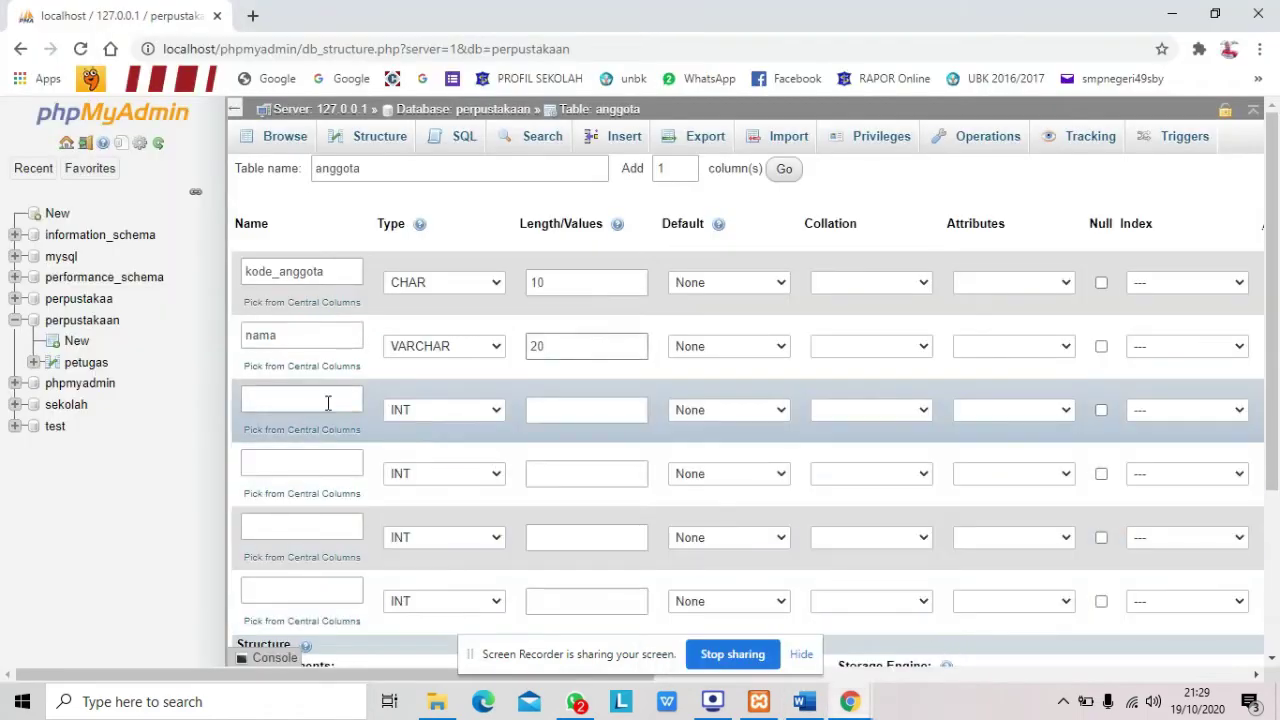
{"action": "left_click", "coordinate": [325, 400]}
{"action": "type", "text": "jk"}
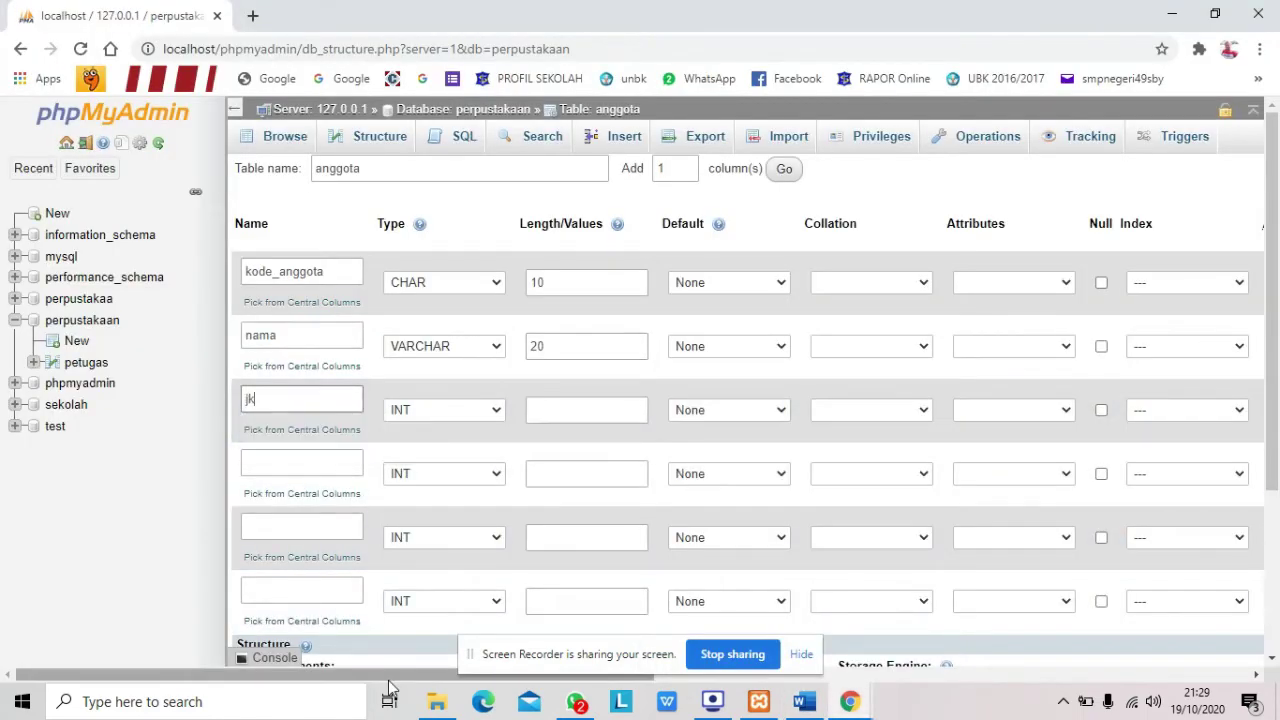
{"action": "left_click", "coordinate": [475, 412]}
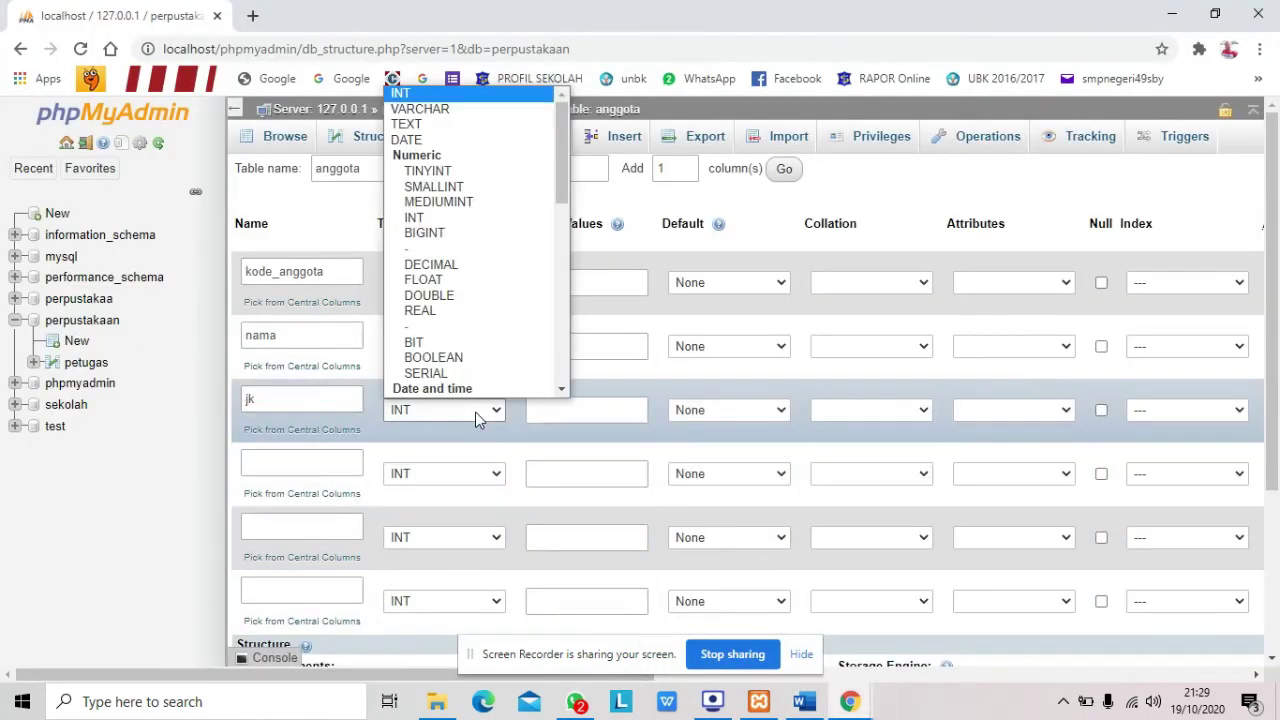
{"action": "left_click", "coordinate": [452, 110]}
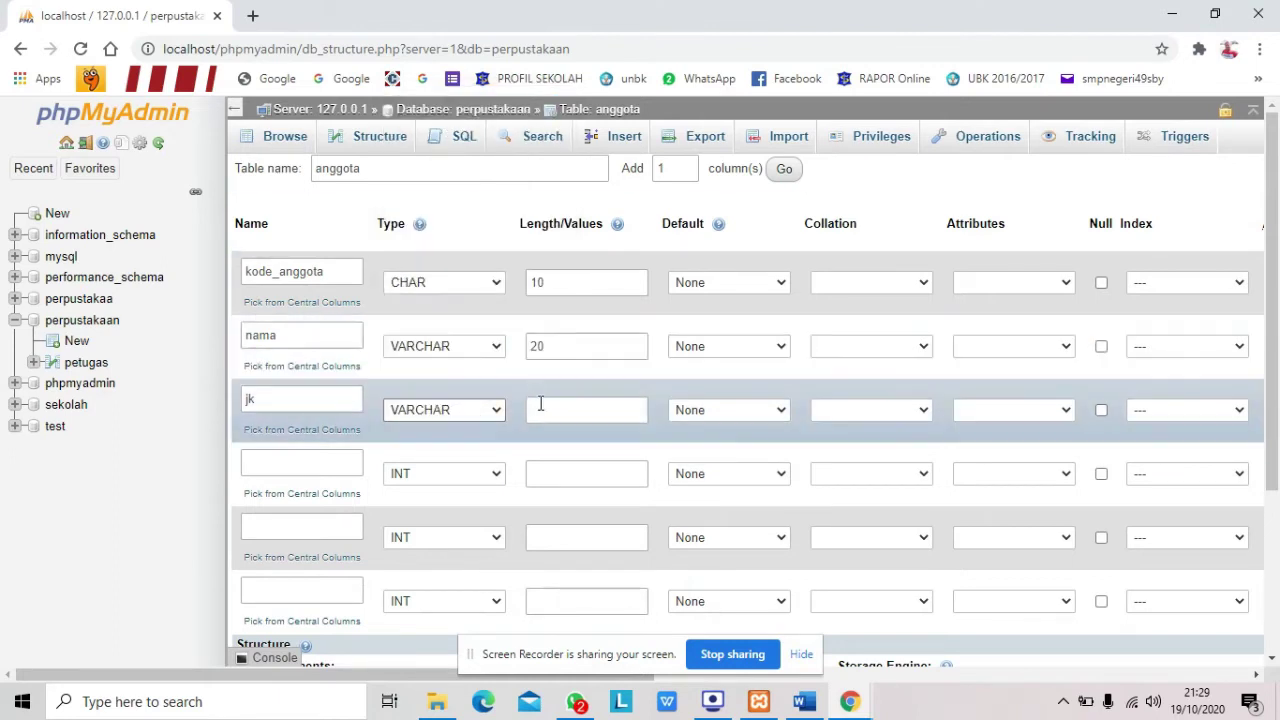
{"action": "left_click", "coordinate": [540, 403]}
{"action": "type", "text": "15"}
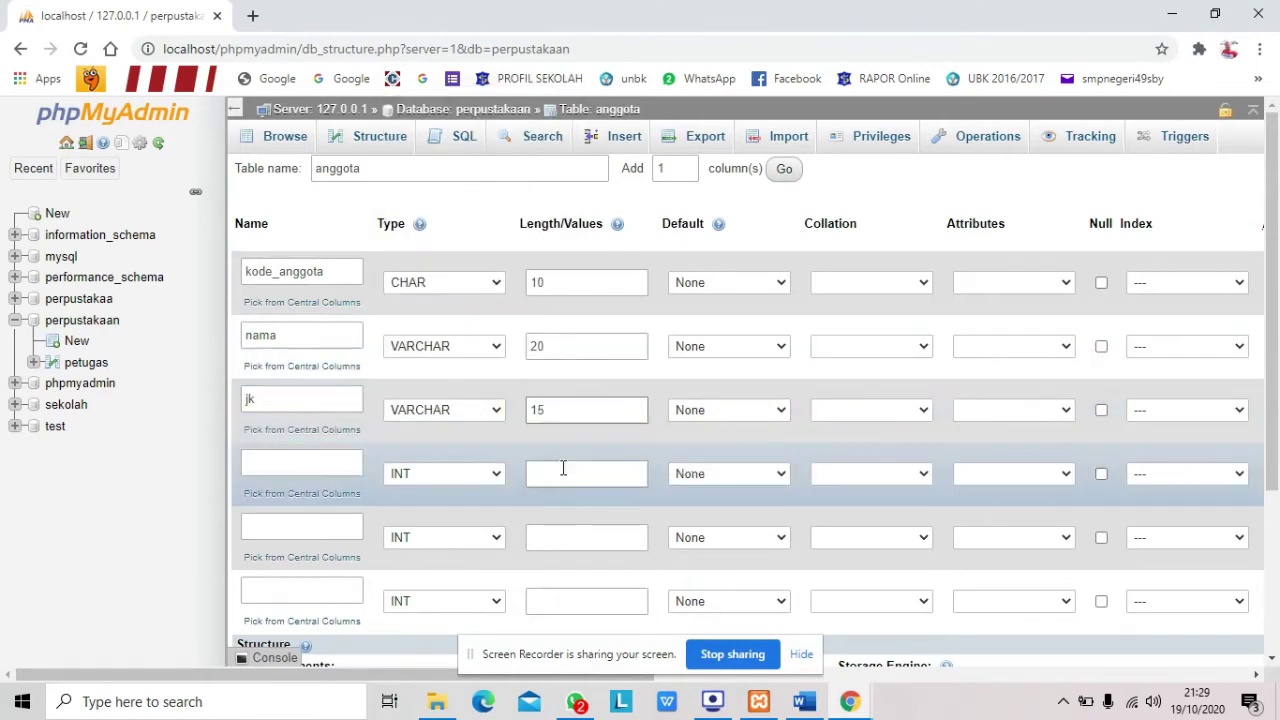
Step: Look up the Jurusan field in the Word document, and define the fourth anggota column in phpMyAdmin as jurusan, VARCHAR, length 20
{"action": "left_click", "coordinate": [805, 708]}
{"action": "left_click", "coordinate": [380, 371]}
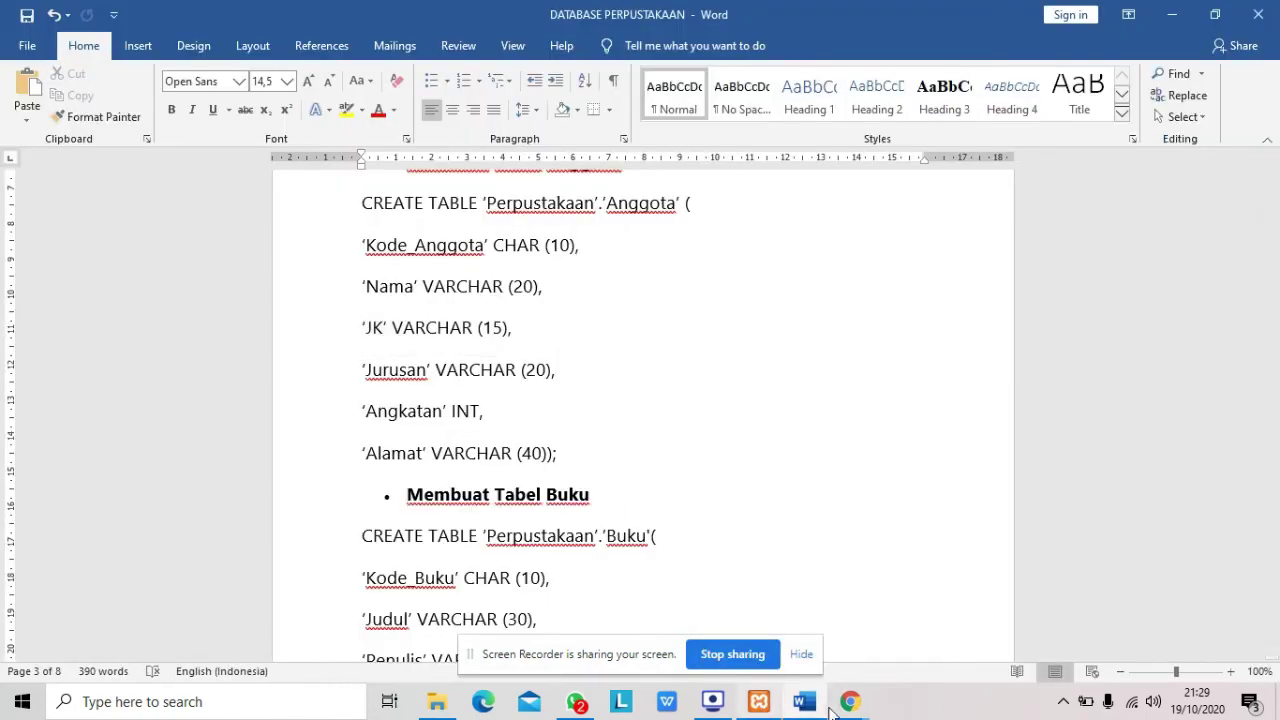
{"action": "mouse_move", "coordinate": [849, 701]}
{"action": "left_click", "coordinate": [903, 625]}
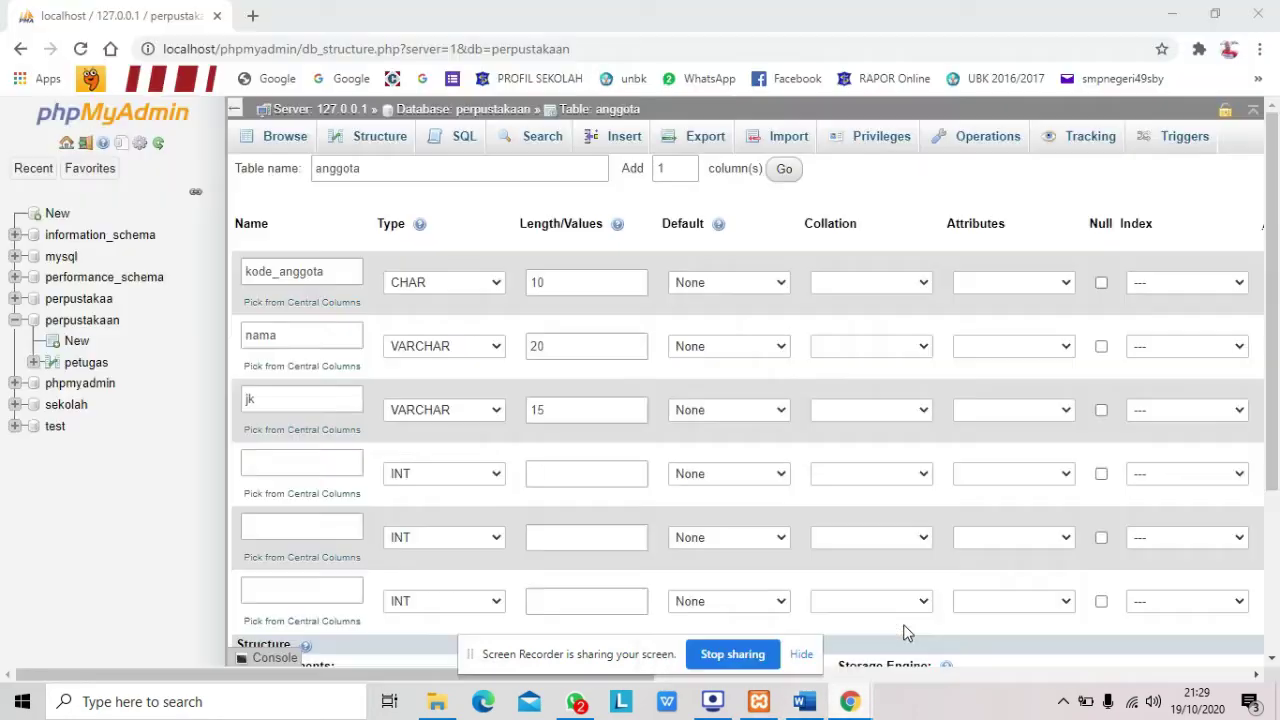
{"action": "left_click", "coordinate": [288, 462]}
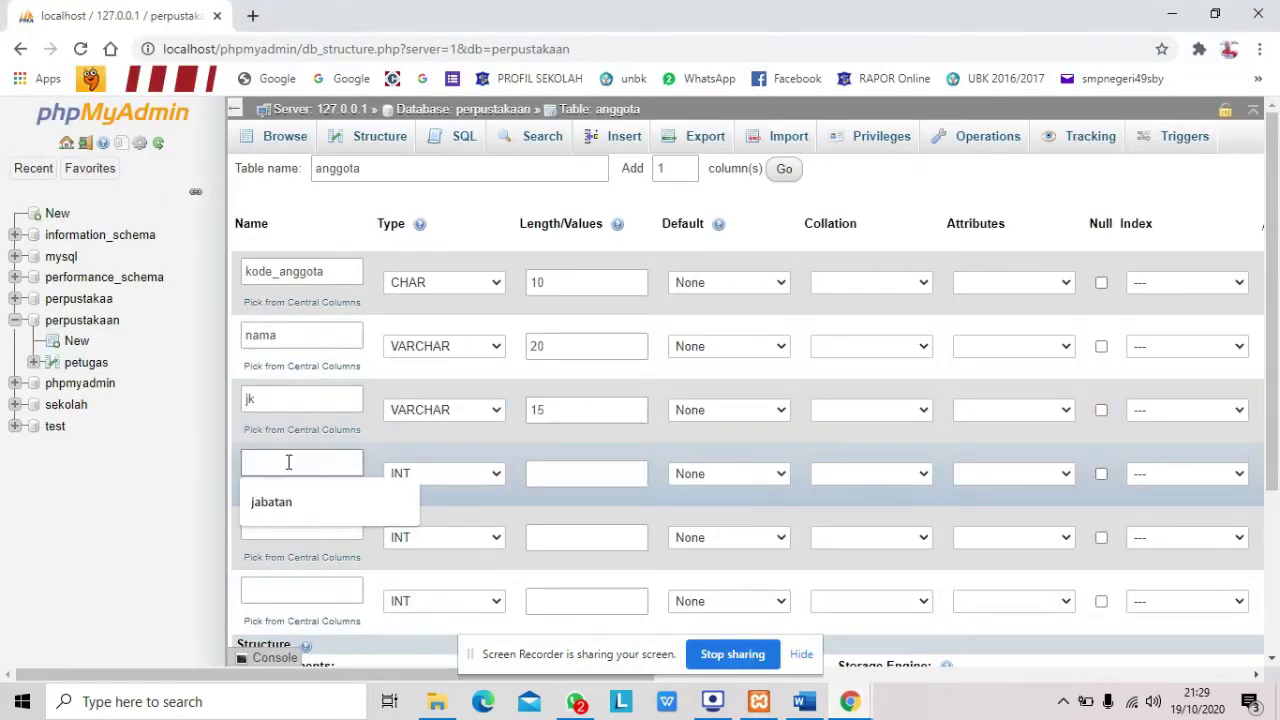
{"action": "type", "text": "jurusan"}
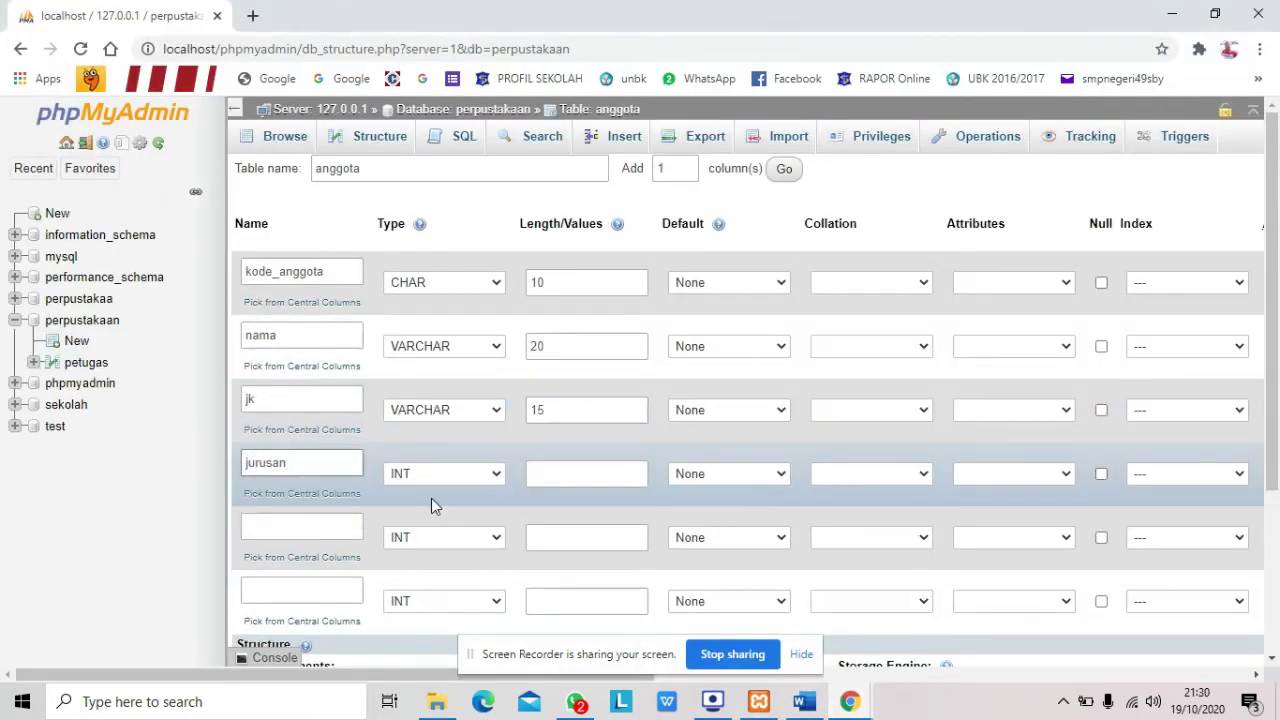
{"action": "left_click", "coordinate": [444, 480]}
{"action": "key", "text": "Down"}
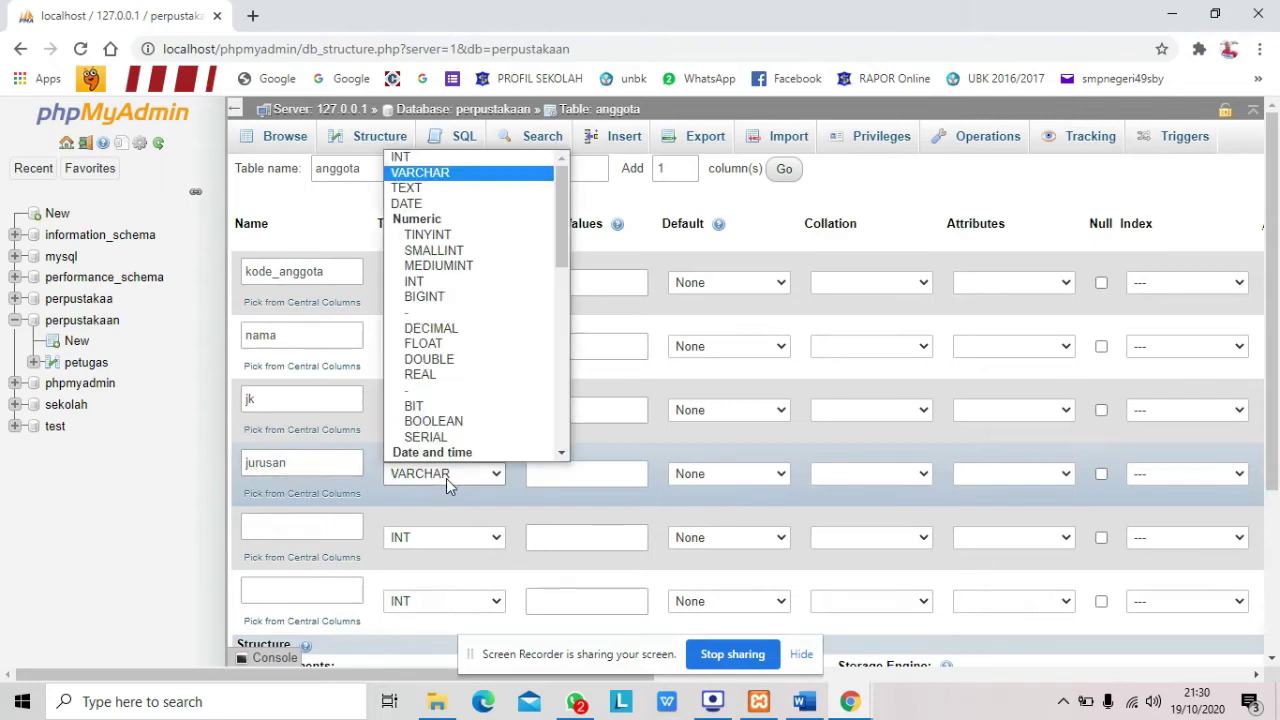
{"action": "left_click", "coordinate": [465, 173]}
{"action": "left_click", "coordinate": [589, 466]}
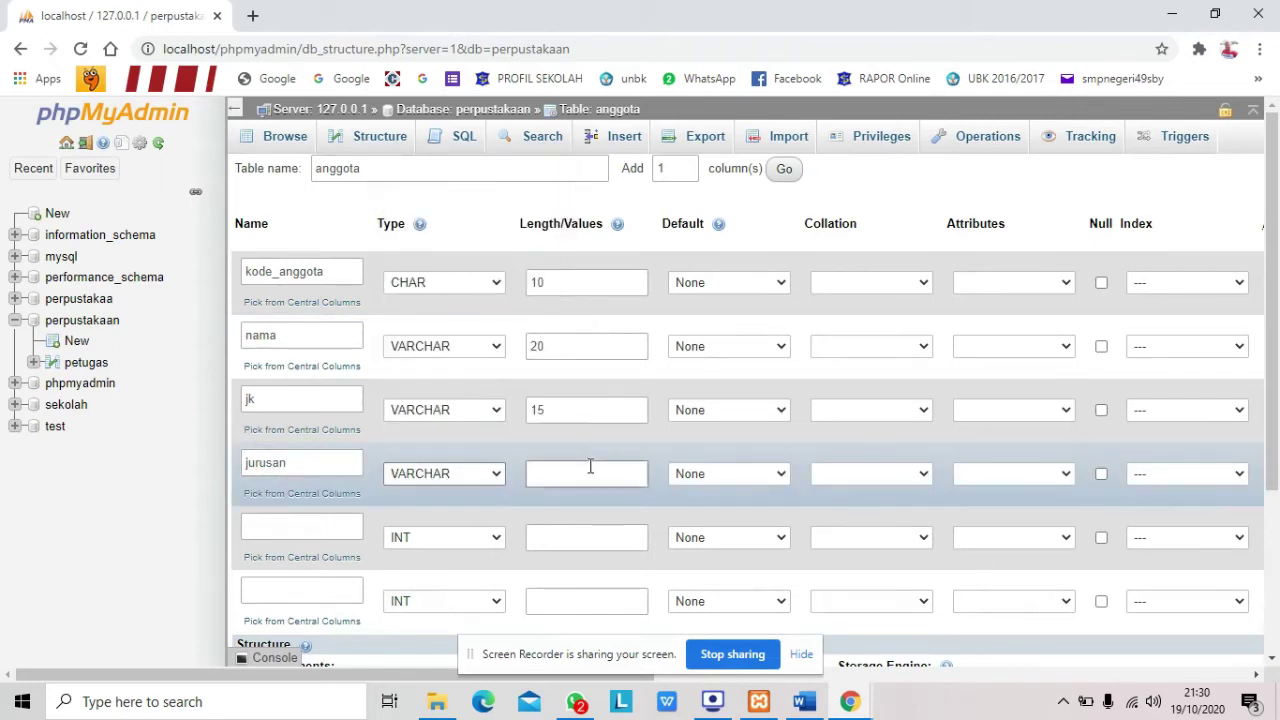
{"action": "type", "text": "20"}
Step: Look up the Angkatan field in the Word document, and name the fifth anggota column in phpMyAdmin angkatan
{"action": "scroll", "coordinate": [589, 466], "scroll_direction": "down", "scroll_amount": 3}
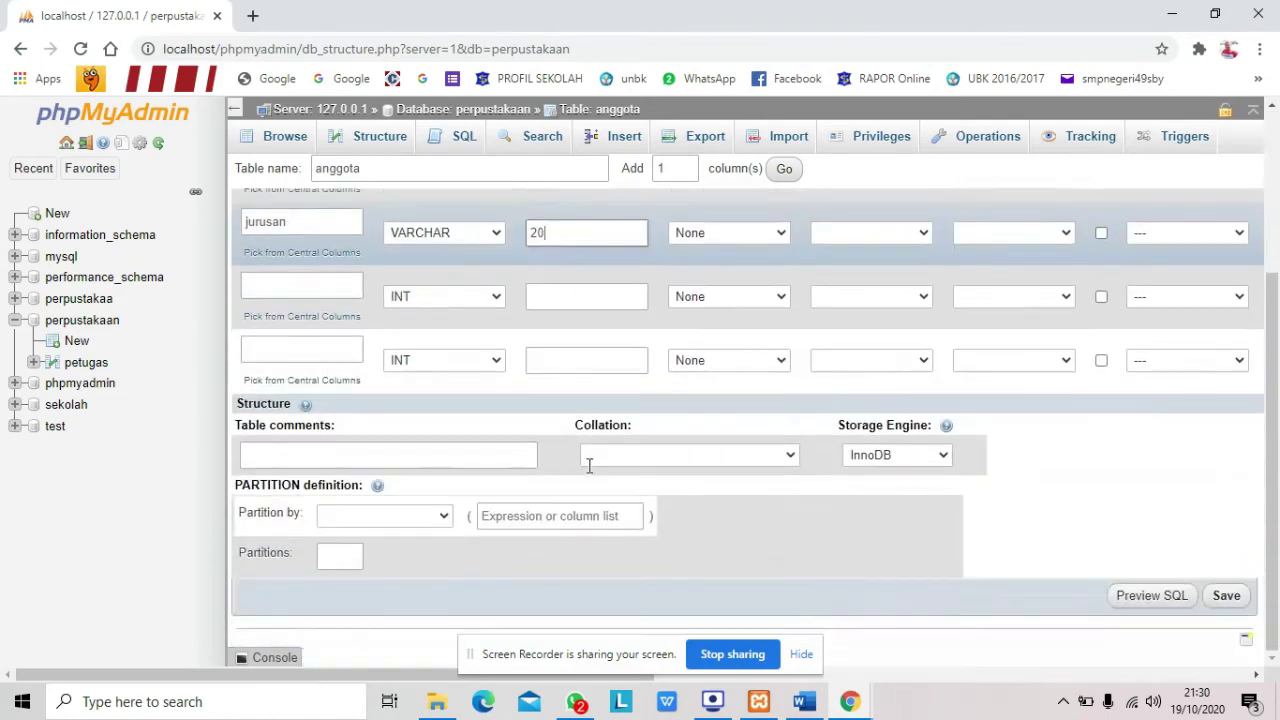
{"action": "scroll", "coordinate": [589, 466], "scroll_direction": "up", "scroll_amount": 1}
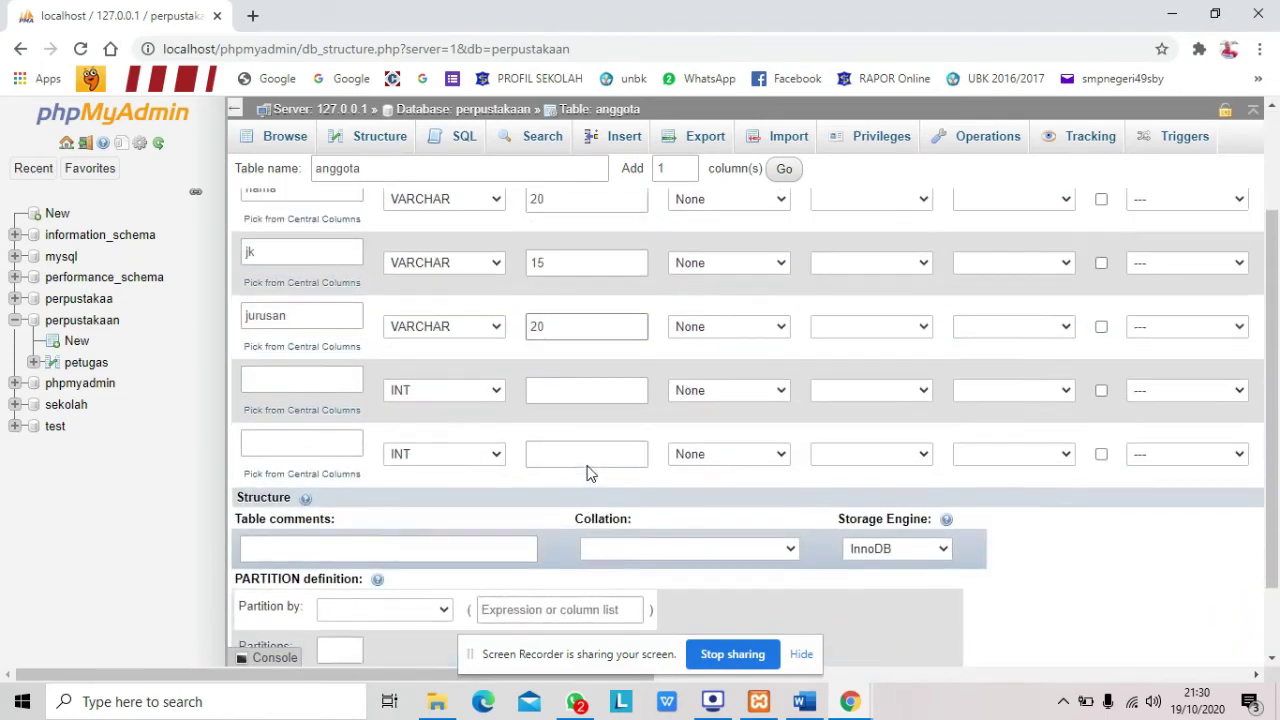
{"action": "left_click", "coordinate": [795, 701]}
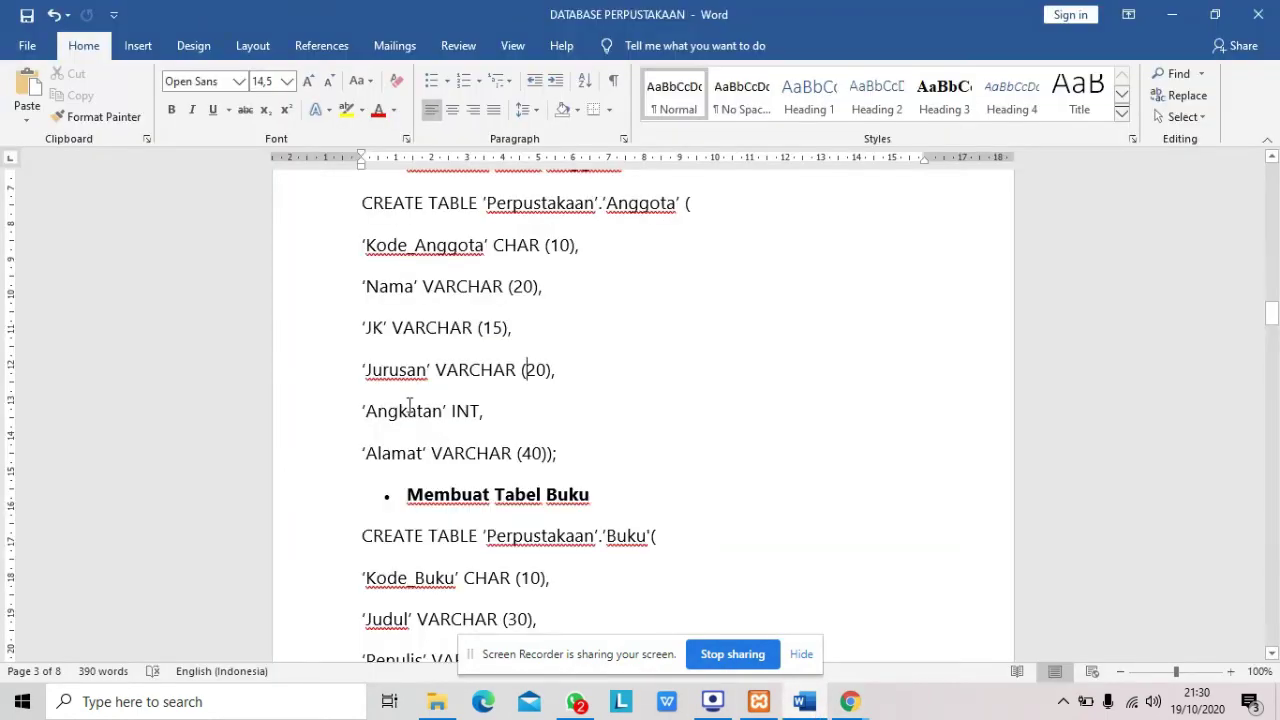
{"action": "mouse_move", "coordinate": [849, 701]}
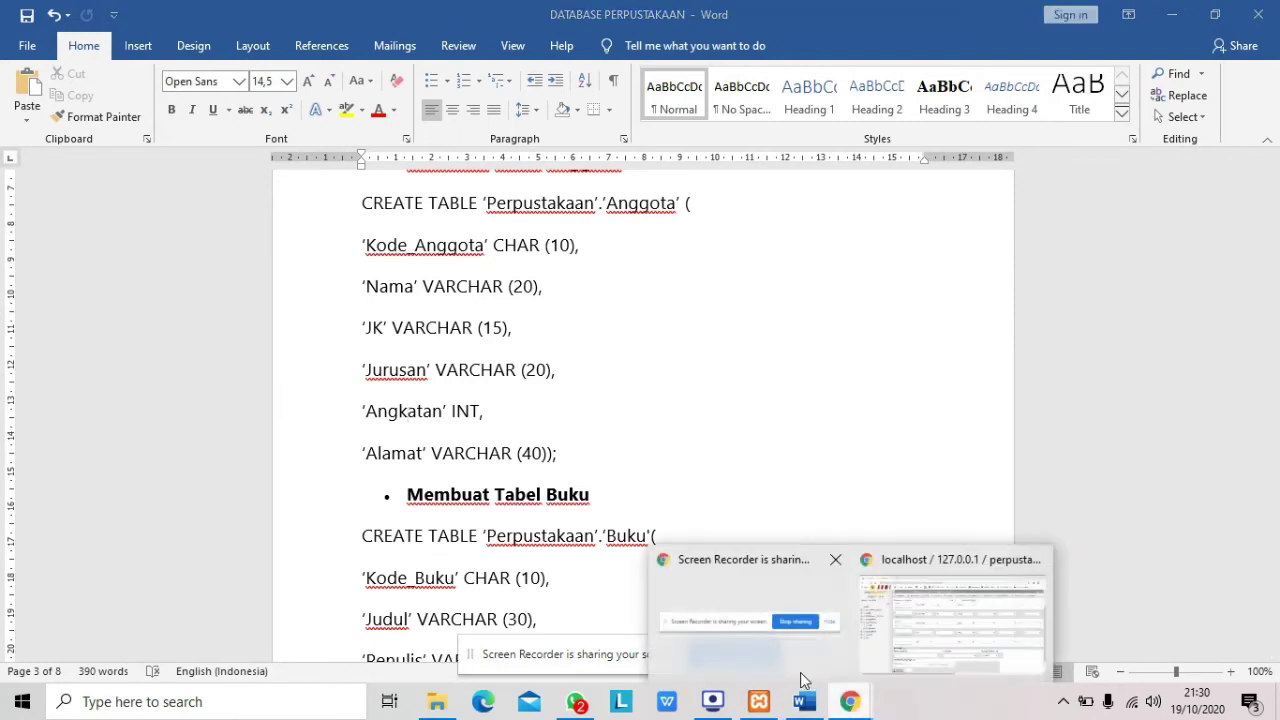
{"action": "left_click", "coordinate": [947, 651]}
{"action": "left_click", "coordinate": [289, 377]}
{"action": "type", "text": "a"}
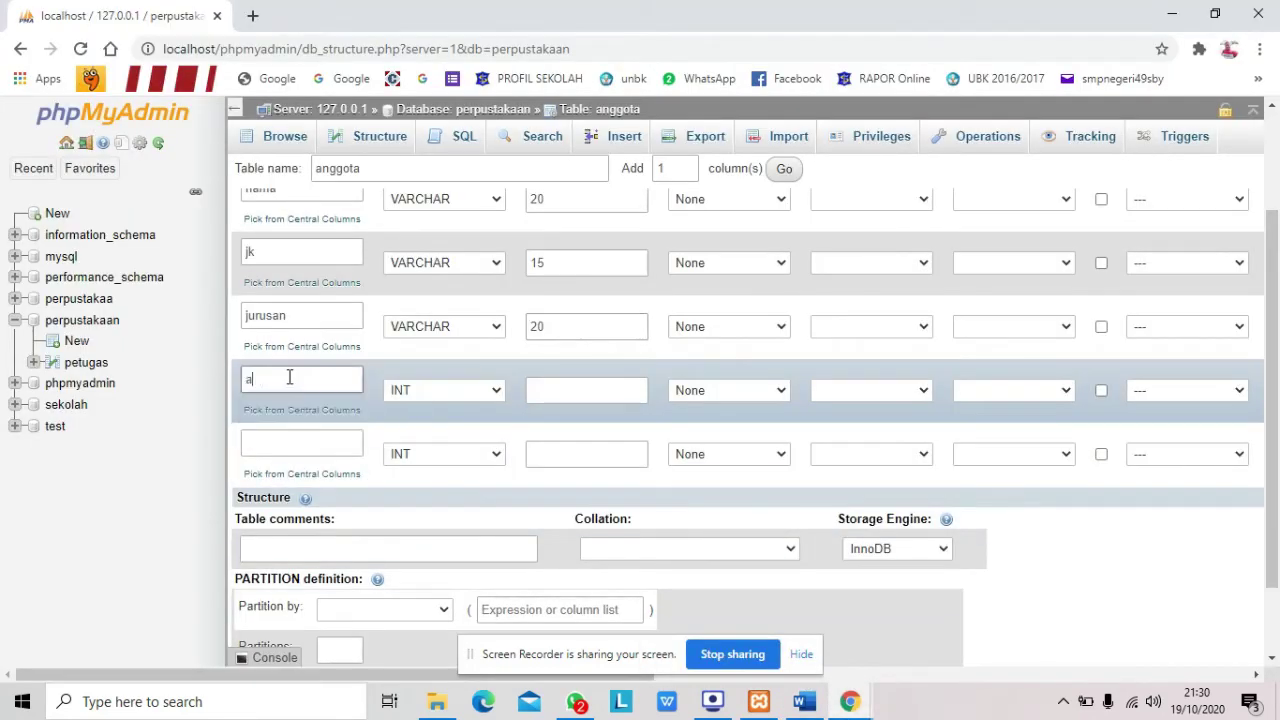
{"action": "type", "text": "ngkatan"}
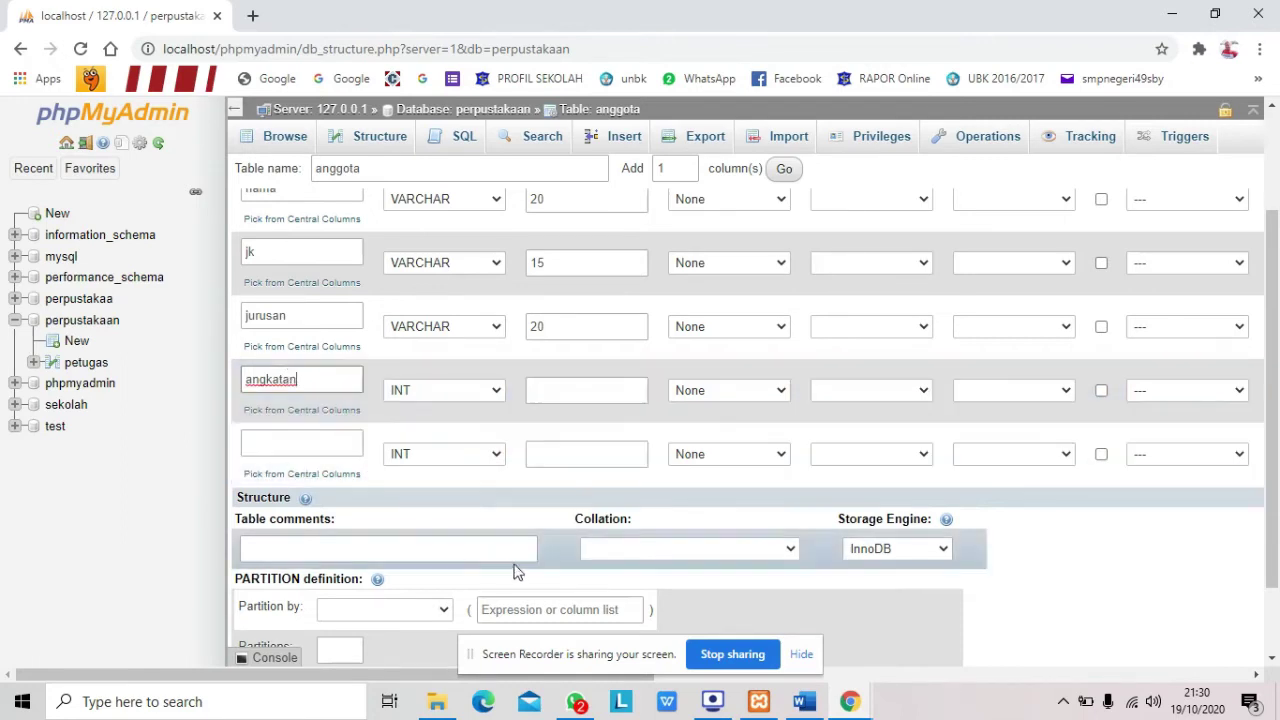
Step: Look up the Alamat field in the Word document, and define the sixth anggota column in phpMyAdmin as alamat, VARCHAR, length 40
{"action": "left_click", "coordinate": [806, 701]}
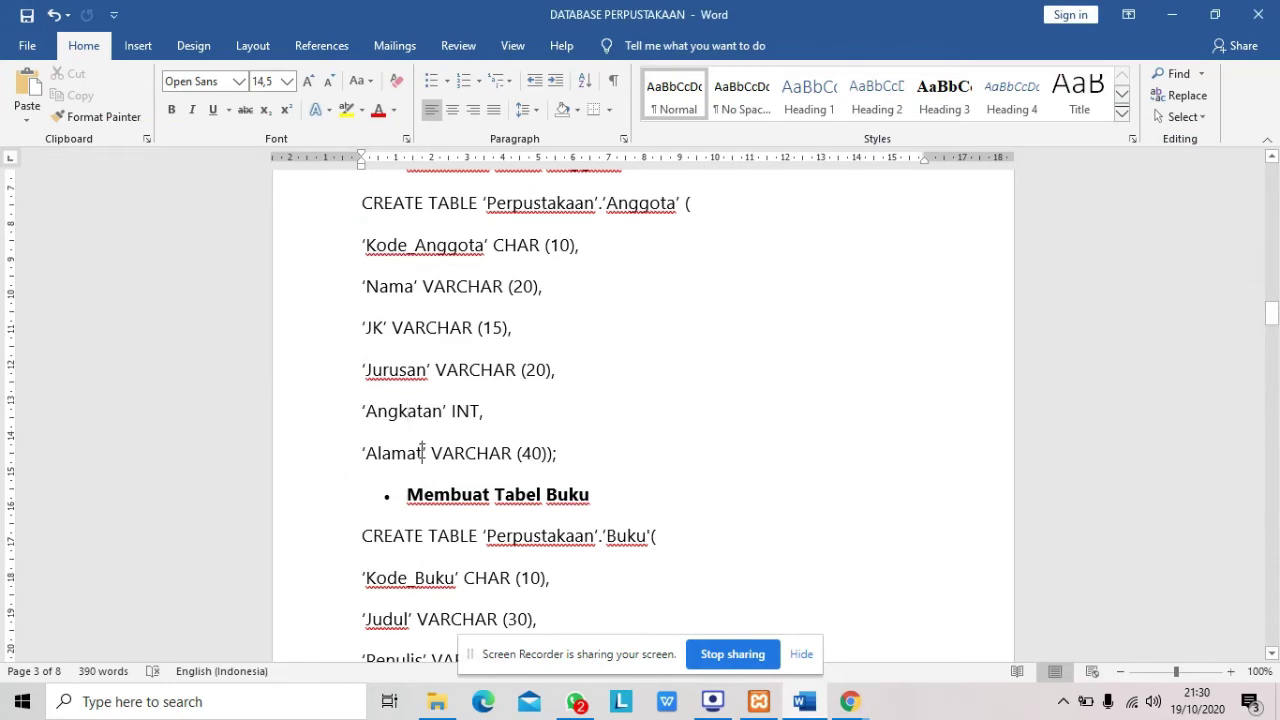
{"action": "double_click", "coordinate": [422, 452]}
{"action": "mouse_move", "coordinate": [850, 701]}
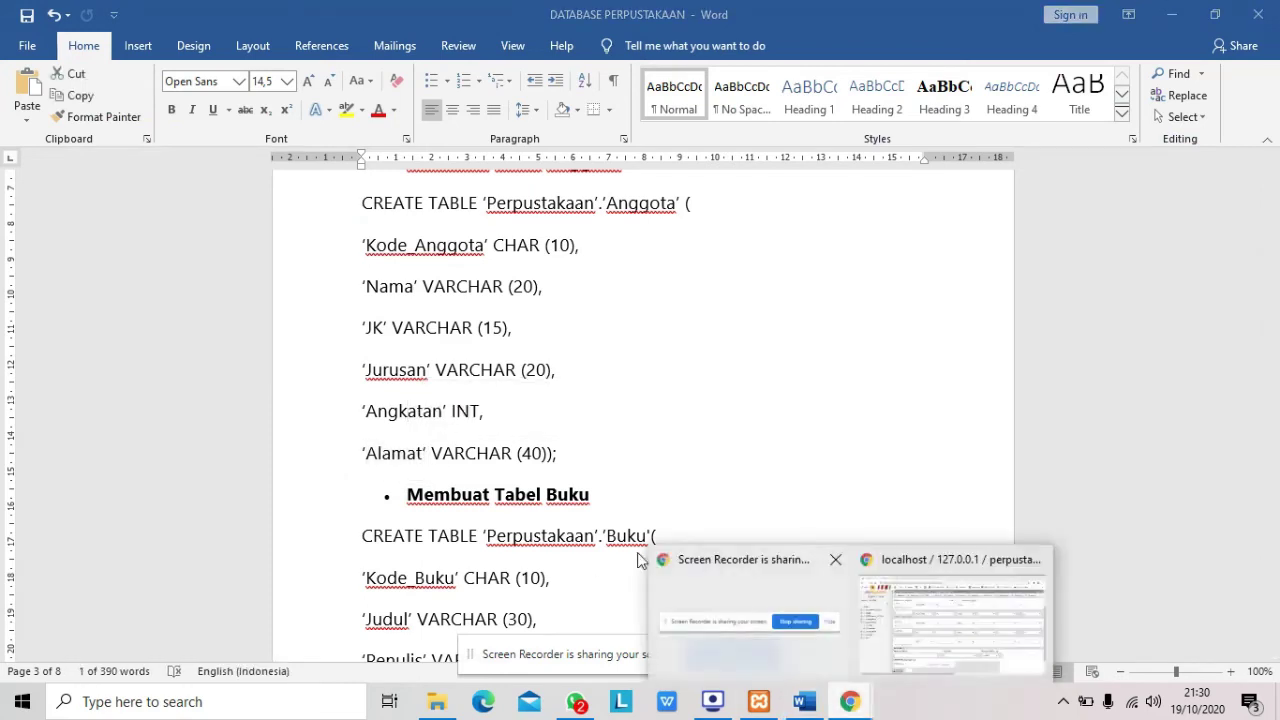
{"action": "left_click", "coordinate": [880, 630]}
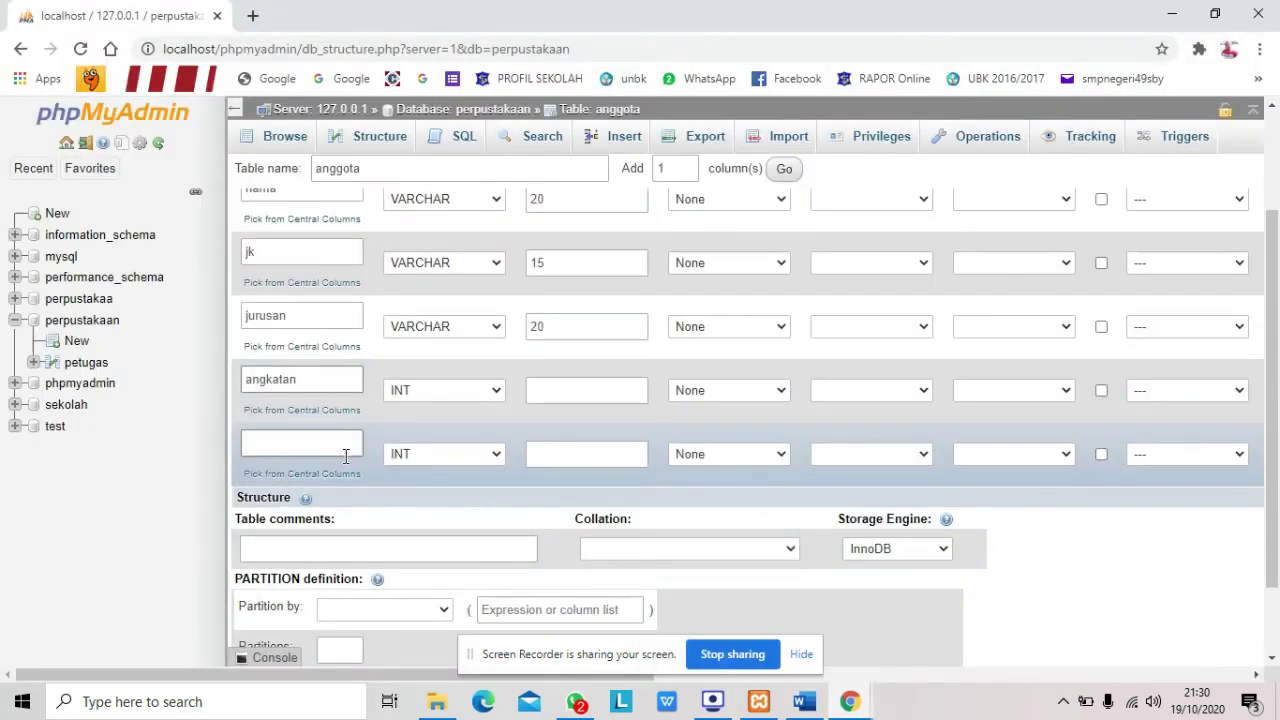
{"action": "left_click", "coordinate": [345, 456]}
{"action": "type", "text": "alamat"}
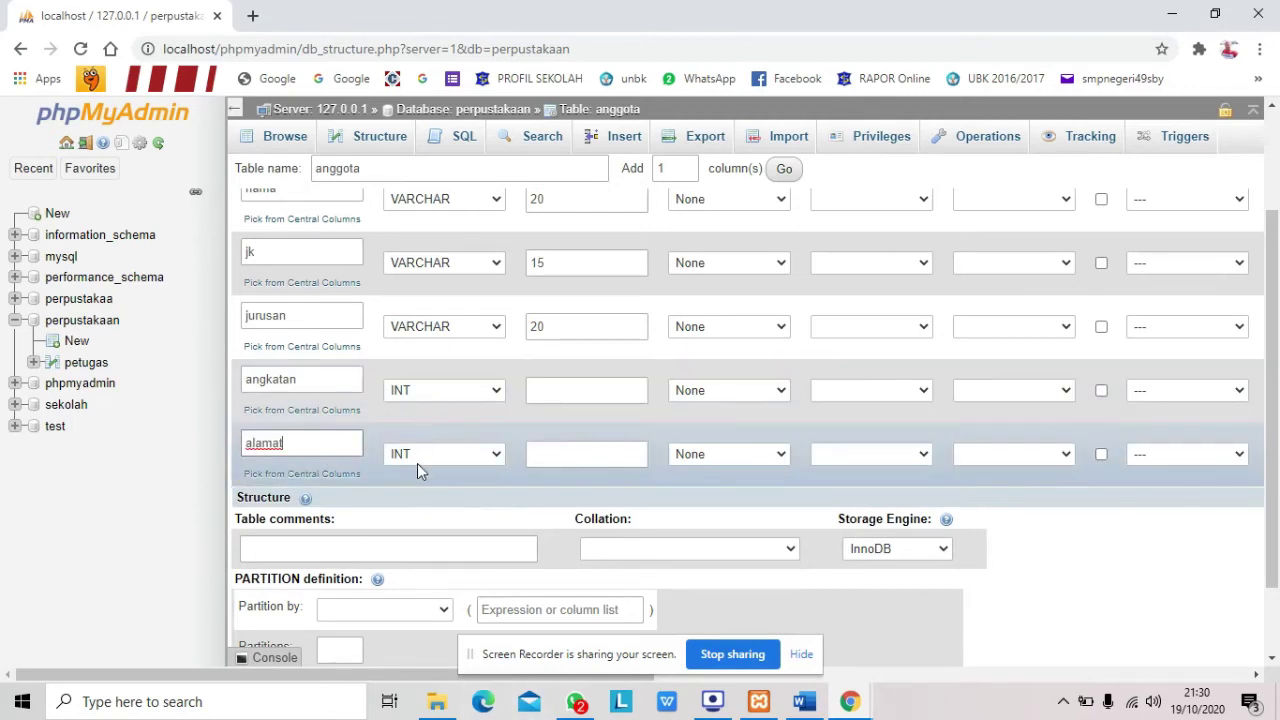
{"action": "left_click", "coordinate": [417, 456]}
{"action": "left_click", "coordinate": [470, 155]}
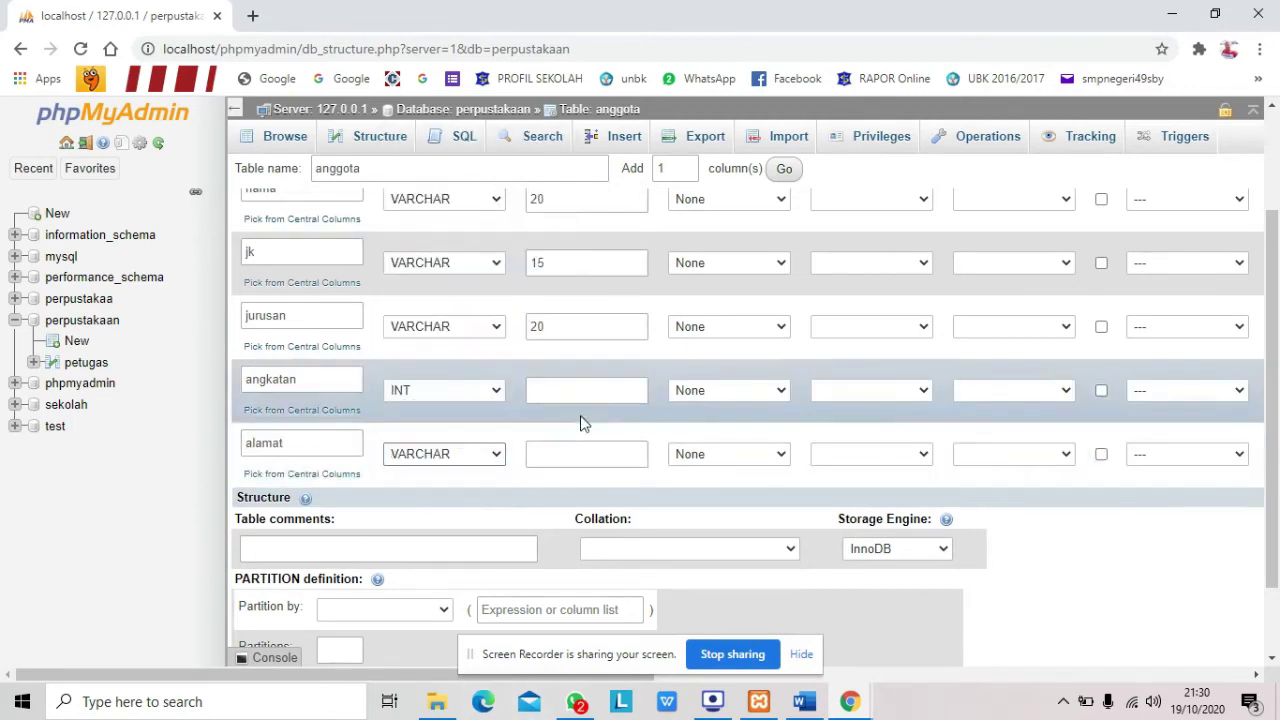
{"action": "left_click", "coordinate": [571, 458]}
{"action": "left_click", "coordinate": [571, 458]}
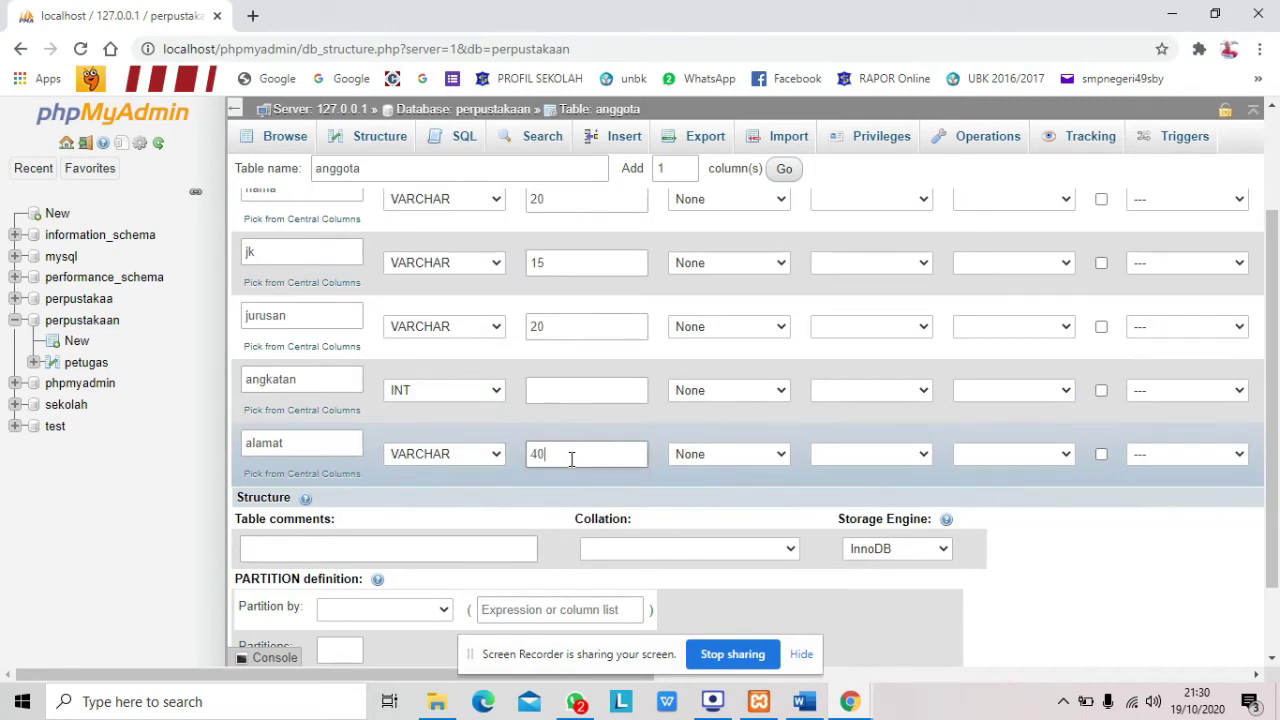
Step: Save the anggota table with its six columns in the perpustakaan database and look over its structure page
{"action": "scroll", "coordinate": [1100, 595], "scroll_direction": "down", "scroll_amount": 2}
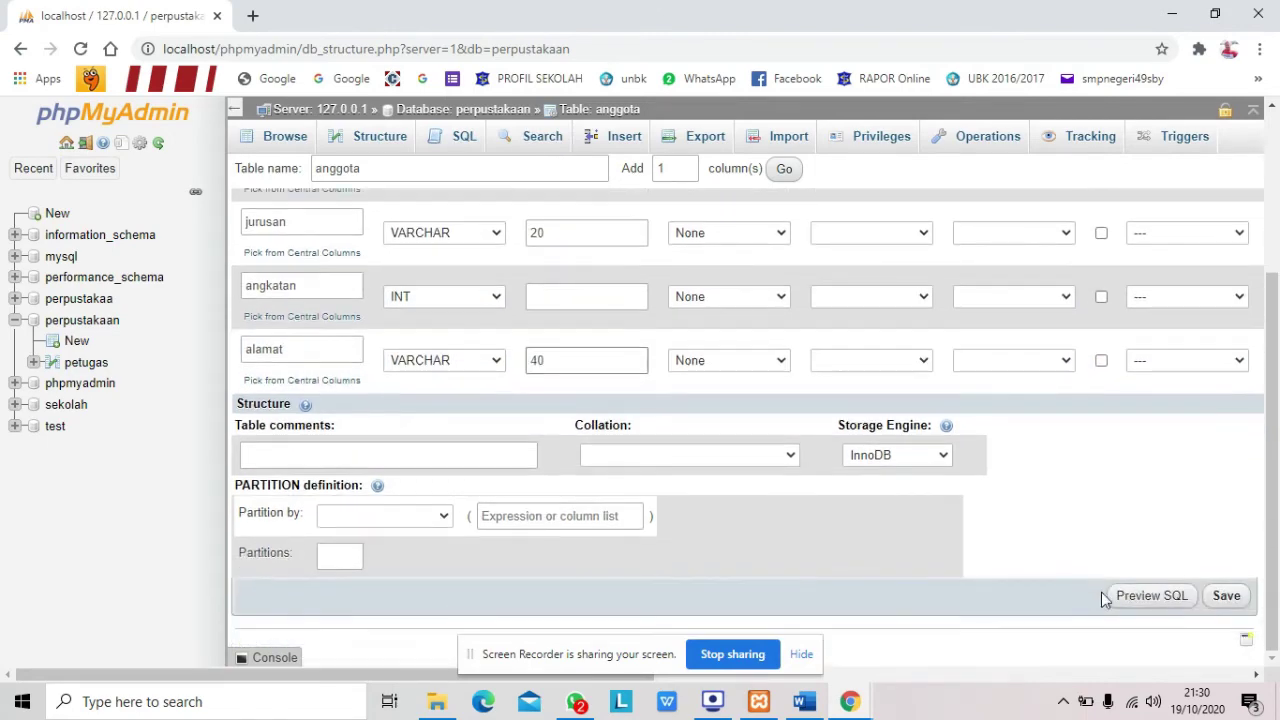
{"action": "left_click", "coordinate": [1222, 595]}
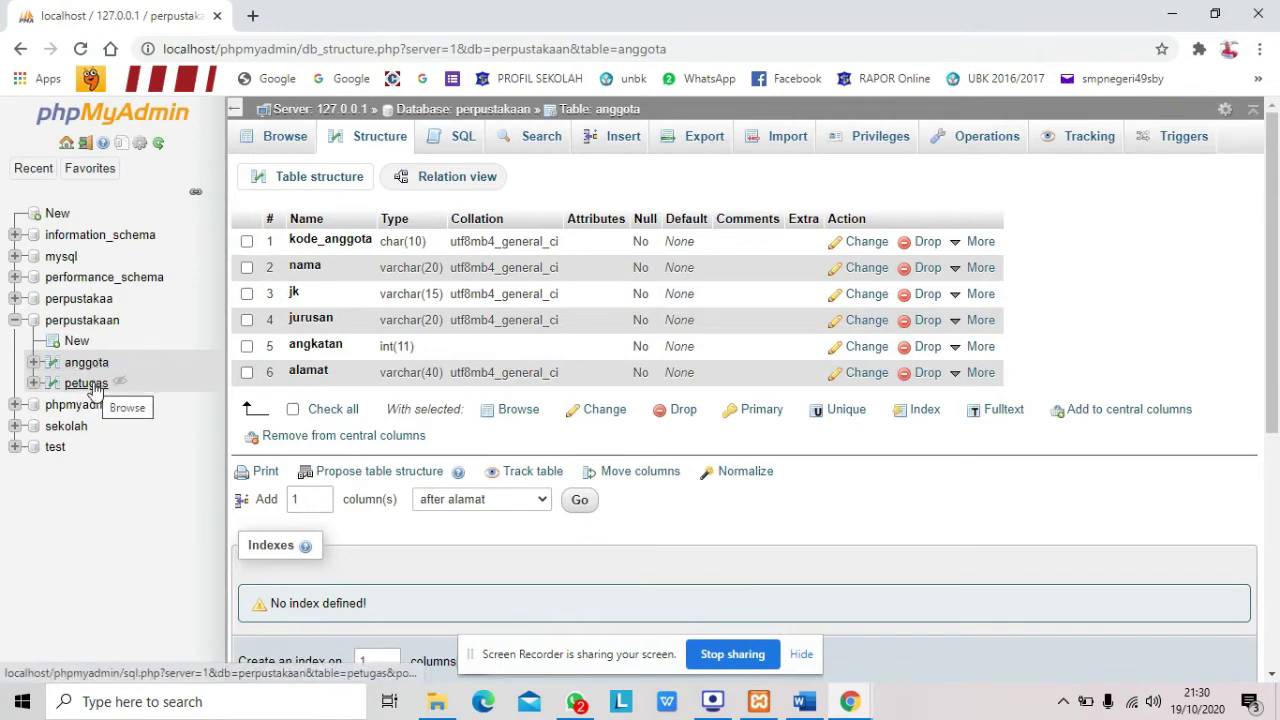
{"action": "scroll", "coordinate": [474, 551], "scroll_direction": "down", "scroll_amount": 3}
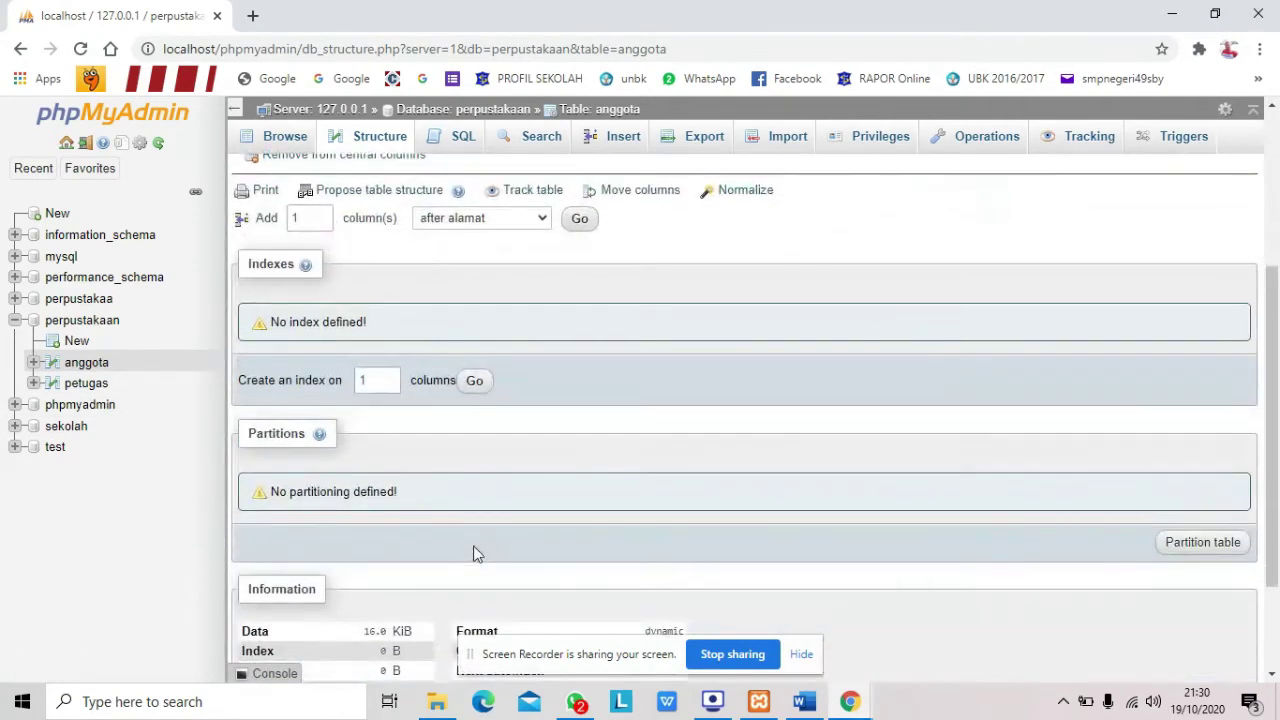
Step: Open the perpustakaan database's table overview in phpMyAdmin, and look up the Buku table's fields in the Word document
{"action": "scroll", "coordinate": [474, 553], "scroll_direction": "up", "scroll_amount": 3}
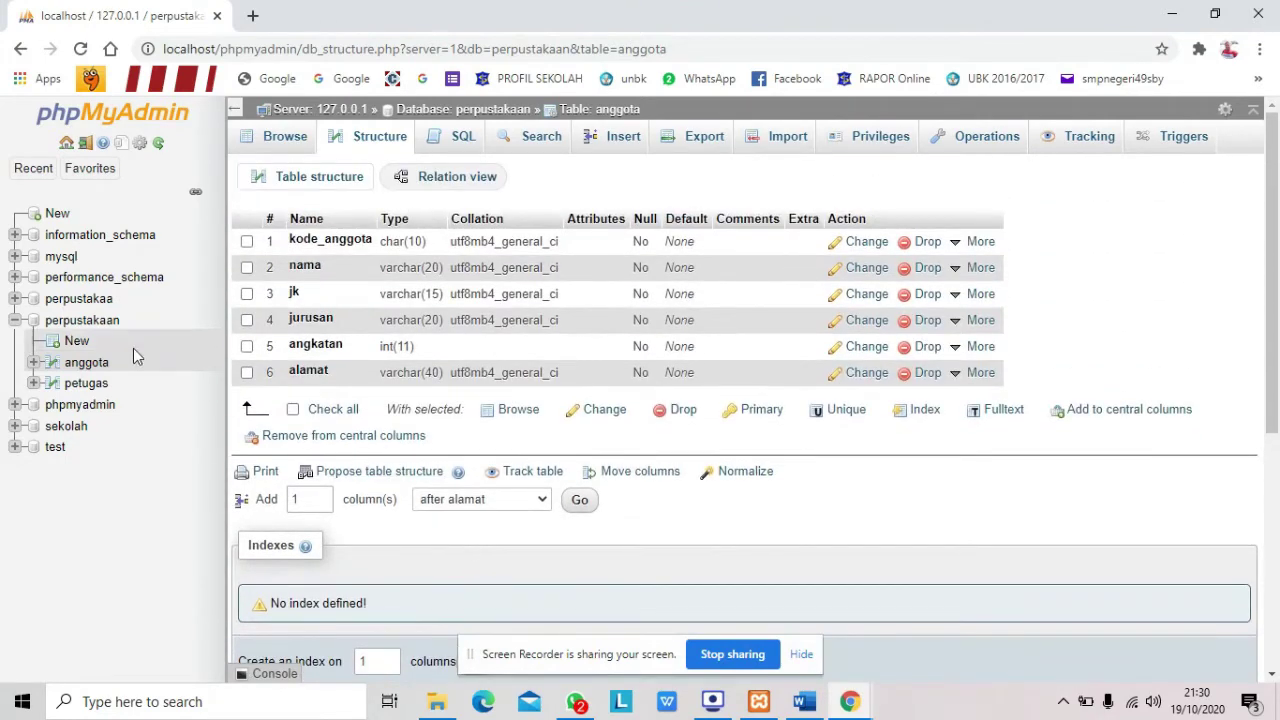
{"action": "left_click", "coordinate": [80, 322]}
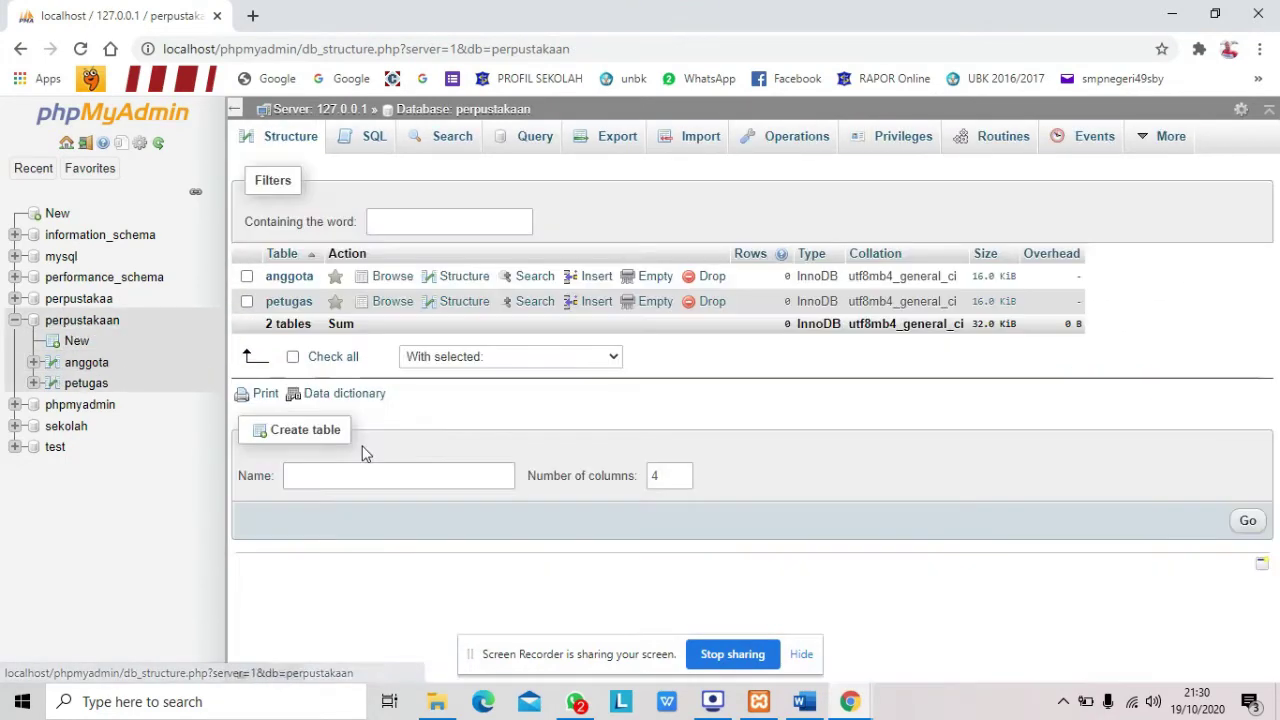
{"action": "left_click", "coordinate": [804, 701]}
{"action": "scroll", "coordinate": [663, 438], "scroll_direction": "down", "scroll_amount": 3}
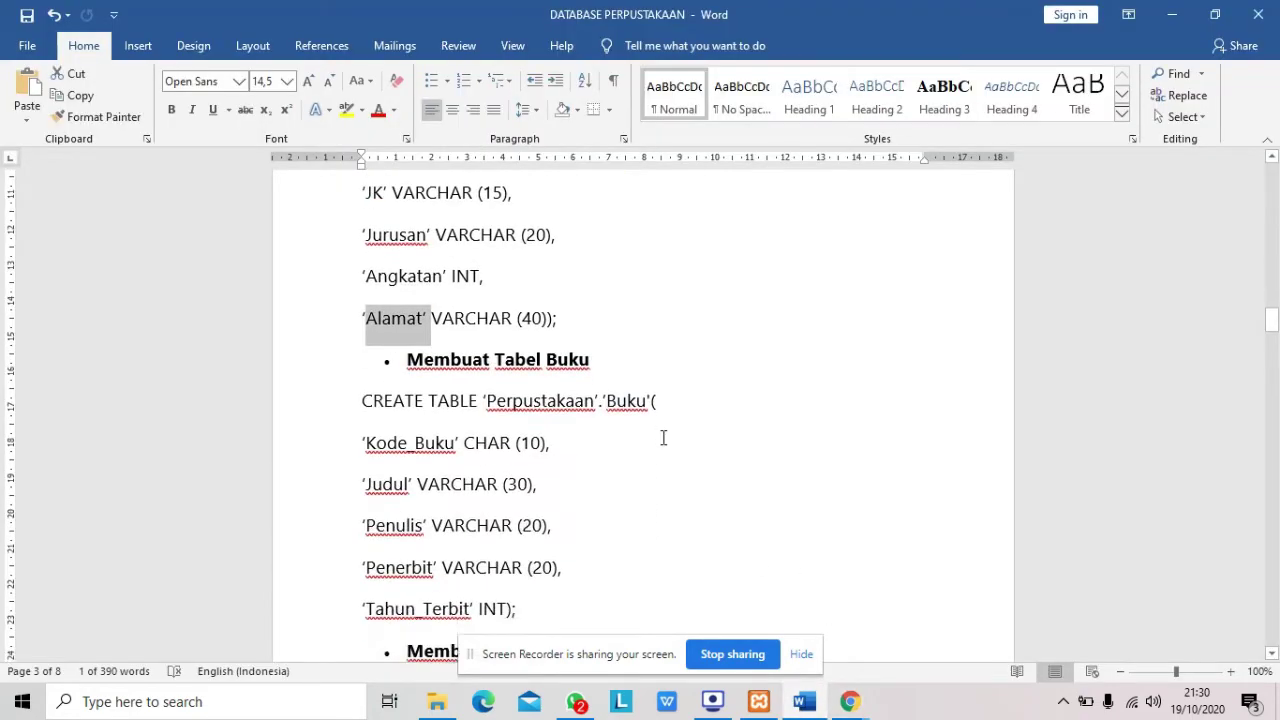
{"action": "scroll", "coordinate": [663, 438], "scroll_direction": "up", "scroll_amount": 12}
{"action": "scroll", "coordinate": [662, 437], "scroll_direction": "up", "scroll_amount": 15}
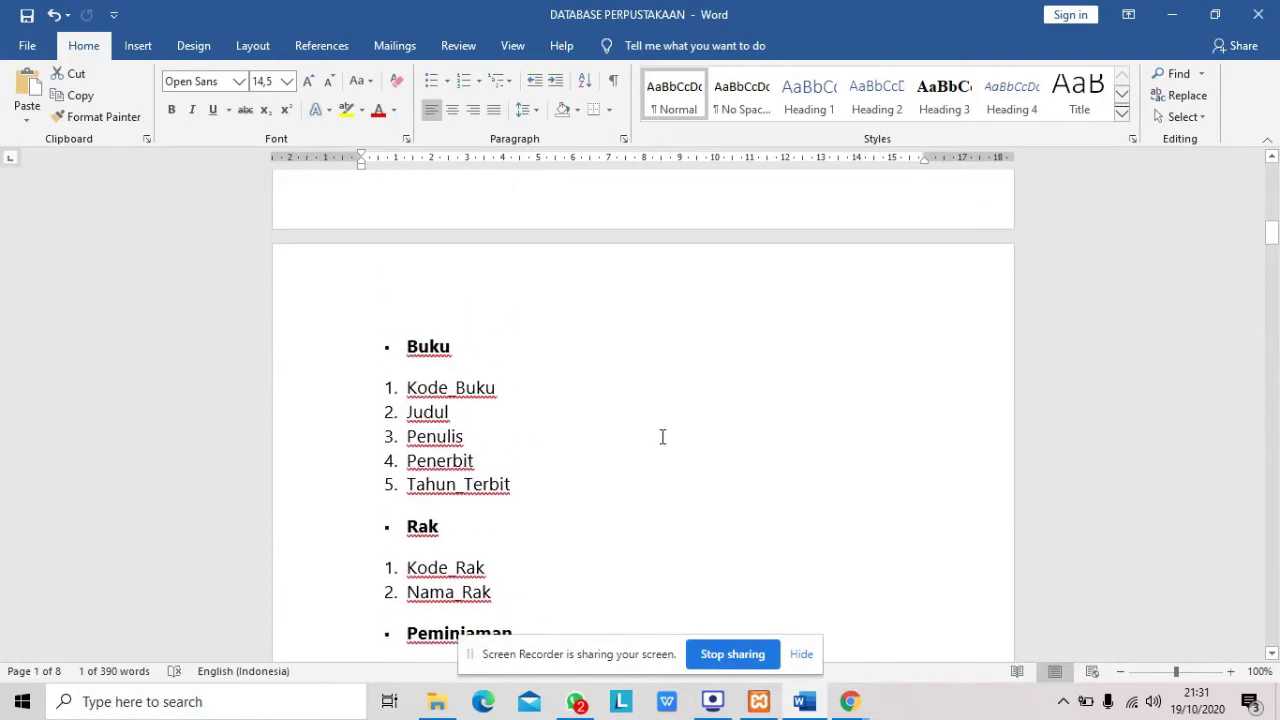
{"action": "scroll", "coordinate": [662, 437], "scroll_direction": "down", "scroll_amount": 2}
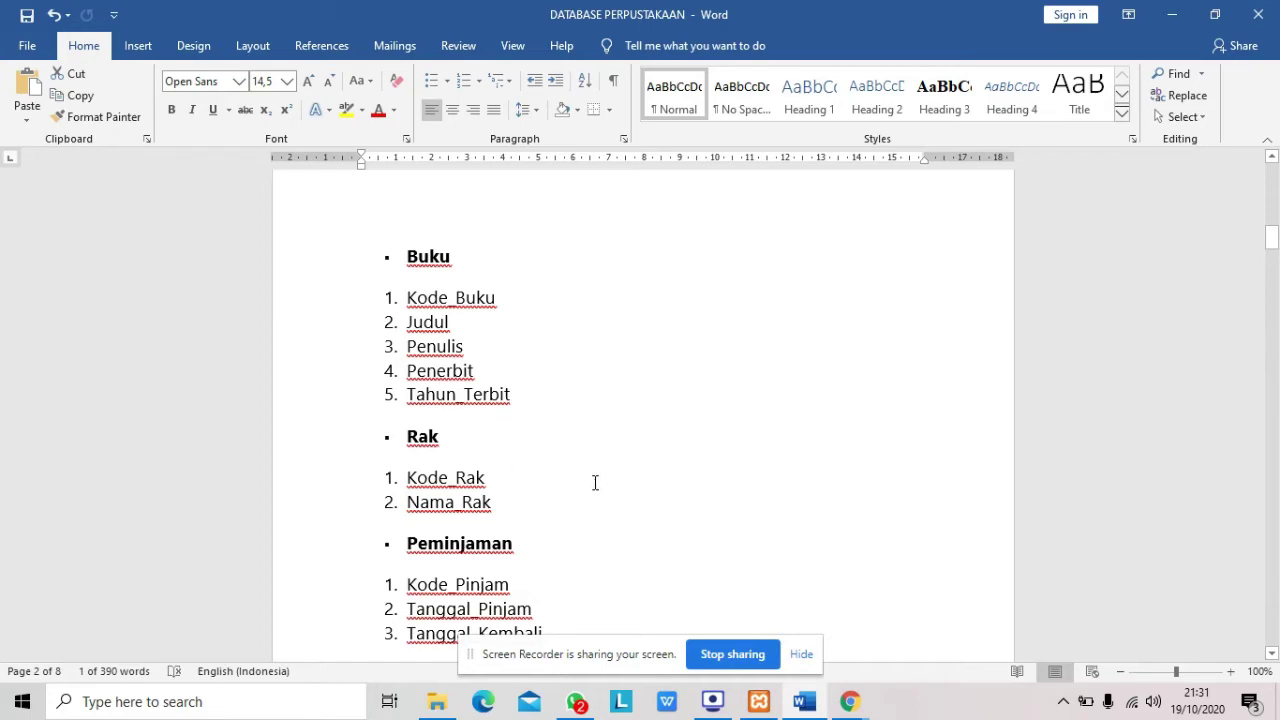
{"action": "scroll", "coordinate": [595, 483], "scroll_direction": "down", "scroll_amount": 20}
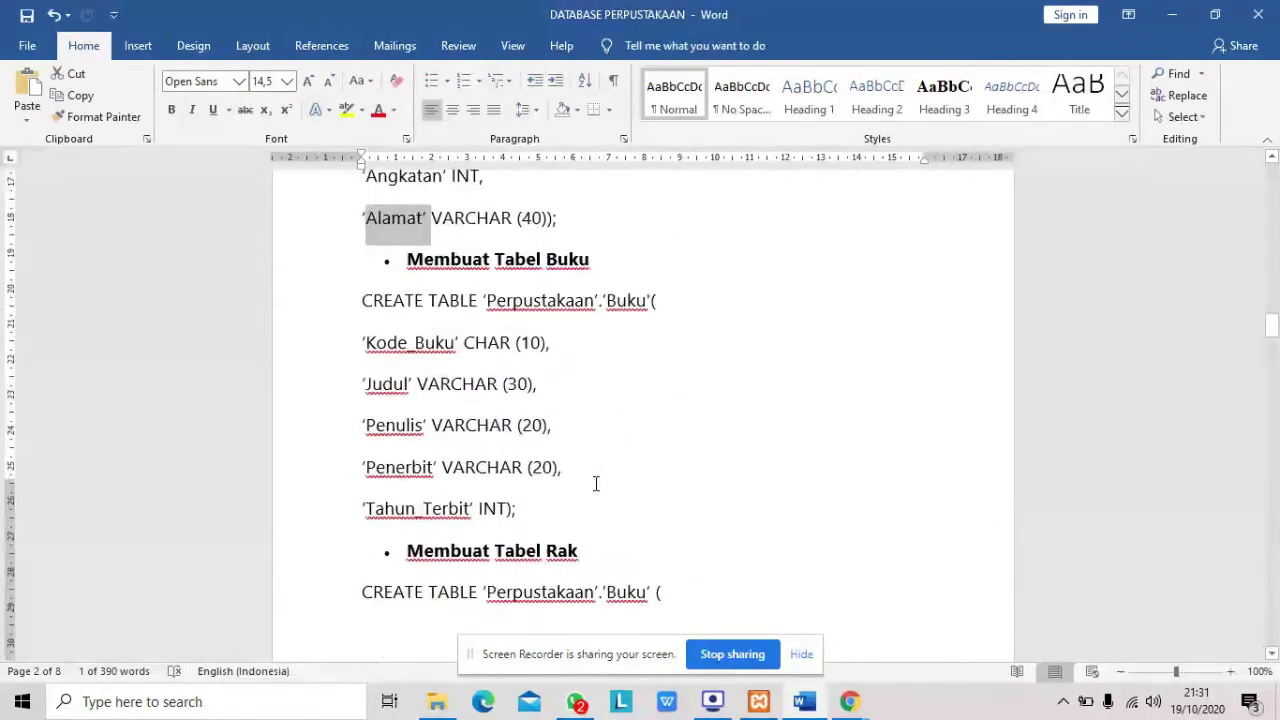
{"action": "scroll", "coordinate": [595, 483], "scroll_direction": "down", "scroll_amount": 5}
{"action": "scroll", "coordinate": [595, 483], "scroll_direction": "up", "scroll_amount": 6}
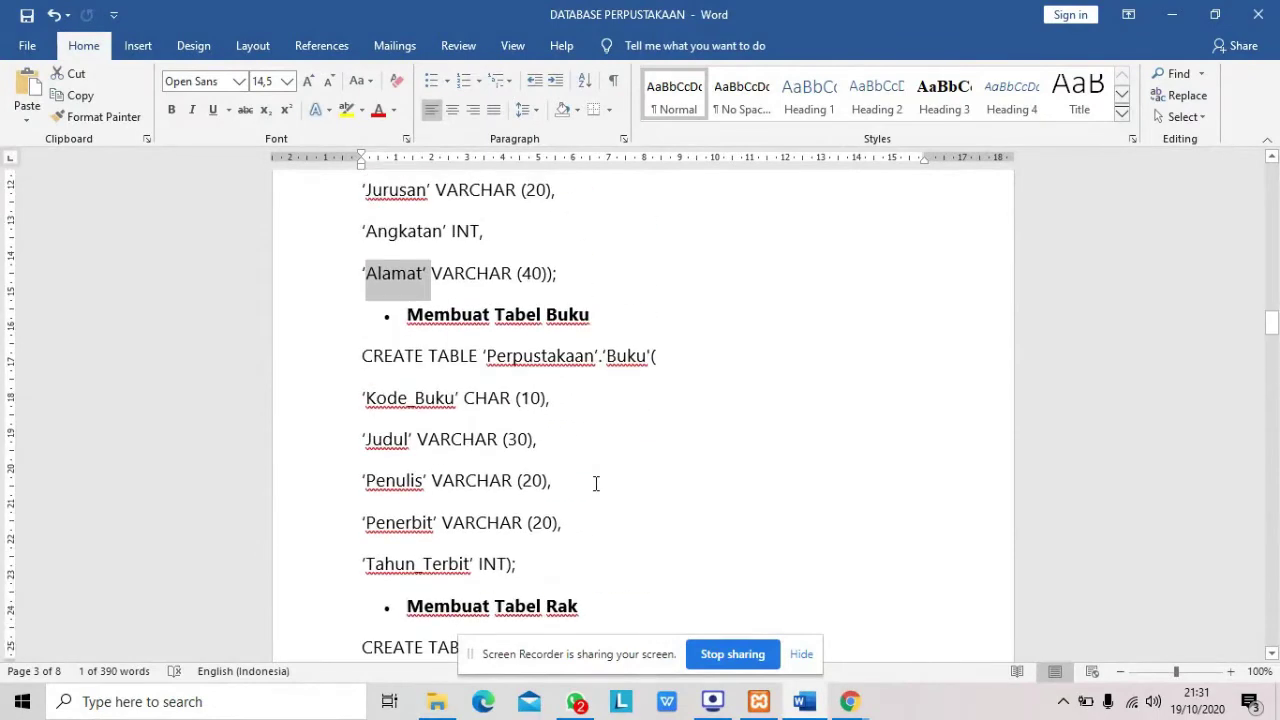
{"action": "left_click", "coordinate": [593, 436]}
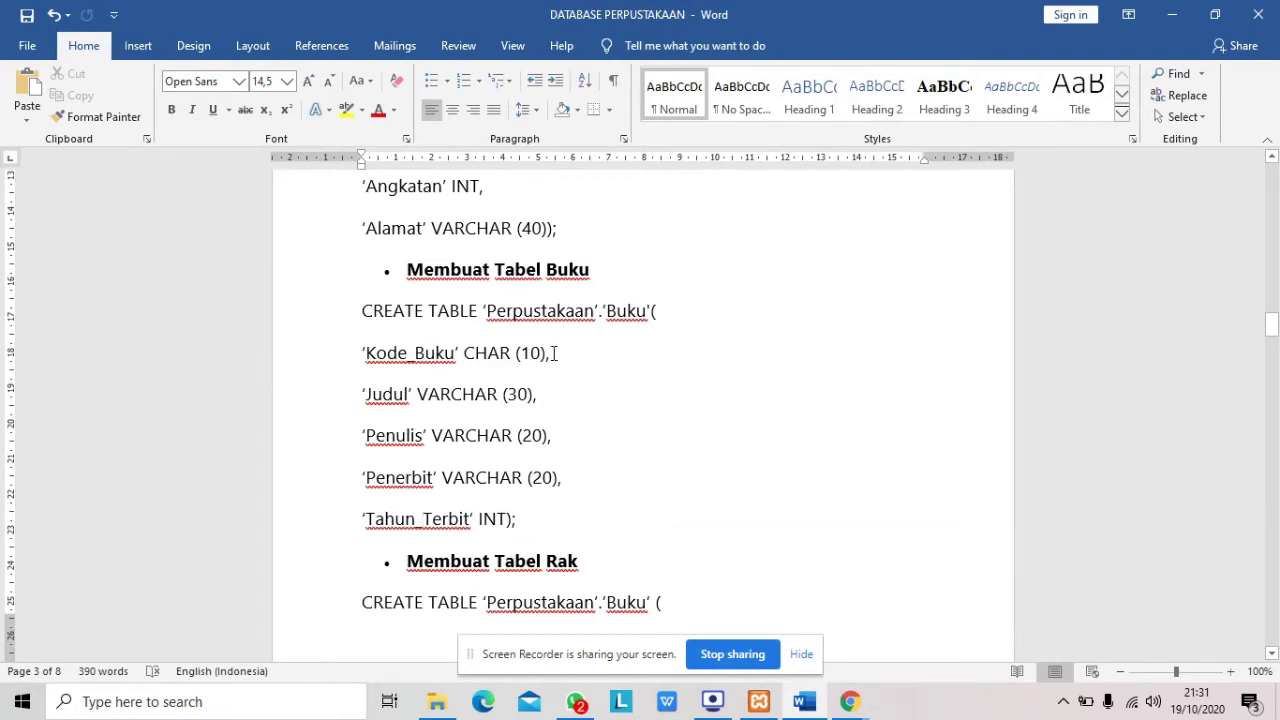
{"action": "left_click_drag", "start_coordinate": [562, 368], "coordinate": [294, 363]}
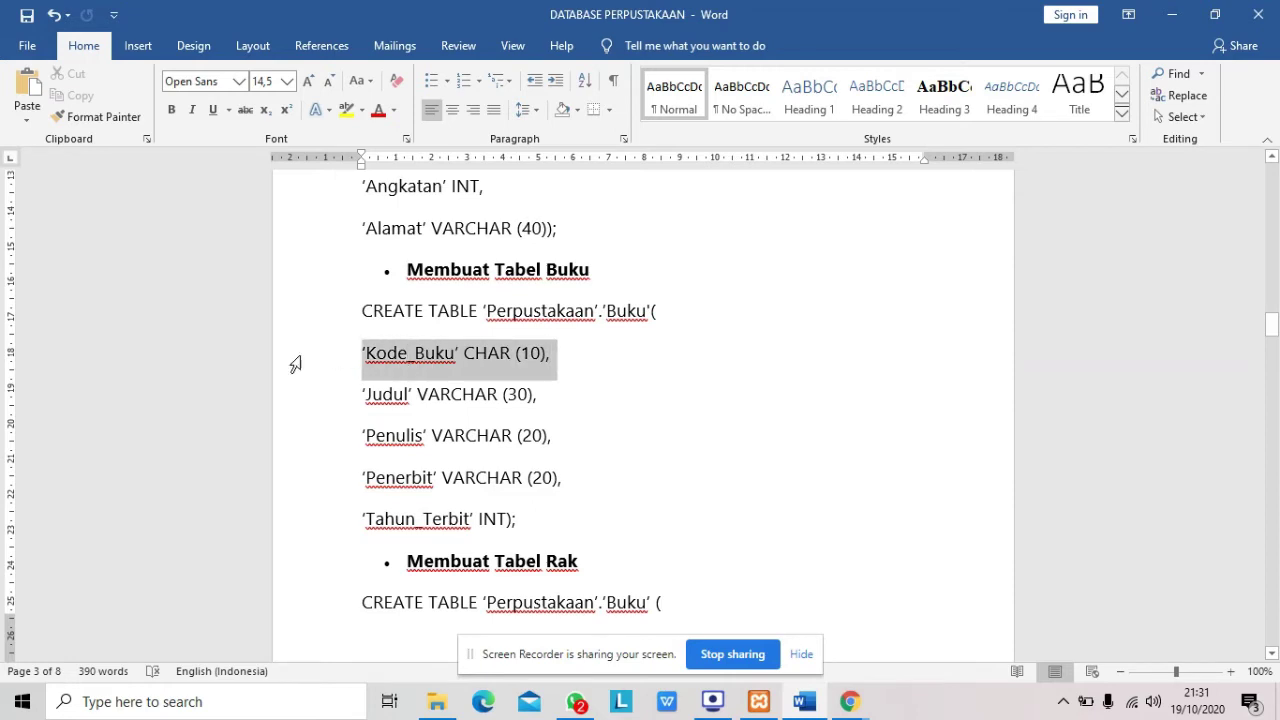
Step: Switch to phpMyAdmin and start a new table named buku with 5 columns in the perpustakaan database
{"action": "left_click", "coordinate": [849, 701]}
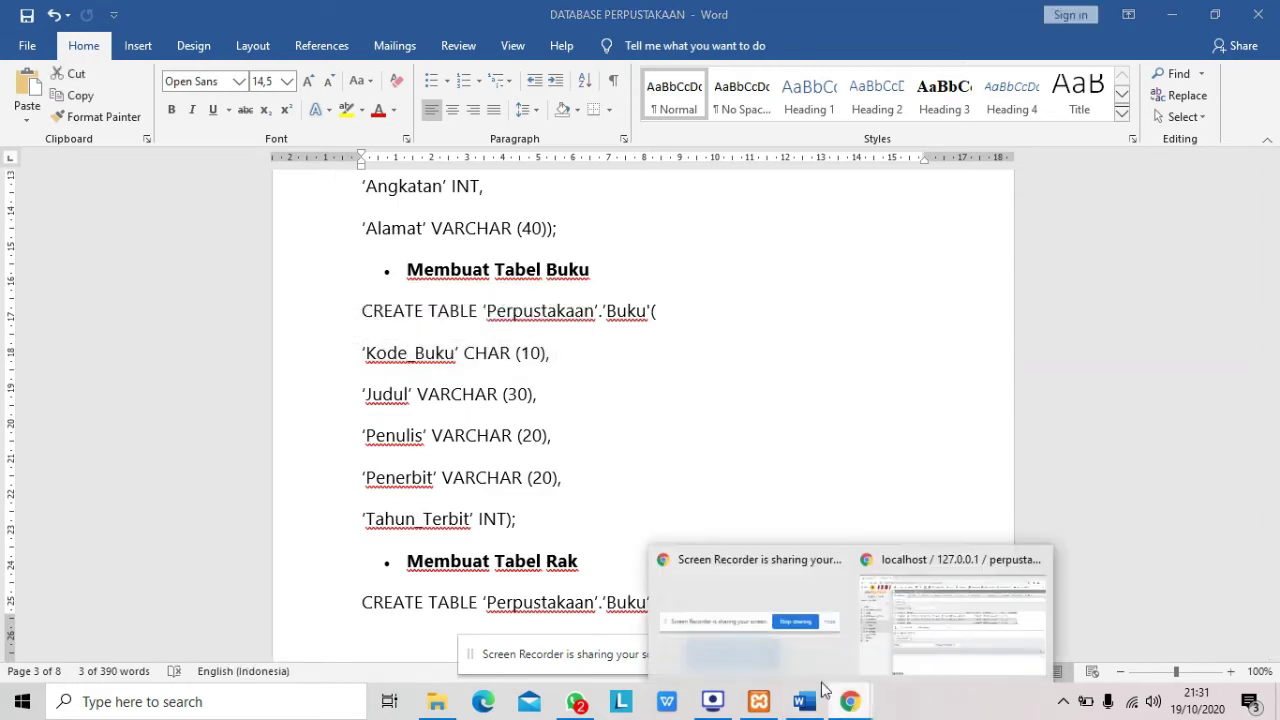
{"action": "left_click", "coordinate": [946, 630]}
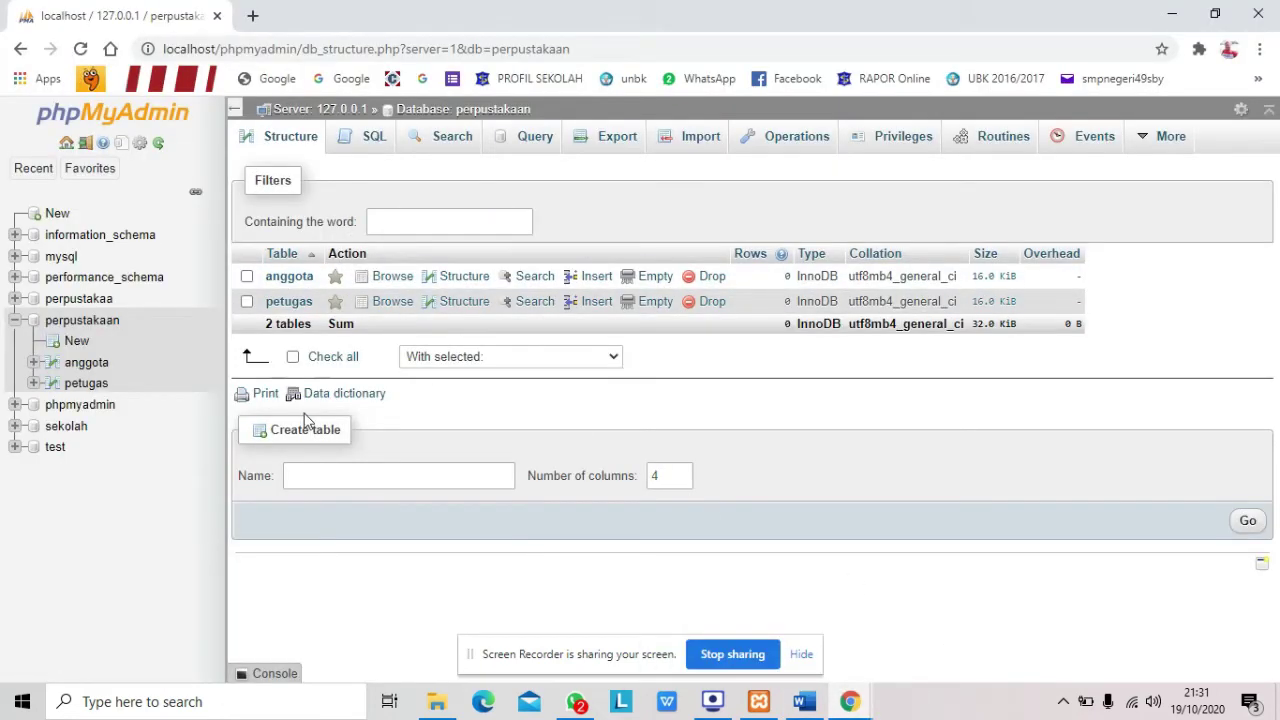
{"action": "left_click", "coordinate": [308, 470]}
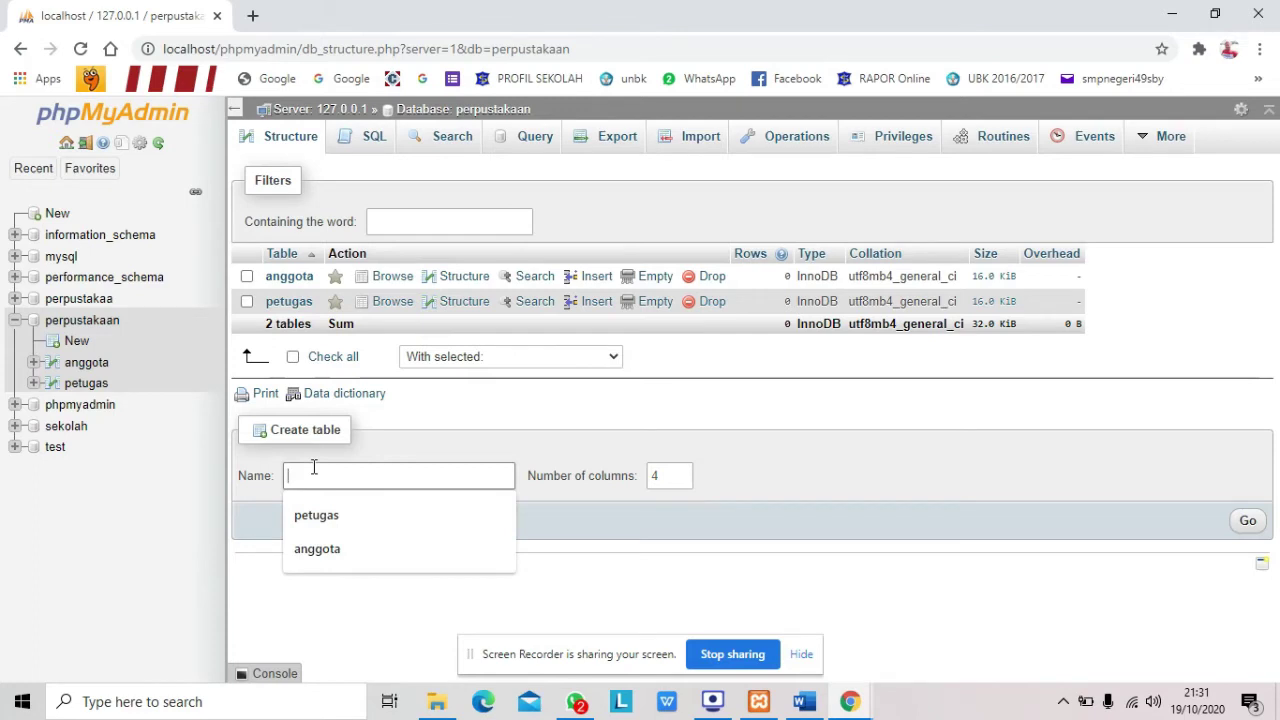
{"action": "type", "text": "buku"}
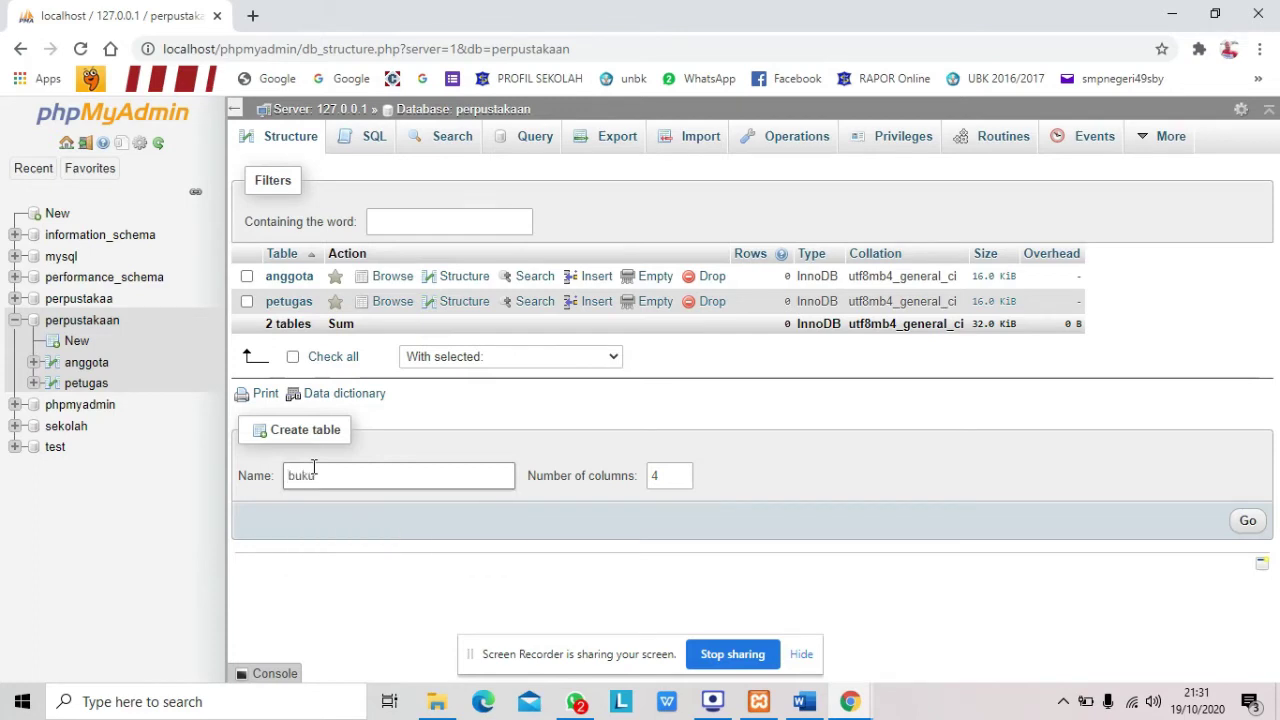
{"action": "double_click", "coordinate": [652, 477]}
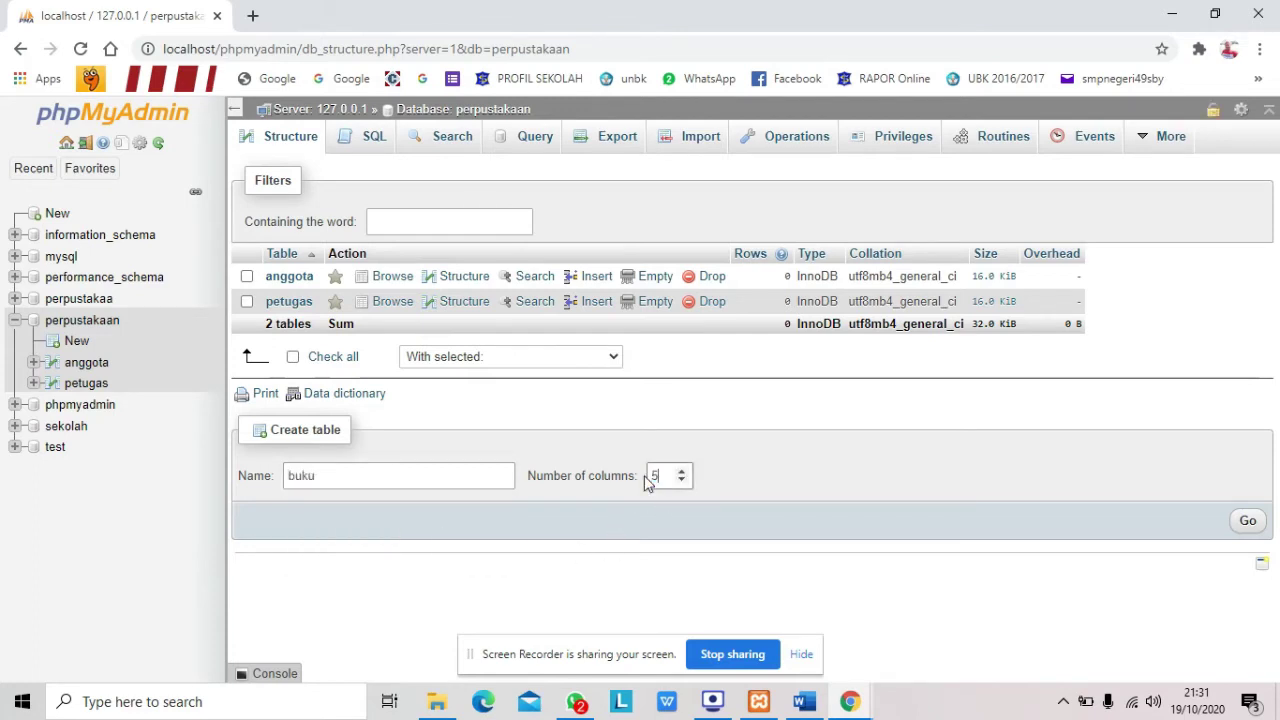
{"action": "left_click", "coordinate": [1248, 521]}
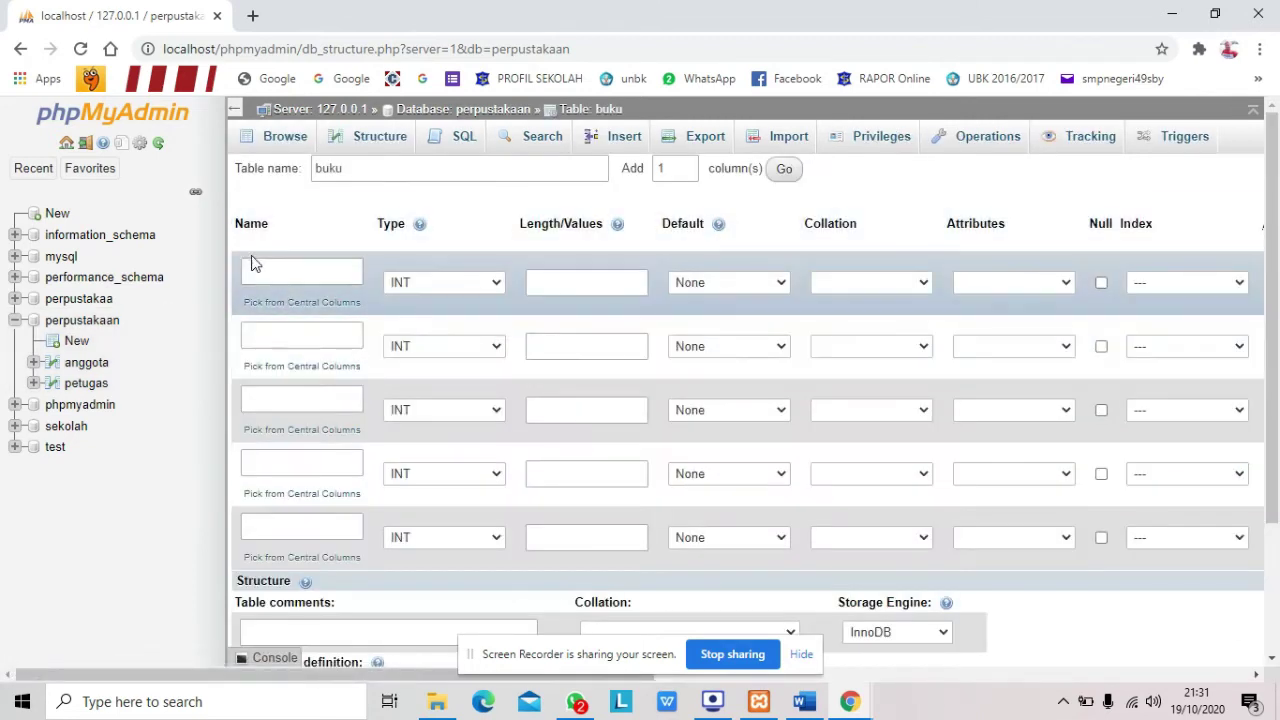
Step: Define the first buku column as kode_buku, CHAR, length 10, checking the Kode_Buku field in the Word document
{"action": "left_click", "coordinate": [253, 271]}
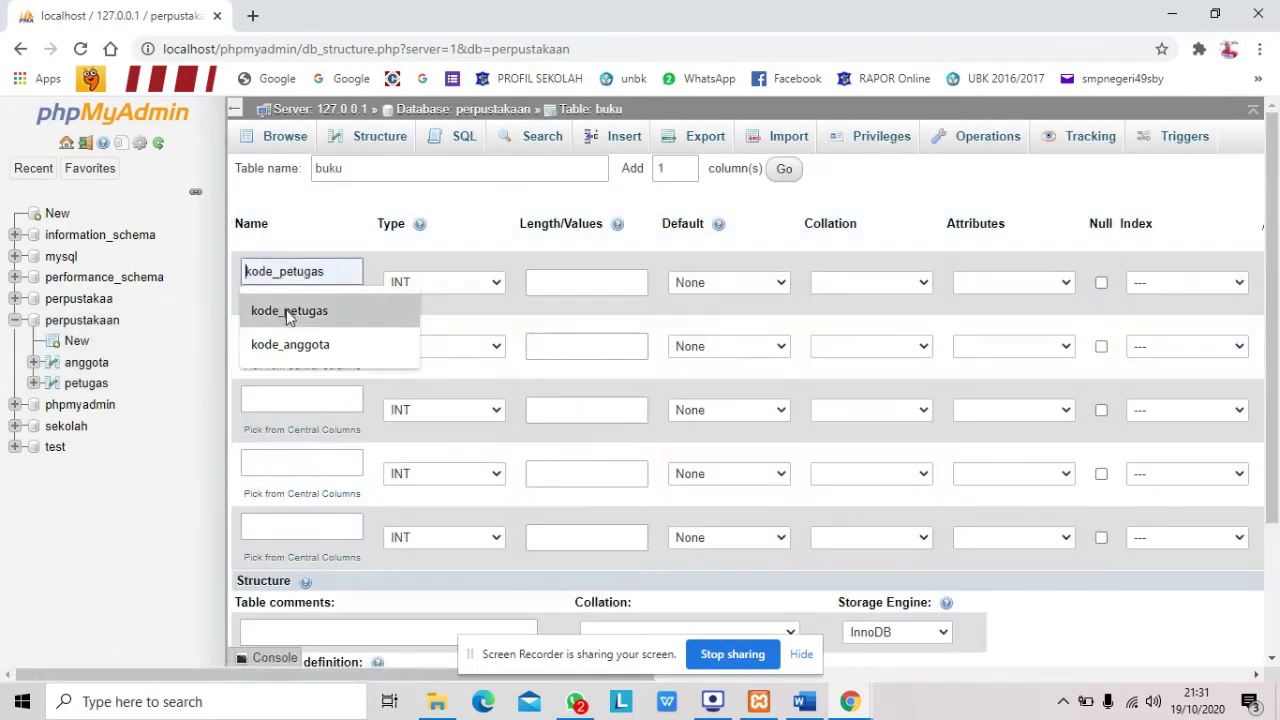
{"action": "type", "text": "kode_buku"}
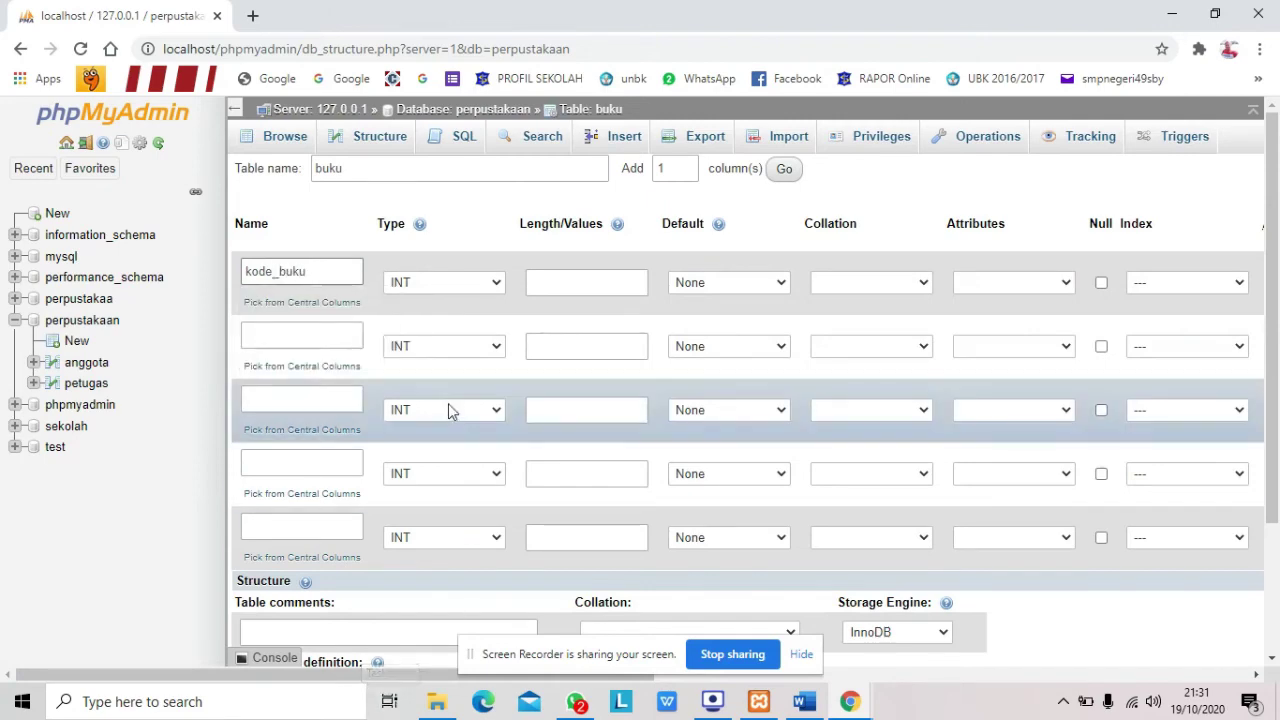
{"action": "left_click", "coordinate": [805, 703]}
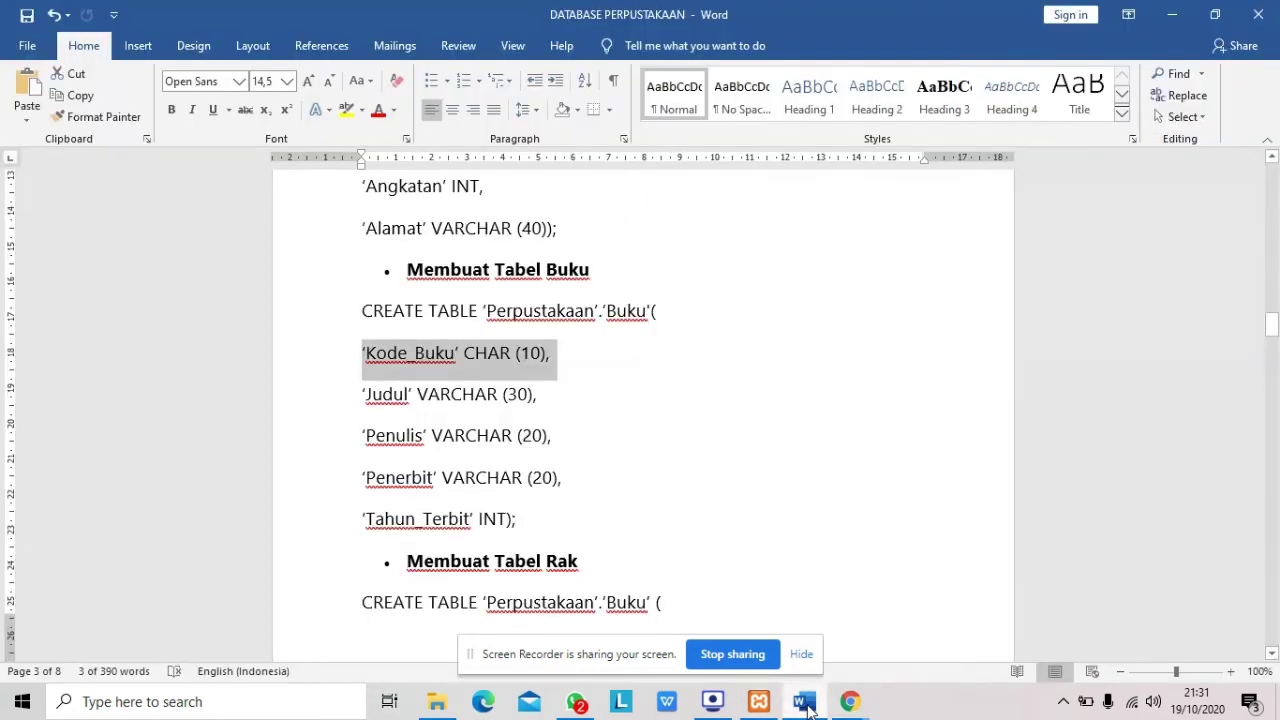
{"action": "left_click", "coordinate": [805, 703]}
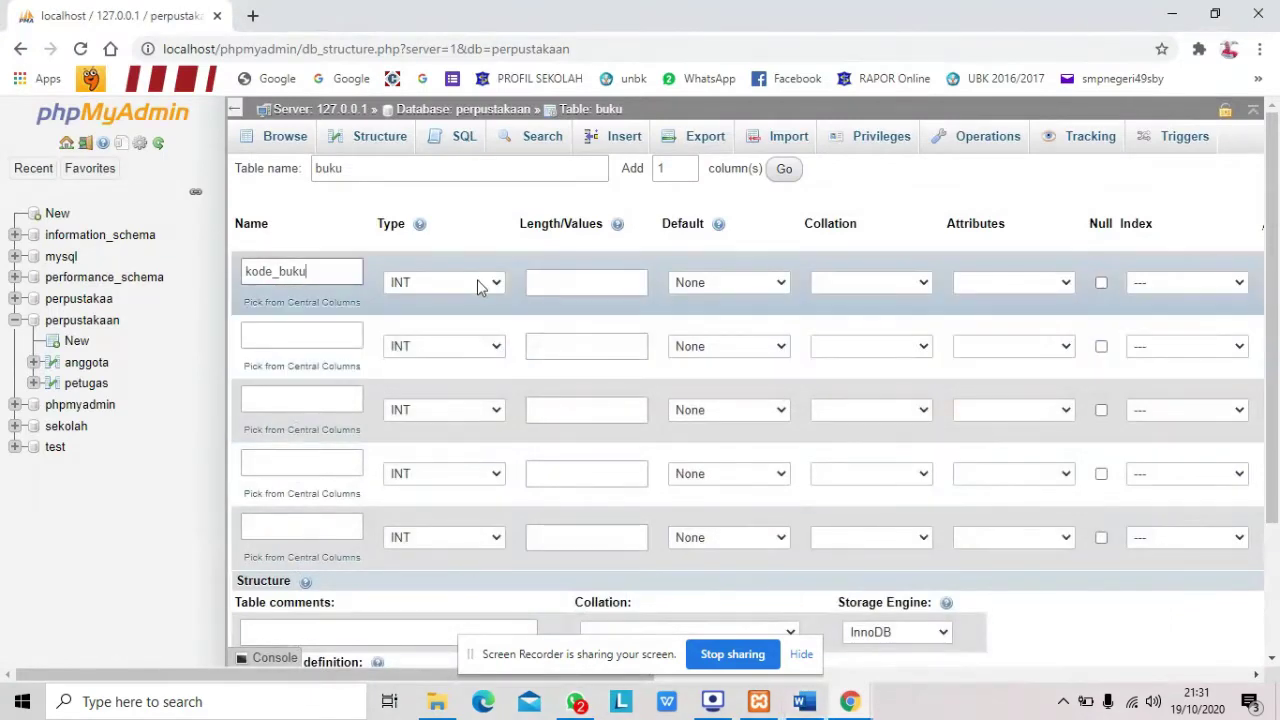
{"action": "left_click", "coordinate": [478, 283]}
{"action": "key", "text": "c"}
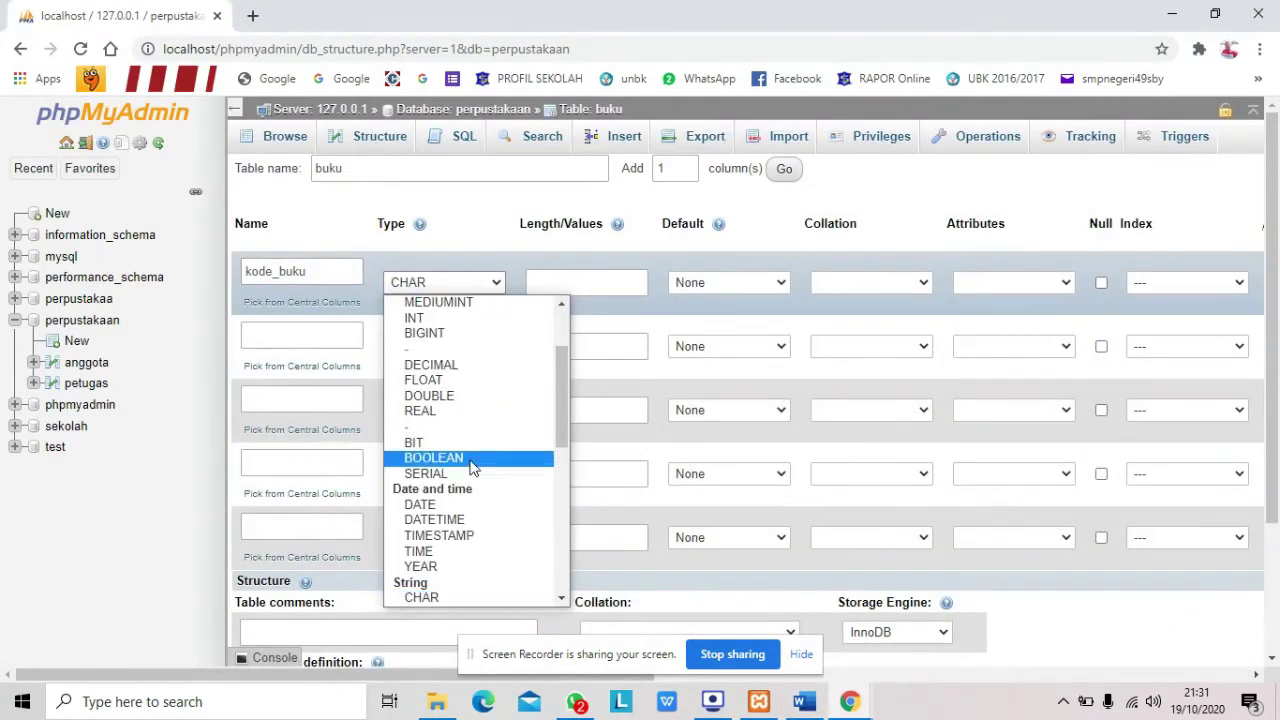
{"action": "left_click", "coordinate": [461, 598]}
{"action": "left_click", "coordinate": [584, 290]}
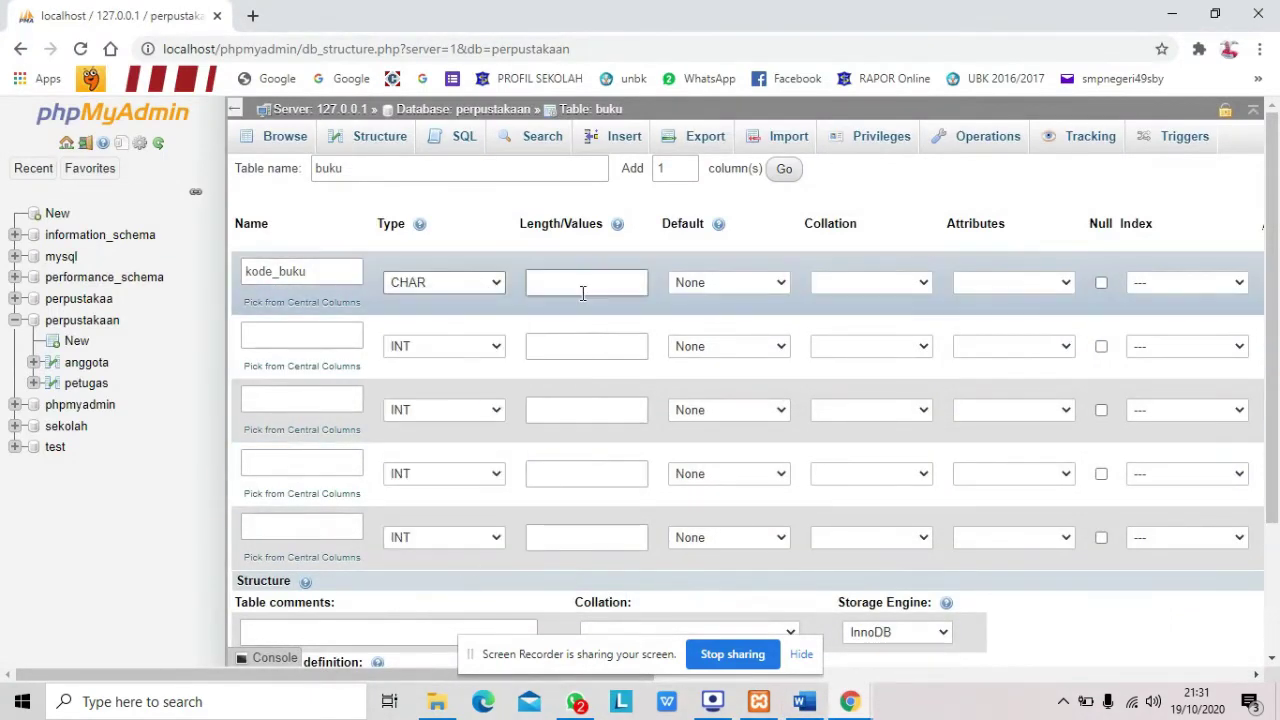
{"action": "type", "text": "10"}
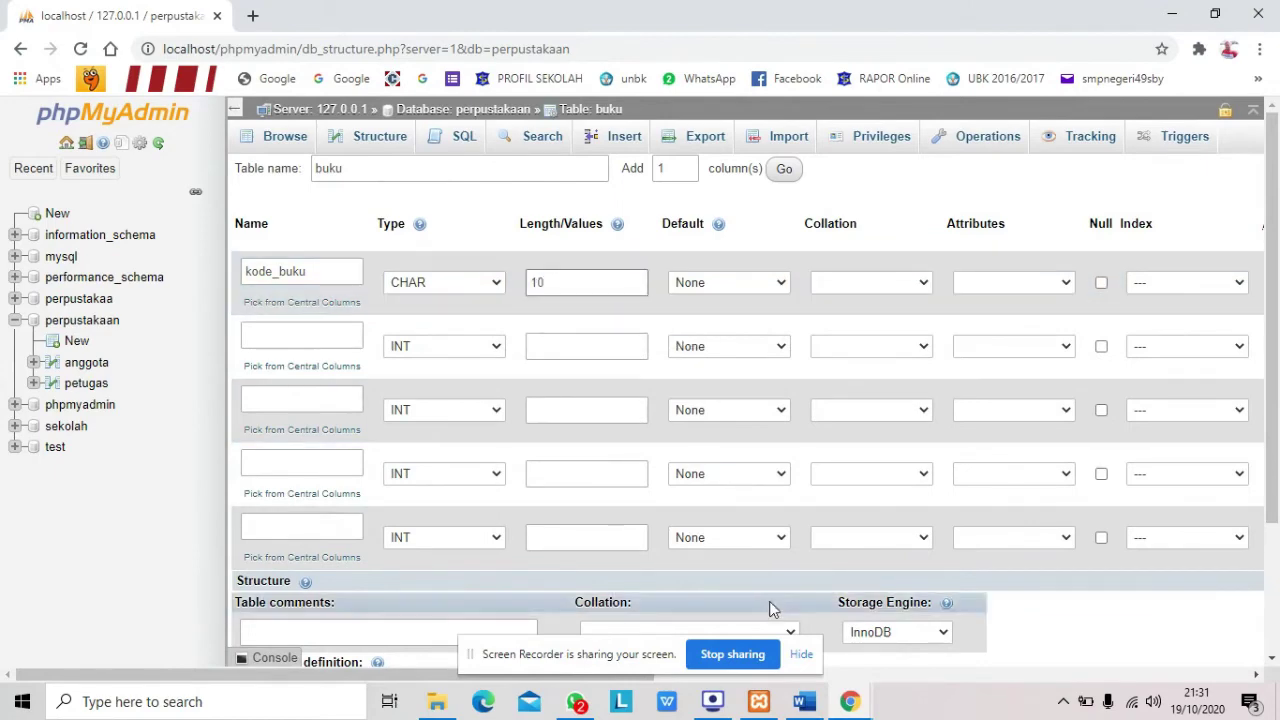
Step: Look up the Judul field in the Word document, and define the second buku column in phpMyAdmin as judul_buku, VARCHAR, length 30
{"action": "left_click", "coordinate": [818, 703]}
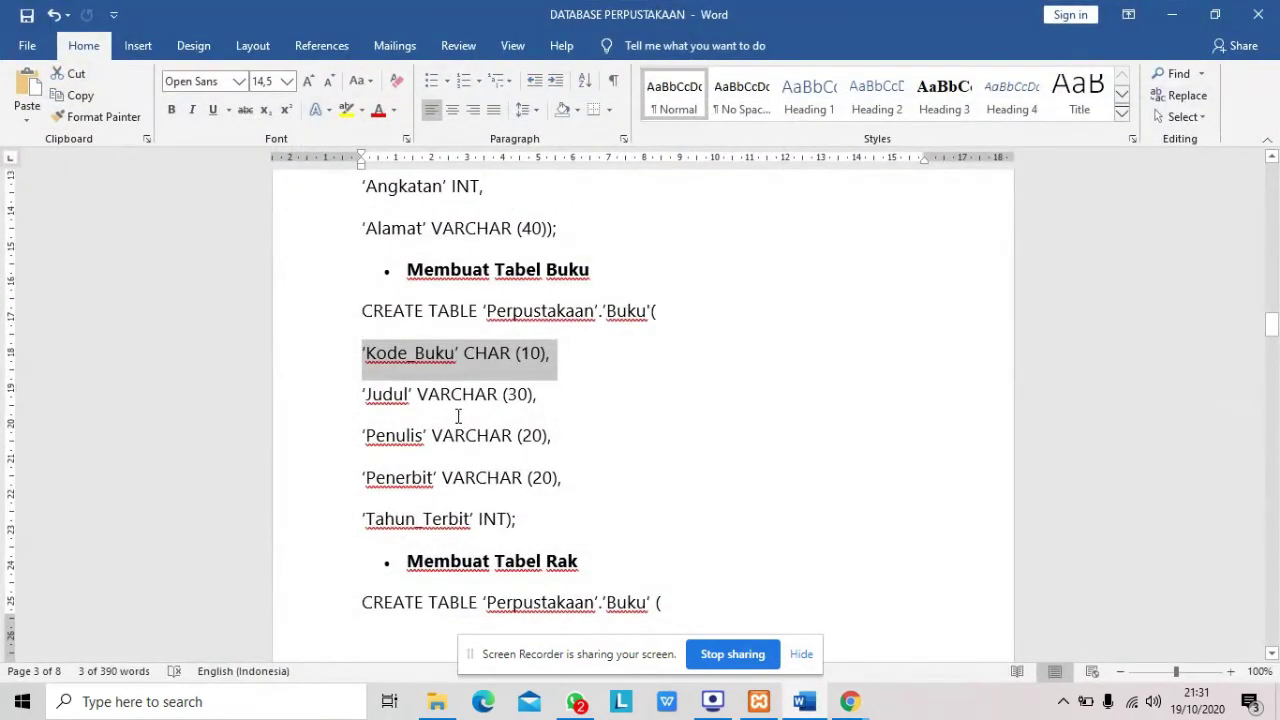
{"action": "left_click", "coordinate": [452, 396]}
{"action": "left_click_drag", "start_coordinate": [352, 390], "coordinate": [571, 391]}
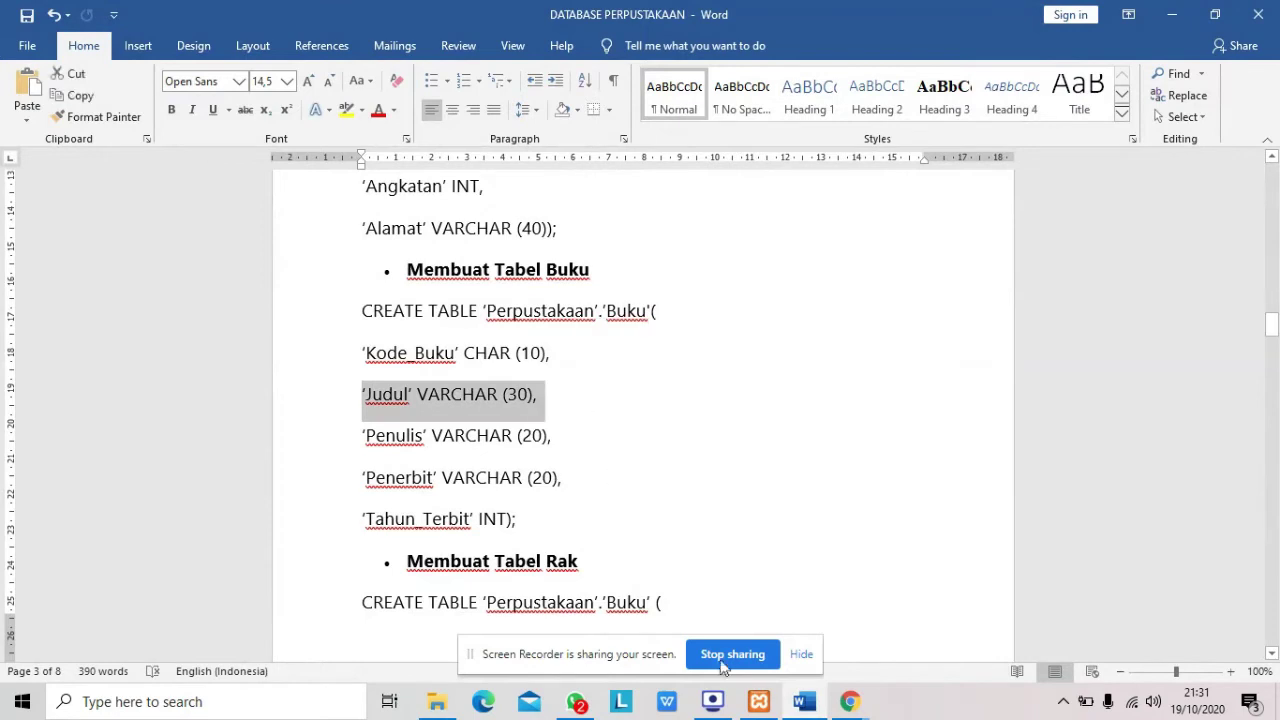
{"action": "left_click", "coordinate": [850, 701]}
{"action": "left_click", "coordinate": [950, 615]}
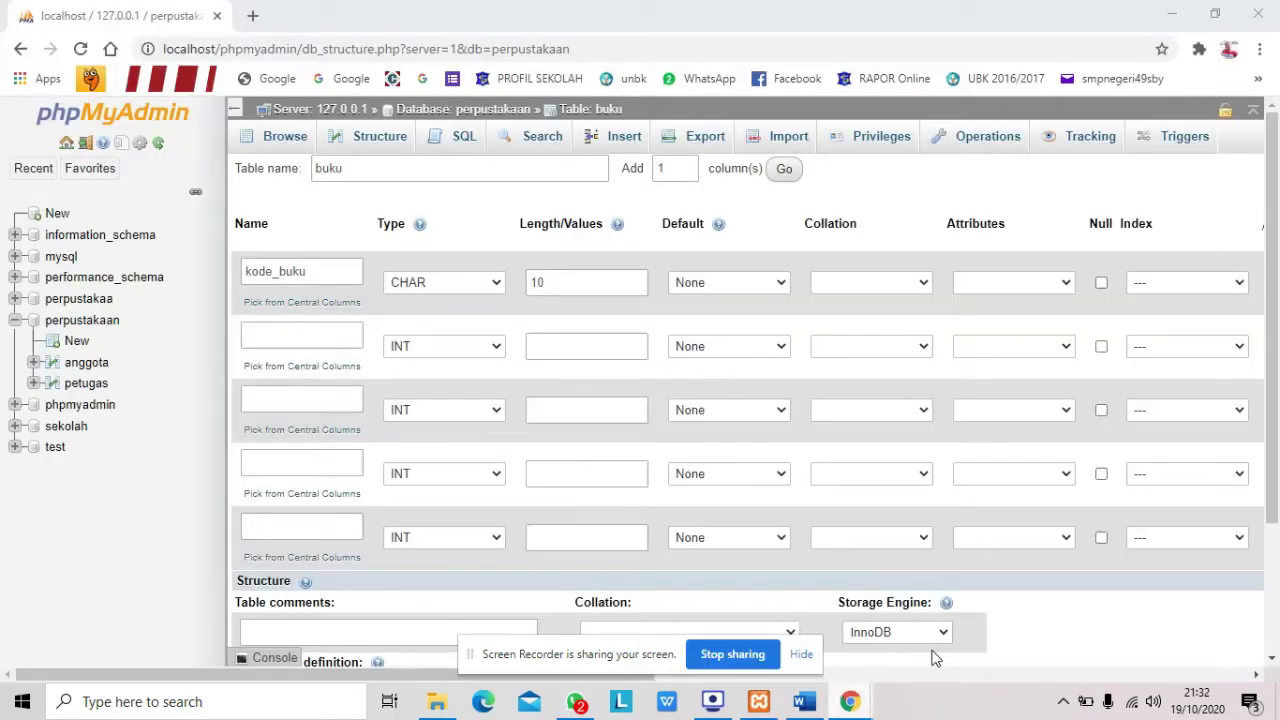
{"action": "left_click", "coordinate": [352, 323]}
{"action": "left_click", "coordinate": [343, 335]}
{"action": "type", "text": "j"}
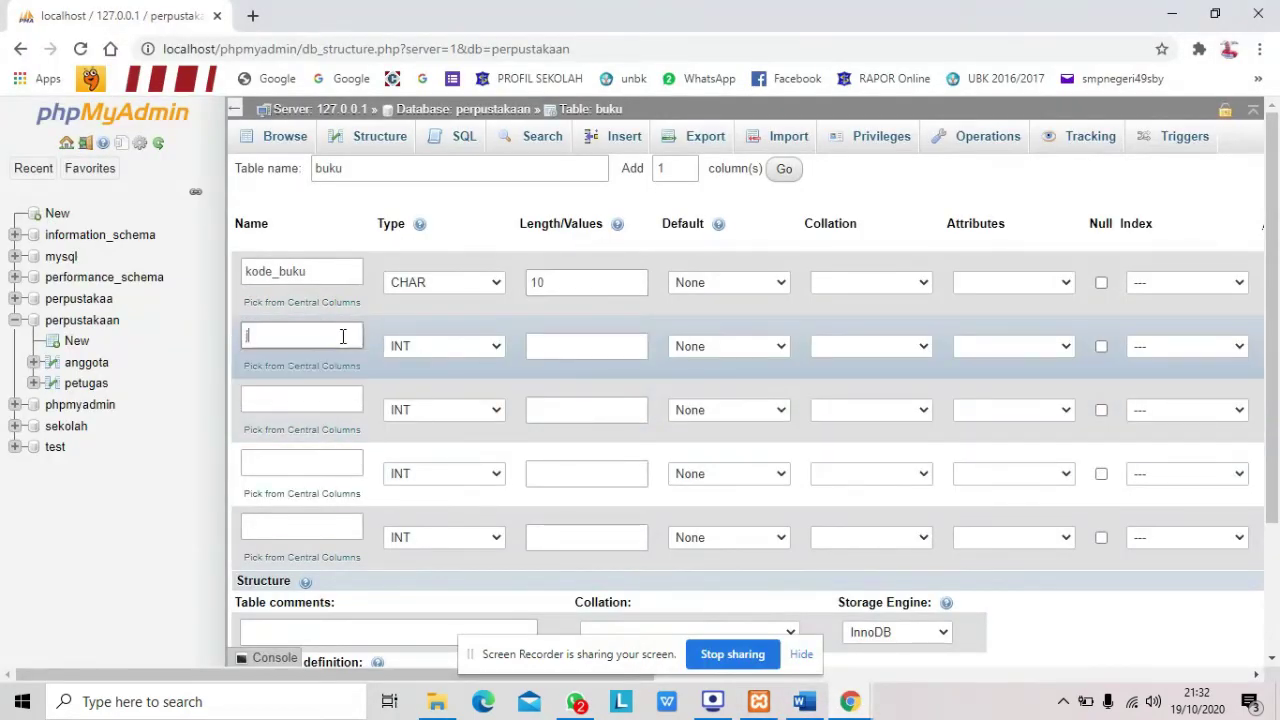
{"action": "type", "text": "udul_buku"}
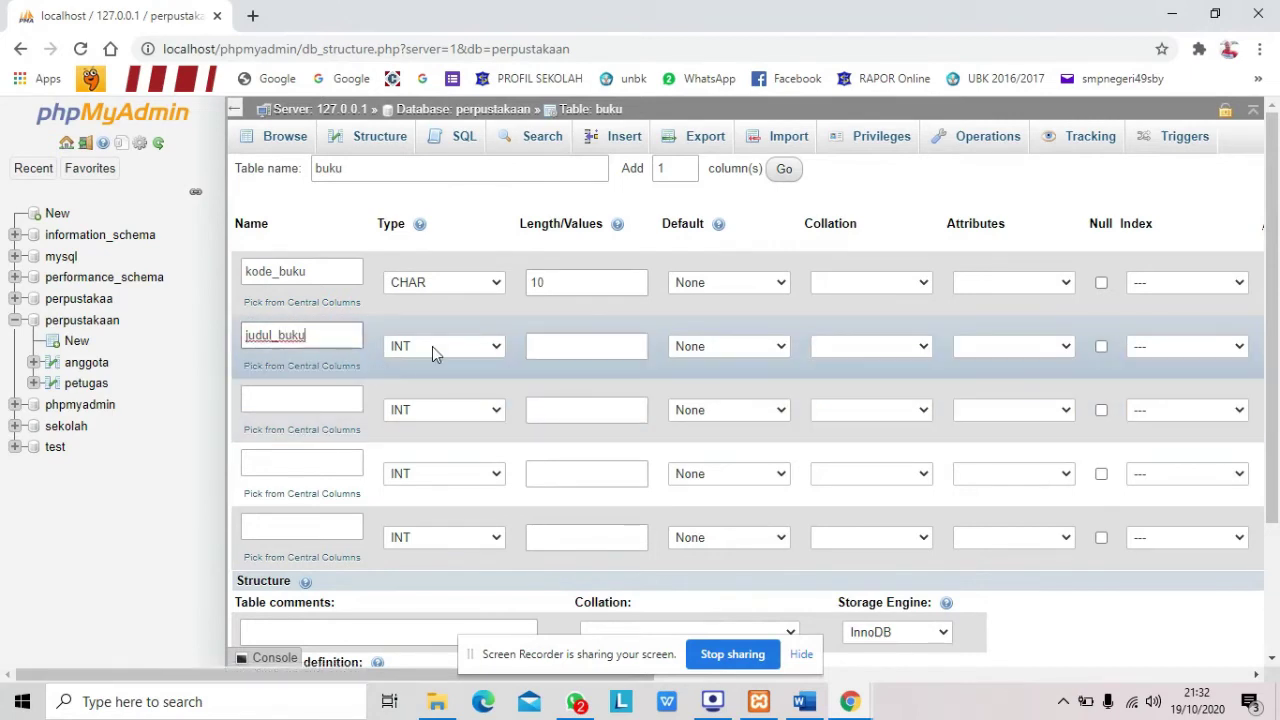
{"action": "left_click", "coordinate": [432, 346]}
{"action": "left_click", "coordinate": [437, 377]}
{"action": "left_click", "coordinate": [437, 377]}
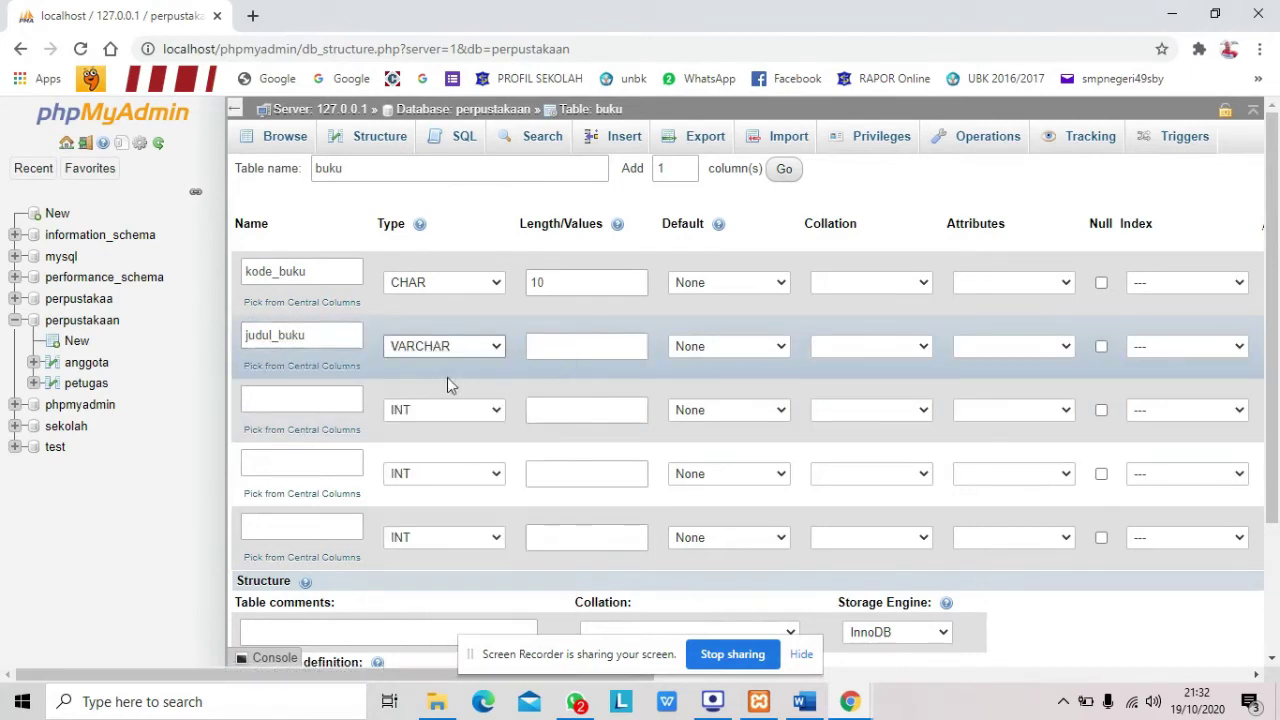
{"action": "left_click", "coordinate": [550, 350]}
{"action": "type", "text": "30"}
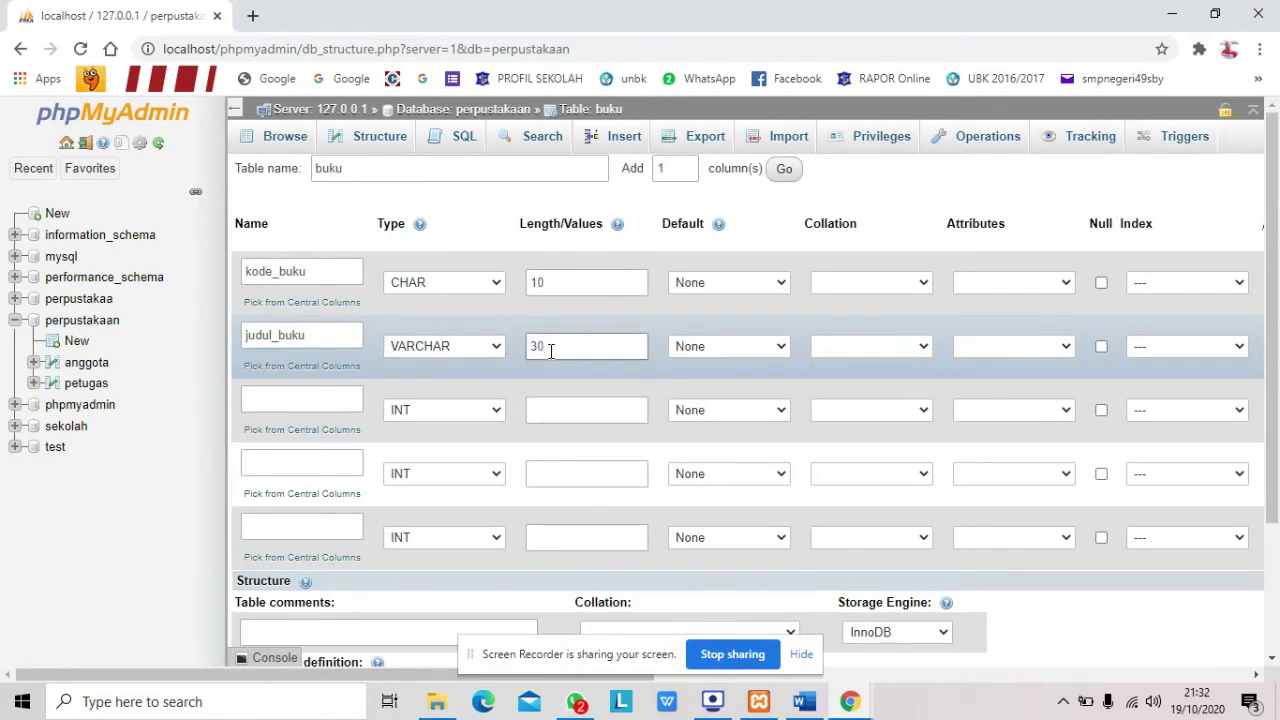
Step: Look up the Penulis field in the Word document, and define the third buku column in phpMyAdmin as penulis, VARCHAR, length 20
{"action": "left_click", "coordinate": [799, 702]}
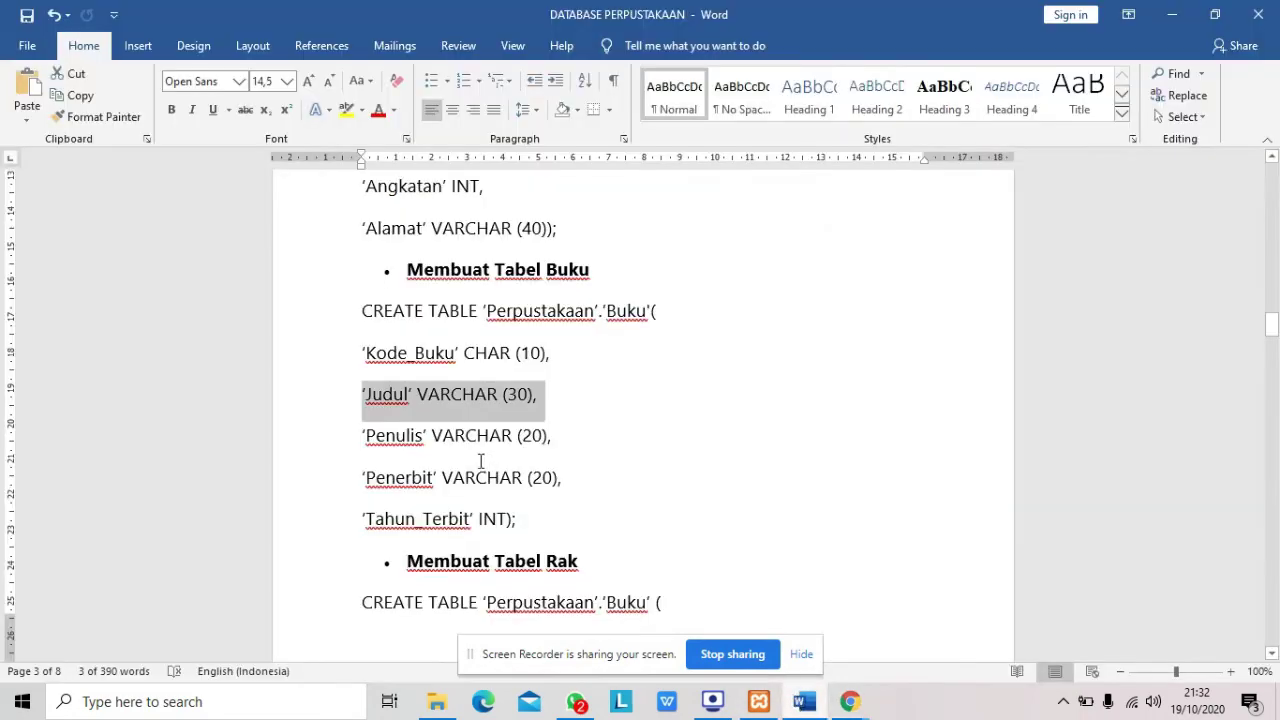
{"action": "left_click", "coordinate": [340, 441]}
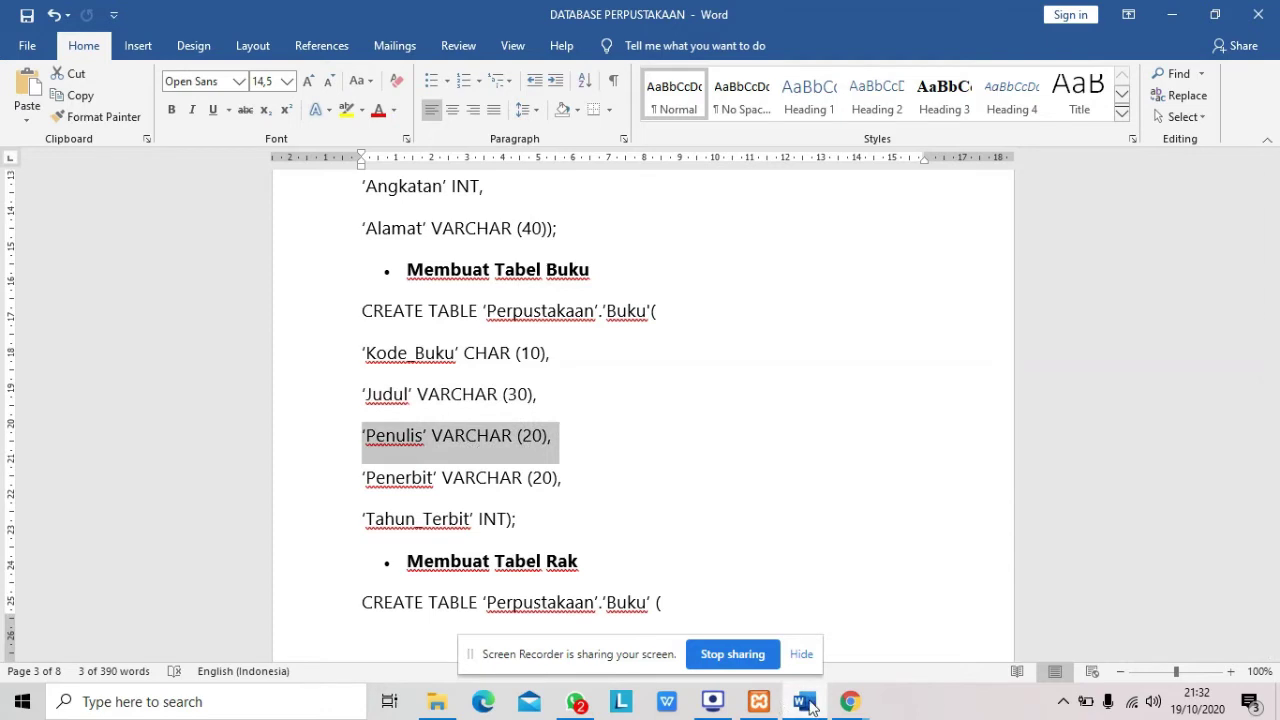
{"action": "mouse_move", "coordinate": [843, 705]}
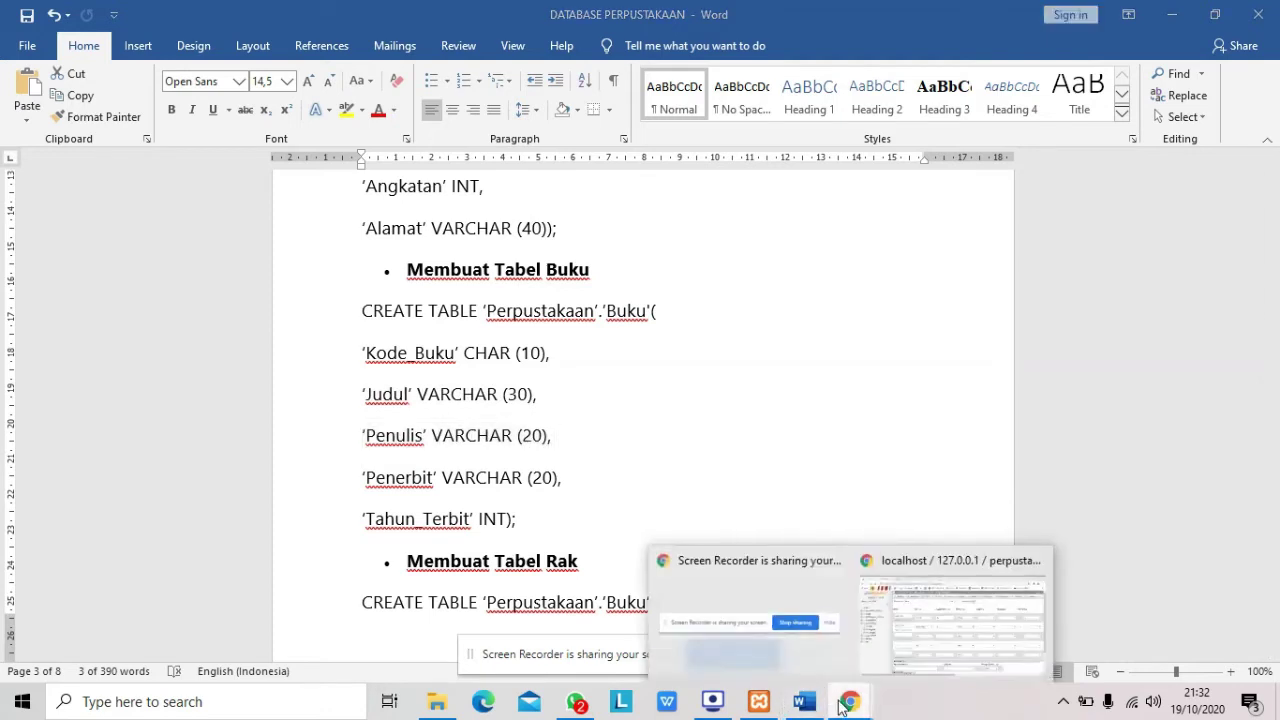
{"action": "left_click", "coordinate": [908, 652]}
{"action": "left_click", "coordinate": [330, 400]}
{"action": "type", "text": "penulis"}
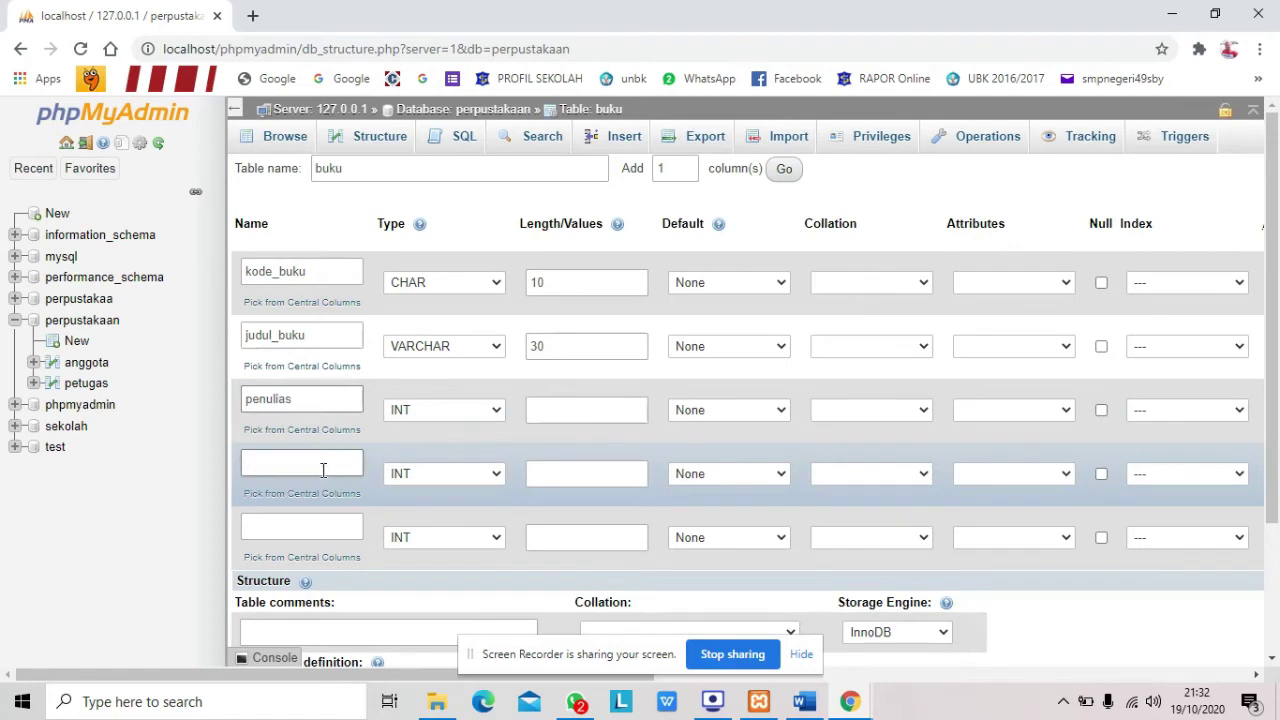
{"action": "left_click", "coordinate": [434, 410]}
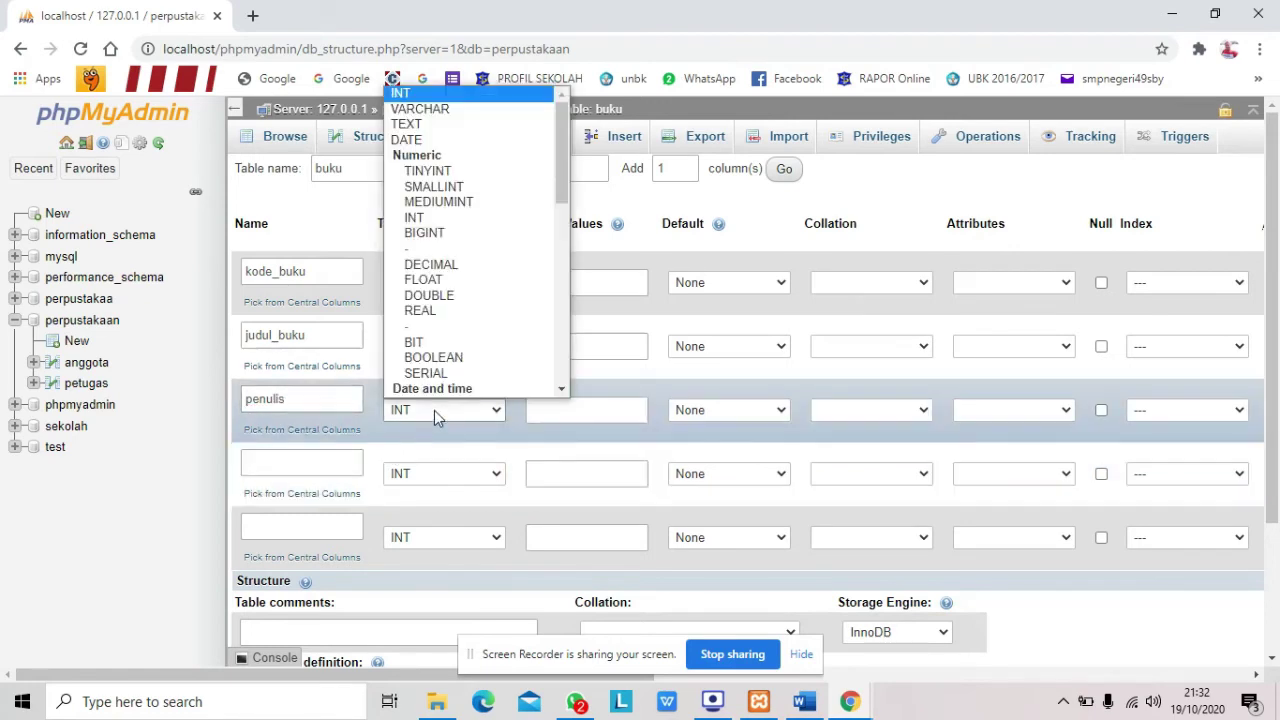
{"action": "left_click", "coordinate": [433, 110]}
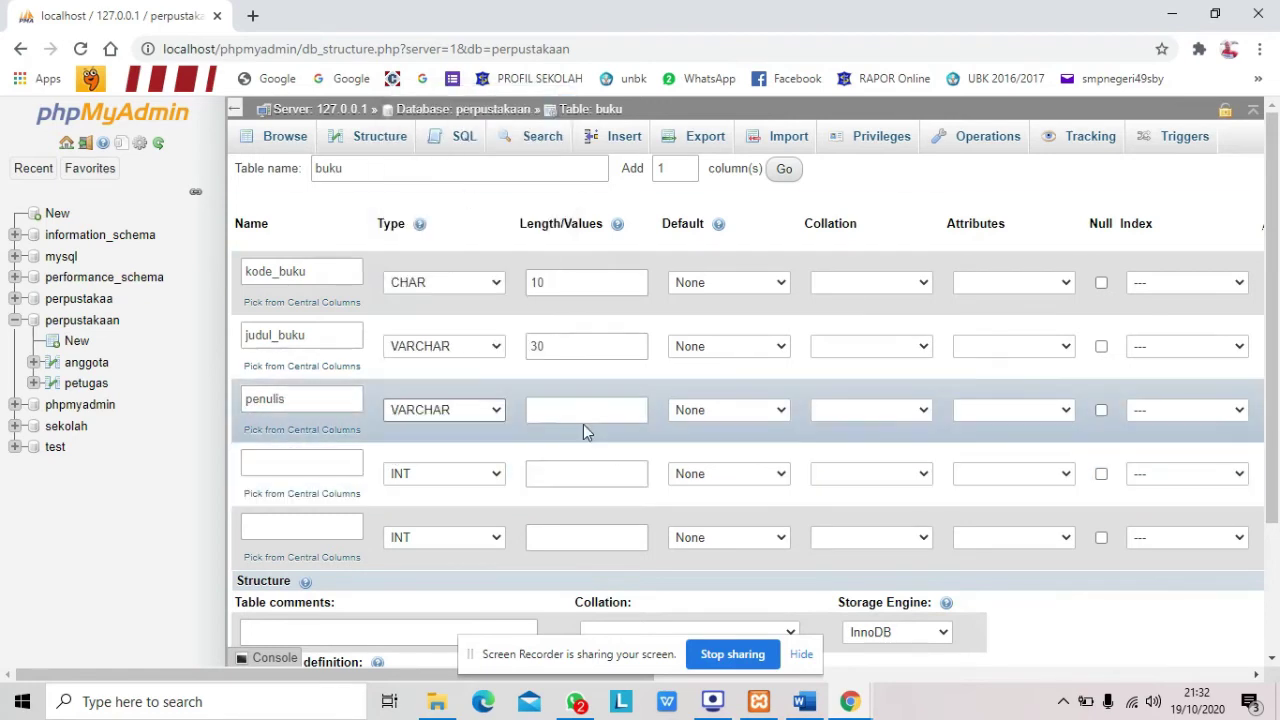
{"action": "left_click", "coordinate": [588, 411]}
{"action": "type", "text": "20"}
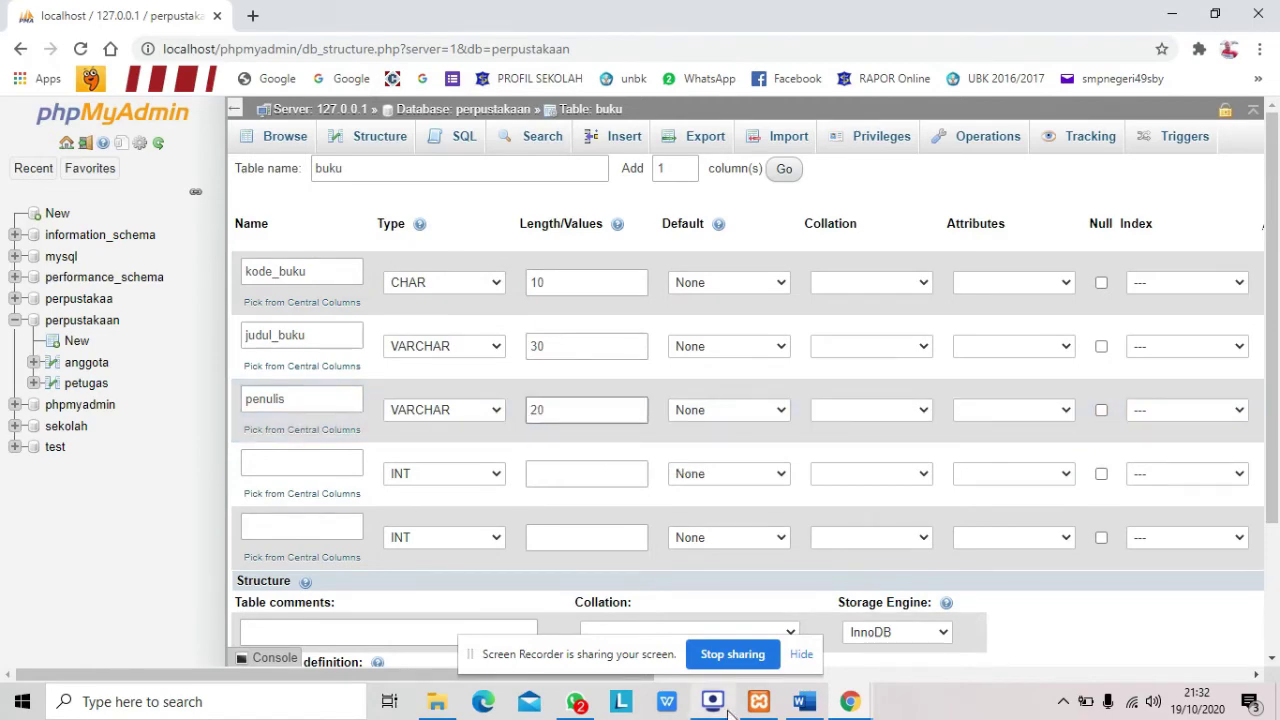
Step: Look up the Penerbit field in the Word document, and define the fourth buku column in phpMyAdmin as penerbit, VARCHAR, length 20
{"action": "left_click", "coordinate": [759, 703]}
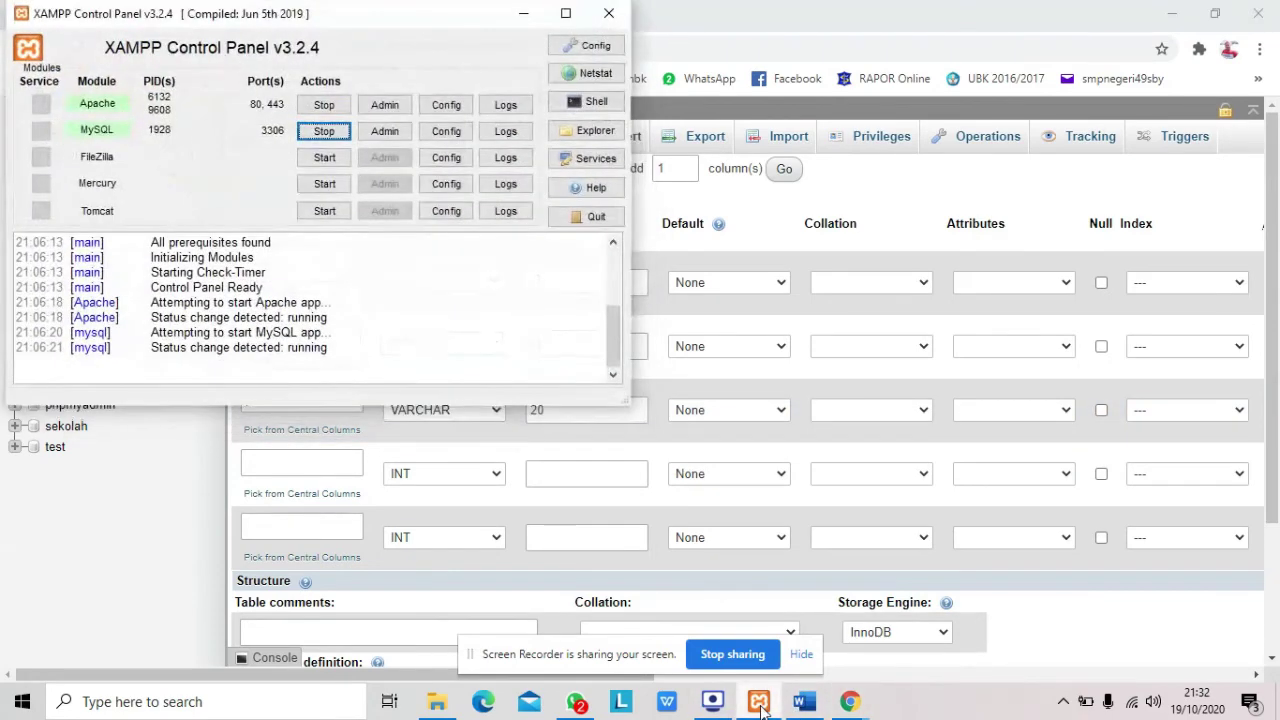
{"action": "left_click", "coordinate": [759, 703]}
{"action": "left_click", "coordinate": [803, 703]}
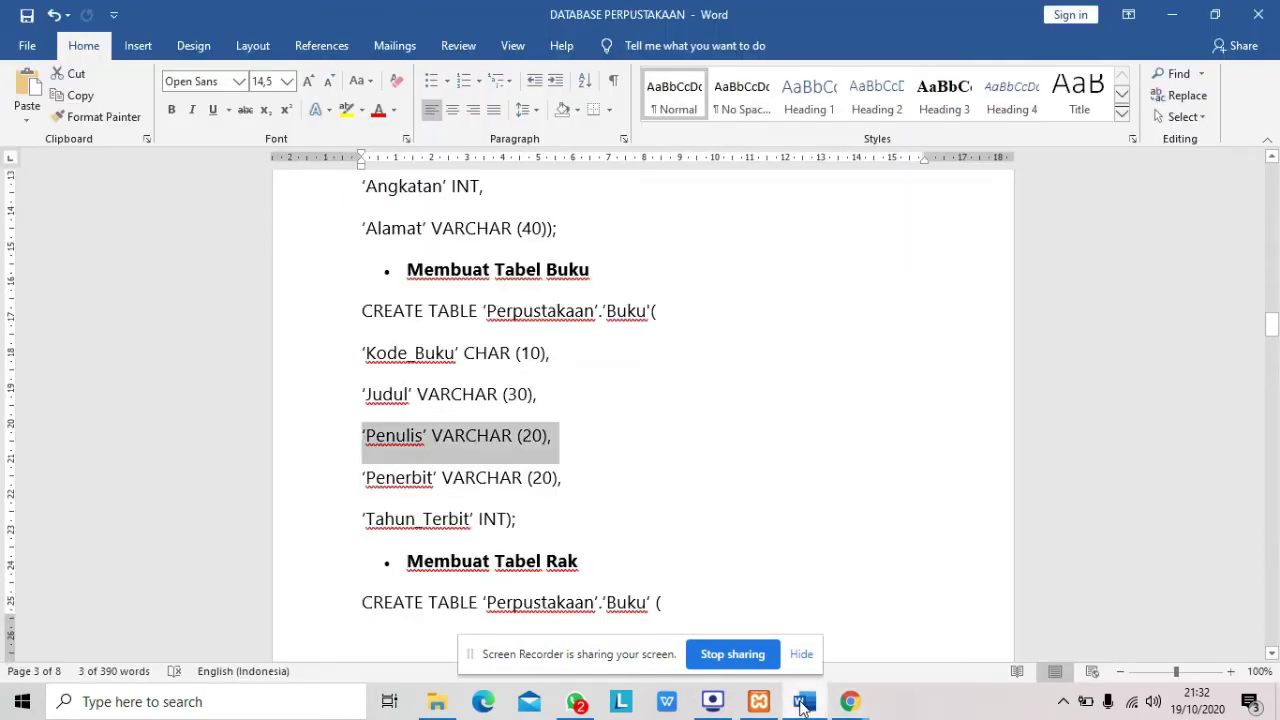
{"action": "left_click_drag", "start_coordinate": [366, 477], "coordinate": [611, 509]}
{"action": "left_click", "coordinate": [850, 701]}
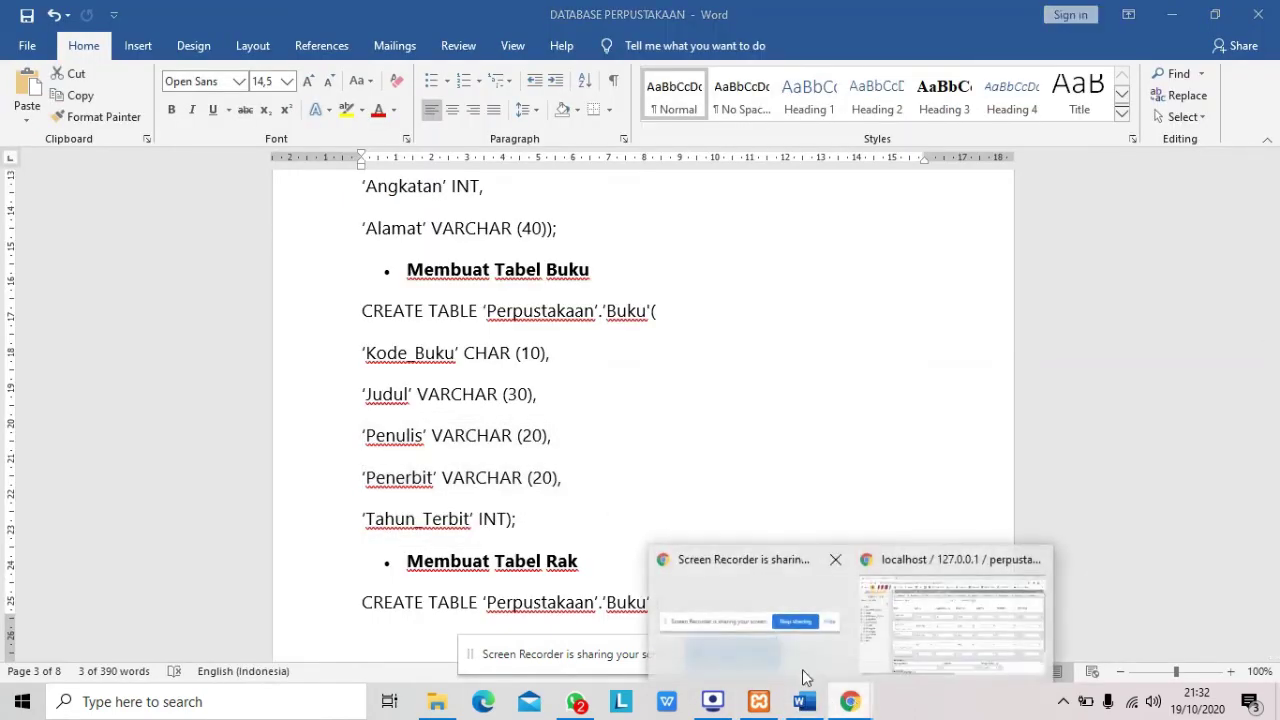
{"action": "left_click", "coordinate": [907, 635]}
{"action": "left_click", "coordinate": [344, 462]}
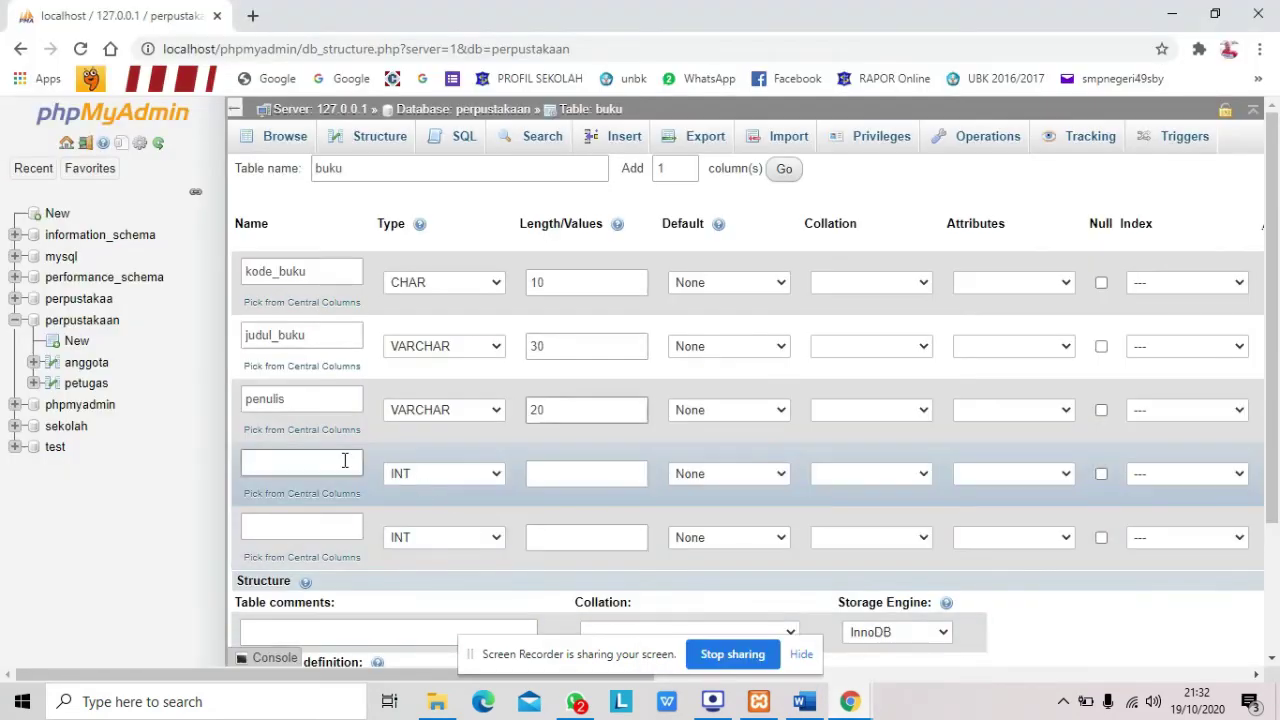
{"action": "type", "text": "penerbit"}
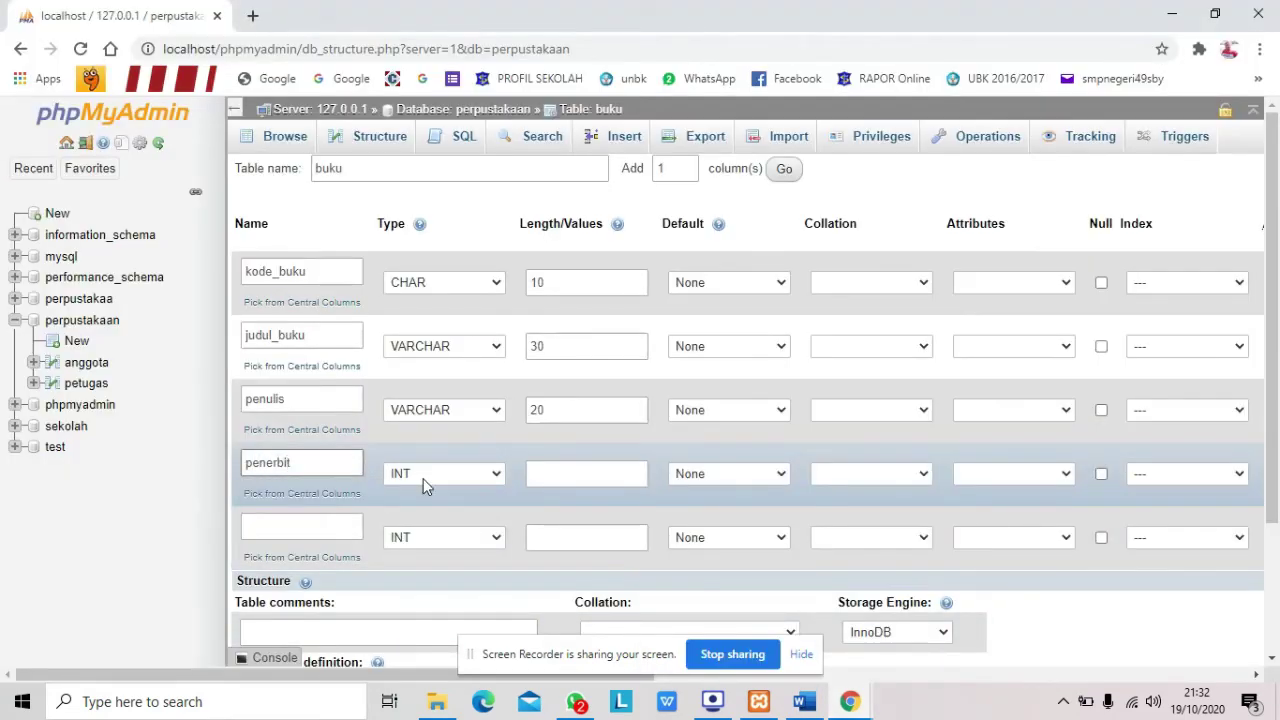
{"action": "left_click", "coordinate": [423, 478]}
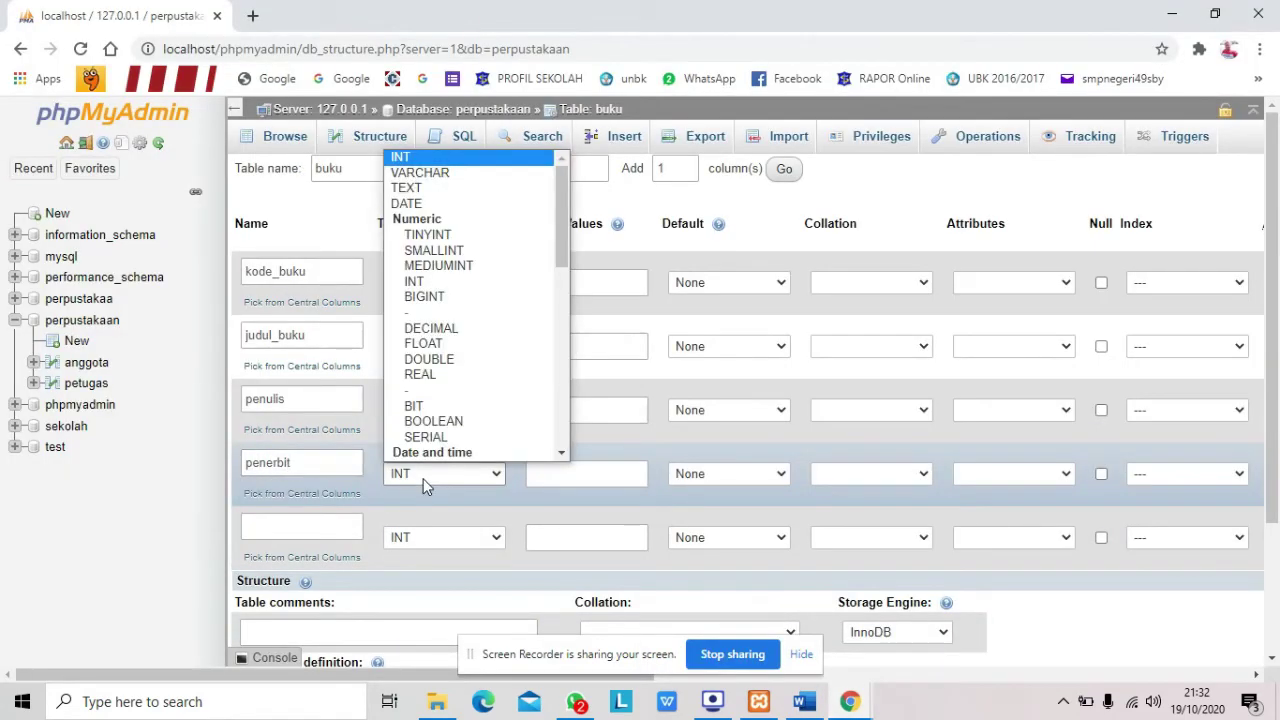
{"action": "key", "text": "Down"}
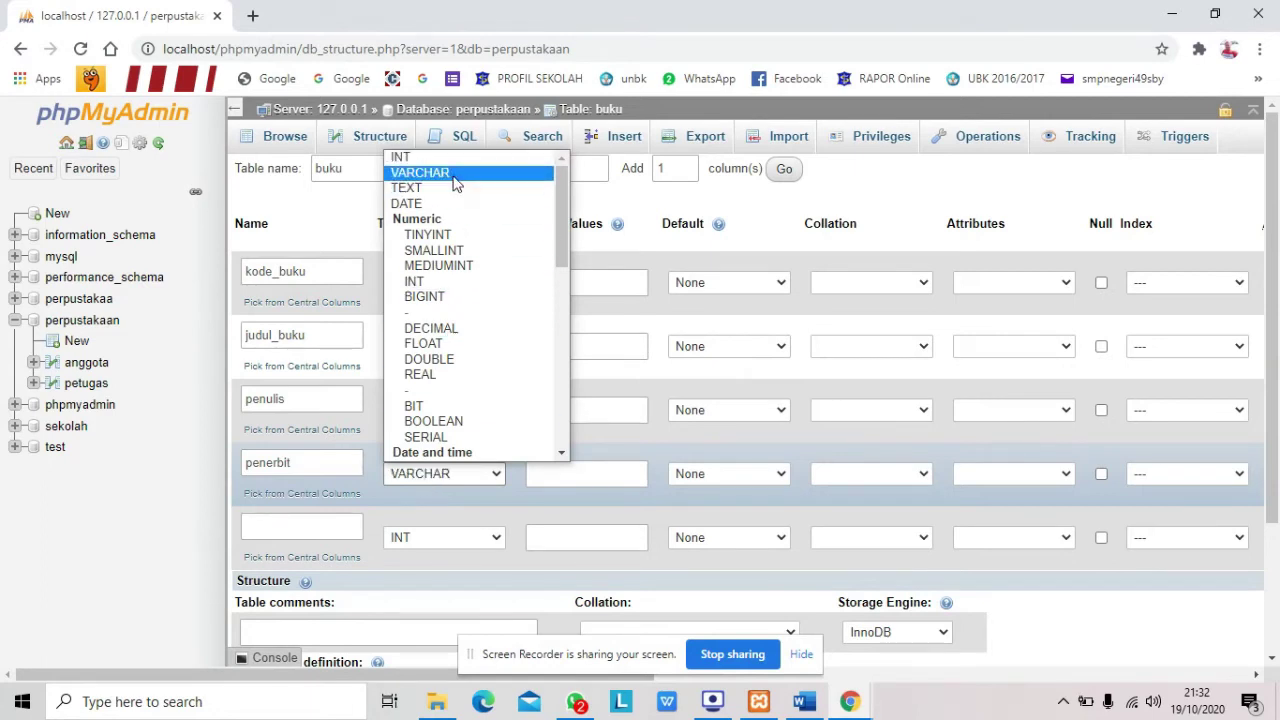
{"action": "left_click", "coordinate": [455, 176]}
{"action": "left_click", "coordinate": [540, 472]}
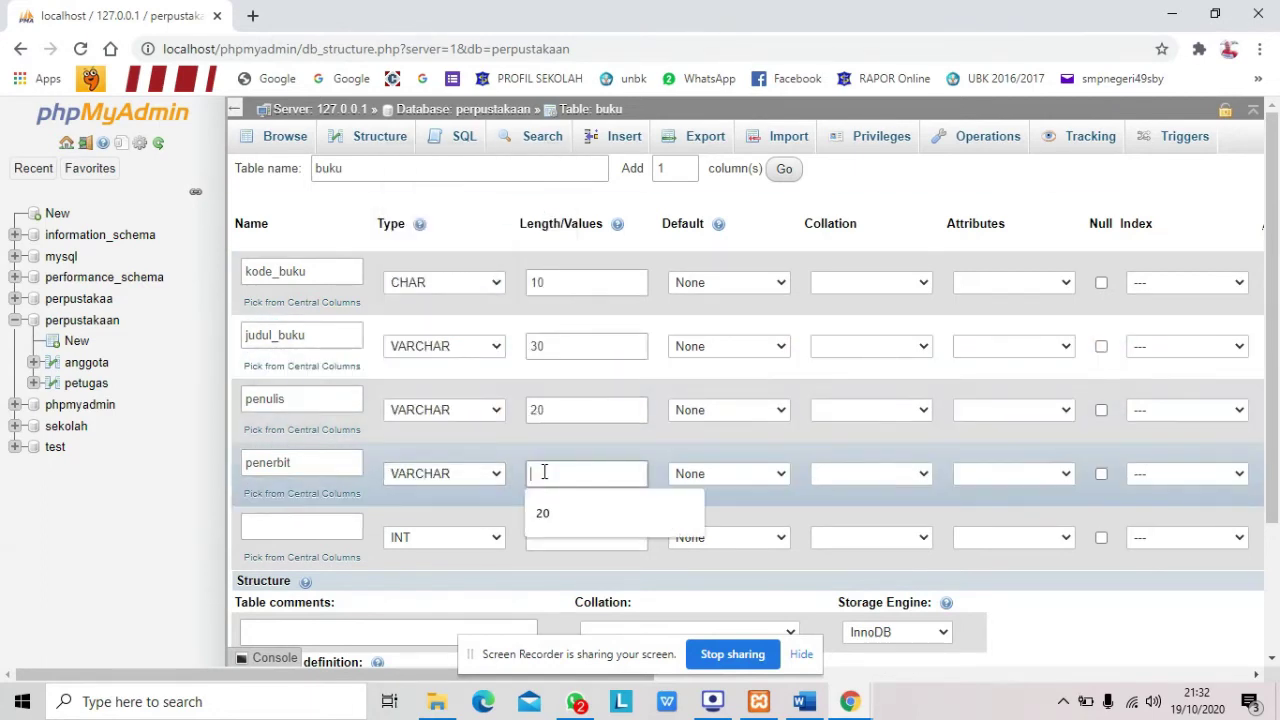
{"action": "type", "text": "20"}
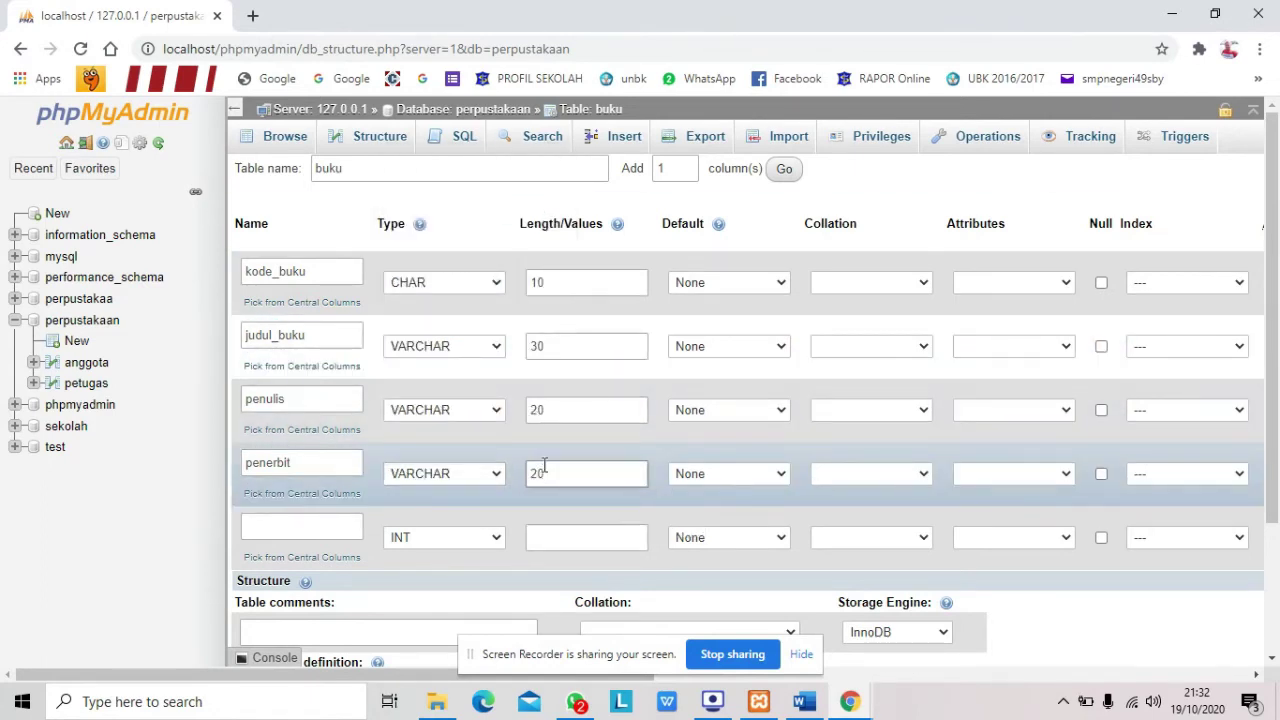
Step: Check the Tahun_Terbit field in the Word document, name the fifth buku column tahun_terbit in phpMyAdmin with type INT, and save the table
{"action": "left_click", "coordinate": [806, 703]}
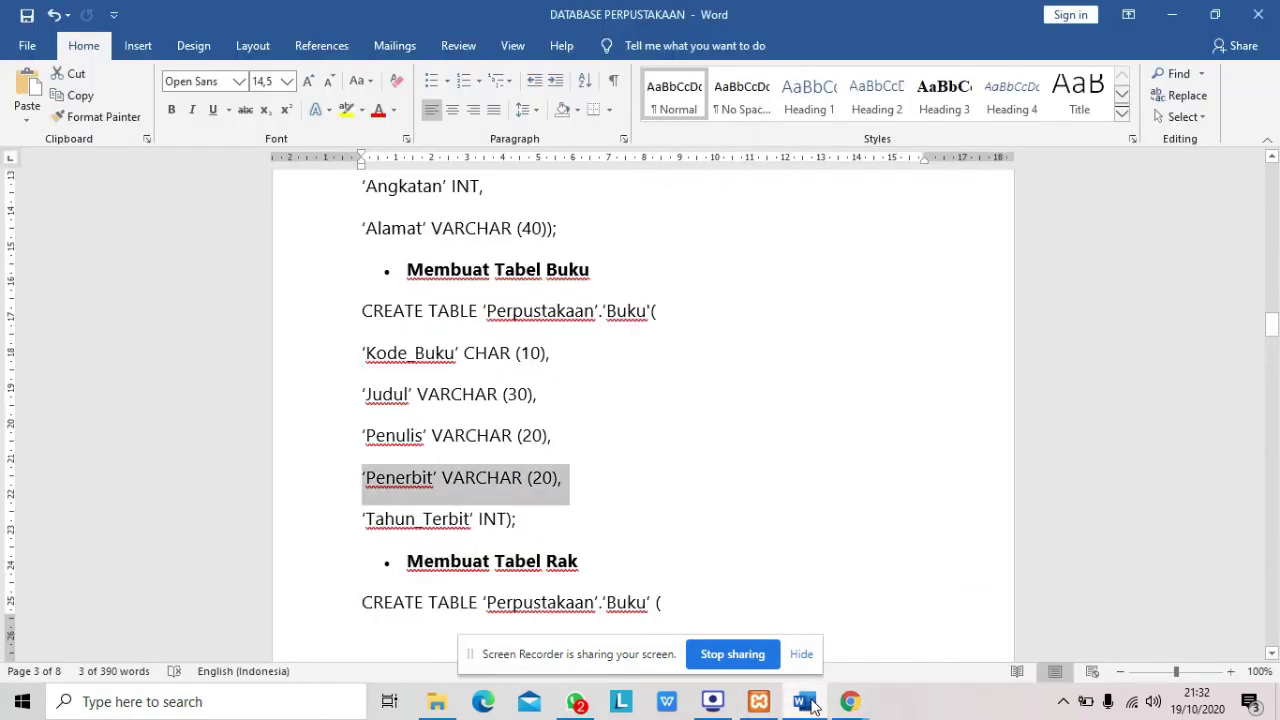
{"action": "left_click", "coordinate": [850, 703]}
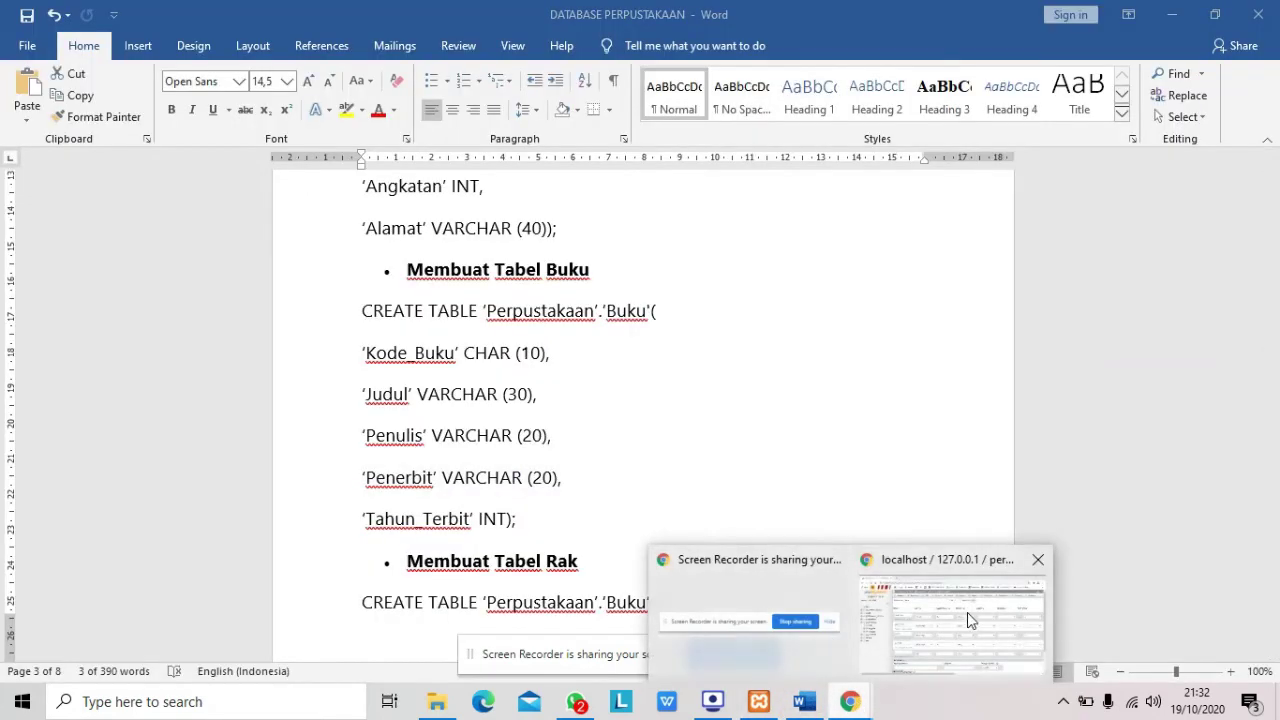
{"action": "left_click", "coordinate": [967, 612]}
{"action": "left_click", "coordinate": [316, 530]}
{"action": "type", "text": "tahun_terbit"}
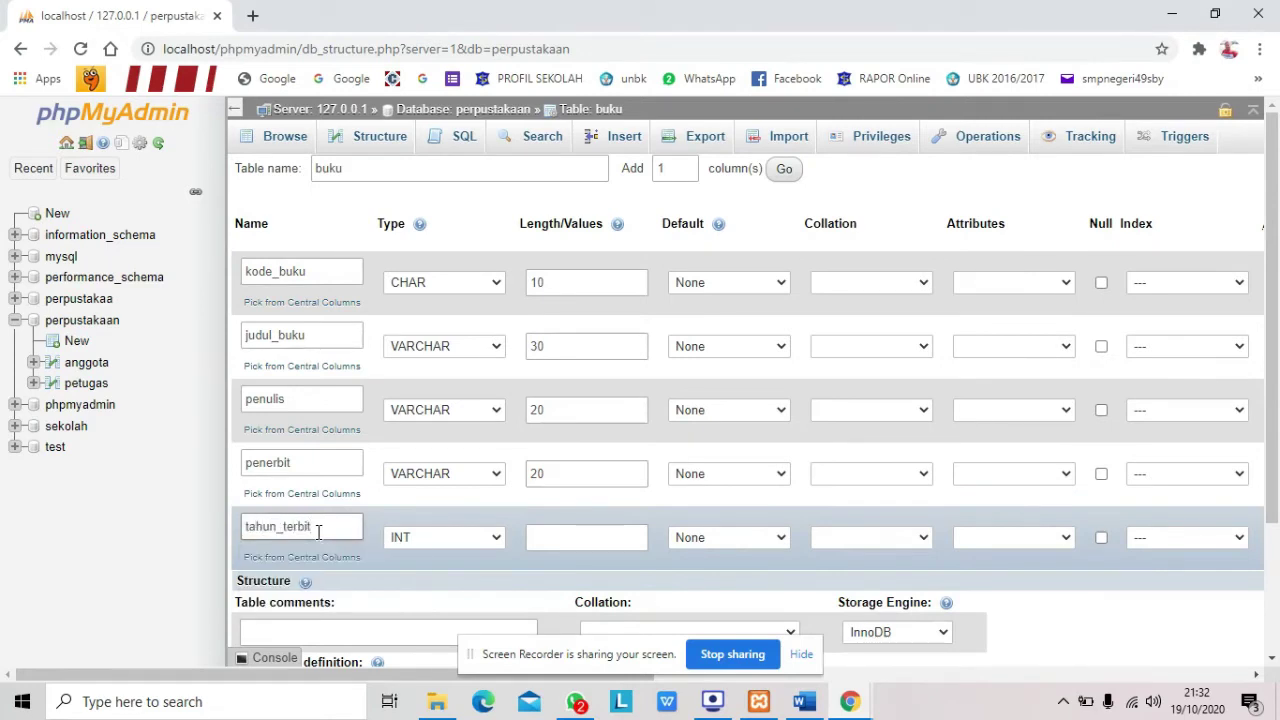
{"action": "scroll", "coordinate": [711, 566], "scroll_direction": "down", "scroll_amount": 2}
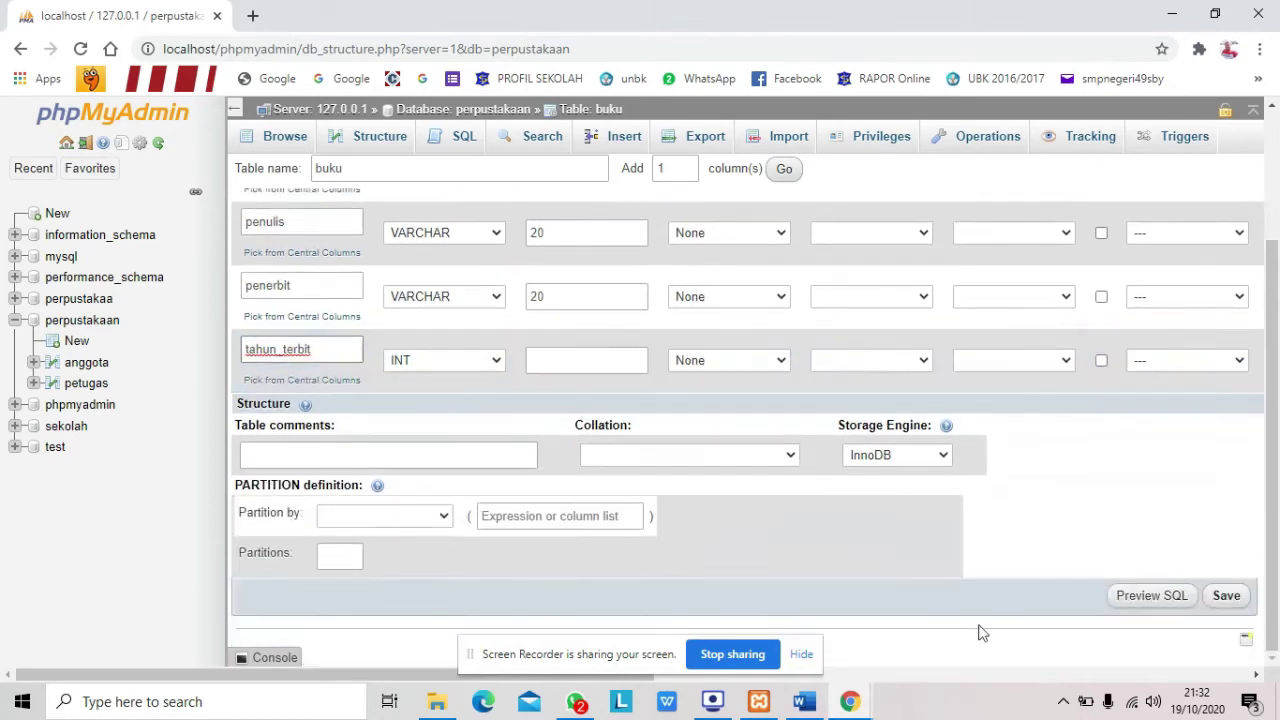
{"action": "left_click", "coordinate": [1226, 596]}
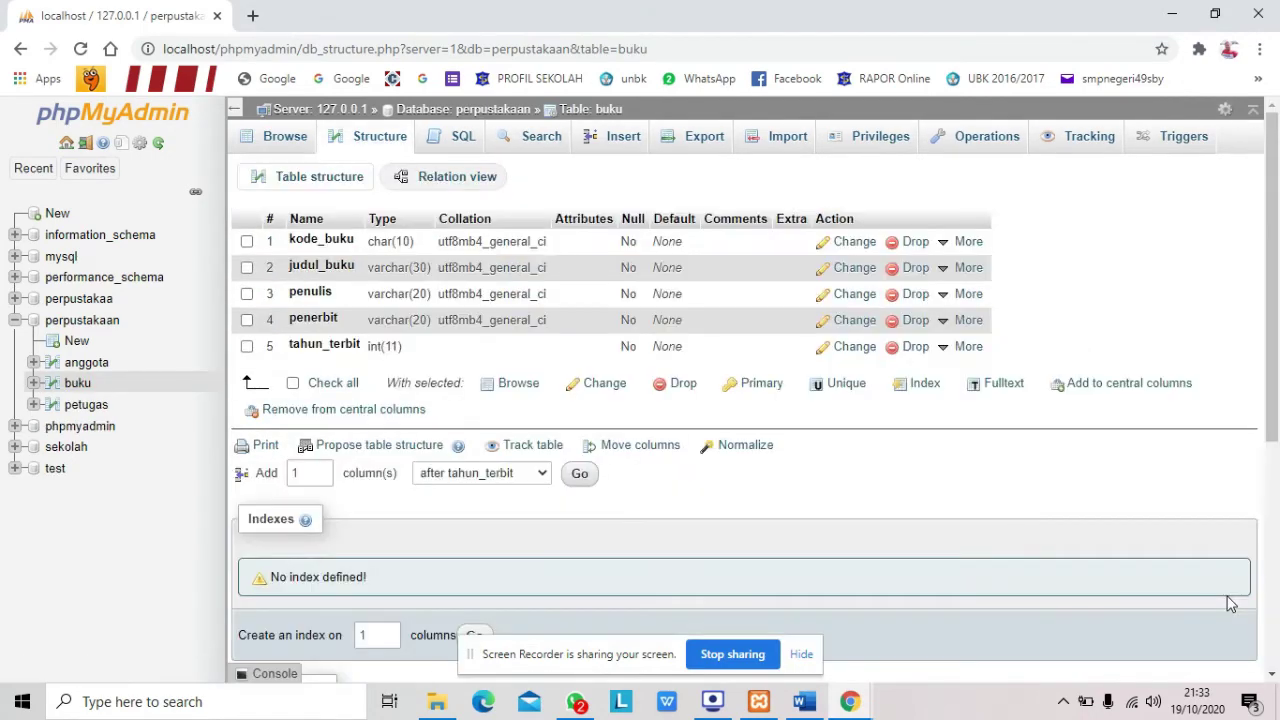
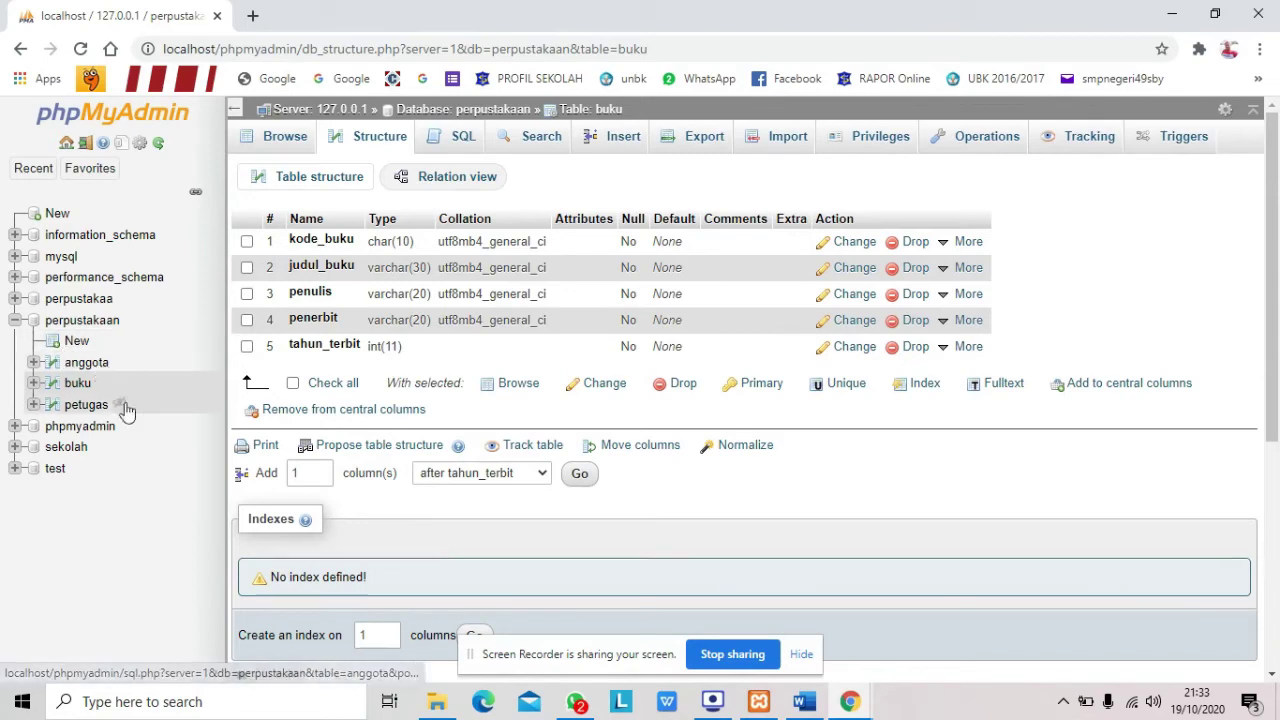
Step: Open the perpustakaan database's table overview, and look up the Rak table's fields in the Word document
{"action": "left_click", "coordinate": [84, 320]}
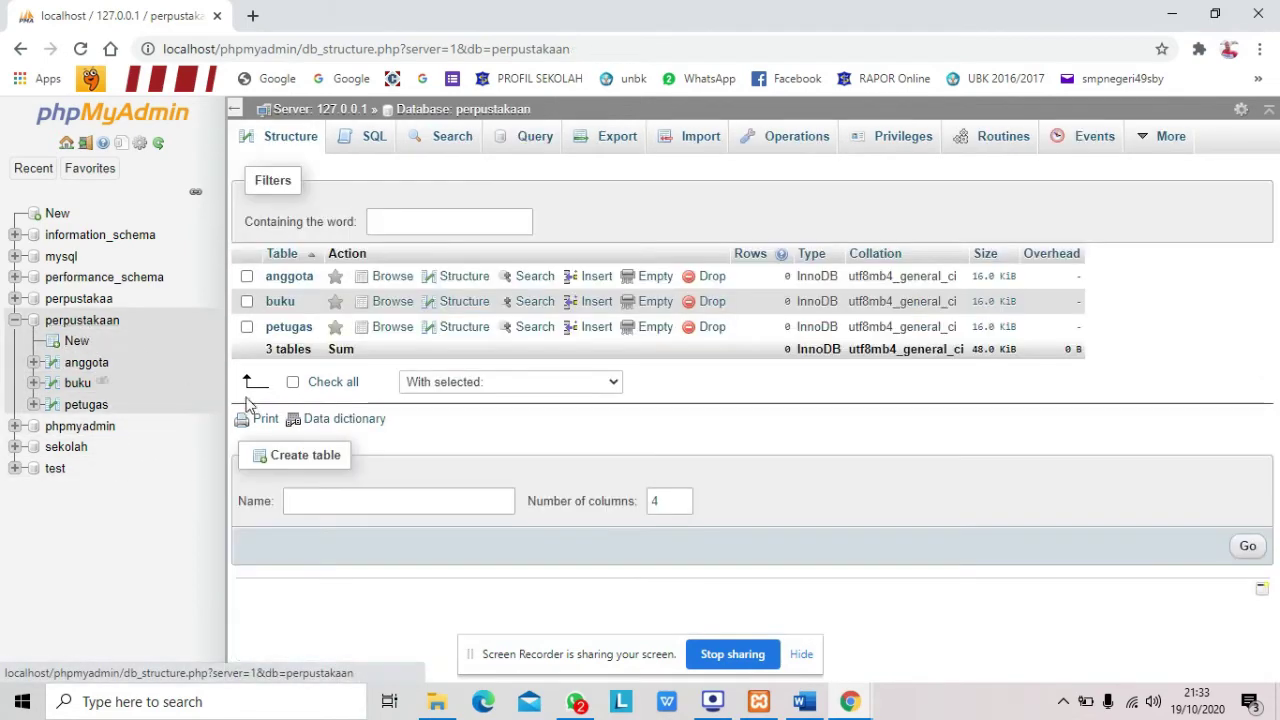
{"action": "left_click", "coordinate": [803, 703]}
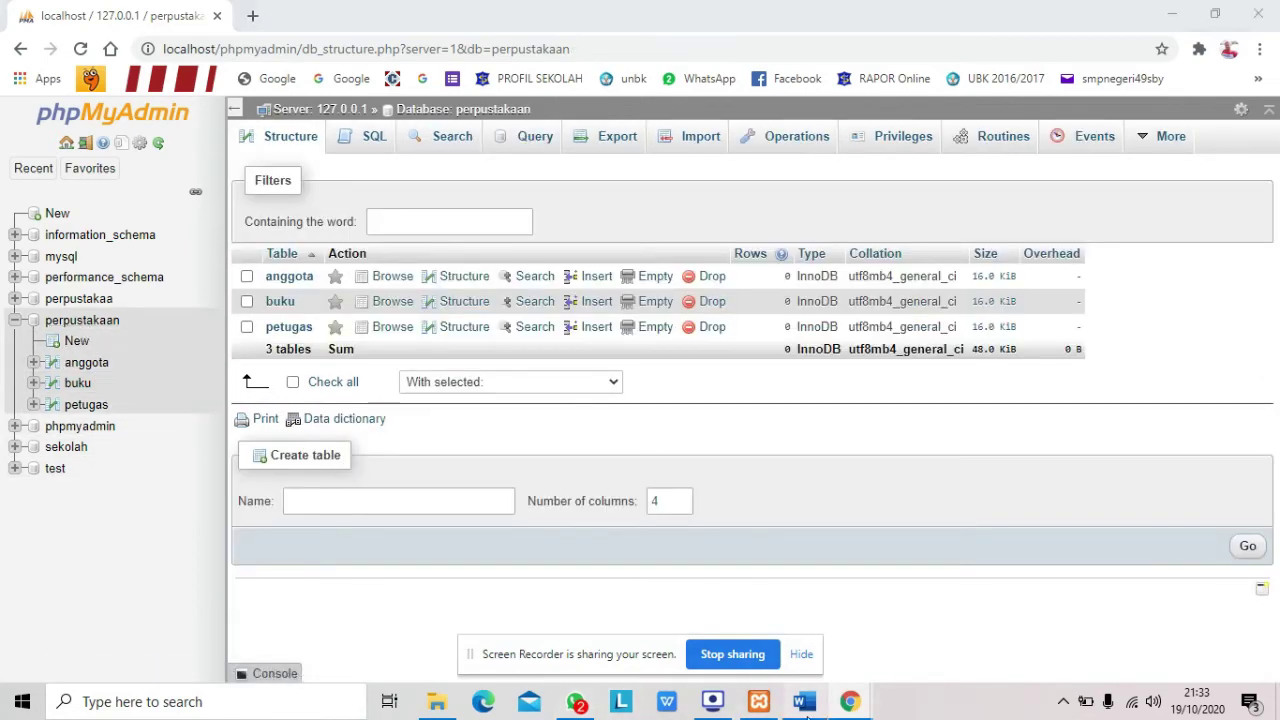
{"action": "scroll", "coordinate": [560, 458], "scroll_direction": "down", "scroll_amount": 4}
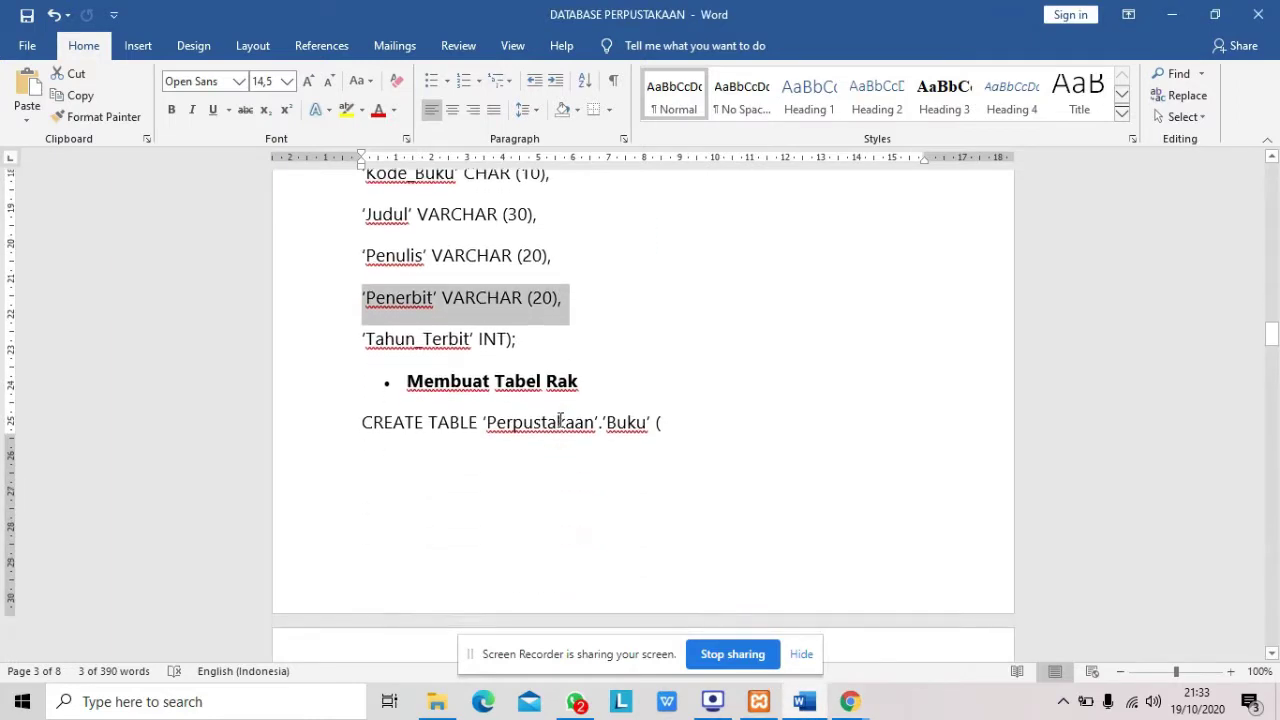
{"action": "scroll", "coordinate": [560, 420], "scroll_direction": "down", "scroll_amount": 5}
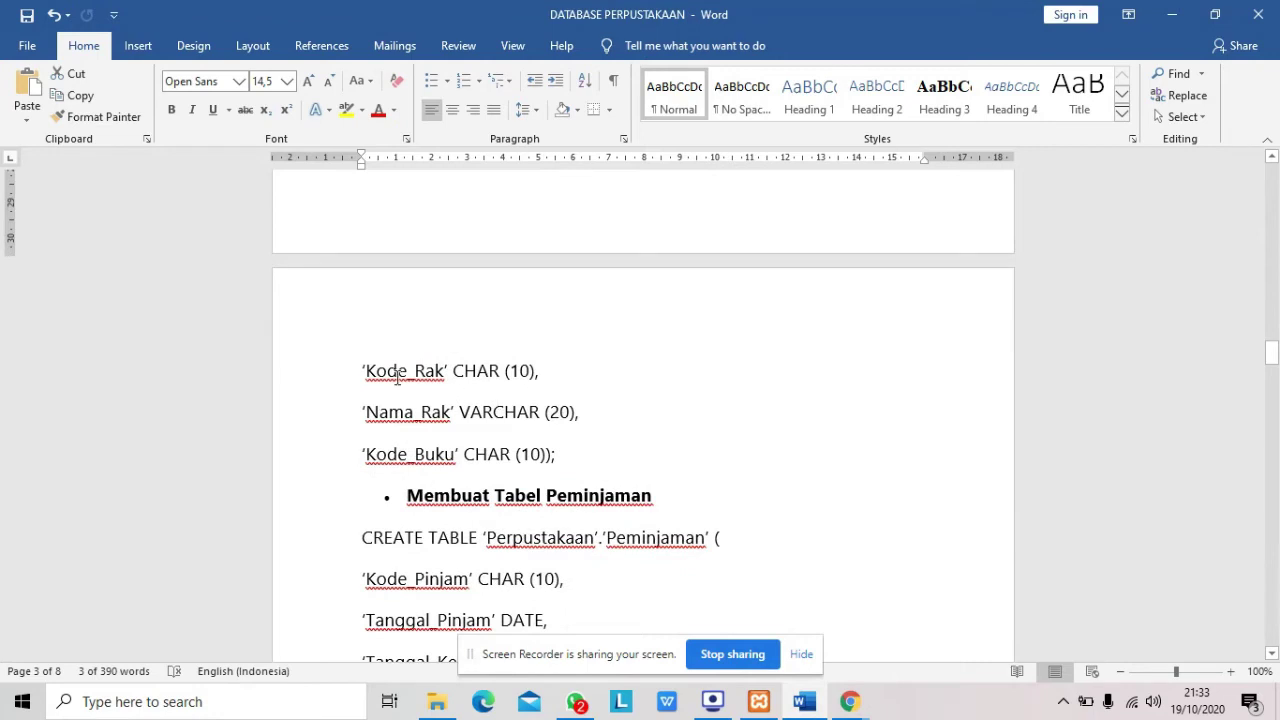
{"action": "left_click", "coordinate": [397, 373]}
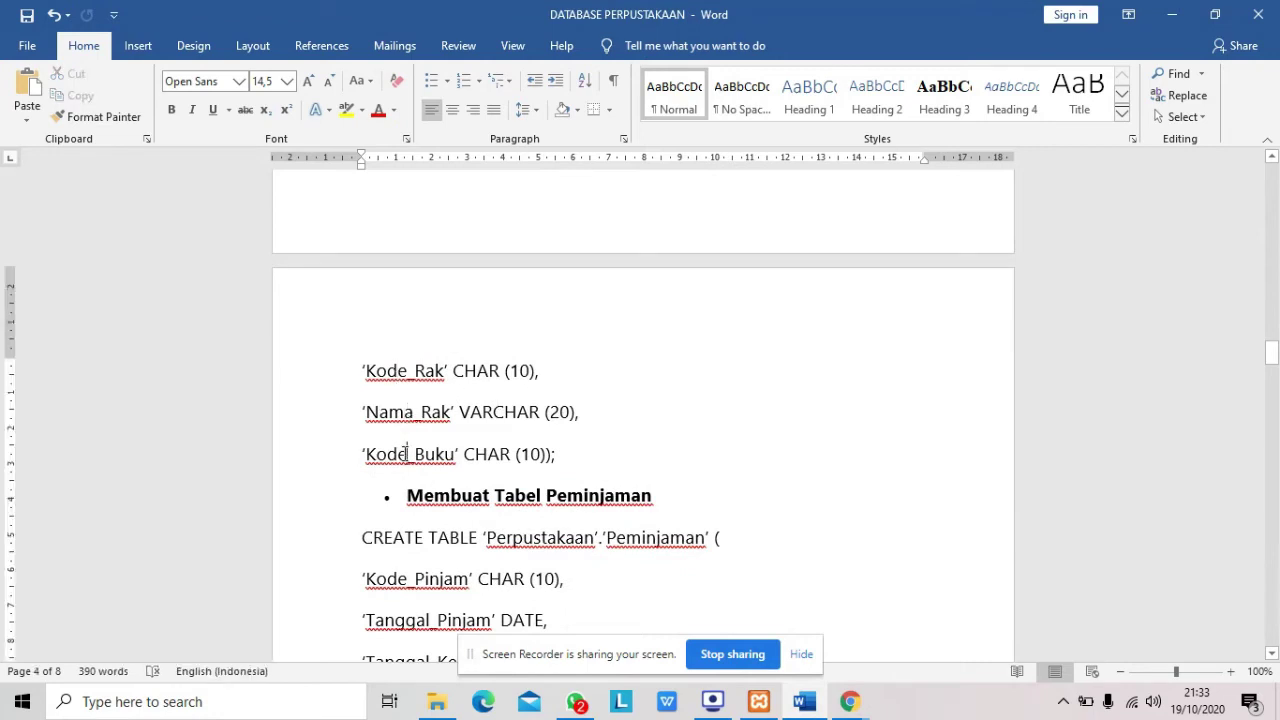
{"action": "scroll", "coordinate": [405, 453], "scroll_direction": "up", "scroll_amount": 4}
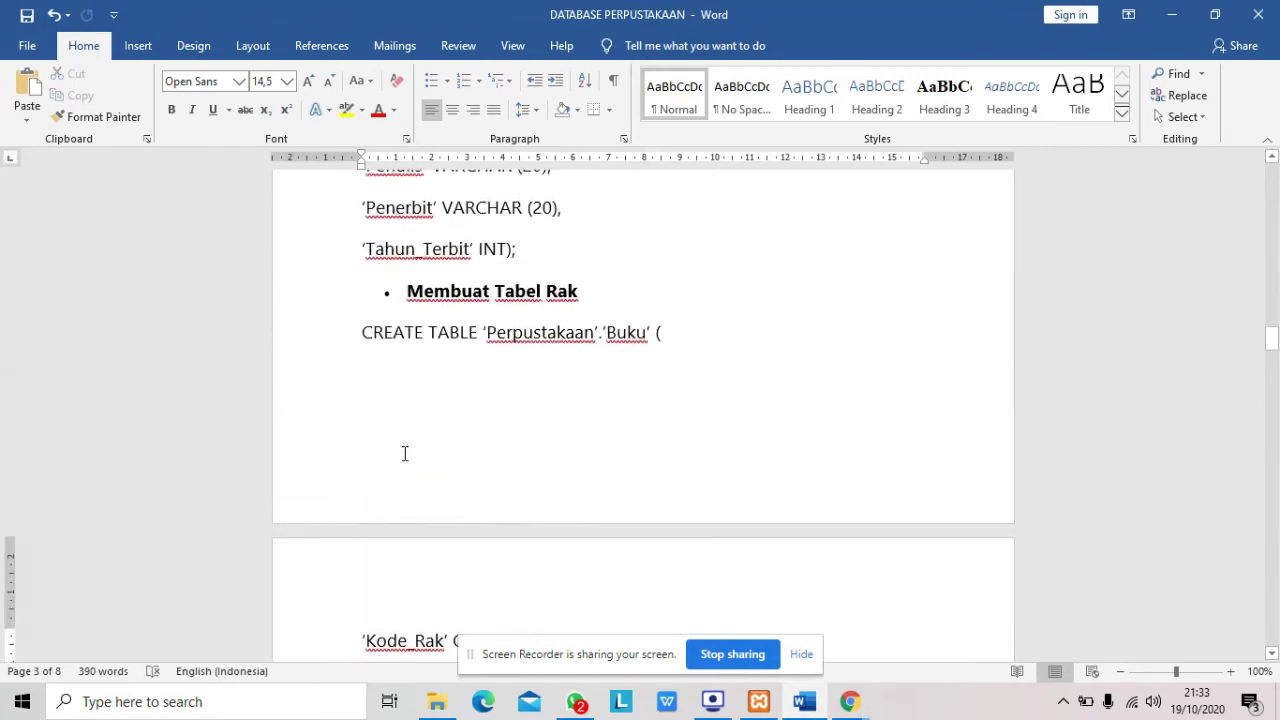
{"action": "scroll", "coordinate": [405, 453], "scroll_direction": "down", "scroll_amount": 3}
Step: Switch to phpMyAdmin and start a new table named rak with 3 columns in the perpustakaan database
{"action": "left_click", "coordinate": [849, 700]}
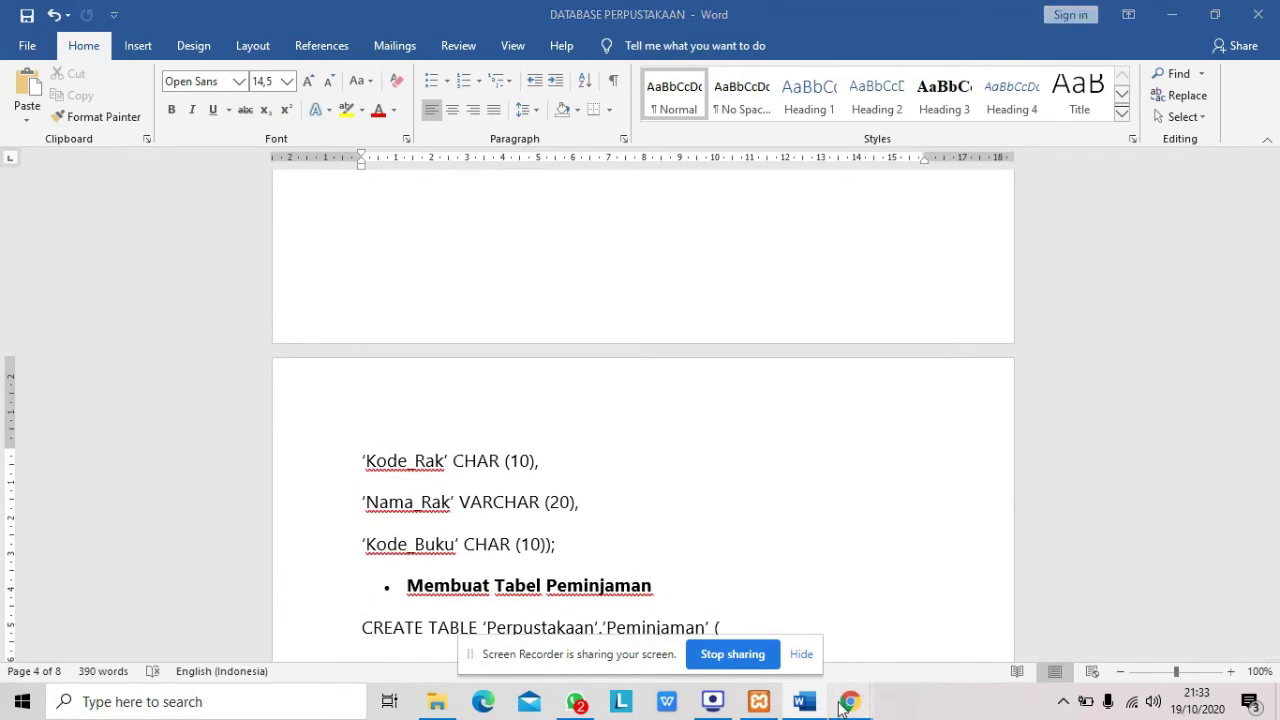
{"action": "left_click", "coordinate": [953, 620]}
{"action": "left_click", "coordinate": [482, 500]}
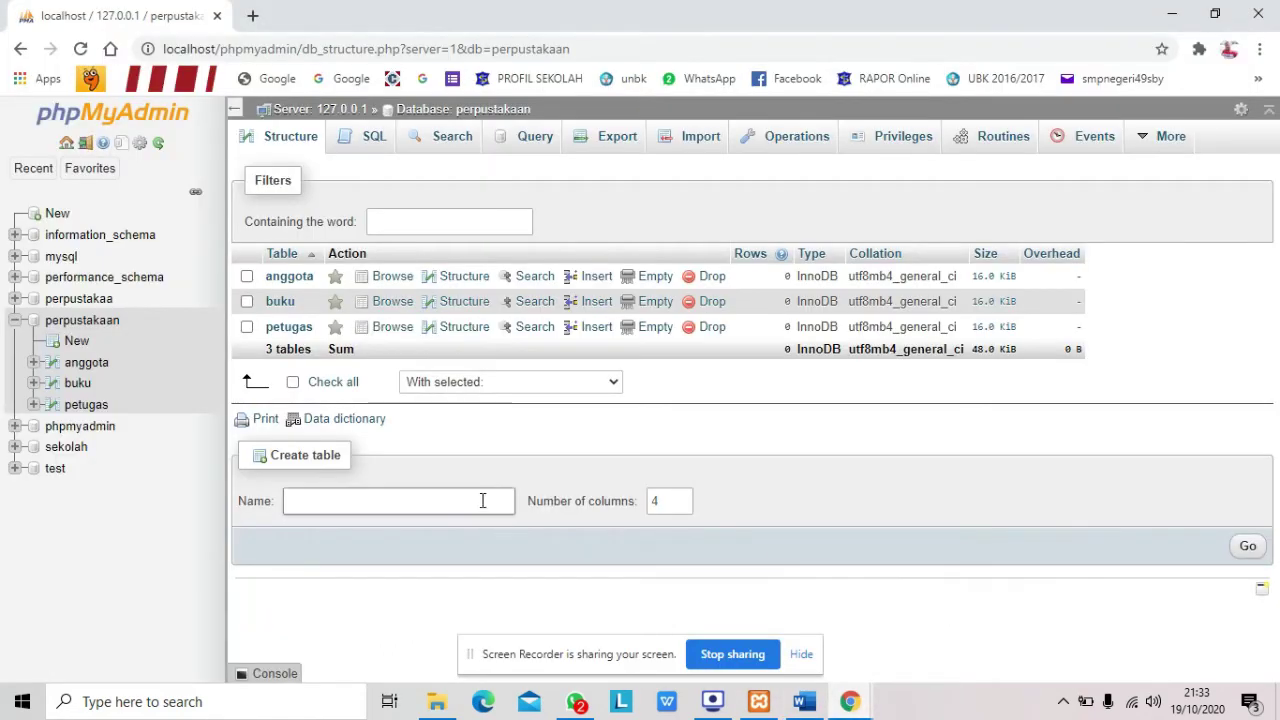
{"action": "type", "text": "rak"}
{"action": "double_click", "coordinate": [660, 500]}
{"action": "type", "text": "3"}
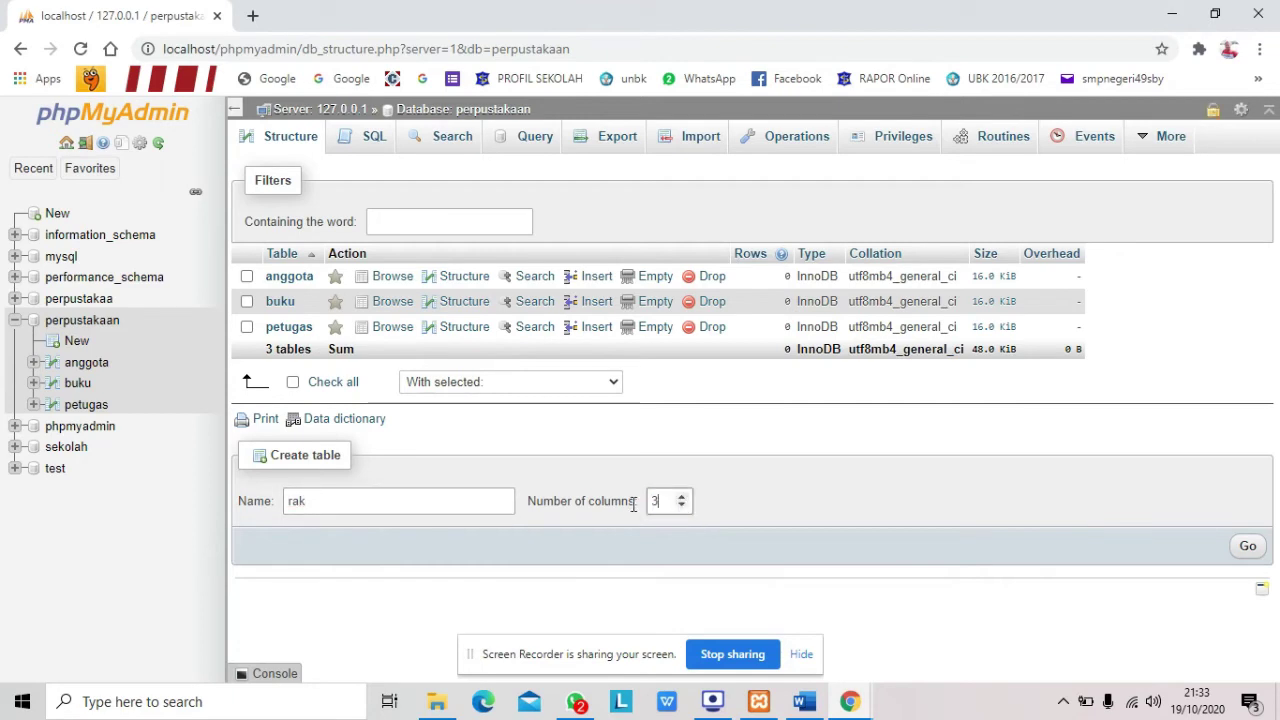
{"action": "left_click", "coordinate": [1248, 545]}
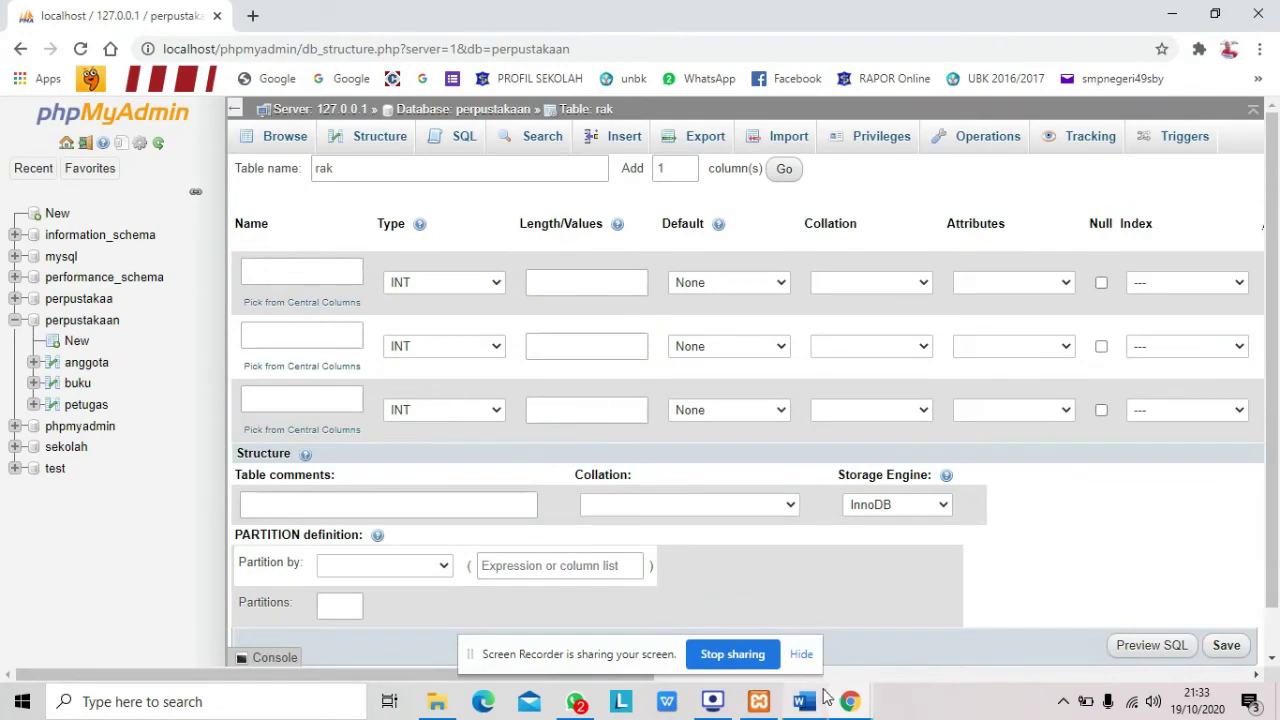
Step: Check the Rak table's first field in the Word document, and name the first rak column kode_rak in phpMyAdmin
{"action": "left_click", "coordinate": [805, 701]}
{"action": "left_click", "coordinate": [849, 701]}
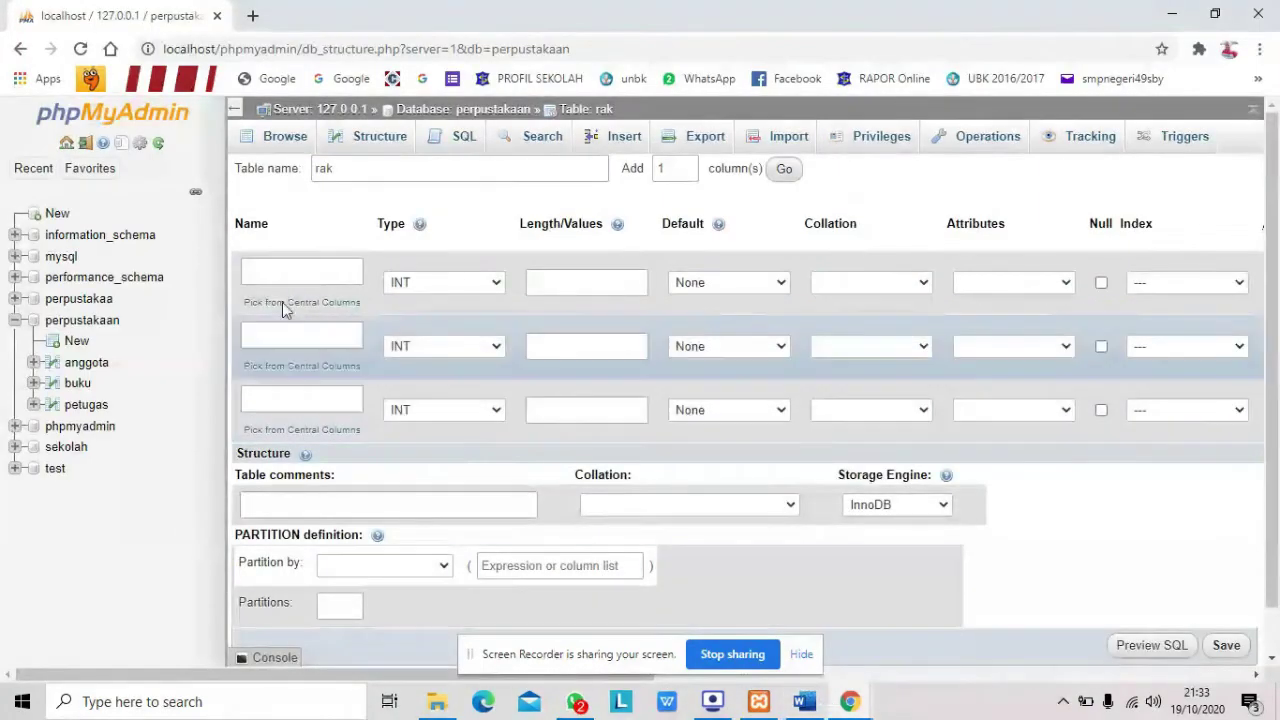
{"action": "left_click", "coordinate": [275, 271]}
{"action": "type", "text": "kode"}
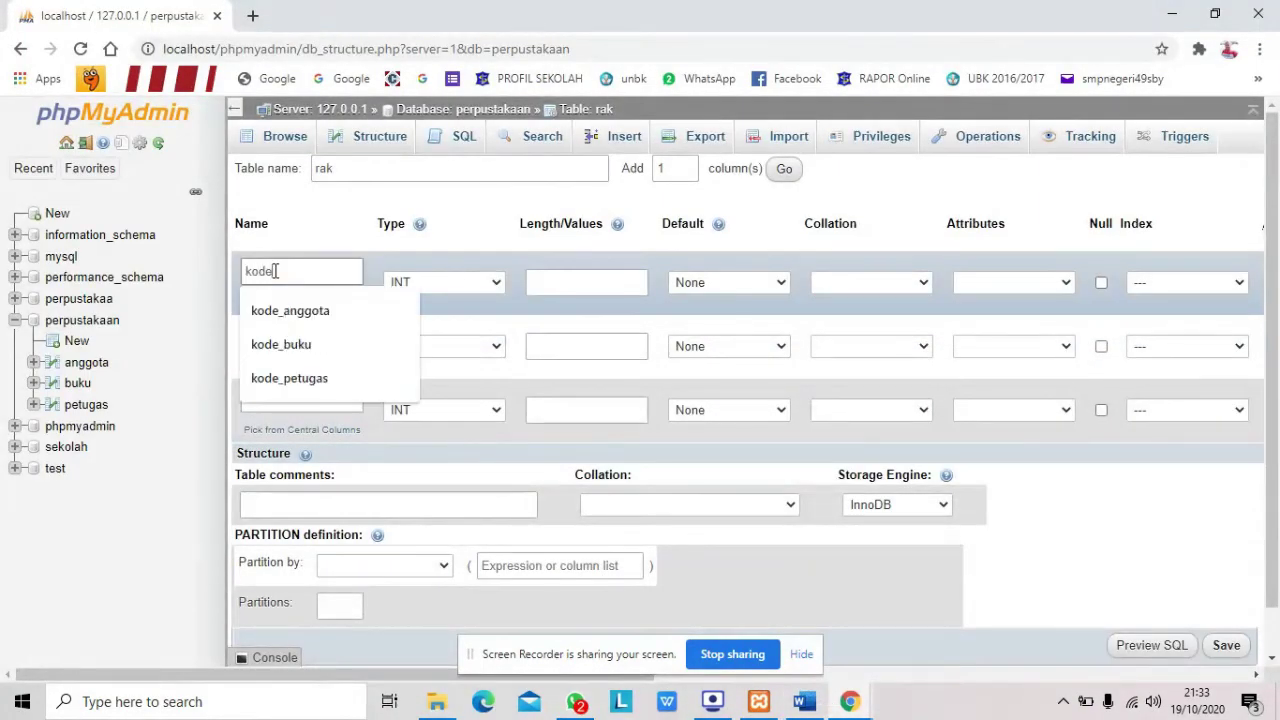
{"action": "type", "text": "_rak"}
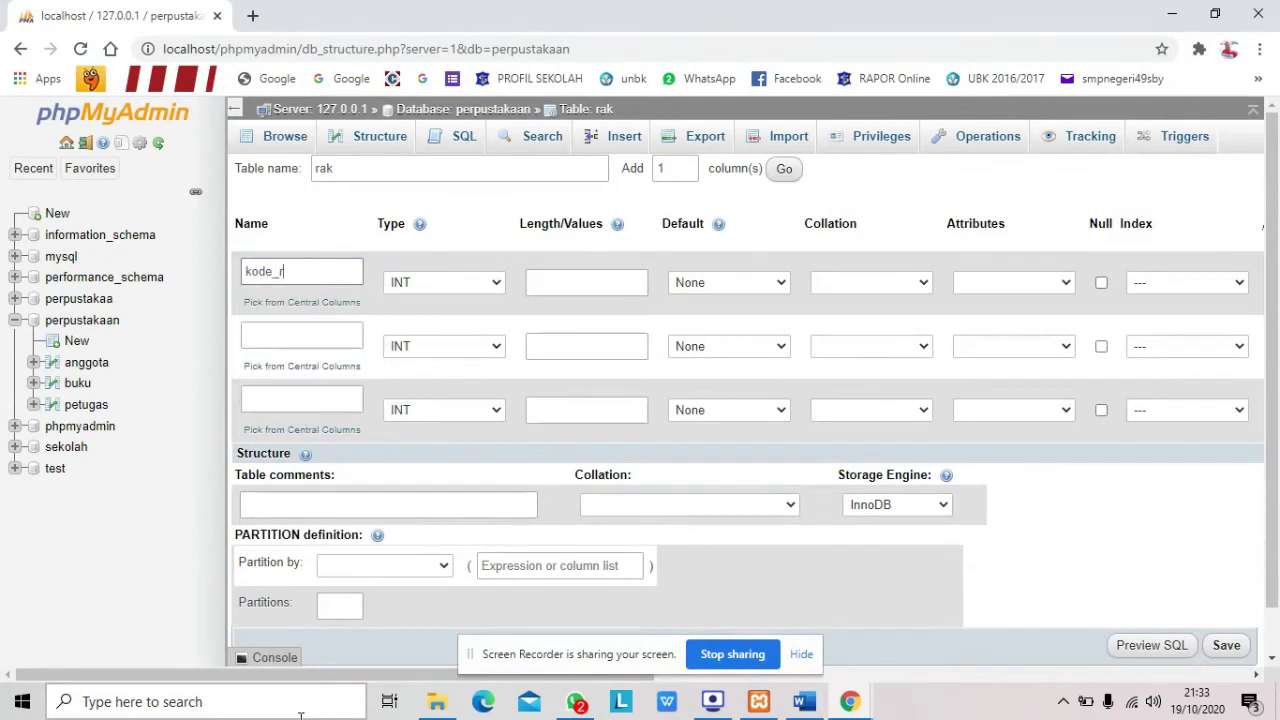
Step: Look up the Nama_Rak field in the Word document, and name the second rak column nama_rak in phpMyAdmin
{"action": "left_click", "coordinate": [800, 702]}
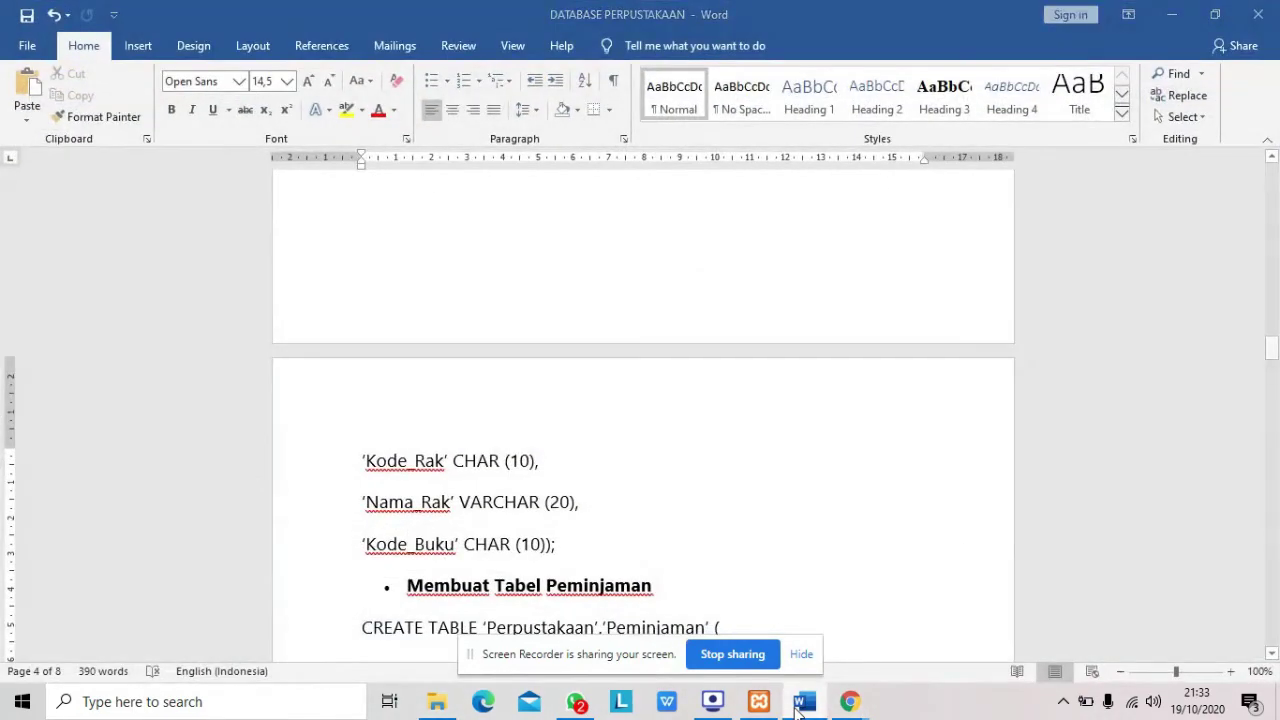
{"action": "left_click", "coordinate": [800, 703]}
{"action": "left_click", "coordinate": [263, 343]}
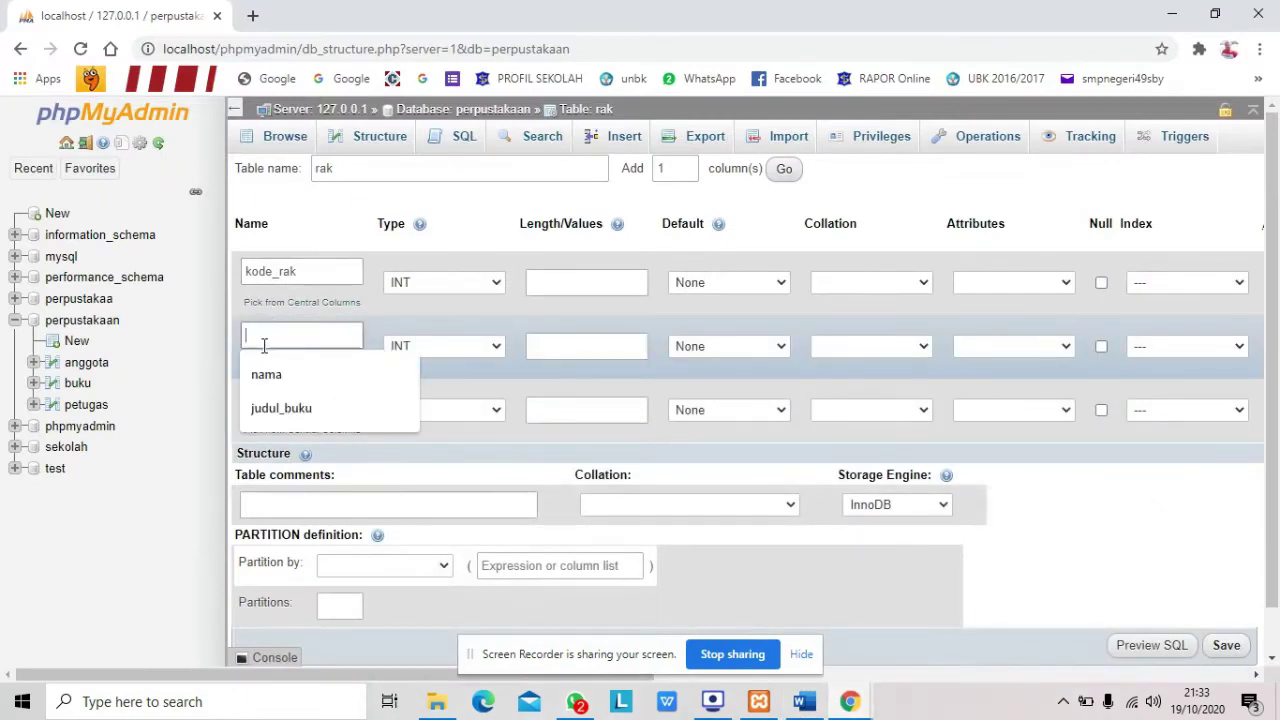
{"action": "type", "text": "nama_rak"}
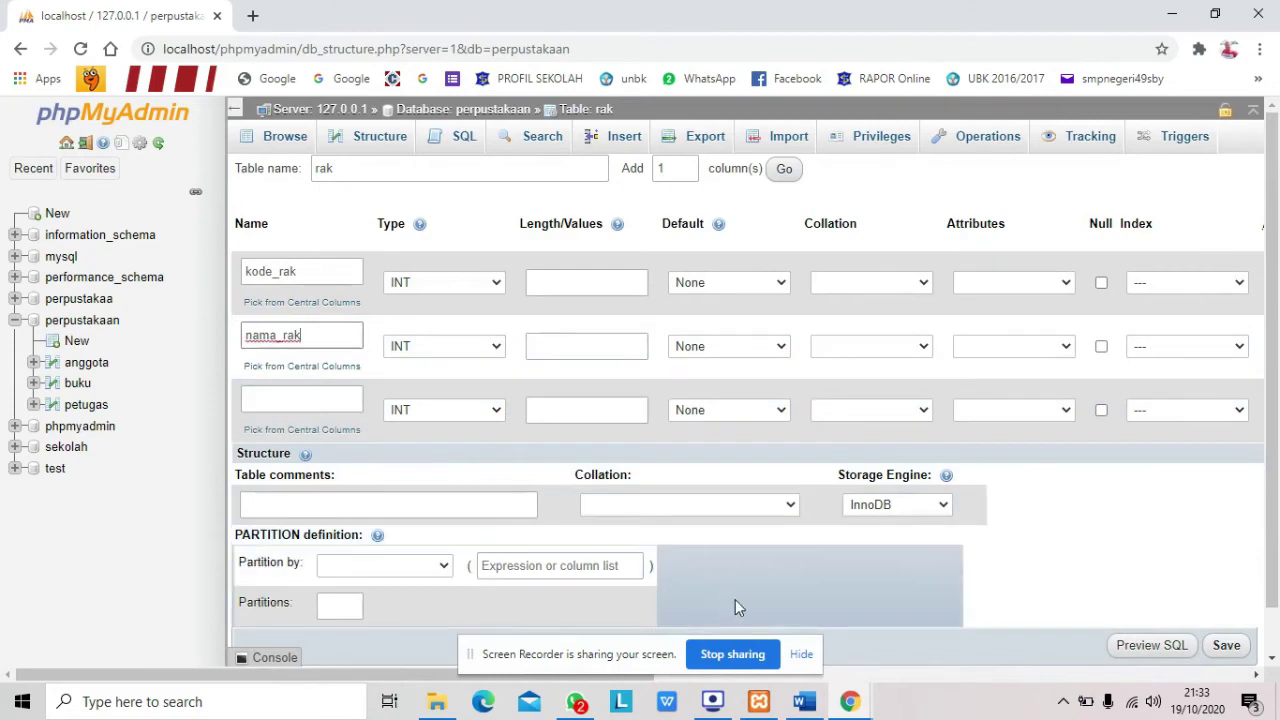
Step: Check Nama_Rak's data type in the Word document, and set the nama_rak column to VARCHAR with length 20 in phpMyAdmin
{"action": "left_click", "coordinate": [818, 706]}
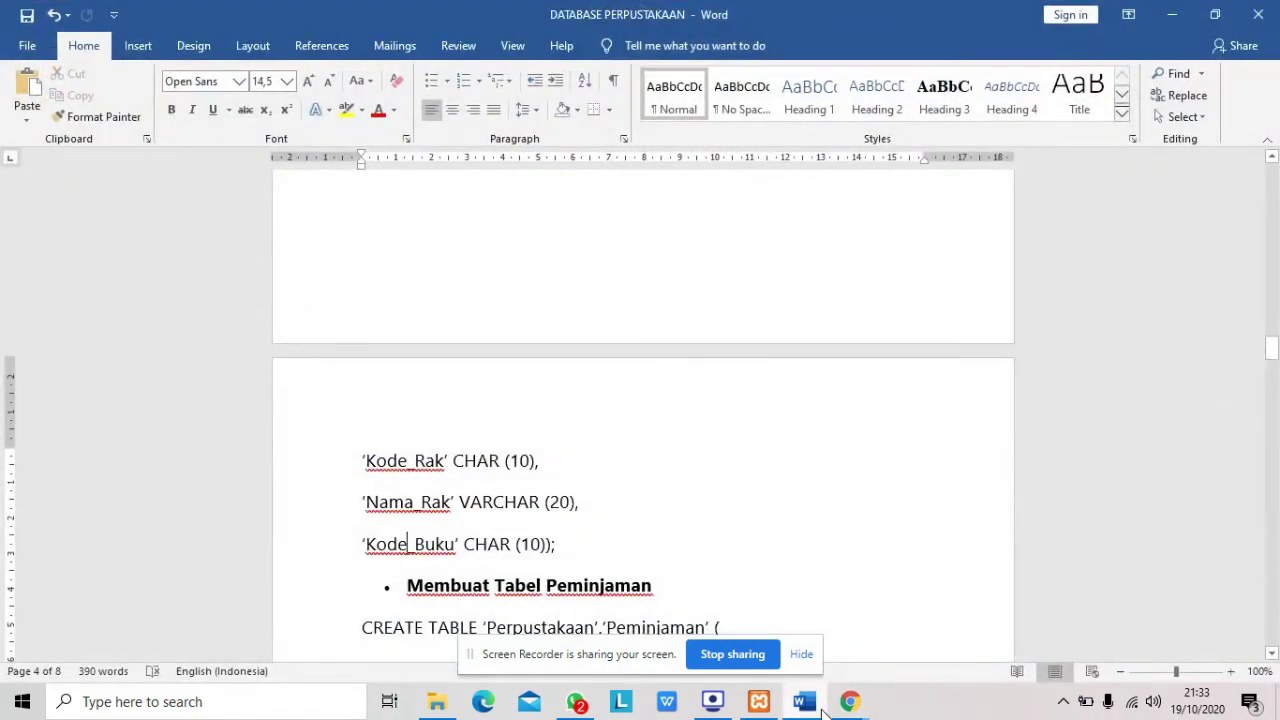
{"action": "left_click", "coordinate": [805, 704]}
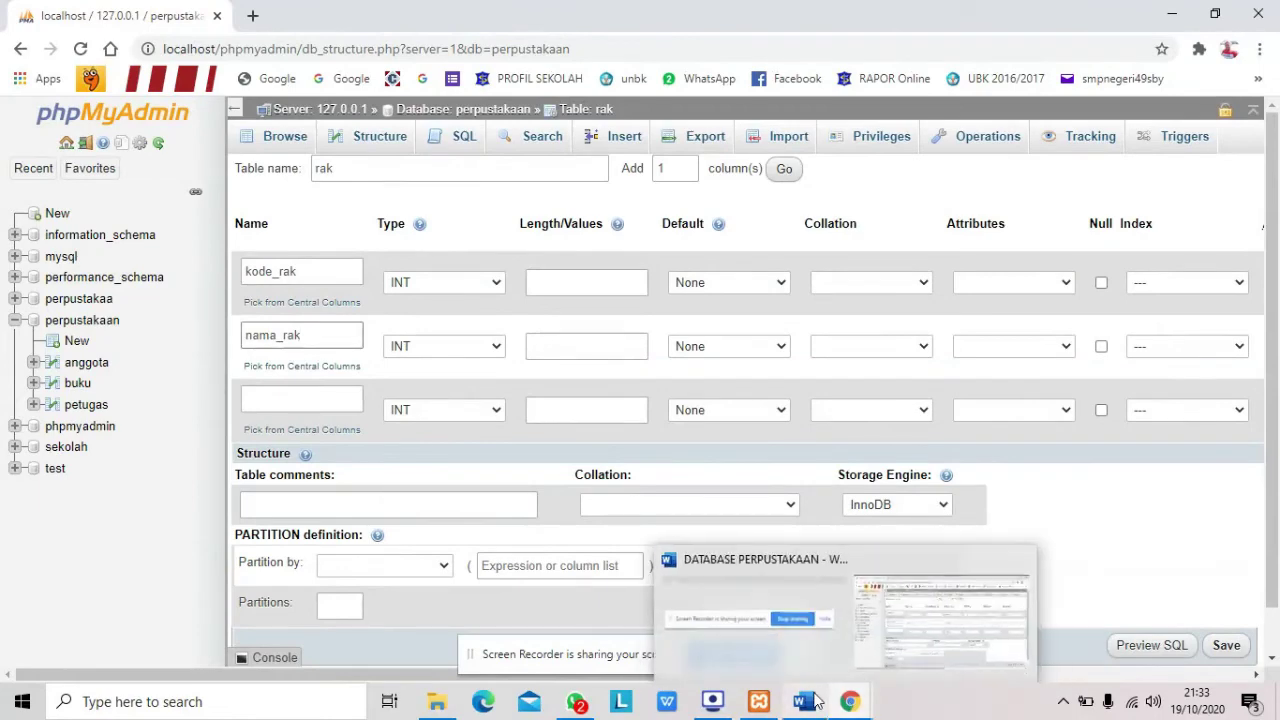
{"action": "left_click", "coordinate": [812, 702]}
{"action": "left_click", "coordinate": [812, 702]}
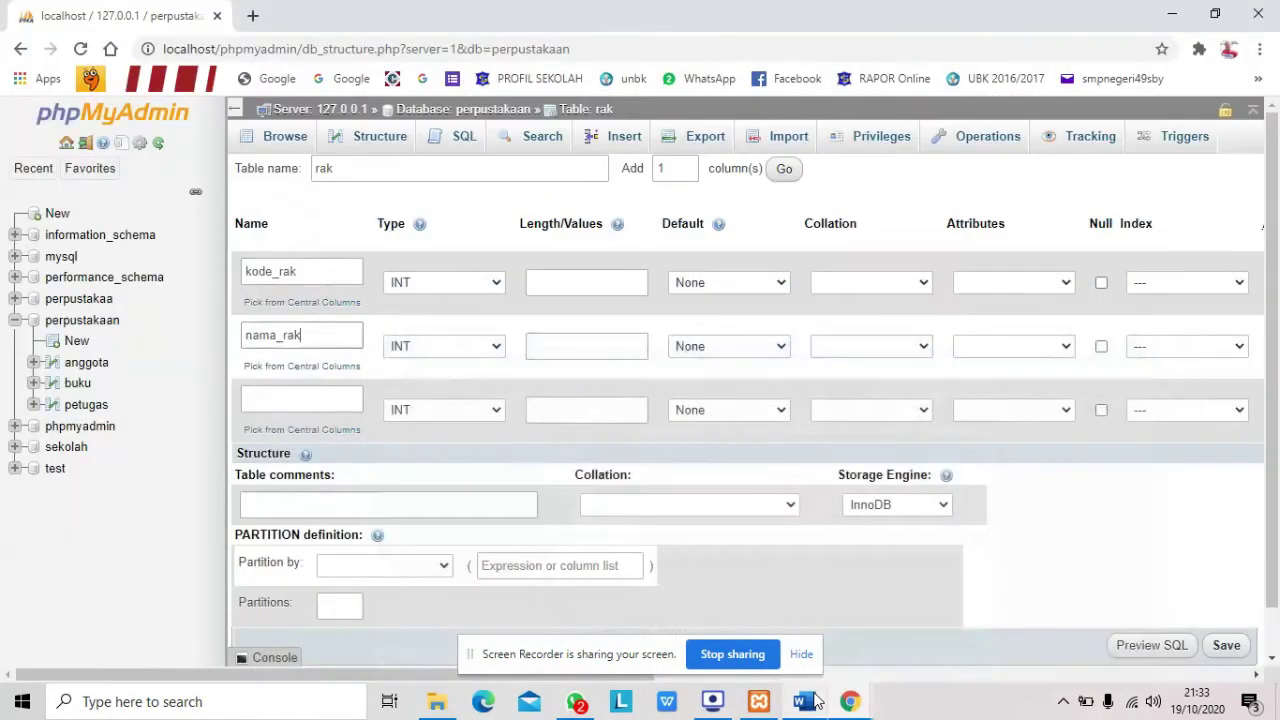
{"action": "left_click", "coordinate": [443, 345]}
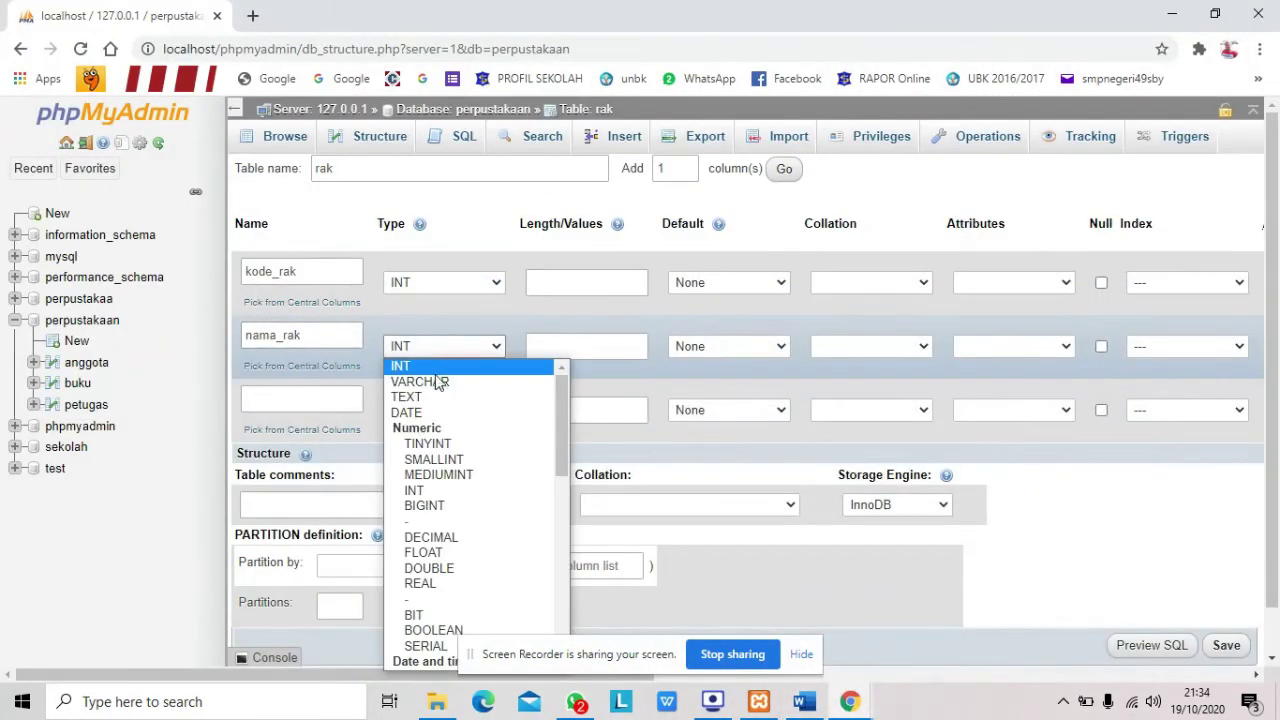
{"action": "left_click", "coordinate": [437, 383]}
{"action": "left_click", "coordinate": [556, 355]}
{"action": "type", "text": "20"}
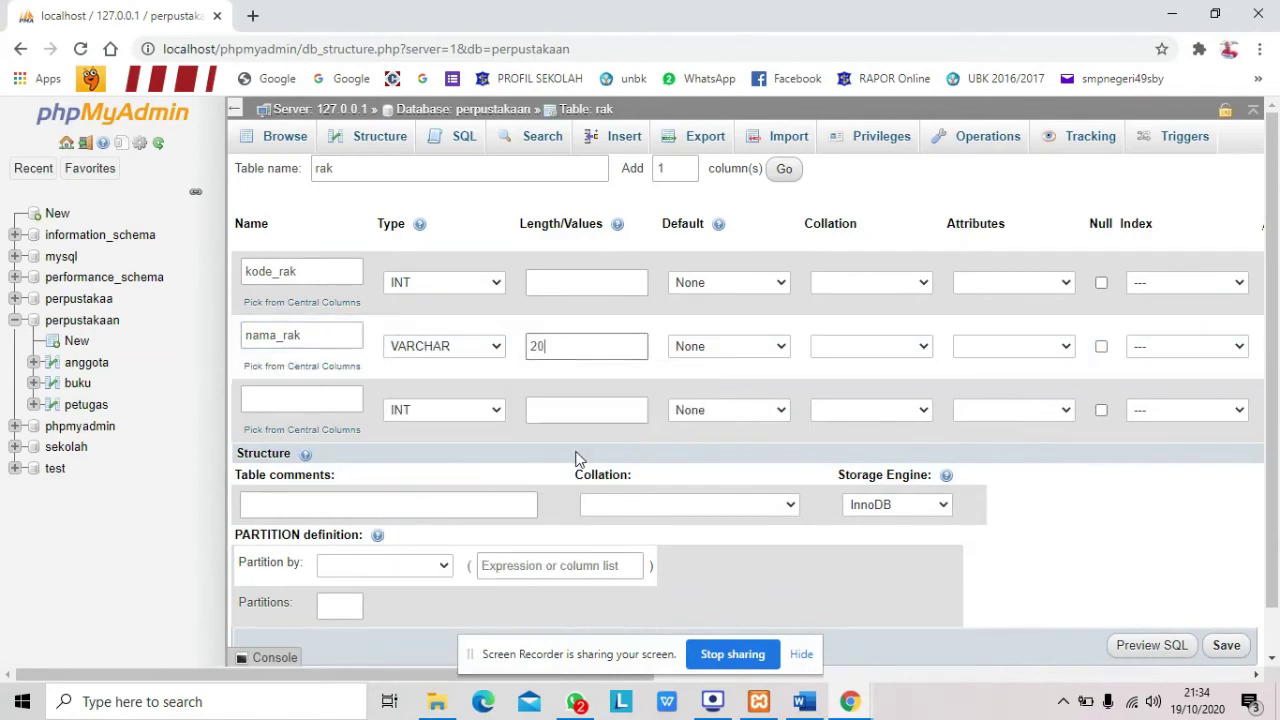
Step: Check Kode_Rak's data type in the Word document, and set the kode_rak column to CHAR with length 10 in phpMyAdmin
{"action": "left_click", "coordinate": [814, 705]}
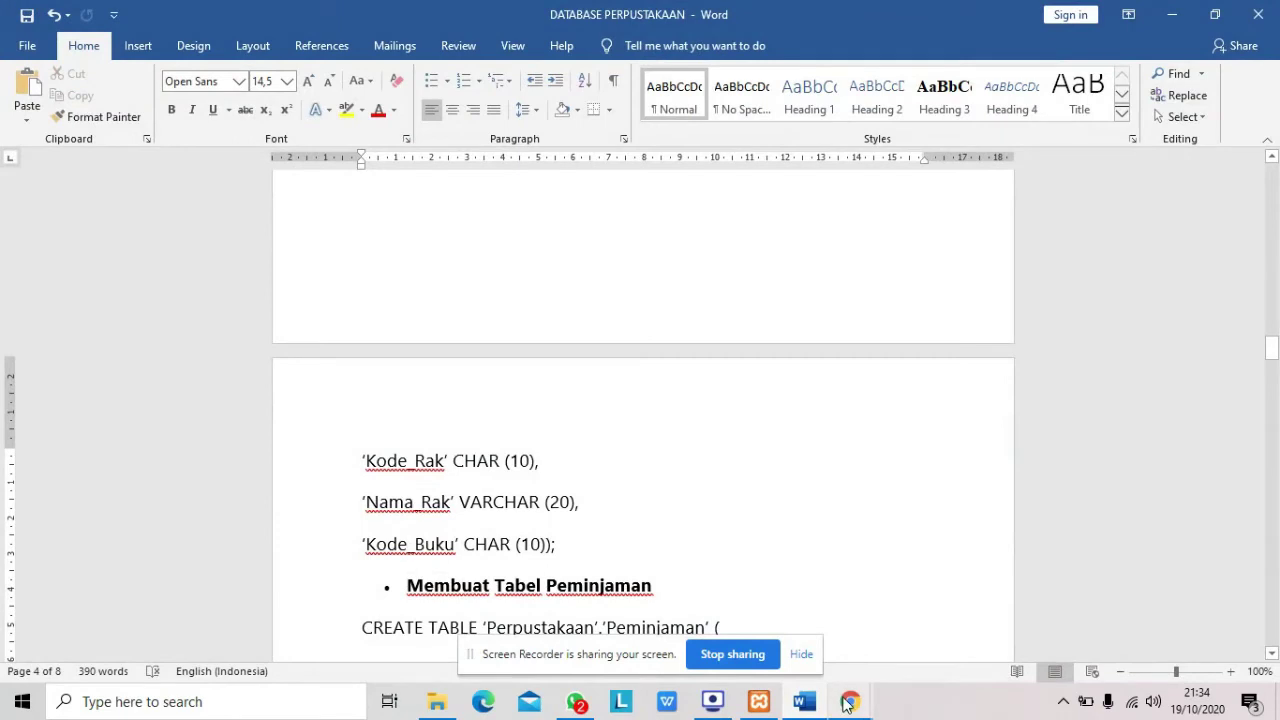
{"action": "left_click", "coordinate": [850, 702]}
{"action": "left_click", "coordinate": [921, 617]}
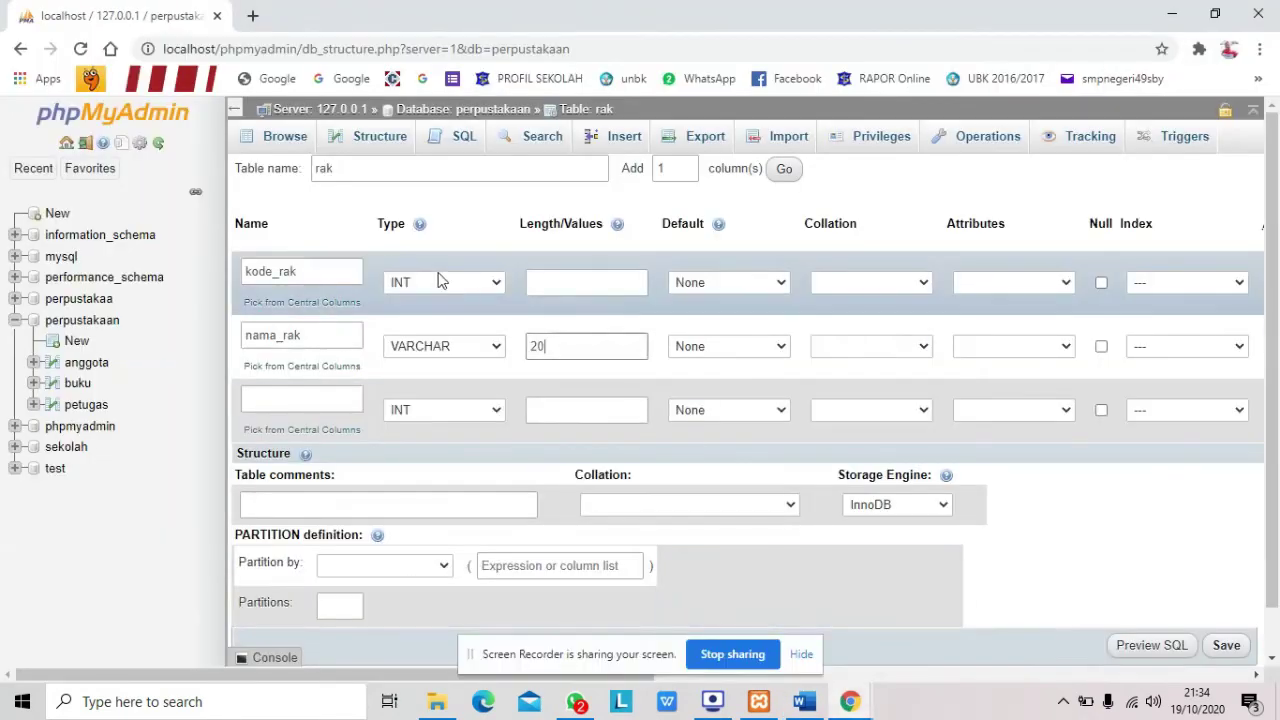
{"action": "left_click", "coordinate": [423, 284]}
{"action": "key", "text": "Down"}
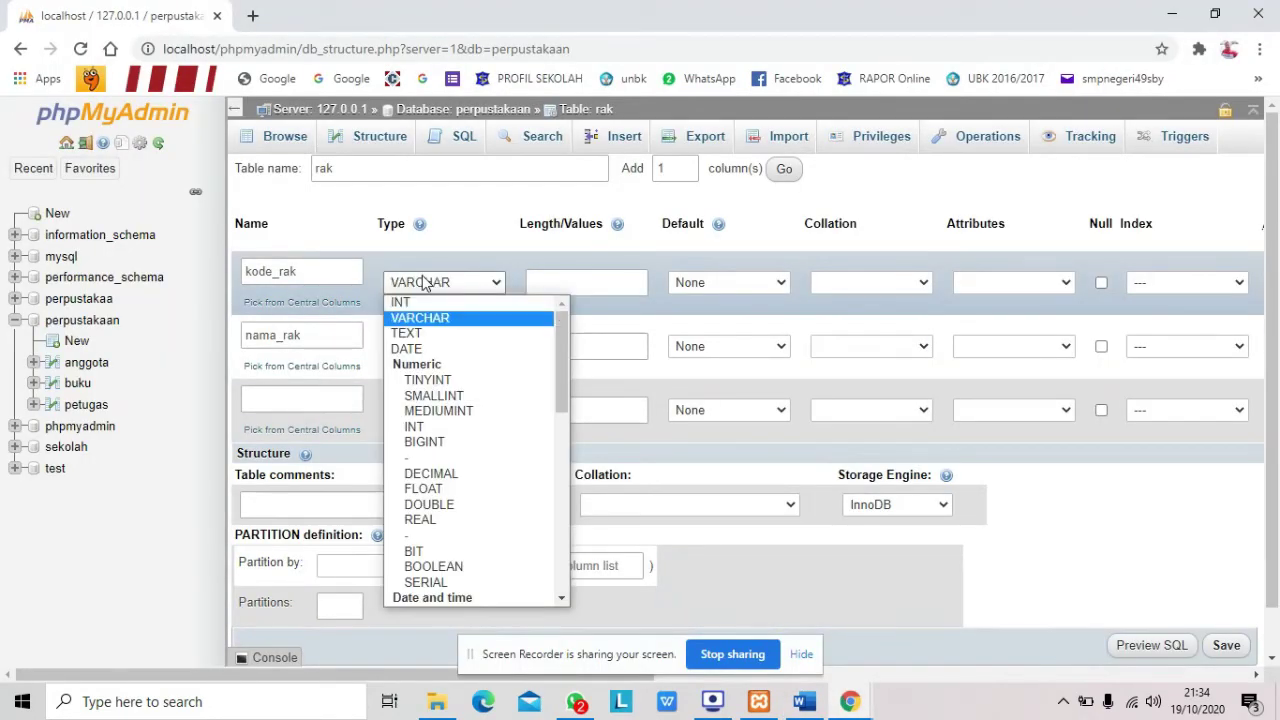
{"action": "key", "text": "c"}
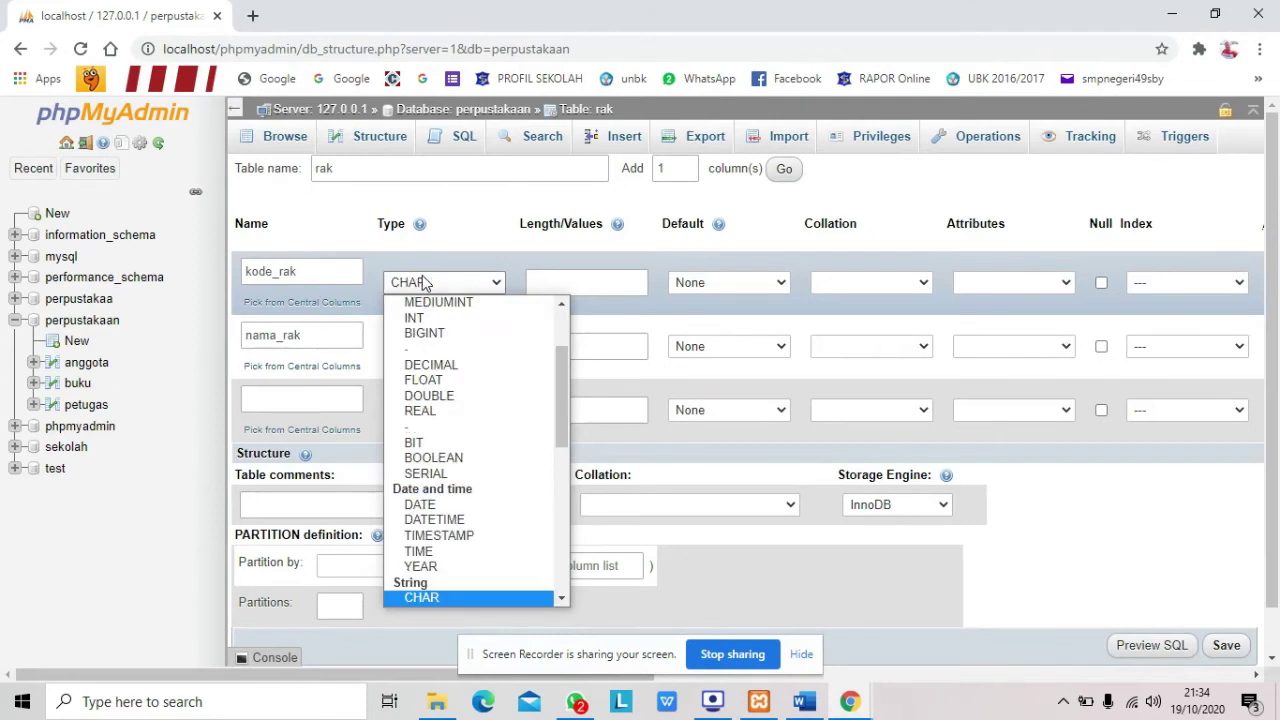
{"action": "left_click", "coordinate": [421, 603]}
{"action": "left_click", "coordinate": [585, 294]}
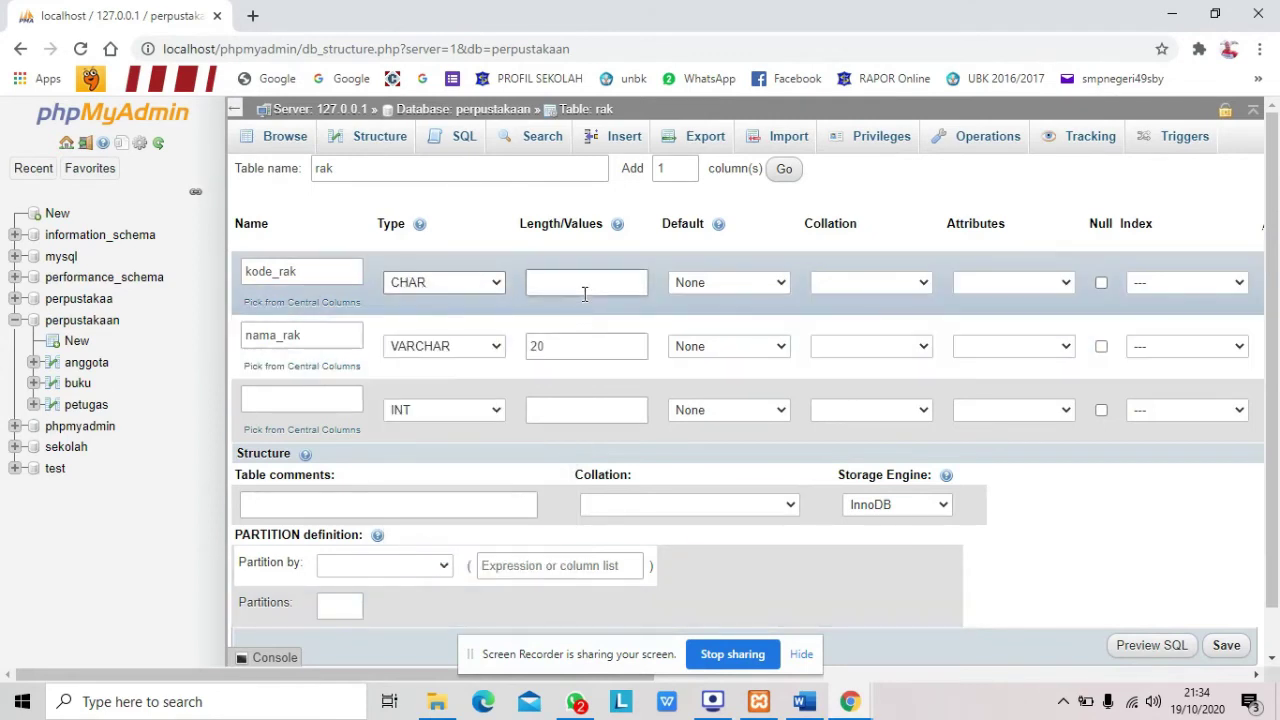
{"action": "left_click", "coordinate": [585, 294]}
{"action": "type", "text": "10"}
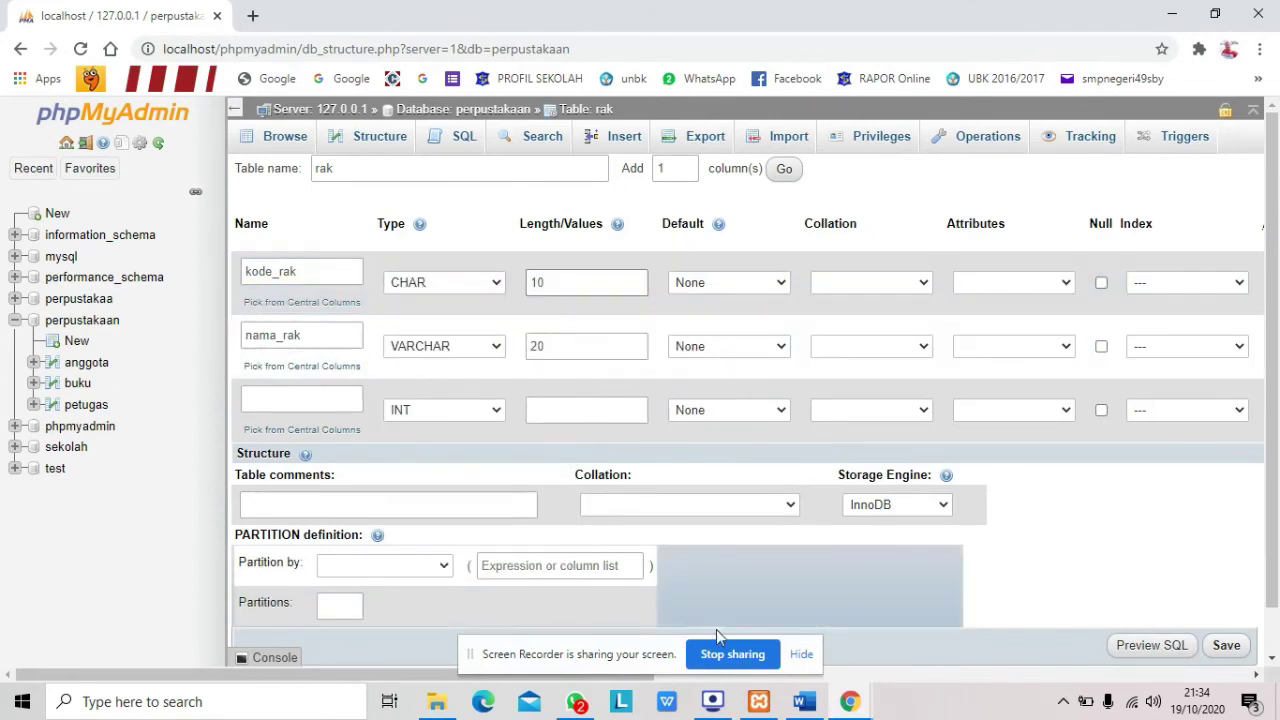
Step: Look up the Kode_Buku field in the Word document, and define the third rak column in phpMyAdmin as kode_buku, CHAR, length 10
{"action": "left_click", "coordinate": [800, 701]}
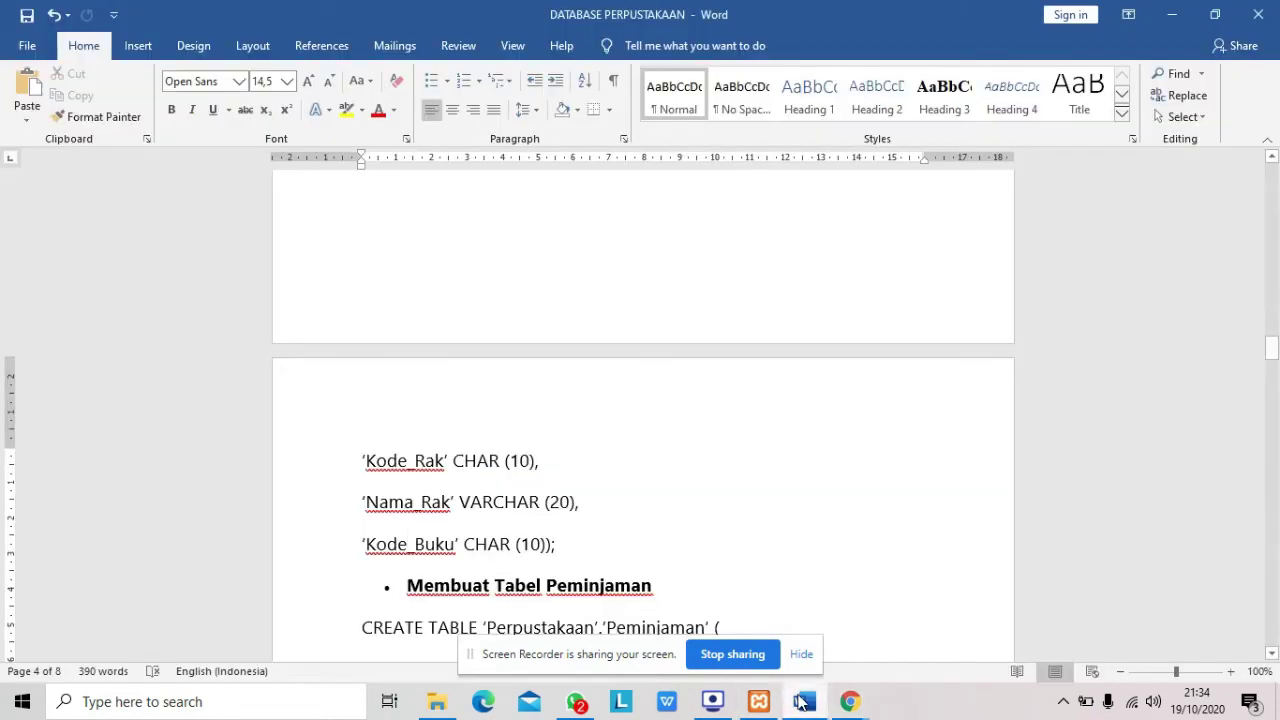
{"action": "left_click", "coordinate": [800, 701]}
{"action": "left_click", "coordinate": [309, 400]}
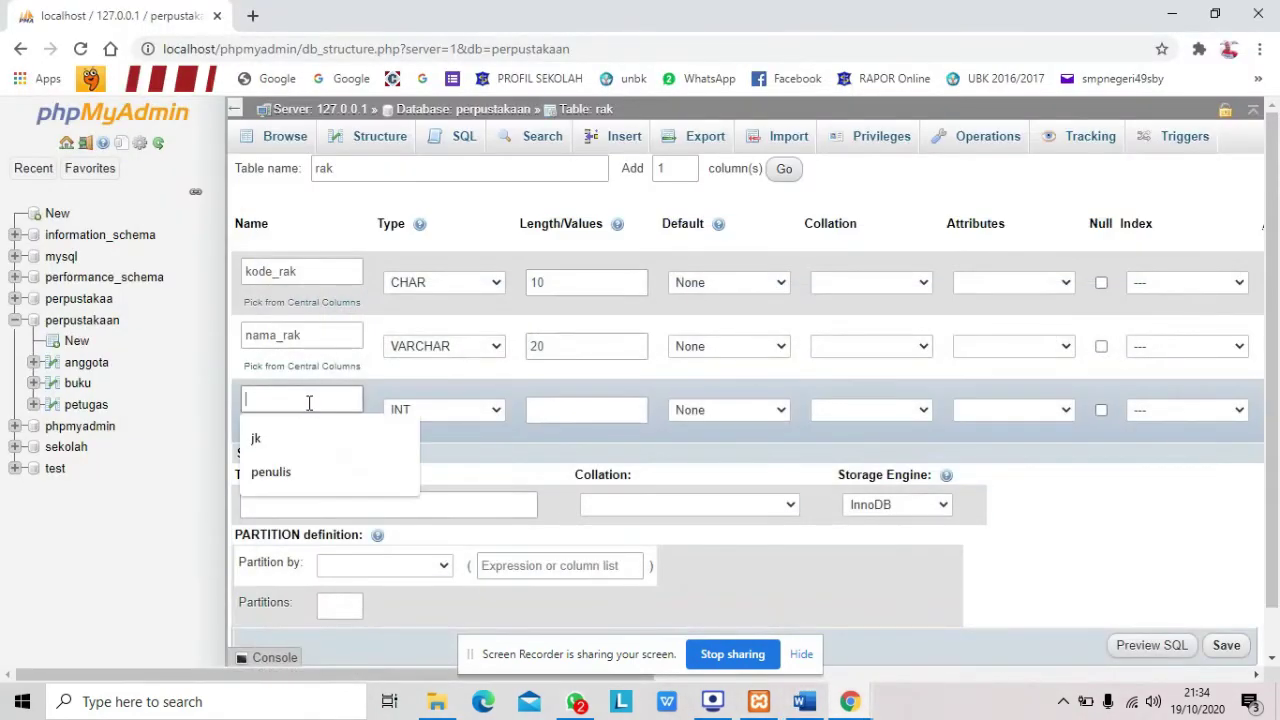
{"action": "type", "text": "kode_buku"}
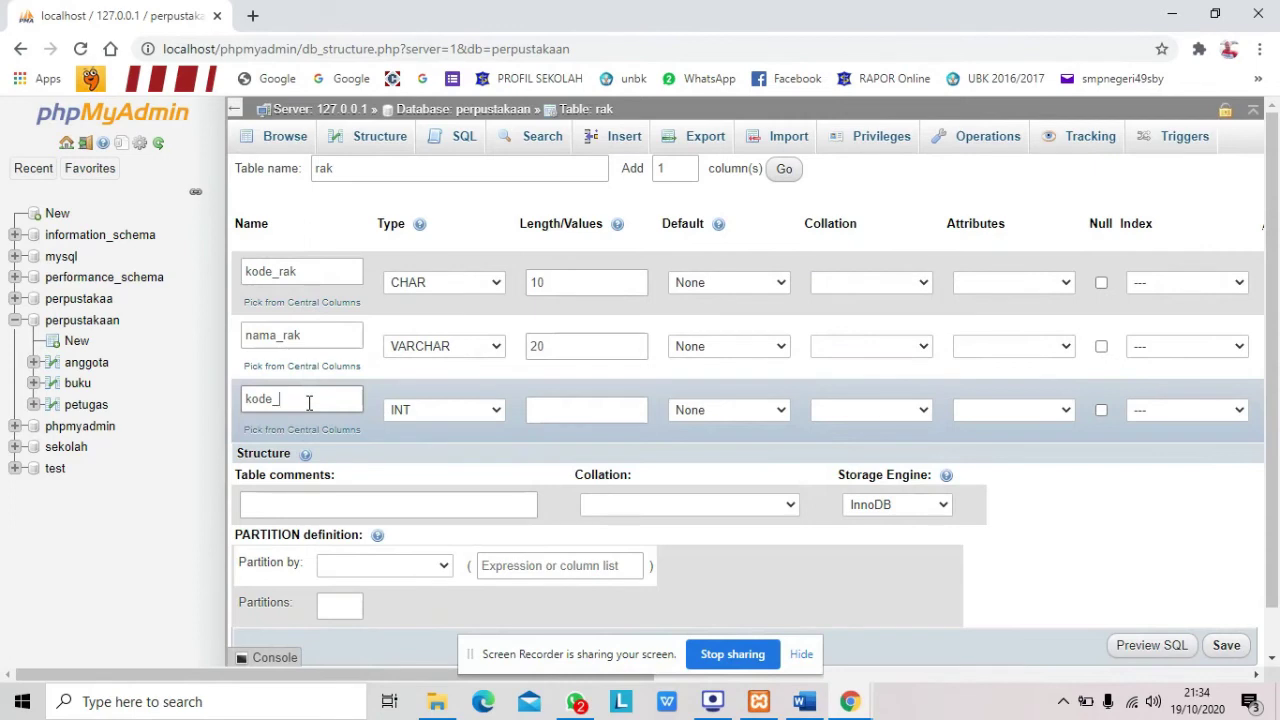
{"action": "left_click", "coordinate": [434, 415]}
{"action": "key", "text": "c"}
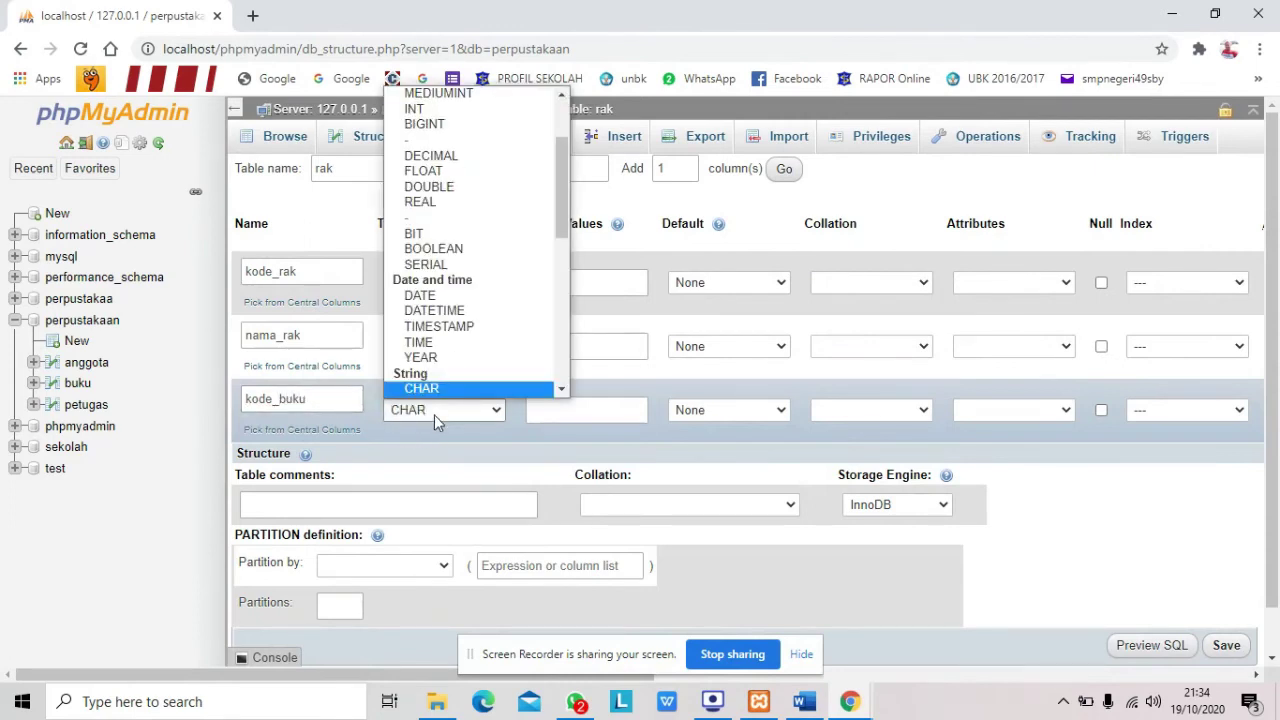
{"action": "left_click", "coordinate": [450, 393]}
{"action": "left_click", "coordinate": [607, 417]}
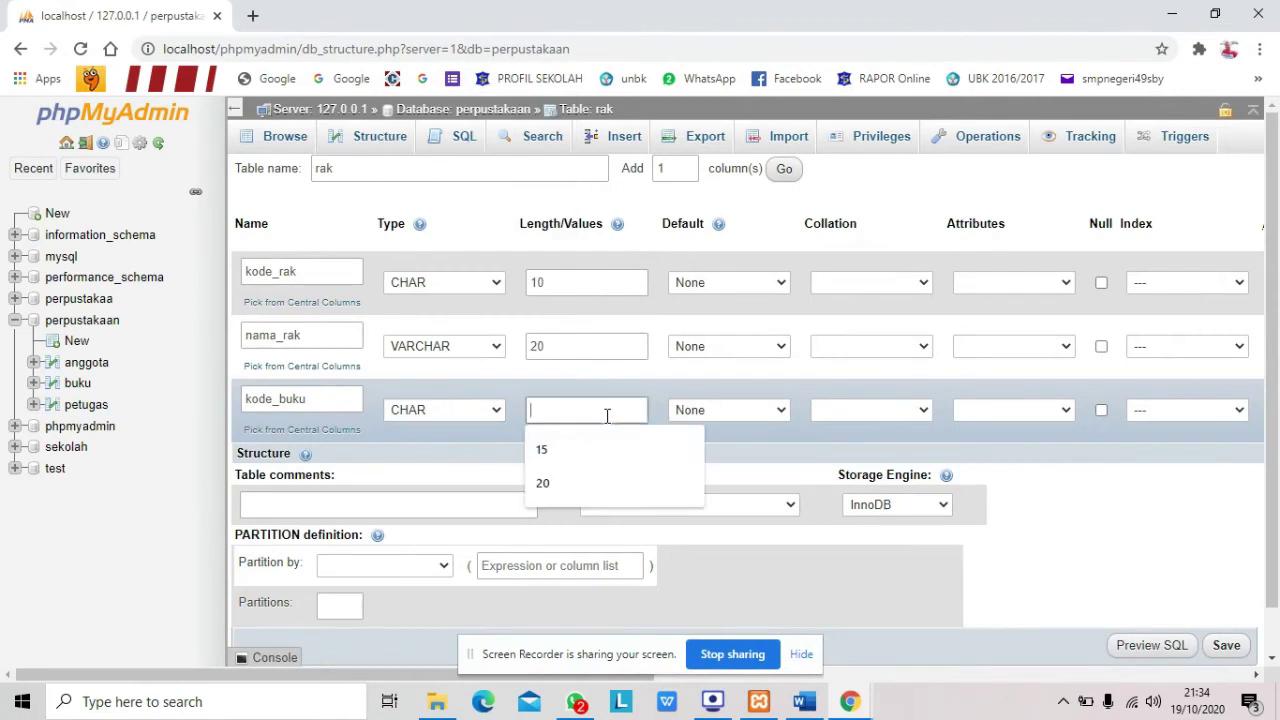
{"action": "type", "text": "10"}
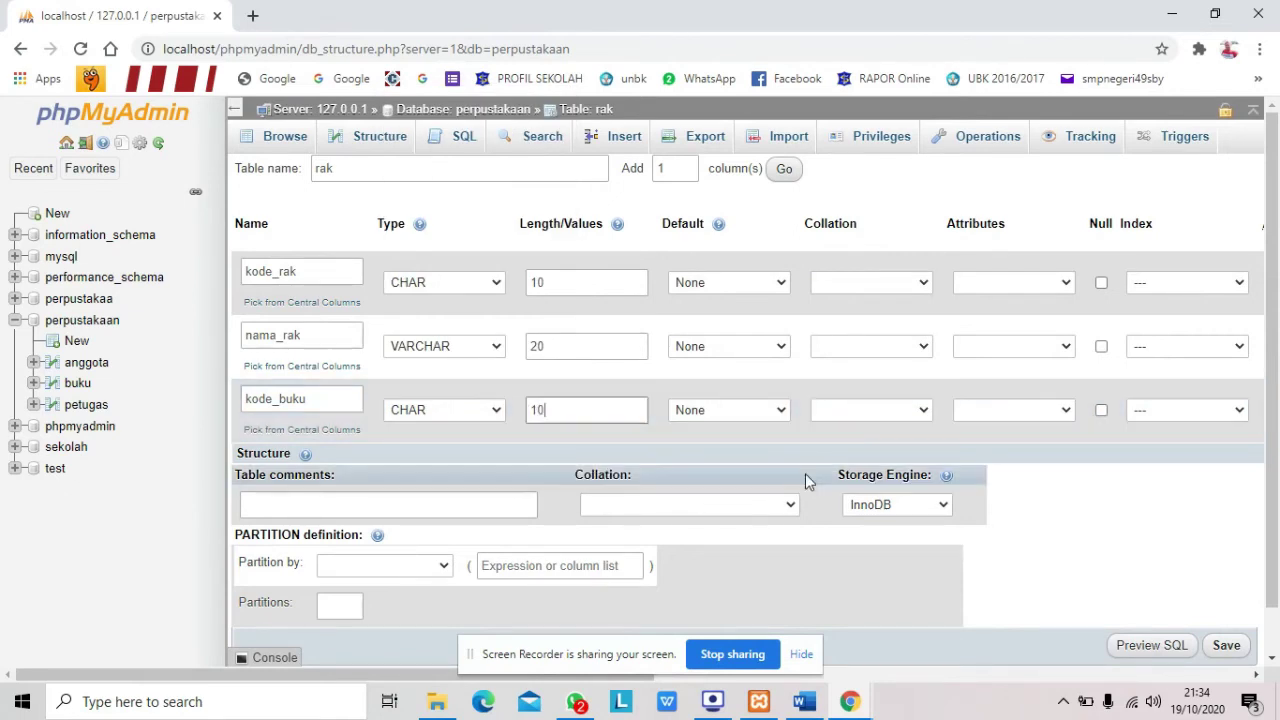
Step: Save the rak table in the perpustakaan database
{"action": "right_click", "coordinate": [740, 527]}
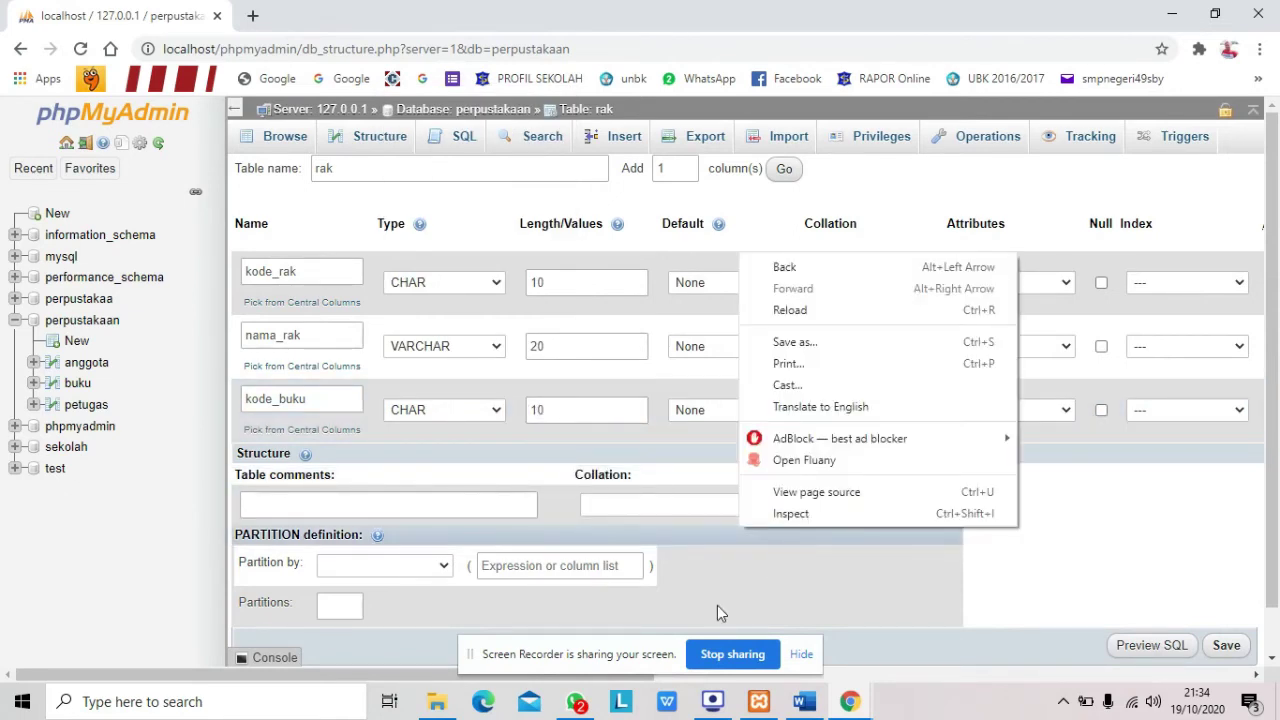
{"action": "left_click", "coordinate": [712, 701]}
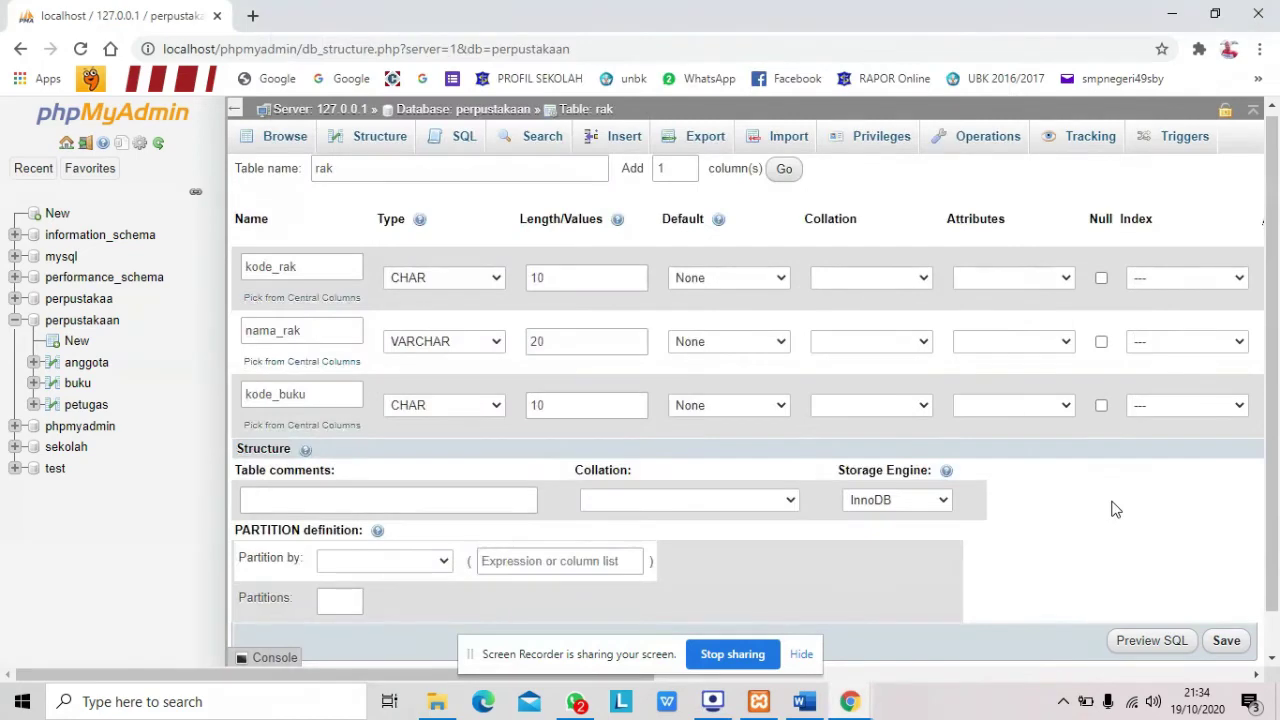
{"action": "scroll", "coordinate": [1110, 497], "scroll_direction": "down", "scroll_amount": 1}
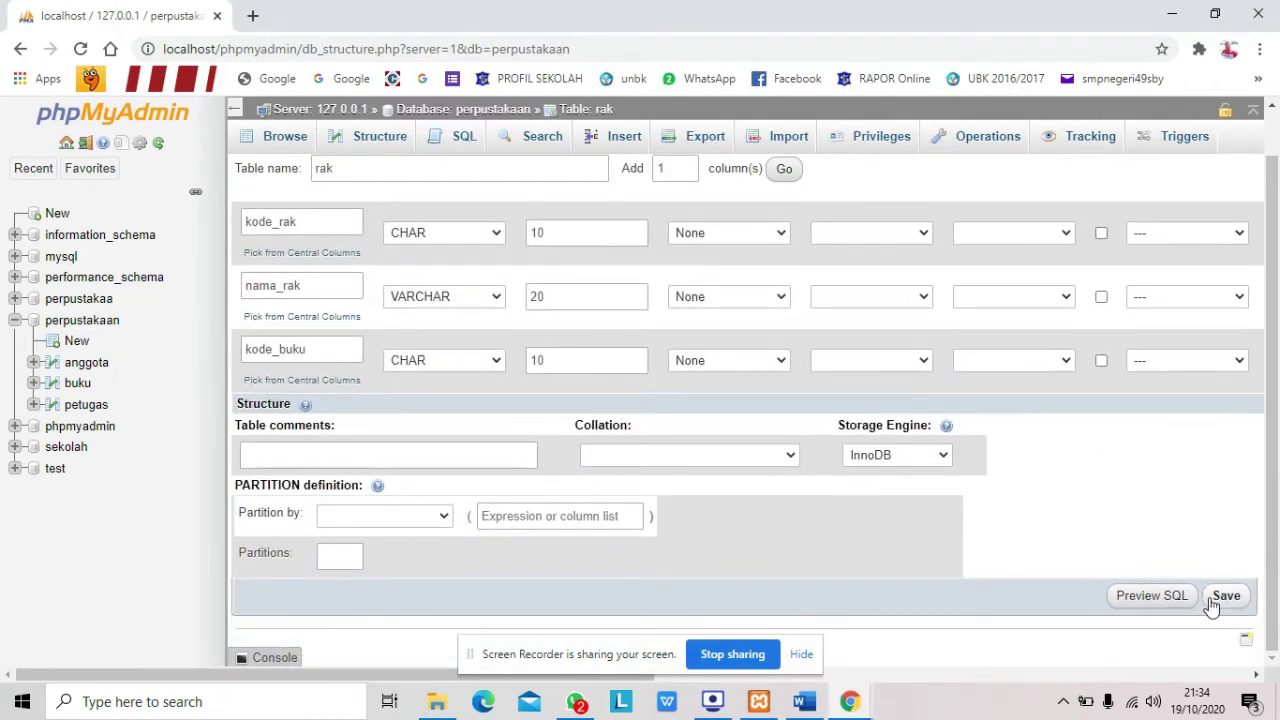
{"action": "left_click", "coordinate": [1225, 596]}
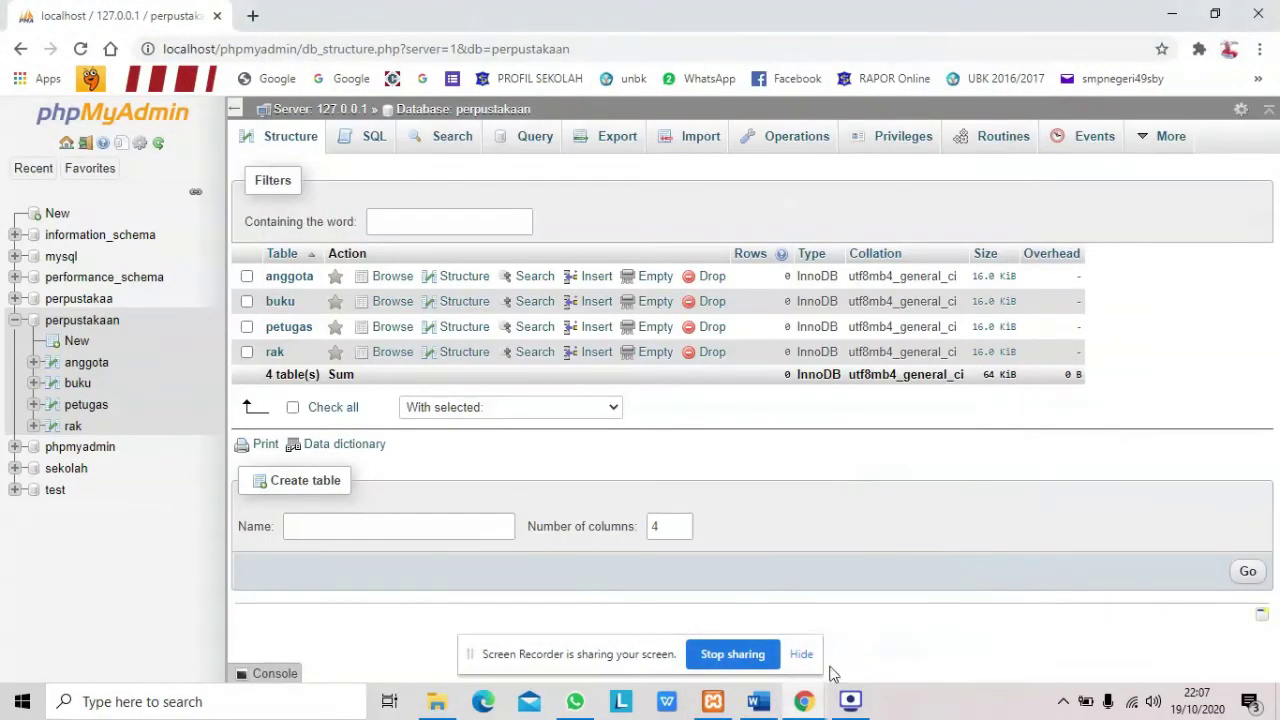
Step: Look up the Peminjaman table in the Word document, and enter peminjaman as the new table's name in phpMyAdmin
{"action": "left_click", "coordinate": [757, 703]}
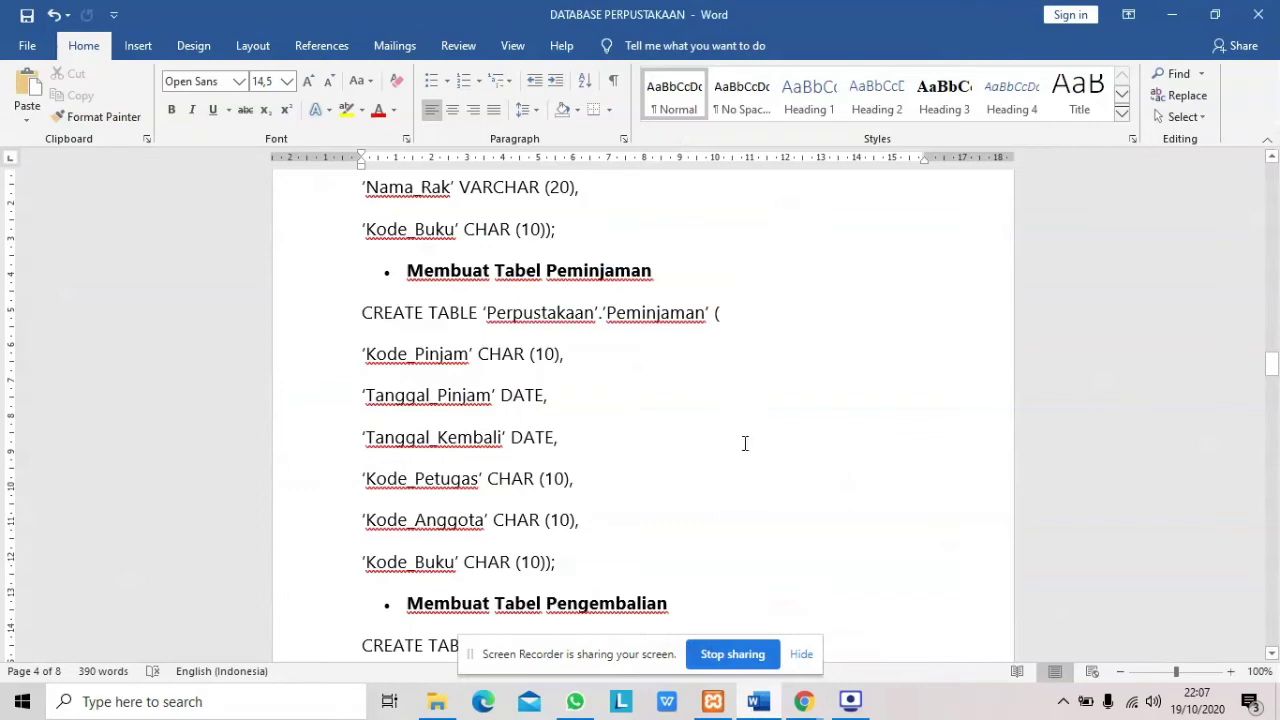
{"action": "left_click", "coordinate": [804, 701]}
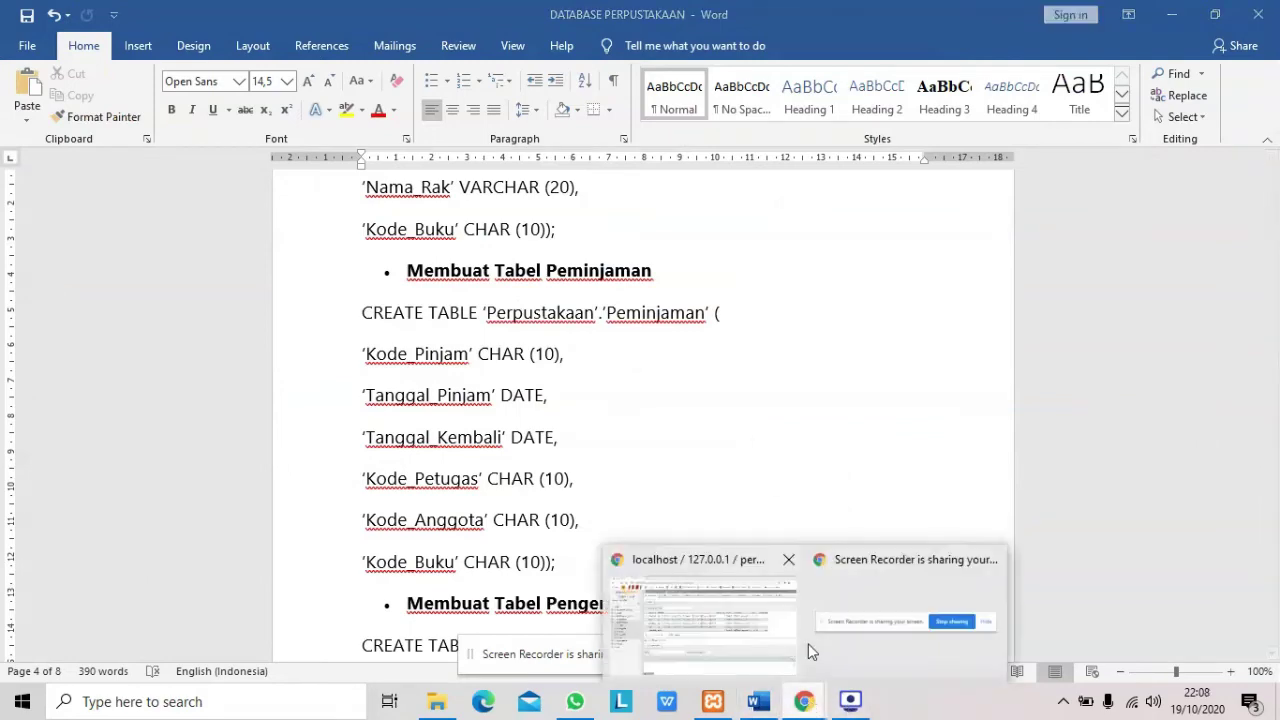
{"action": "left_click", "coordinate": [743, 629]}
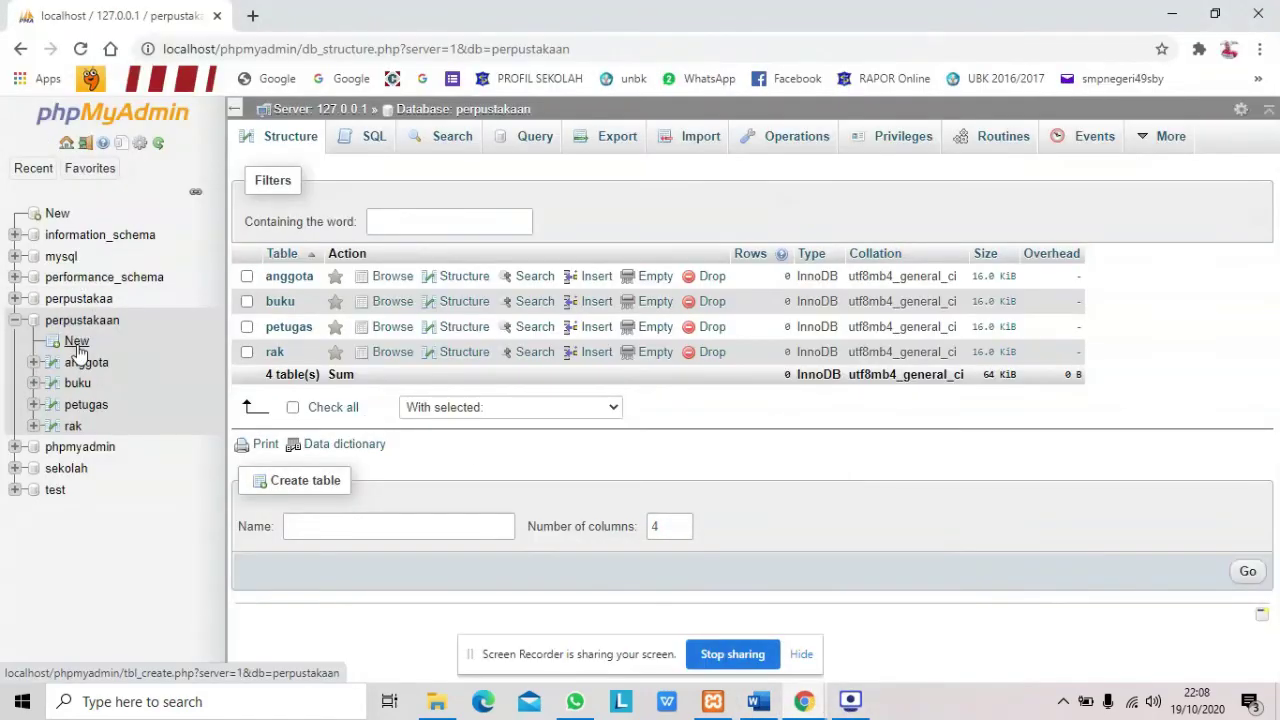
{"action": "left_click", "coordinate": [307, 535]}
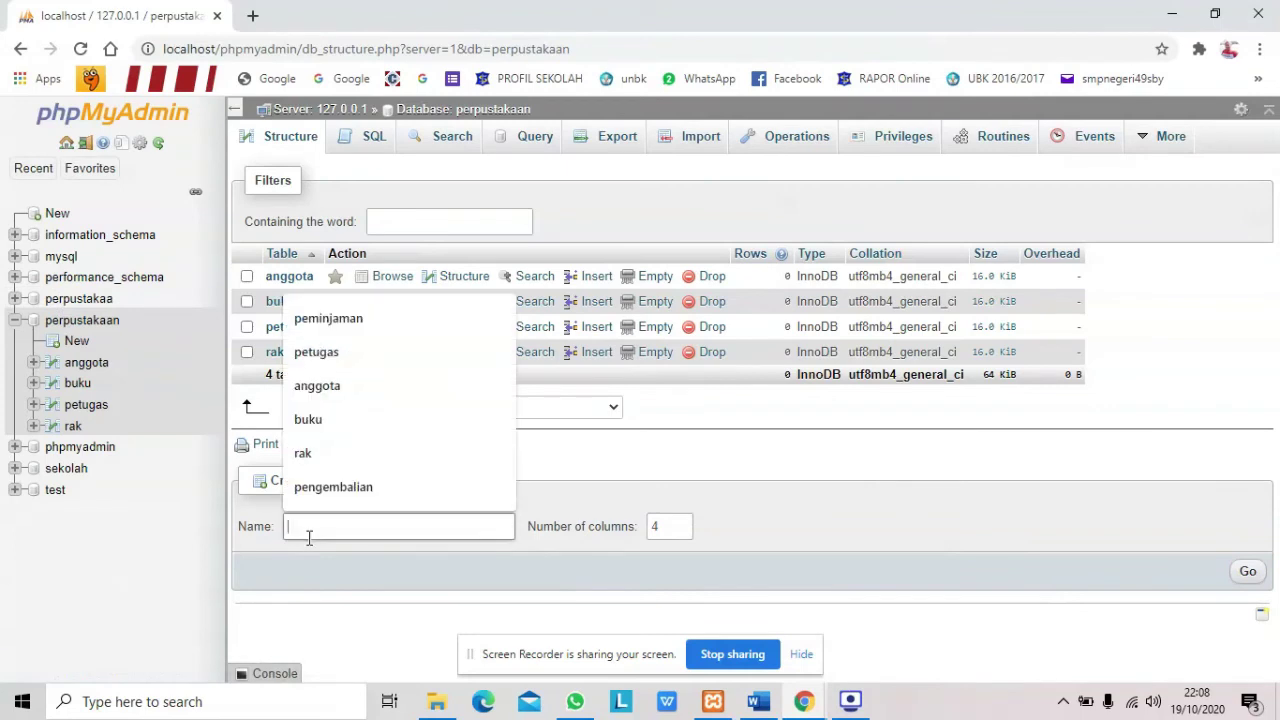
{"action": "type", "text": "pem"}
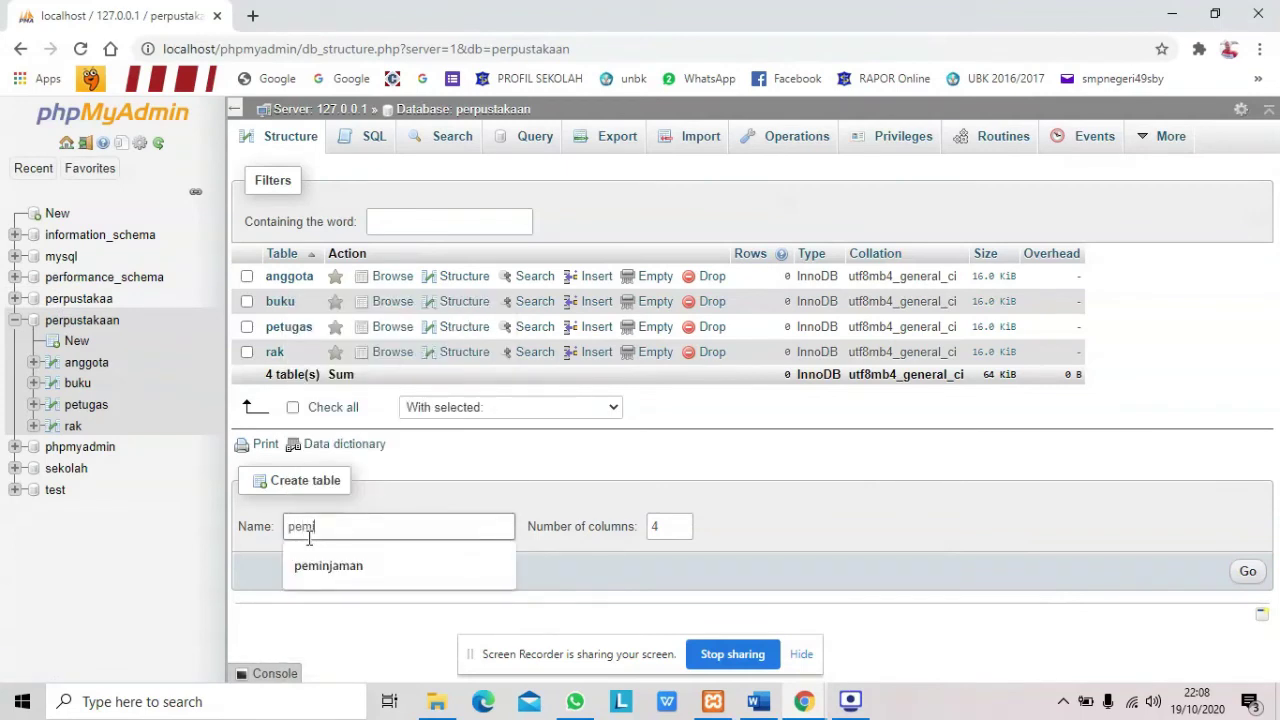
{"action": "type", "text": "injaman"}
{"action": "left_click", "coordinate": [334, 566]}
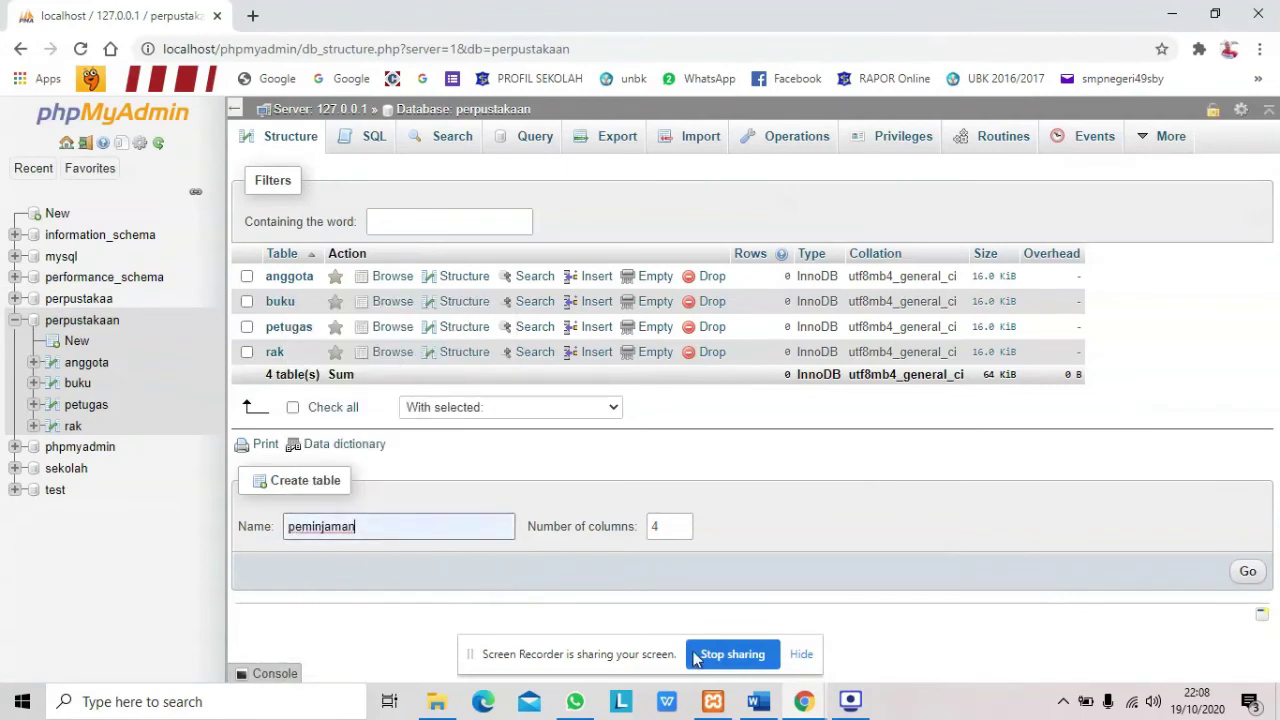
Step: Check the Peminjaman fields in the Word document, and start the peminjaman table in phpMyAdmin with 6 columns
{"action": "left_click", "coordinate": [758, 701]}
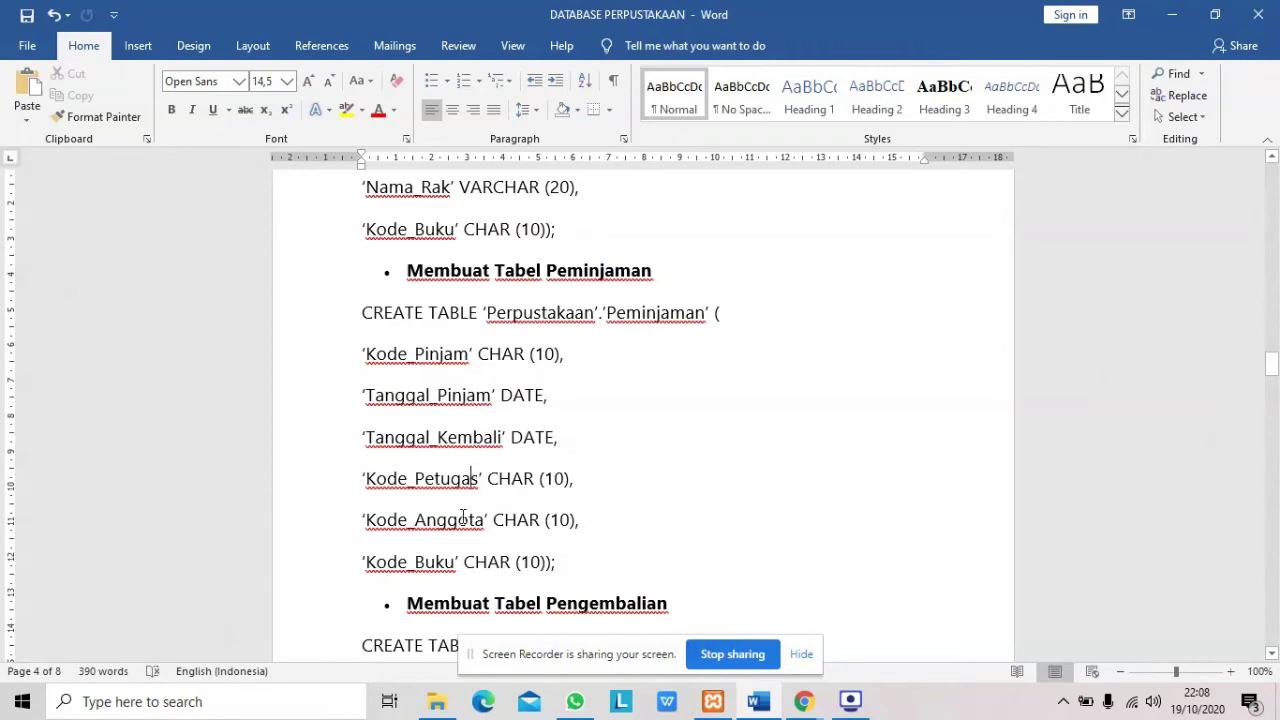
{"action": "mouse_move", "coordinate": [803, 700]}
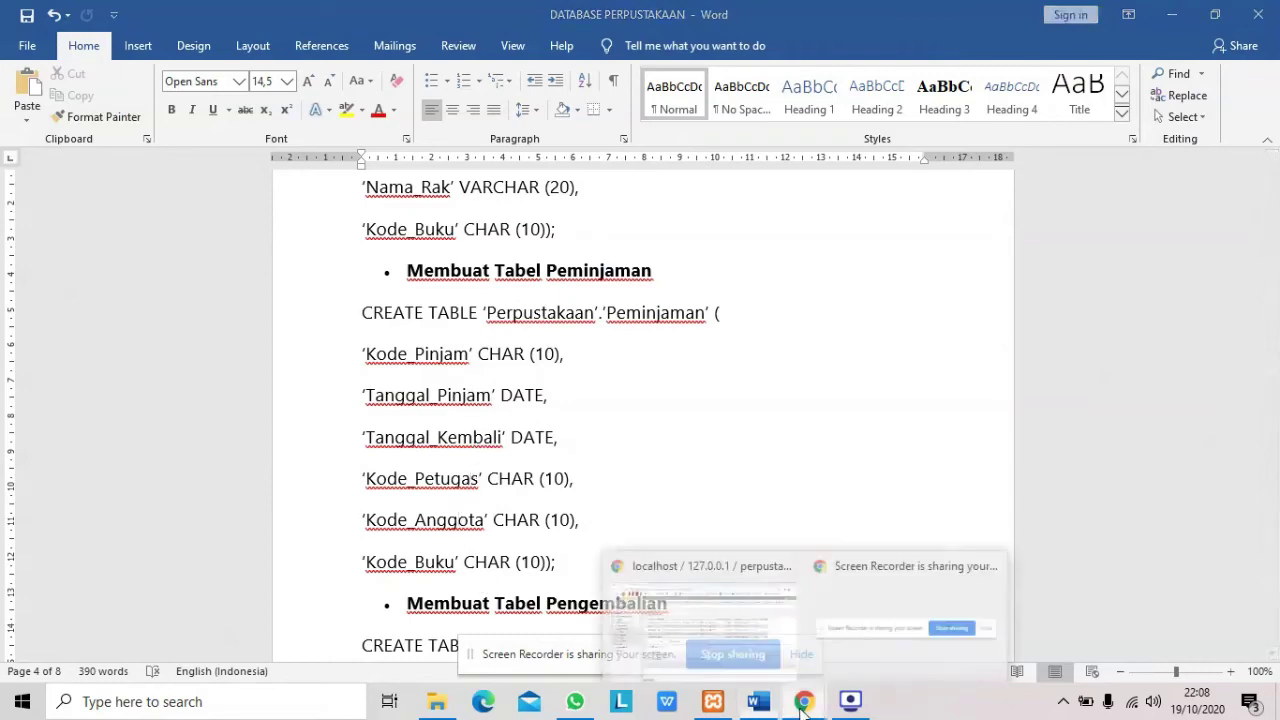
{"action": "left_click", "coordinate": [691, 620]}
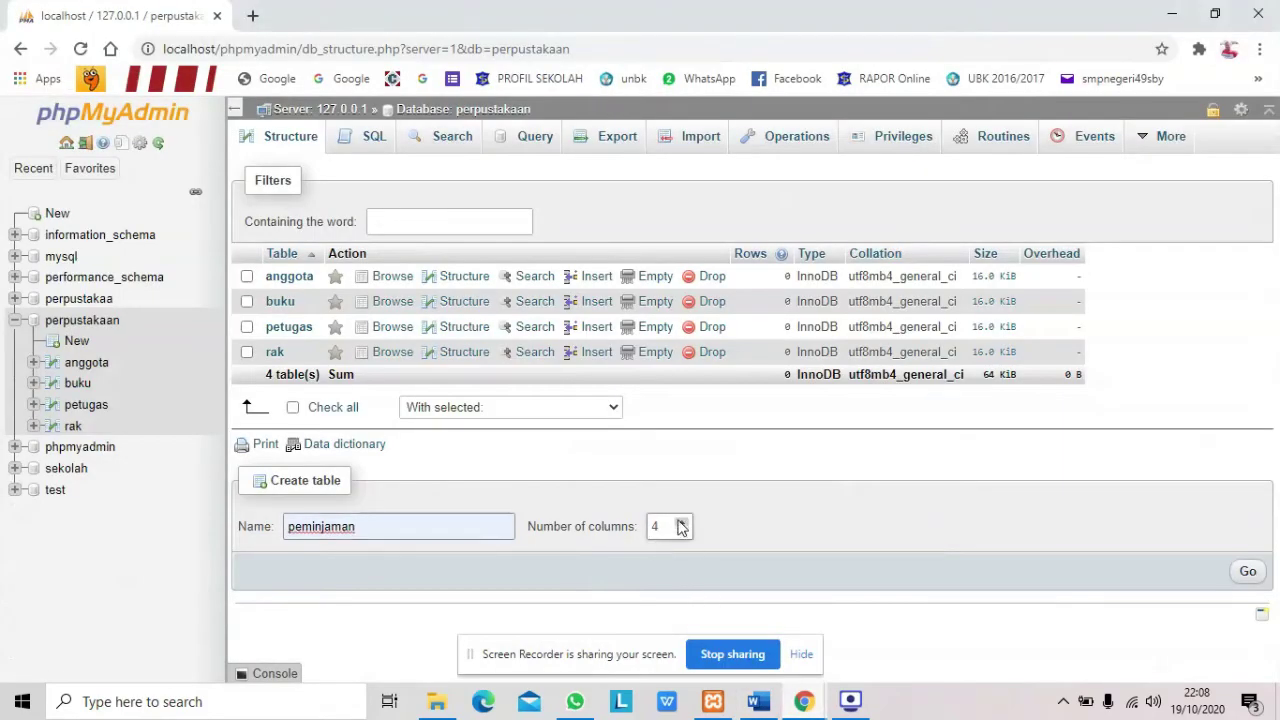
{"action": "left_click_drag", "start_coordinate": [669, 526], "coordinate": [646, 533]}
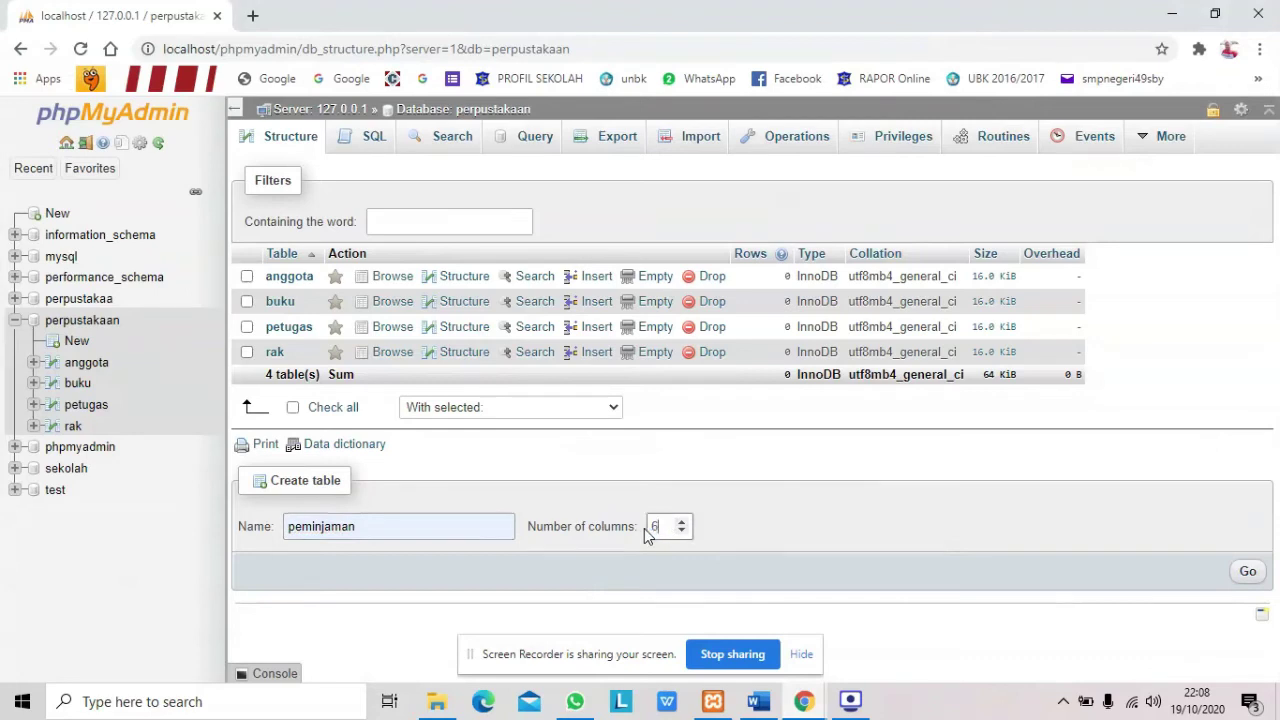
{"action": "left_click", "coordinate": [1247, 571]}
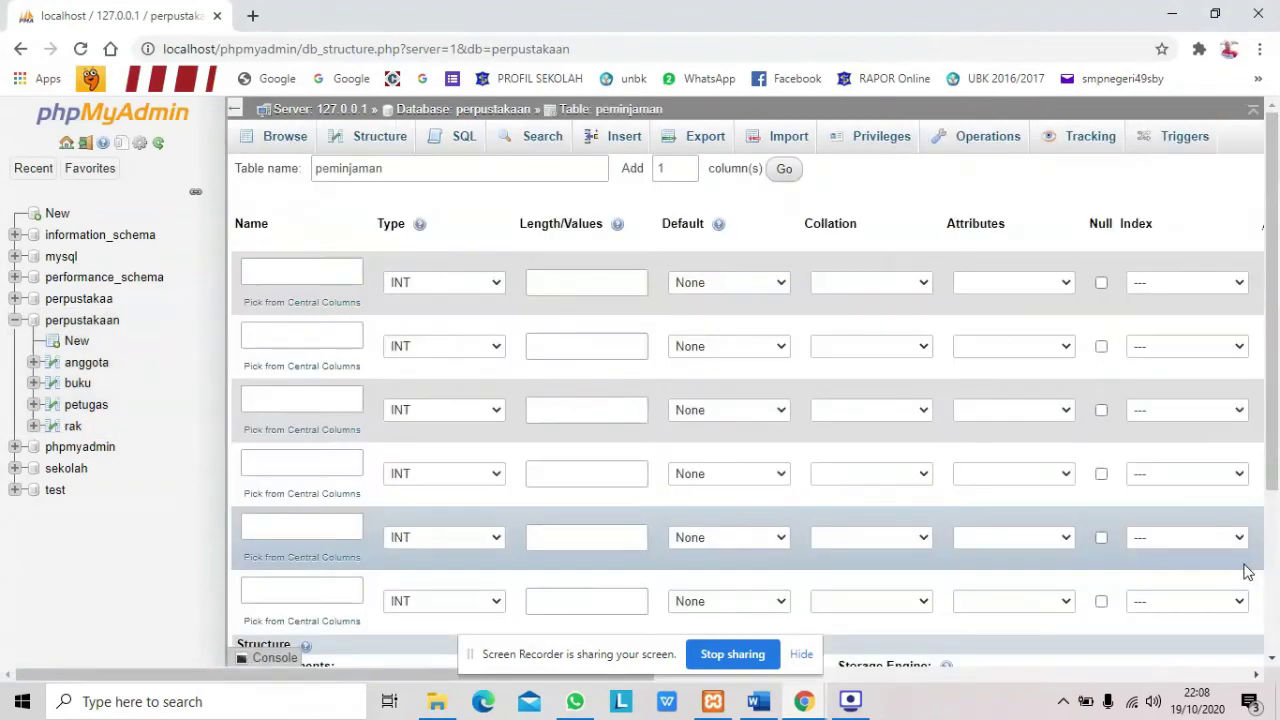
Step: Look up Kode_Pinjam in the Word document, and define the first peminjaman column in phpMyAdmin as kode_pinjam, CHAR, length 10
{"action": "left_click", "coordinate": [774, 705]}
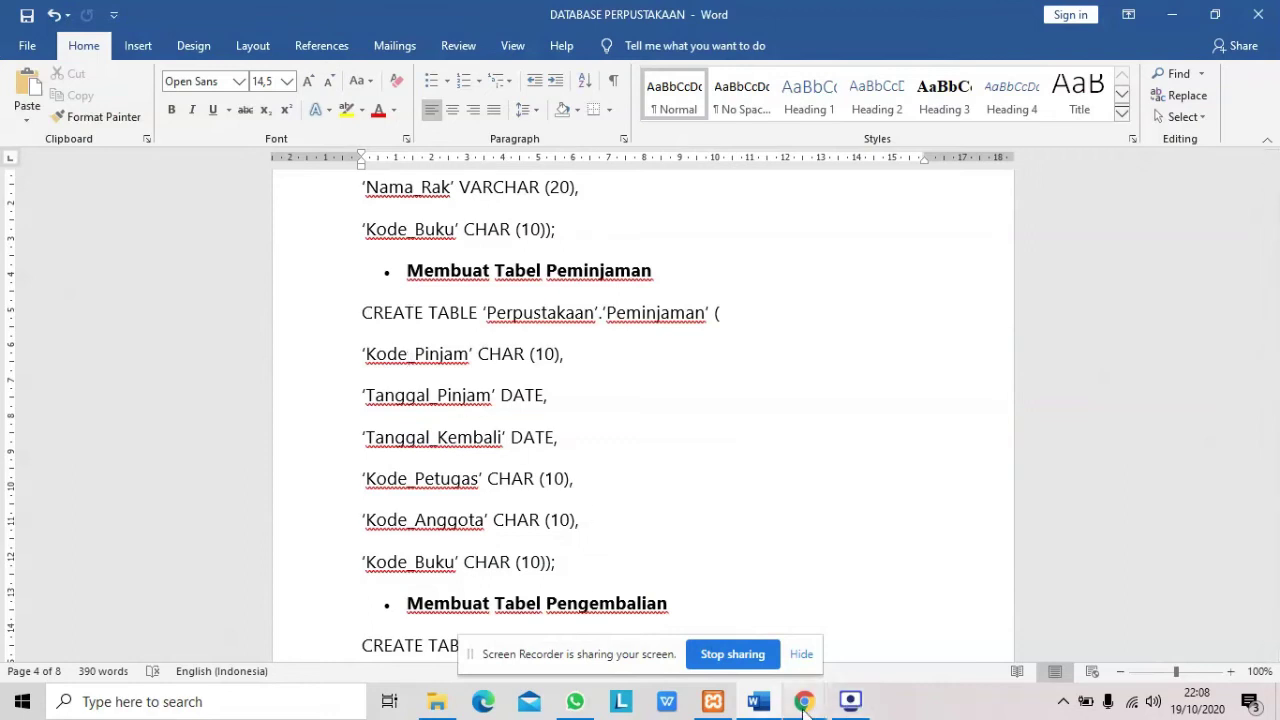
{"action": "mouse_move", "coordinate": [803, 706]}
{"action": "left_click", "coordinate": [700, 610]}
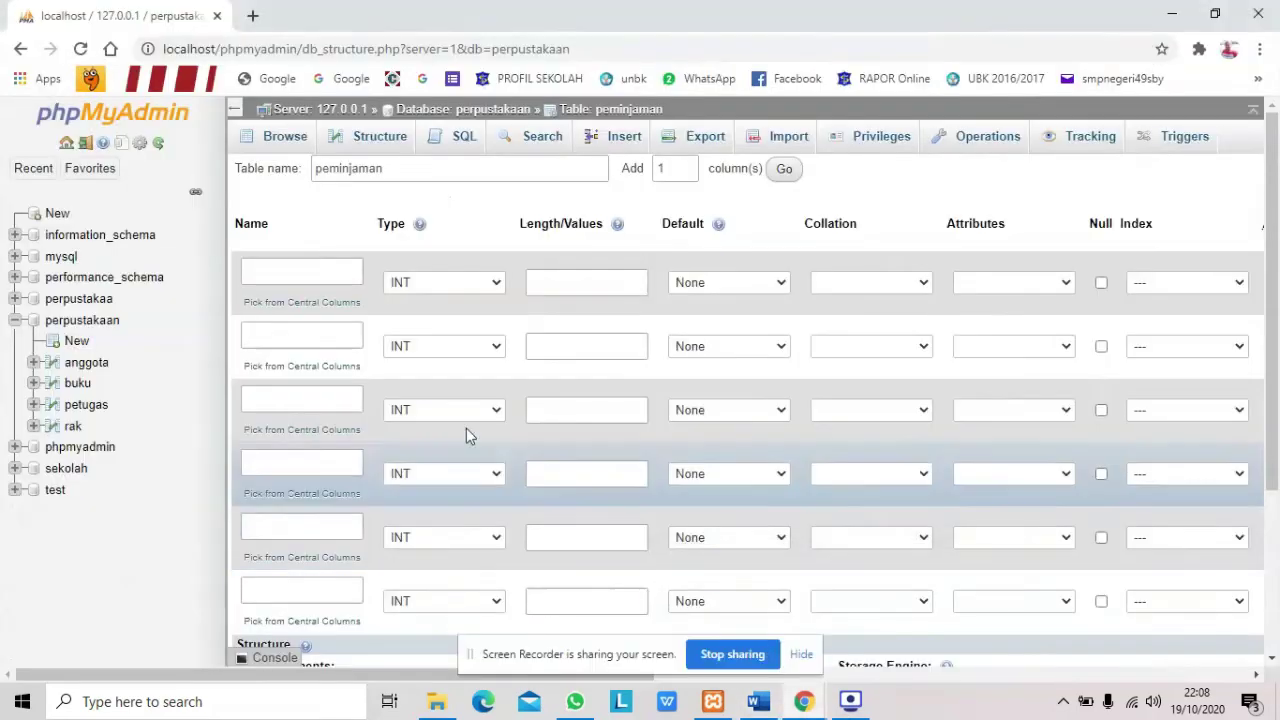
{"action": "left_click", "coordinate": [317, 267]}
{"action": "type", "text": "kode_pinjam"}
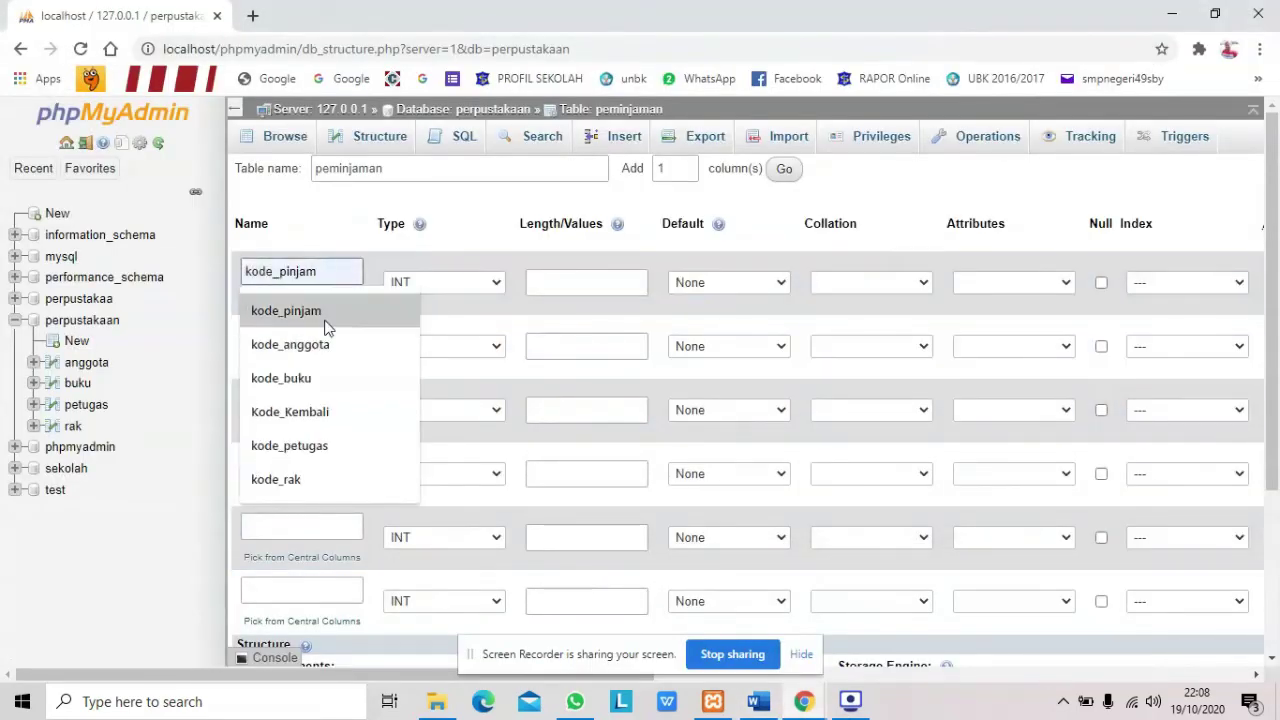
{"action": "left_click", "coordinate": [318, 314]}
{"action": "left_click", "coordinate": [433, 287]}
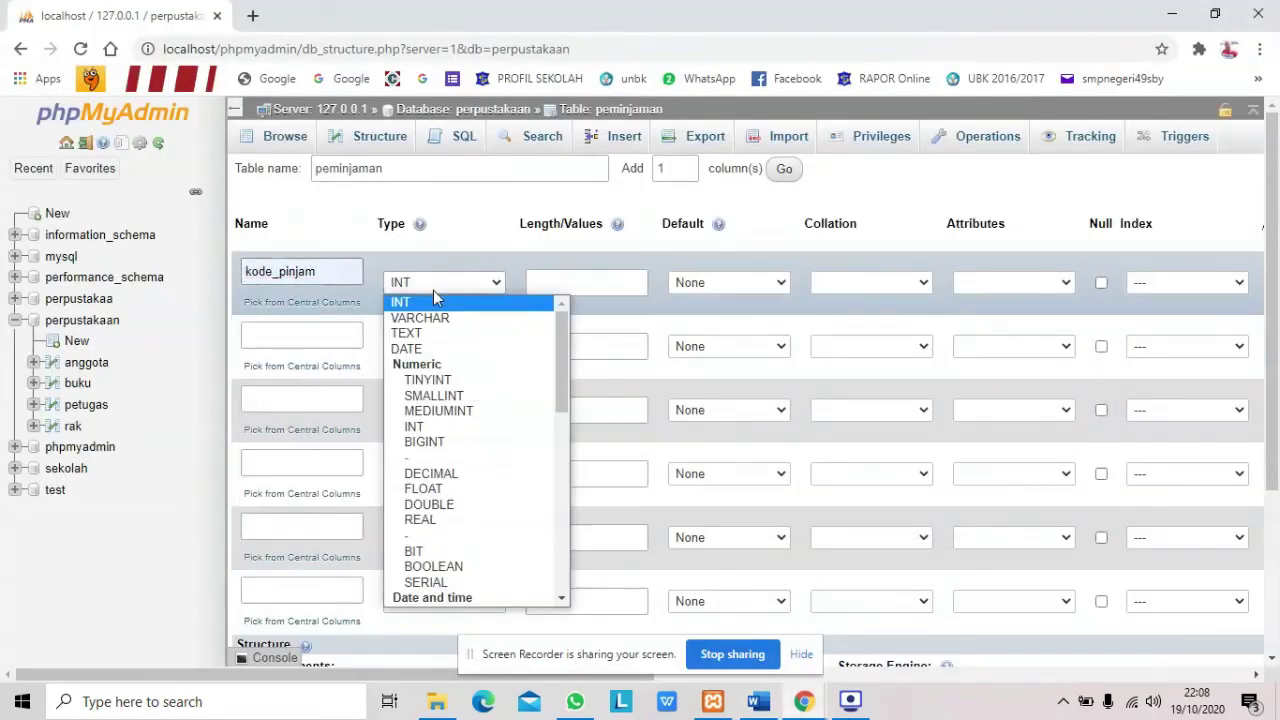
{"action": "key", "text": "c"}
{"action": "left_click", "coordinate": [420, 598]}
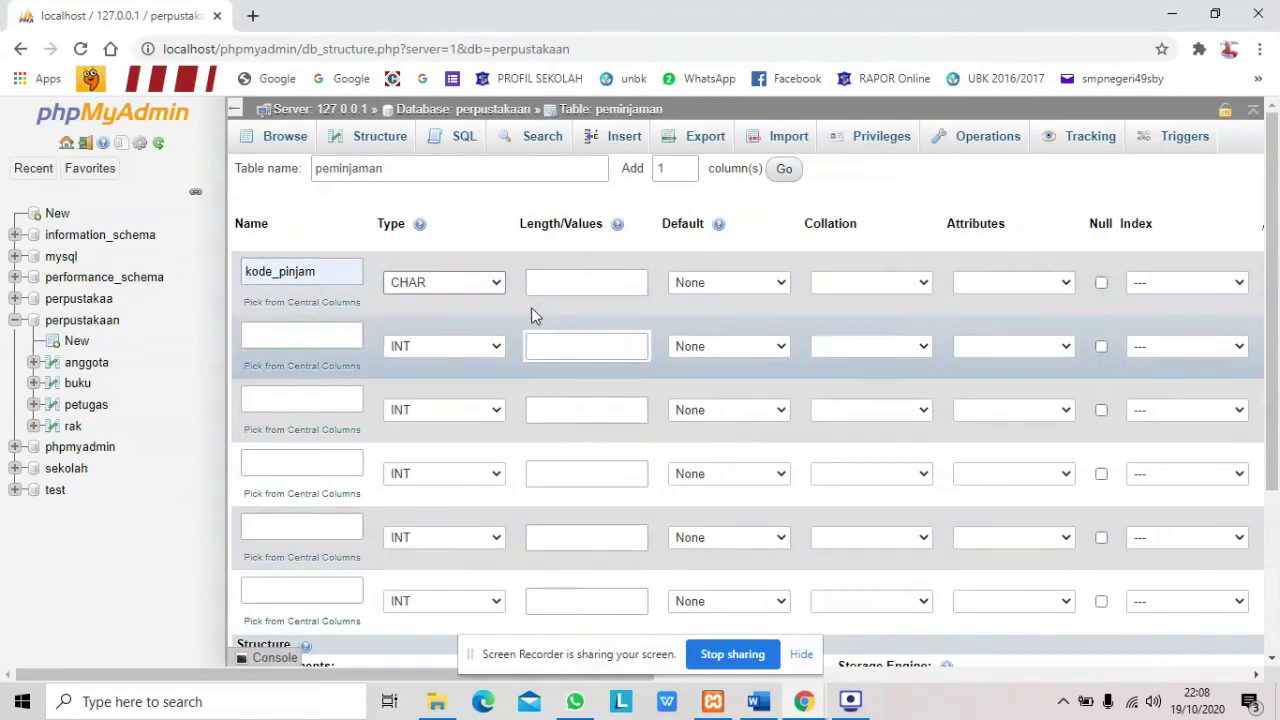
{"action": "left_click", "coordinate": [553, 288]}
{"action": "left_click", "coordinate": [553, 288]}
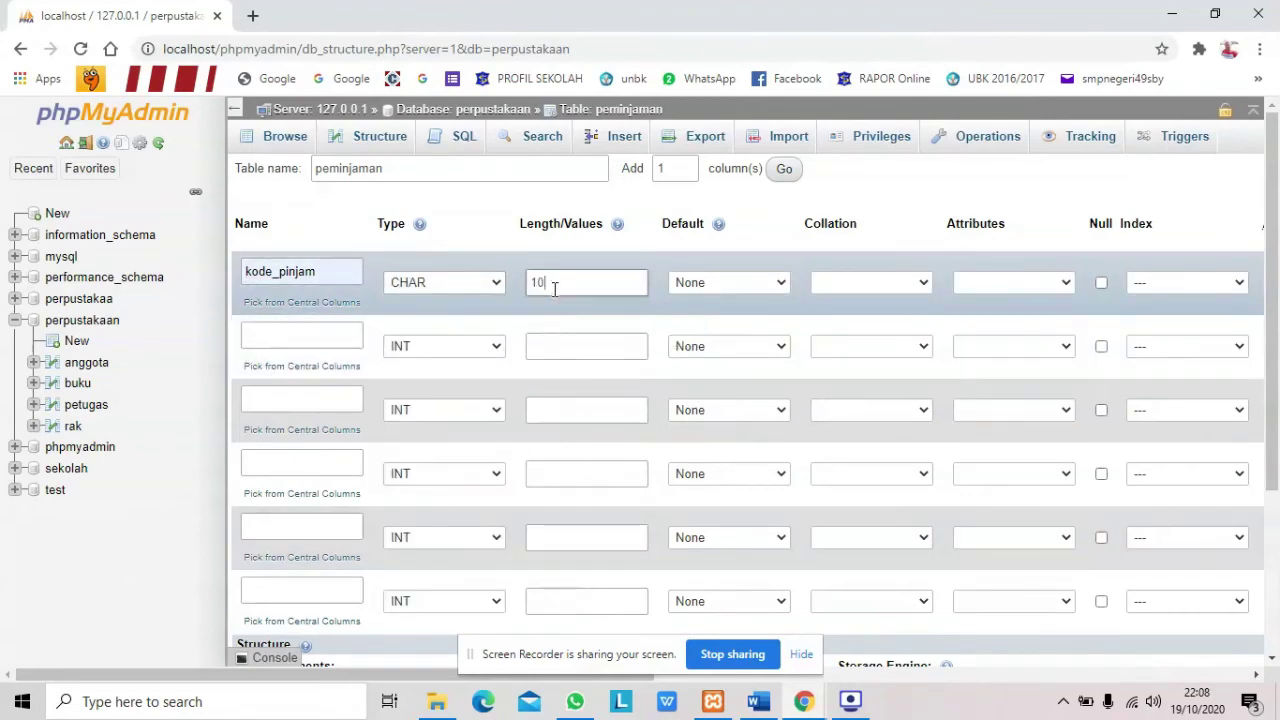
Step: Look up Tanggal_Pinjam in the Word document, and define the second peminjaman column in phpMyAdmin as tanggal_pinjam with type DATE
{"action": "left_click", "coordinate": [759, 701]}
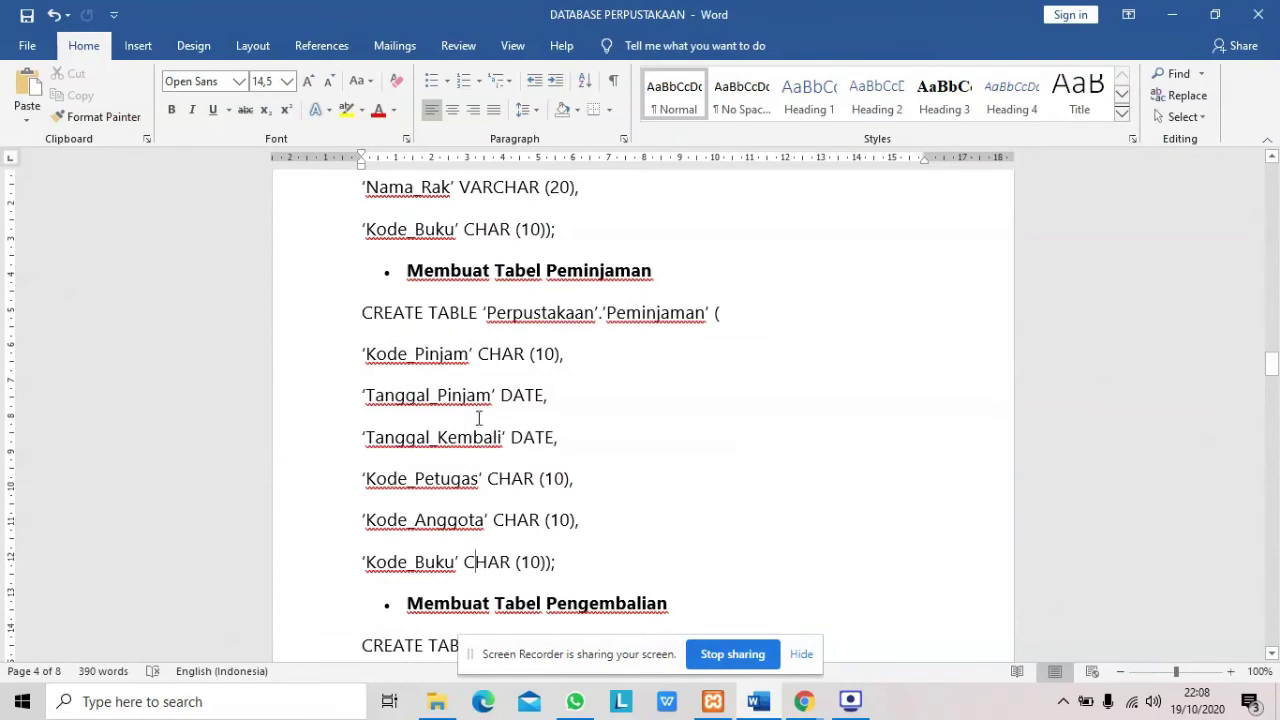
{"action": "scroll", "coordinate": [487, 397], "scroll_direction": "down", "scroll_amount": 1}
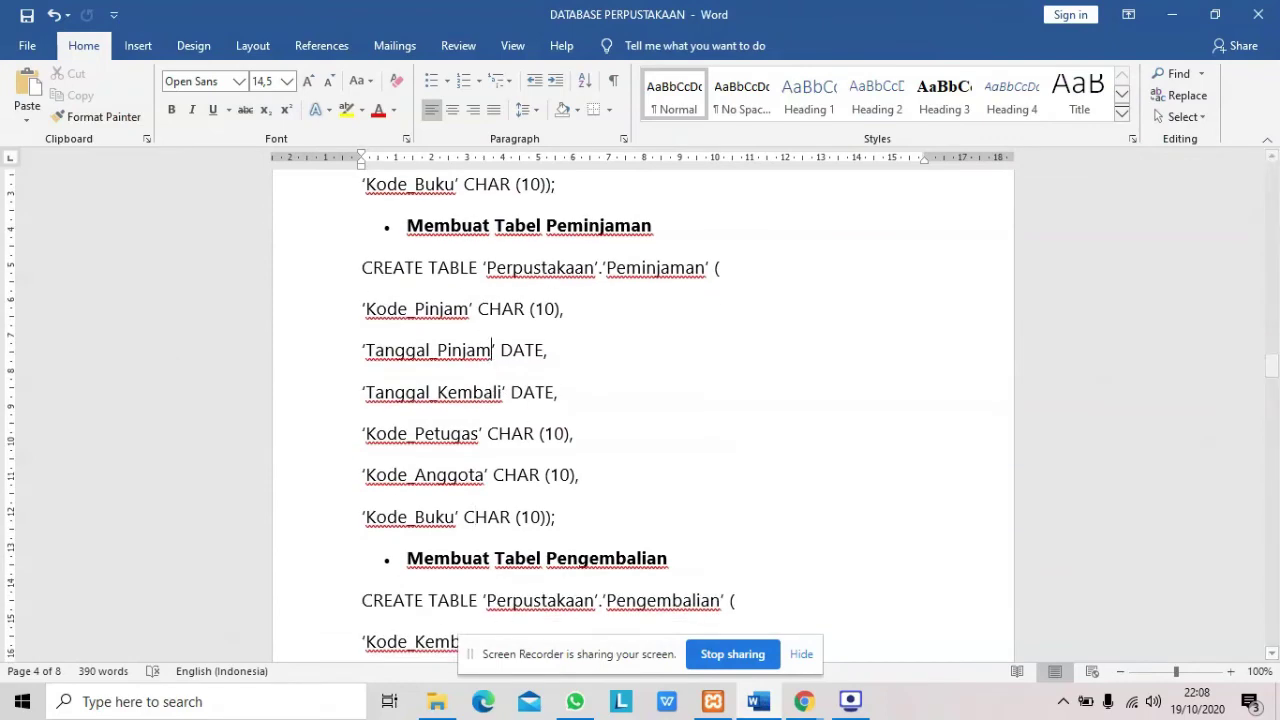
{"action": "left_click", "coordinate": [804, 701]}
{"action": "left_click", "coordinate": [705, 610]}
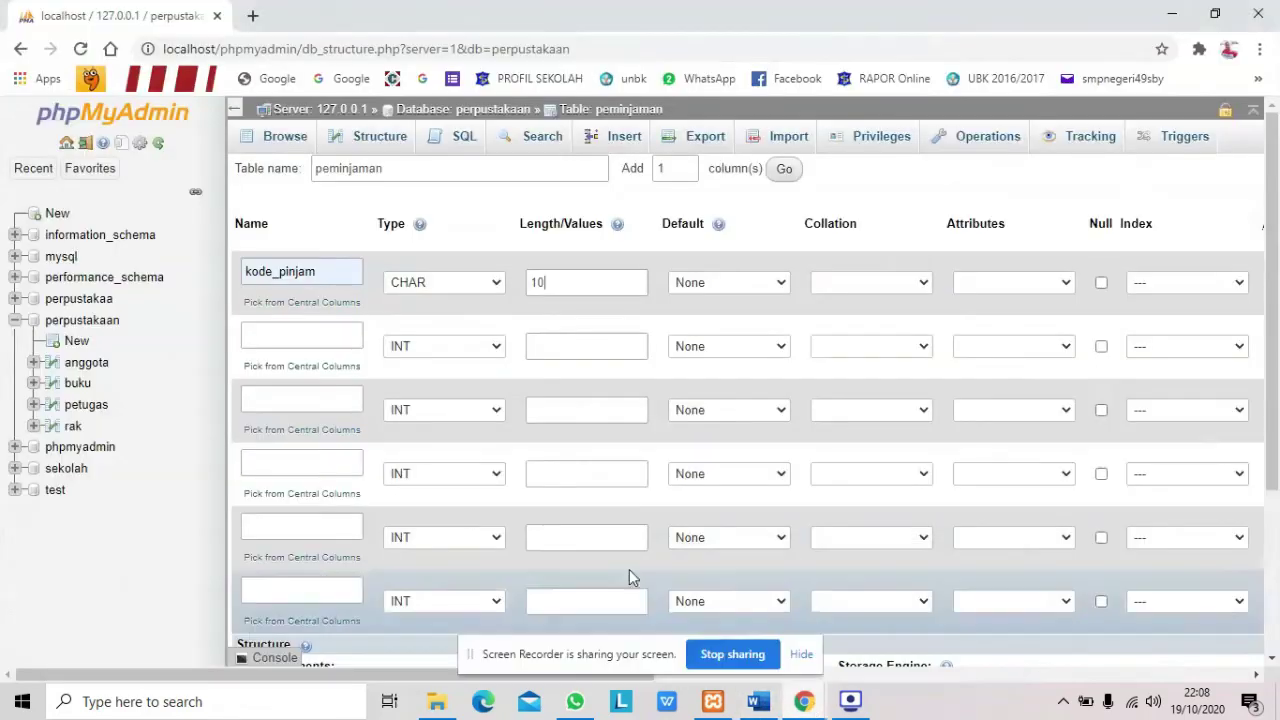
{"action": "left_click", "coordinate": [286, 337]}
{"action": "type", "text": "t"}
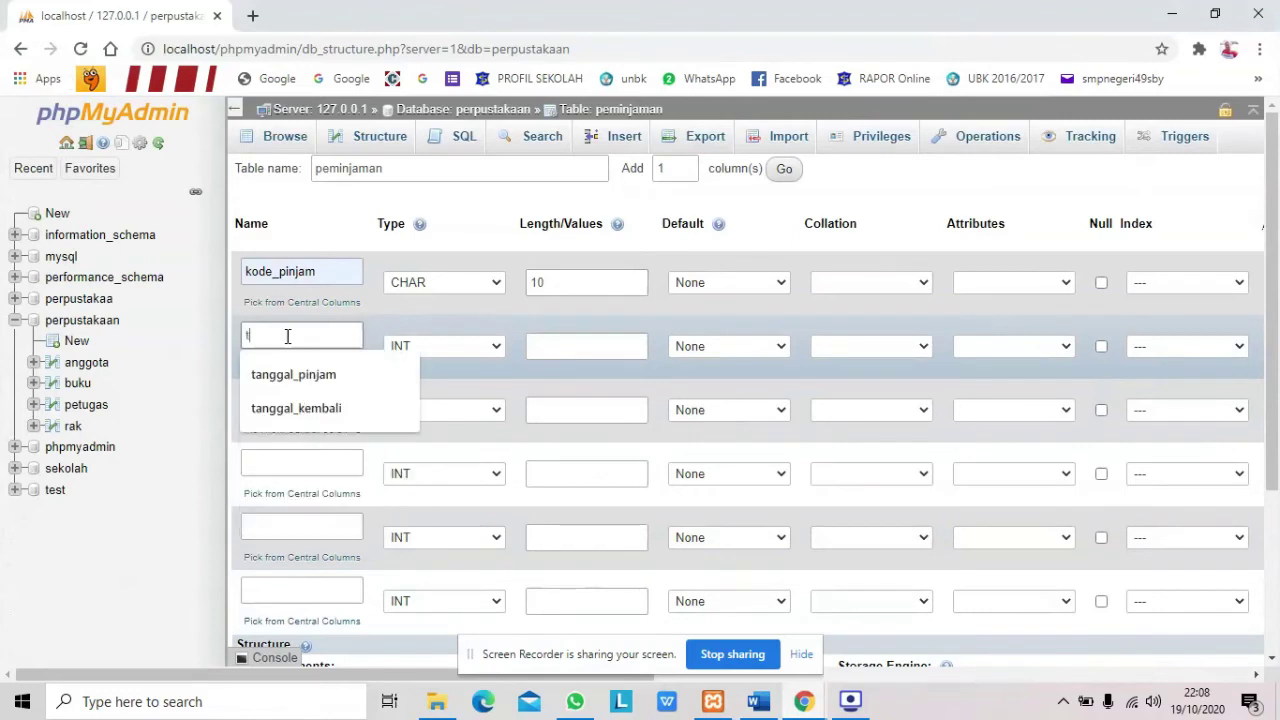
{"action": "type", "text": "anggal_pinjam"}
{"action": "left_click", "coordinate": [298, 370]}
{"action": "left_click", "coordinate": [400, 346]}
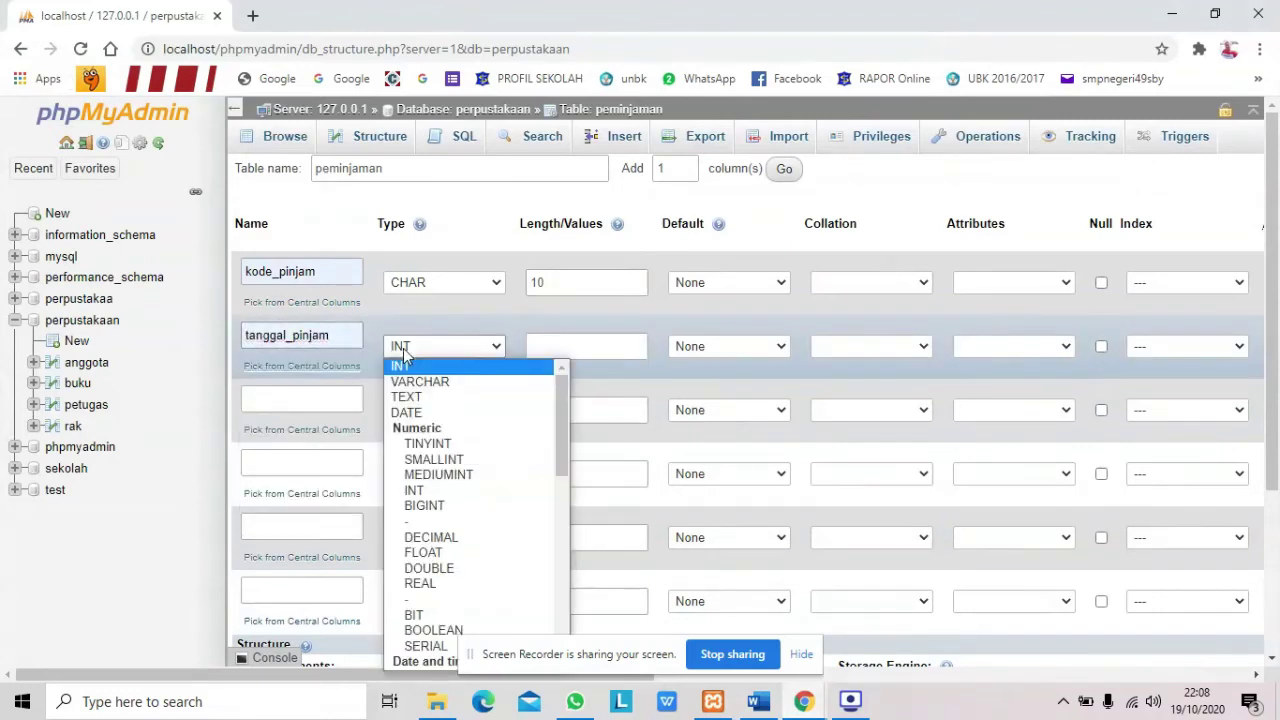
{"action": "left_click", "coordinate": [406, 412]}
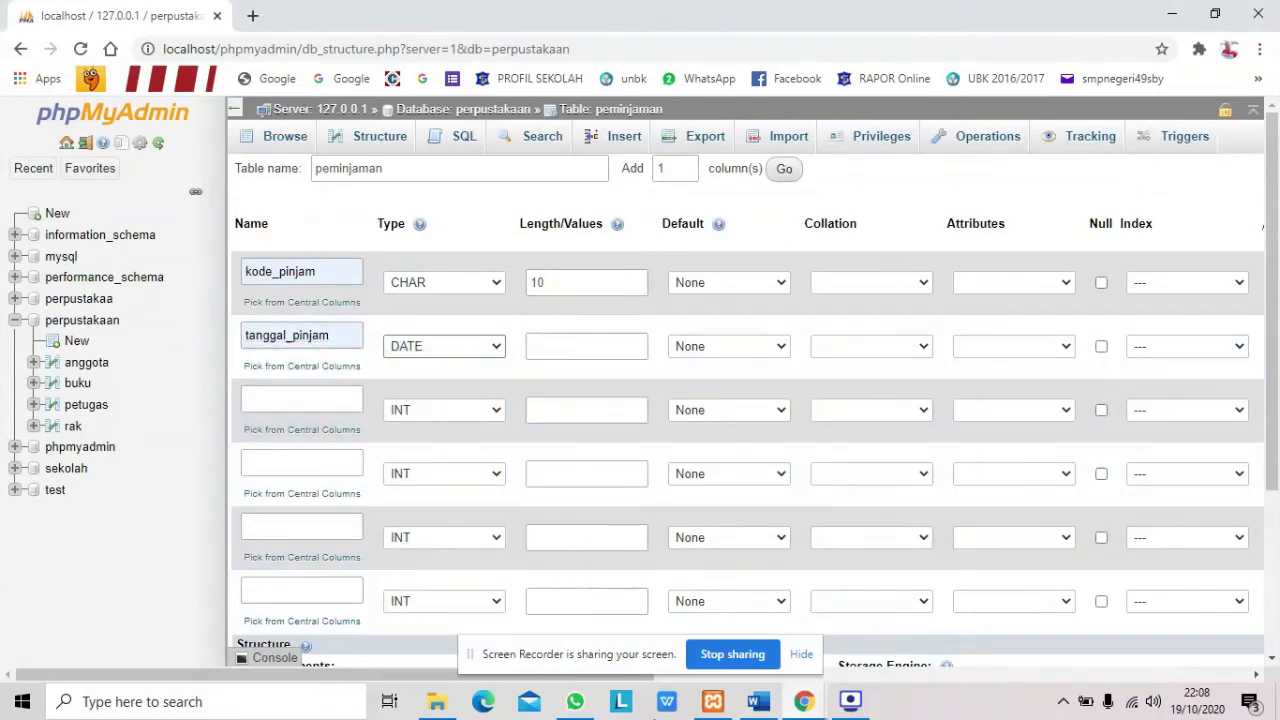
Step: Look up Tanggal_Kembali in the Word document, and define the third peminjaman column in phpMyAdmin as tanggal_kembali with type DATE
{"action": "left_click", "coordinate": [757, 703]}
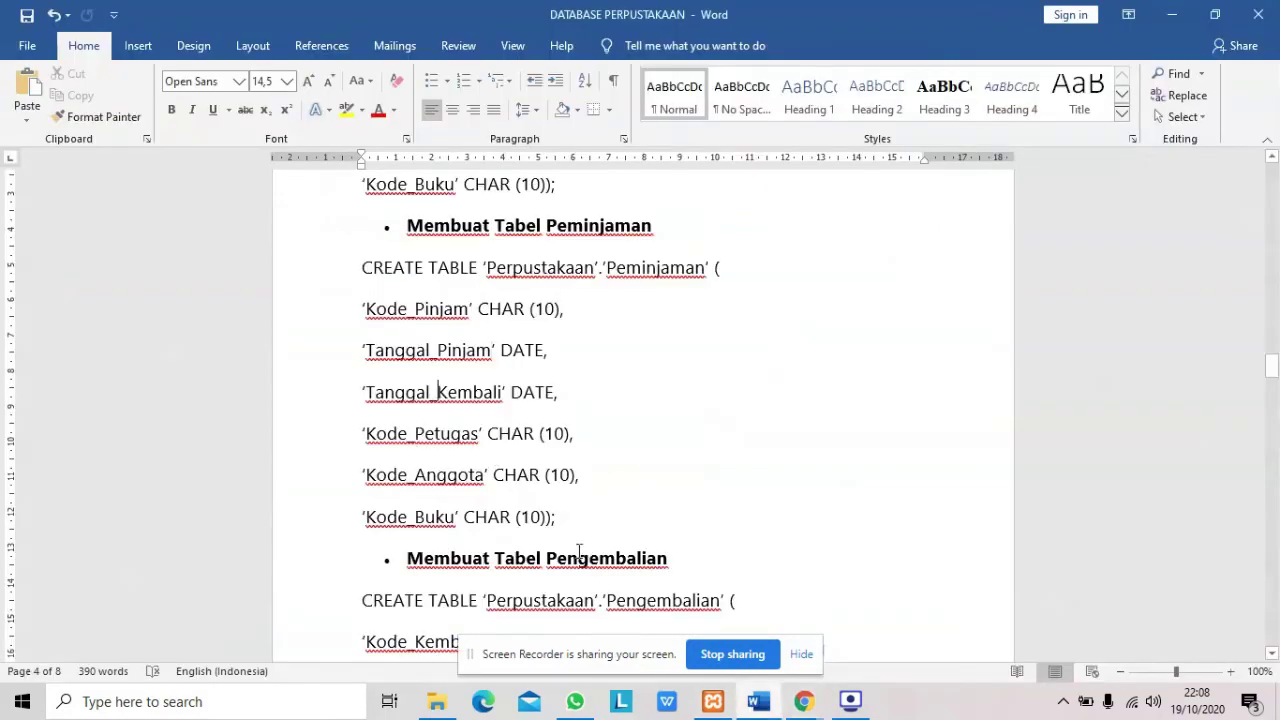
{"action": "mouse_move", "coordinate": [803, 701]}
{"action": "left_click", "coordinate": [772, 650]}
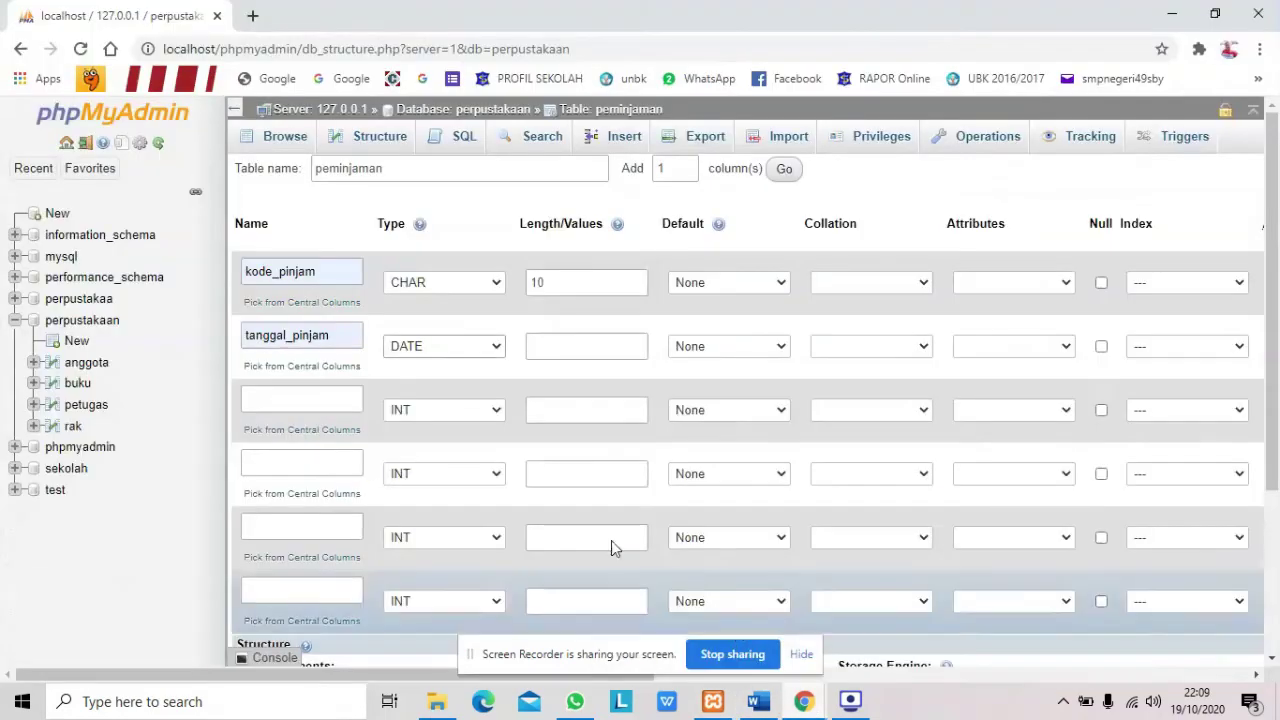
{"action": "left_click", "coordinate": [273, 397]}
{"action": "type", "text": "t"}
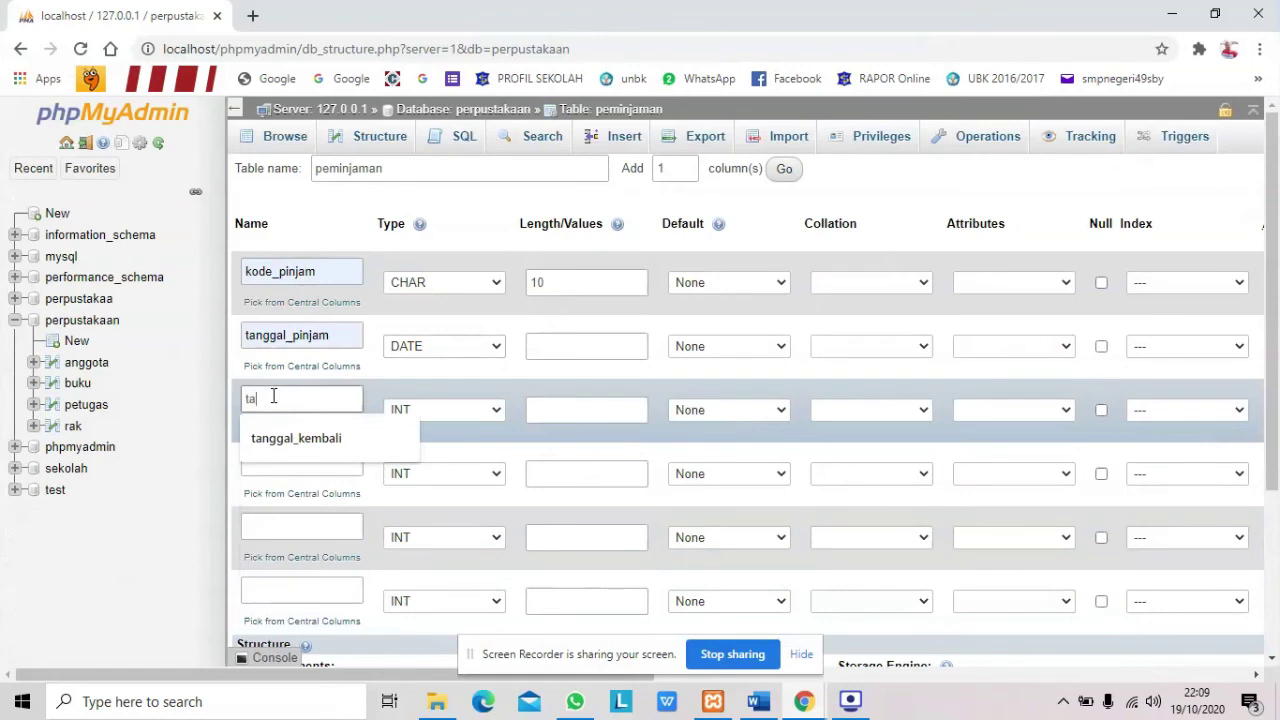
{"action": "type", "text": "al_kembali"}
{"action": "left_click", "coordinate": [280, 438]}
{"action": "left_click", "coordinate": [419, 415]}
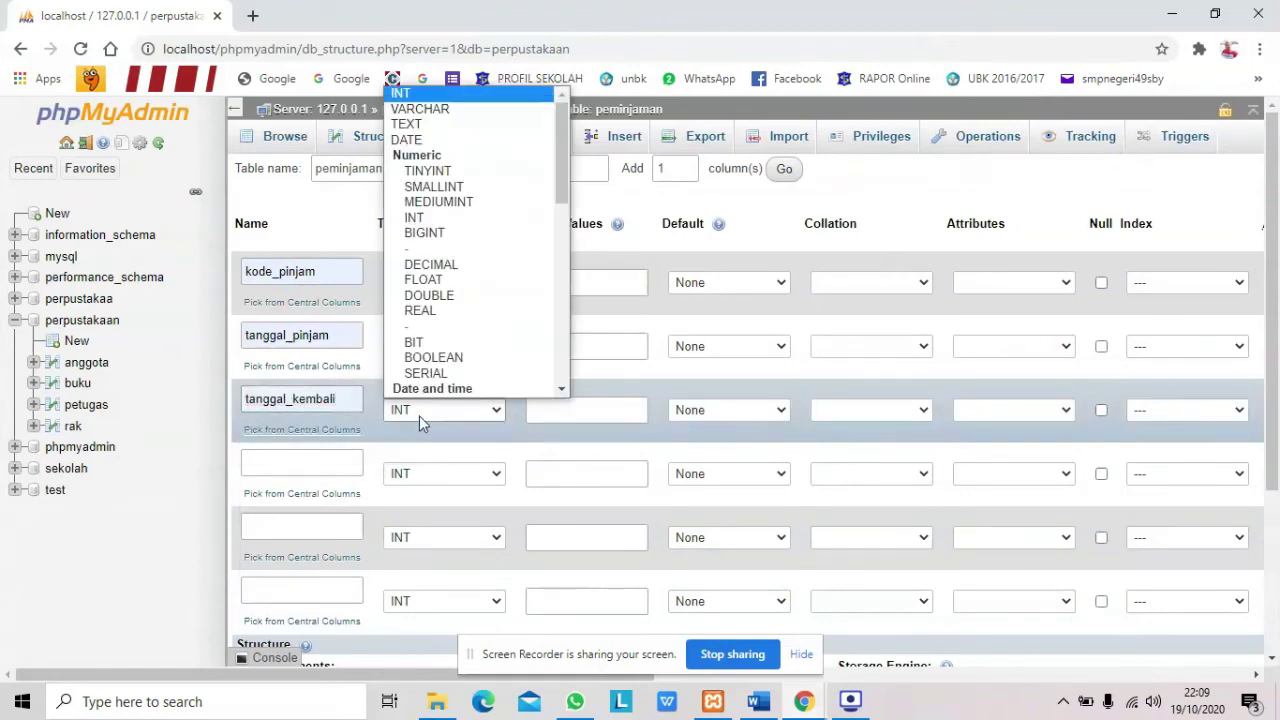
{"action": "key", "text": "d"}
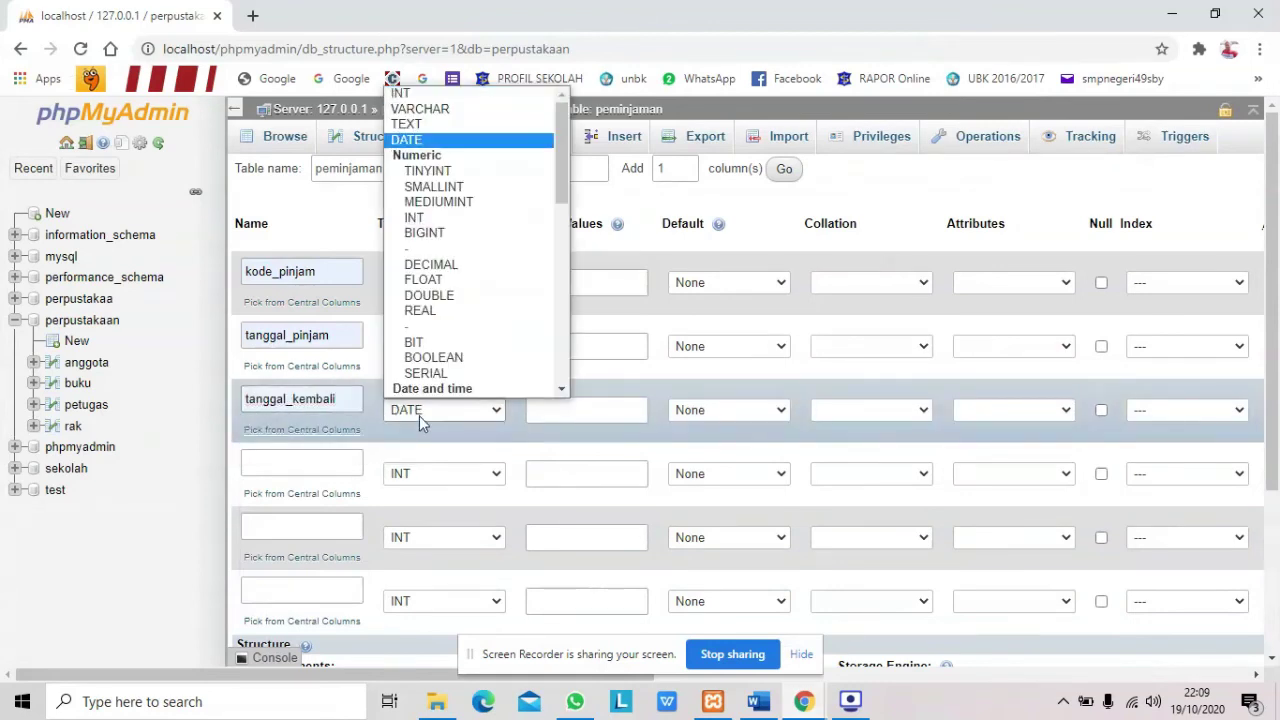
{"action": "left_click", "coordinate": [408, 140]}
Step: Look up Kode_Petugas in the Word document, and define the fourth peminjaman column in phpMyAdmin as kode_petugas with type CHAR
{"action": "left_click", "coordinate": [755, 703]}
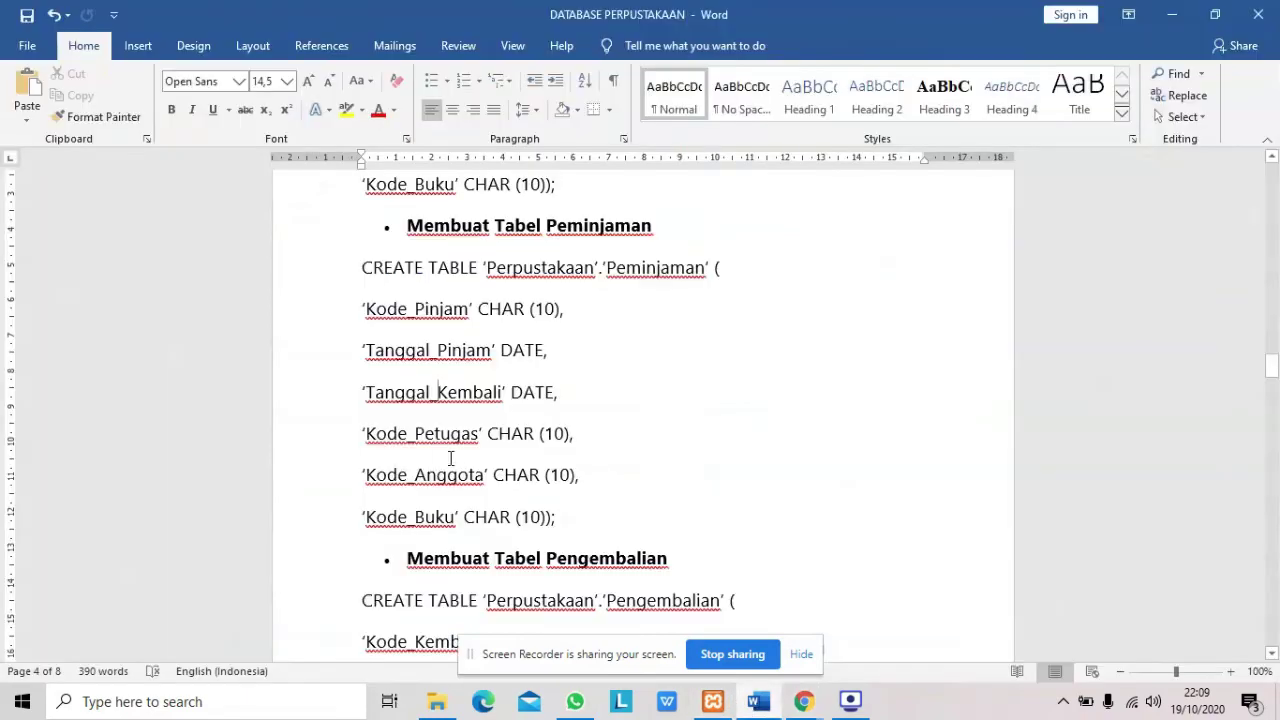
{"action": "scroll", "coordinate": [450, 458], "scroll_direction": "down", "scroll_amount": 1}
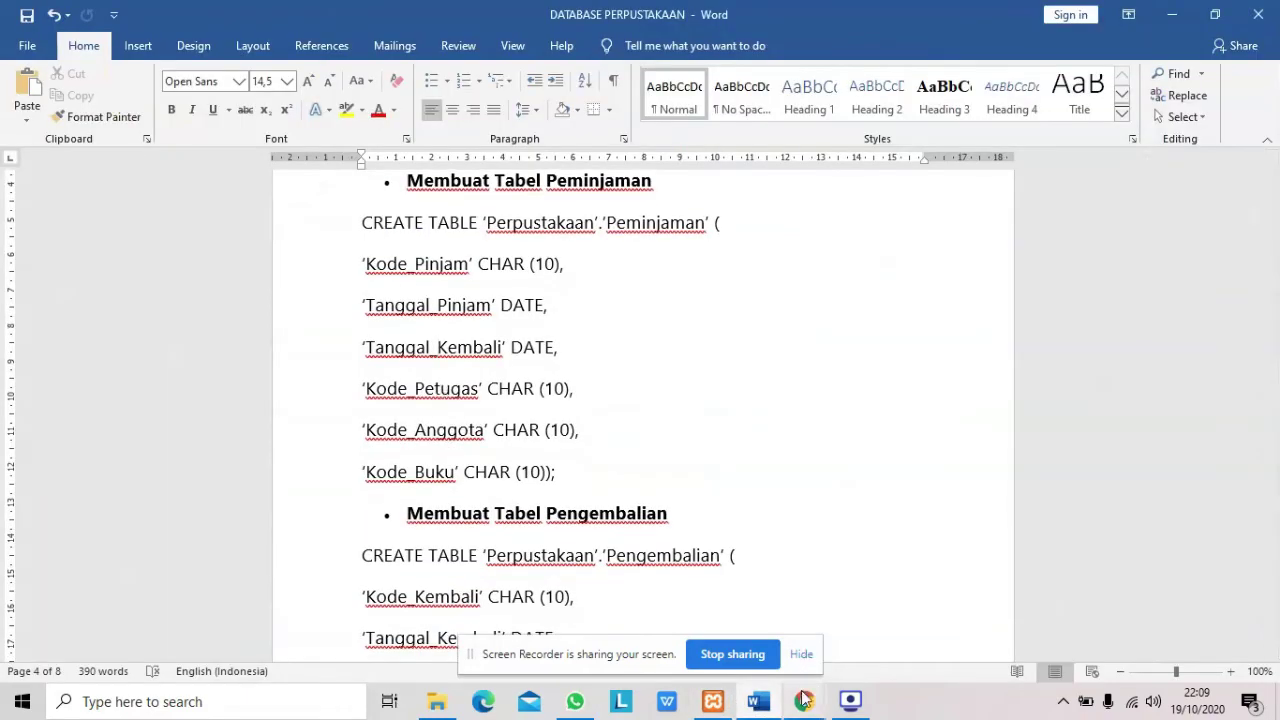
{"action": "mouse_move", "coordinate": [803, 701]}
{"action": "left_click", "coordinate": [720, 617]}
{"action": "left_click", "coordinate": [334, 459]}
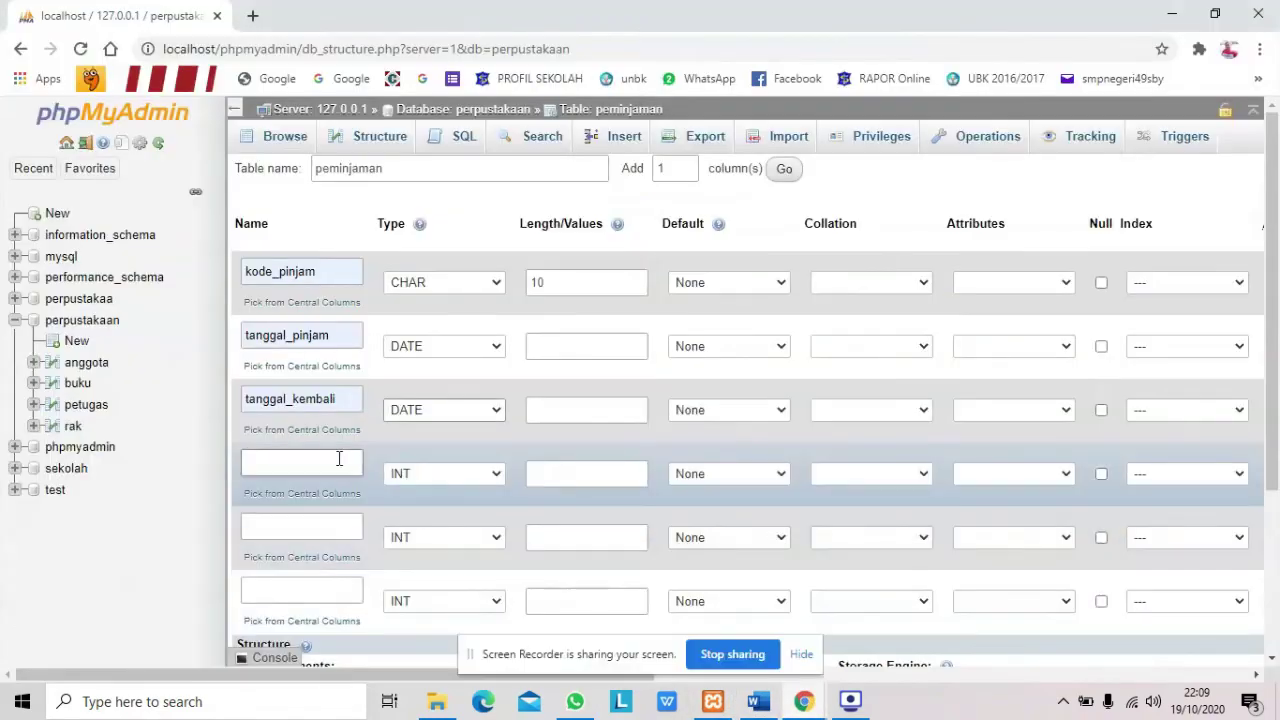
{"action": "type", "text": "kode_petugas"}
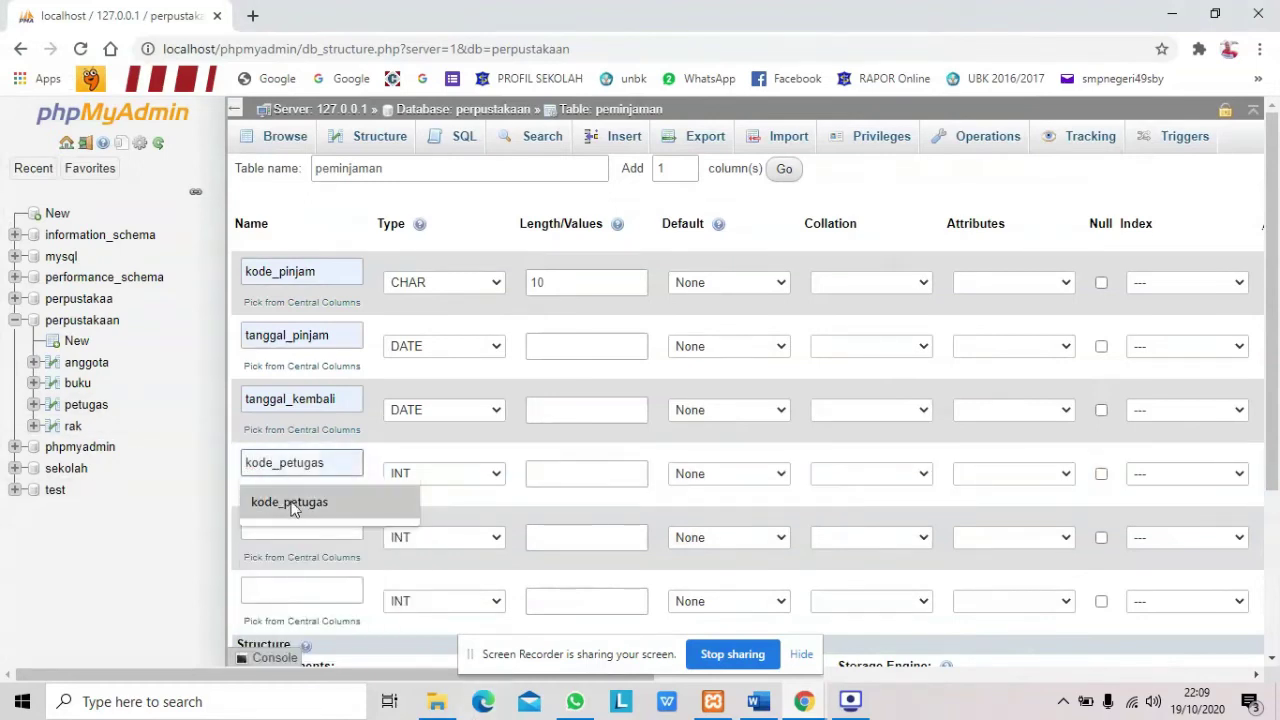
{"action": "left_click", "coordinate": [289, 502]}
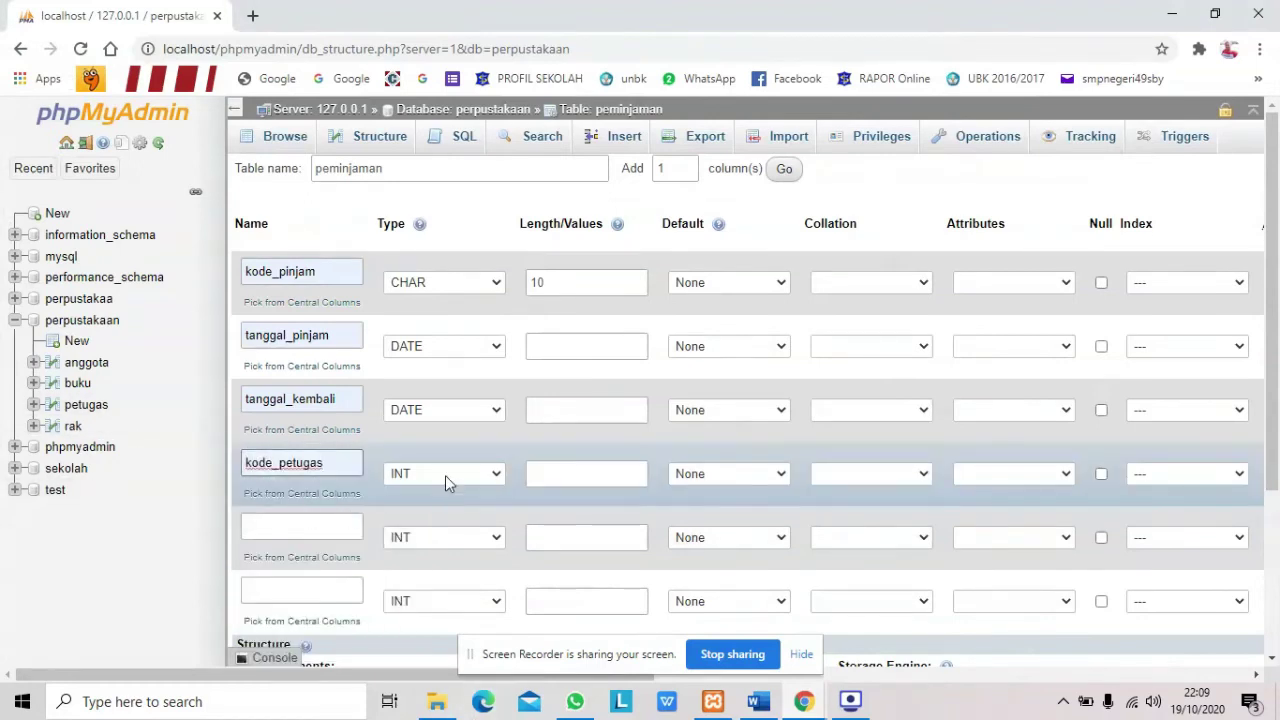
{"action": "left_click", "coordinate": [445, 475]}
{"action": "key", "text": "c"}
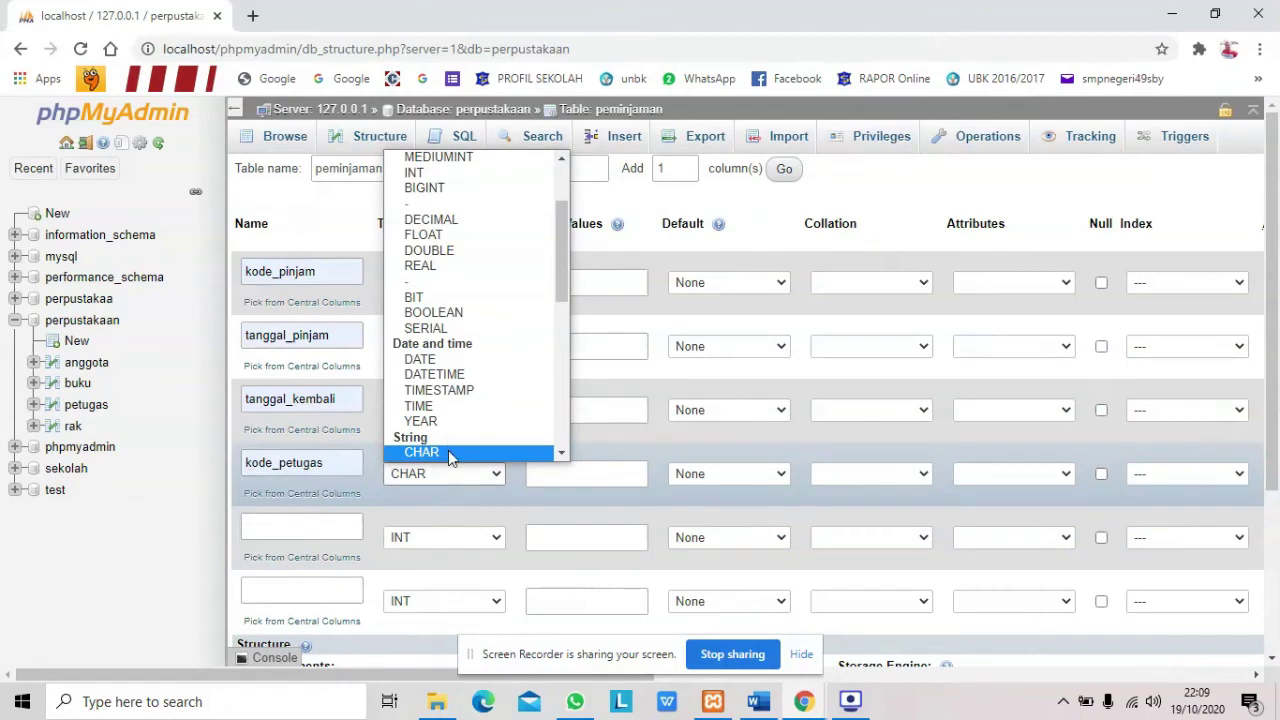
{"action": "left_click", "coordinate": [448, 452]}
Step: Look up Kode_Anggota in the Word document, and define the fifth peminjaman column in phpMyAdmin as kode_anggota, CHAR, length 10
{"action": "left_click", "coordinate": [758, 701]}
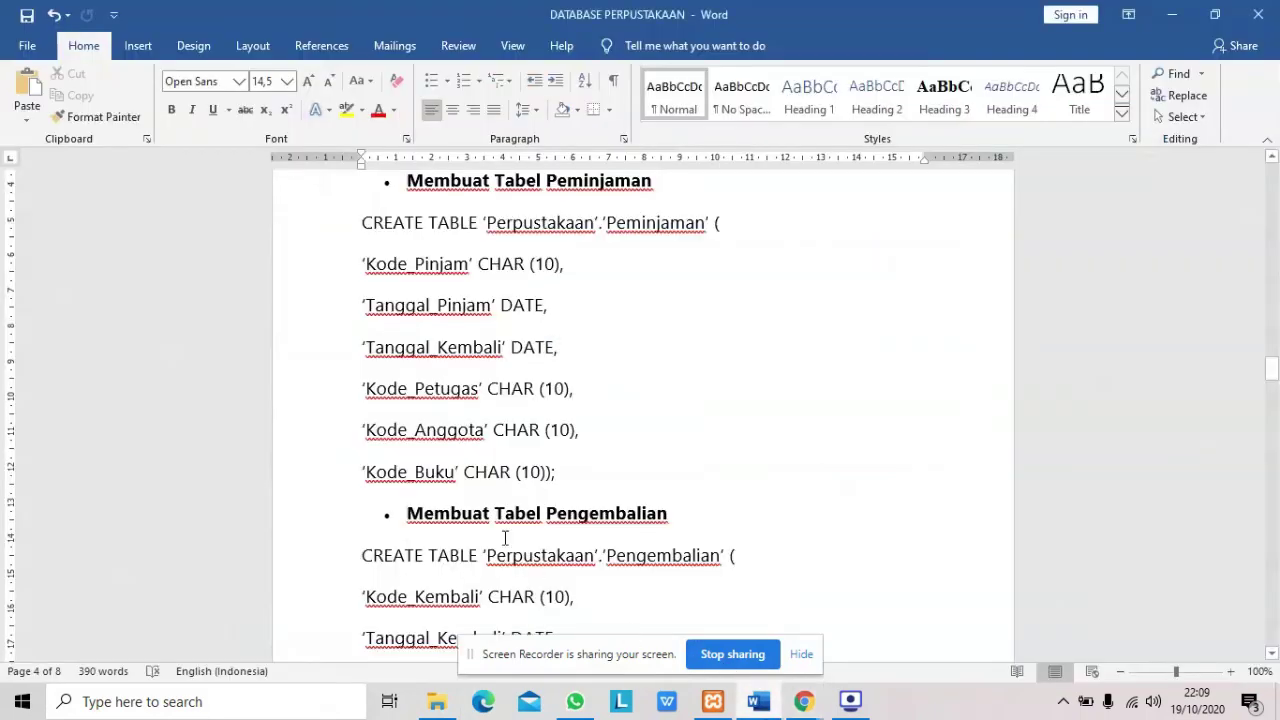
{"action": "scroll", "coordinate": [453, 452], "scroll_direction": "down", "scroll_amount": 1}
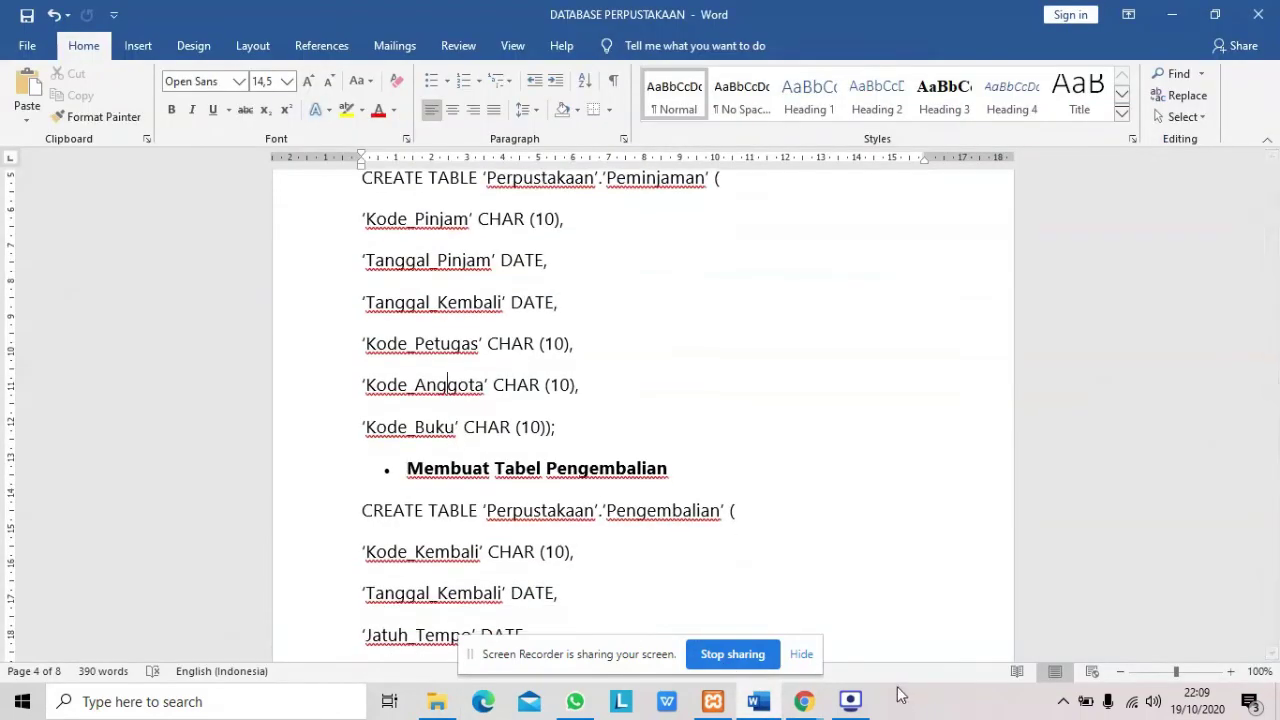
{"action": "mouse_move", "coordinate": [804, 699]}
{"action": "left_click", "coordinate": [632, 612]}
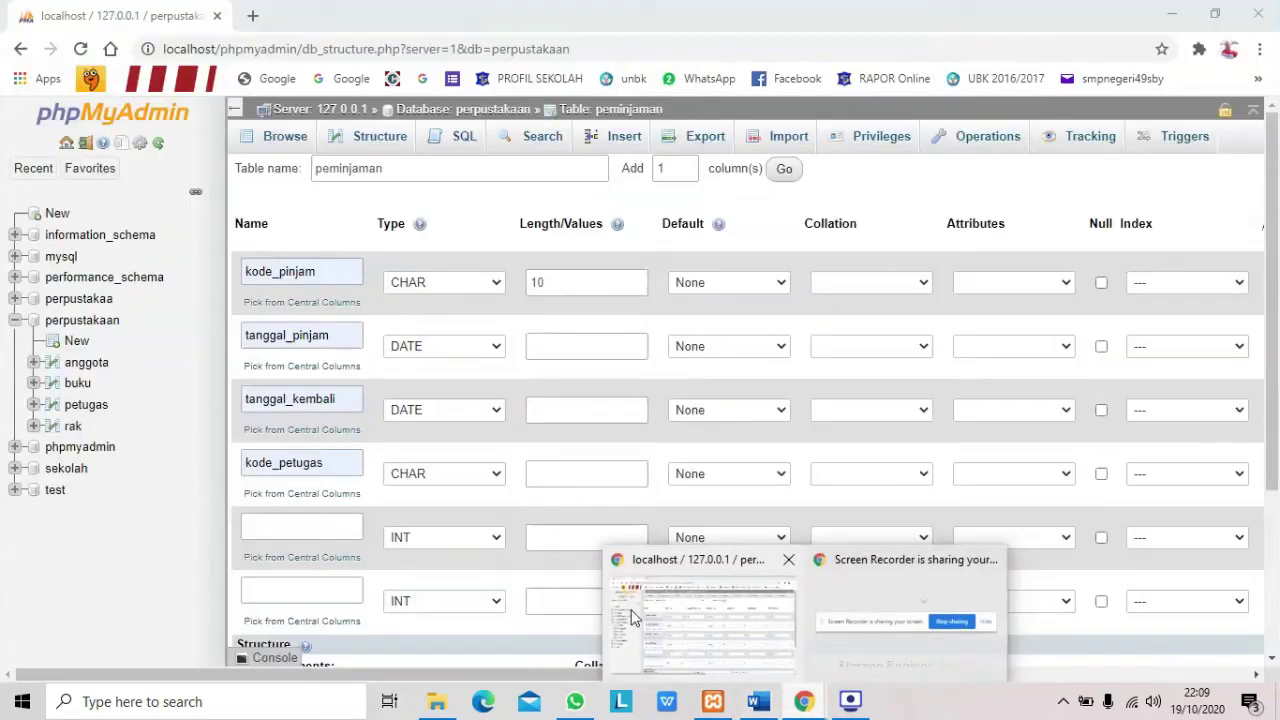
{"action": "left_click", "coordinate": [342, 537]}
{"action": "type", "text": "kode_anggota"}
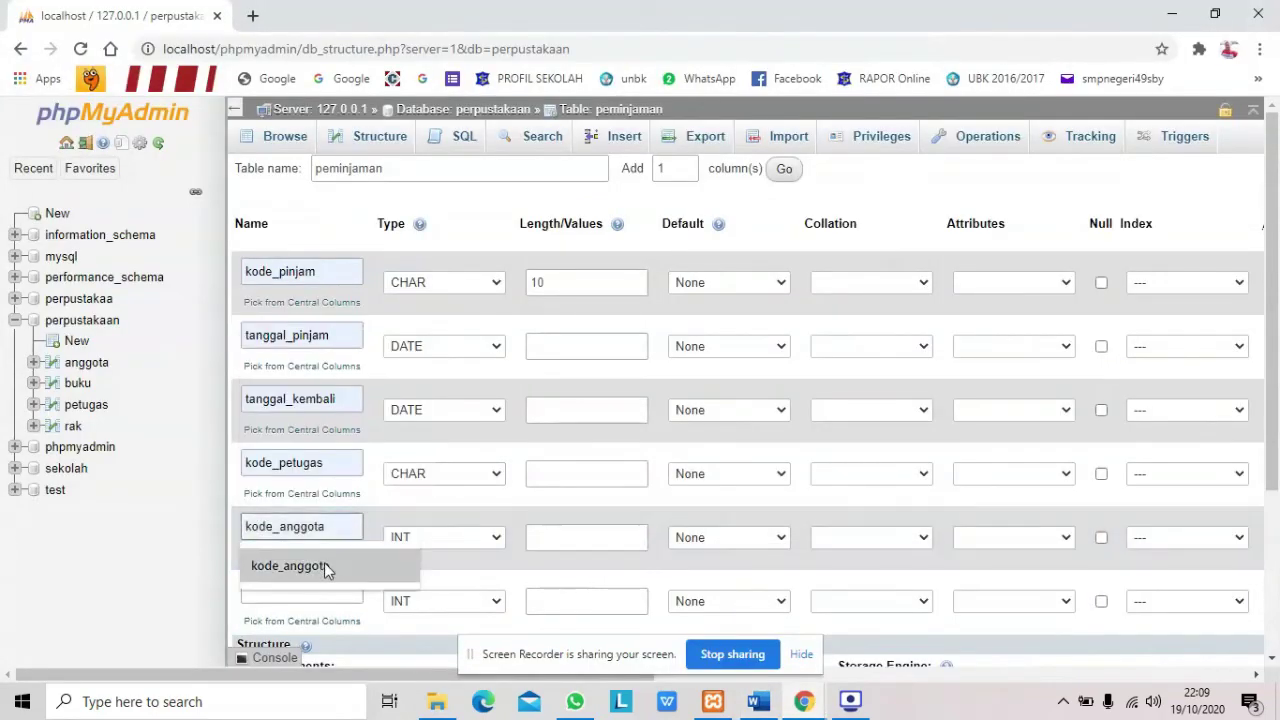
{"action": "left_click", "coordinate": [324, 565]}
{"action": "left_click", "coordinate": [428, 538]}
{"action": "key", "text": "c"}
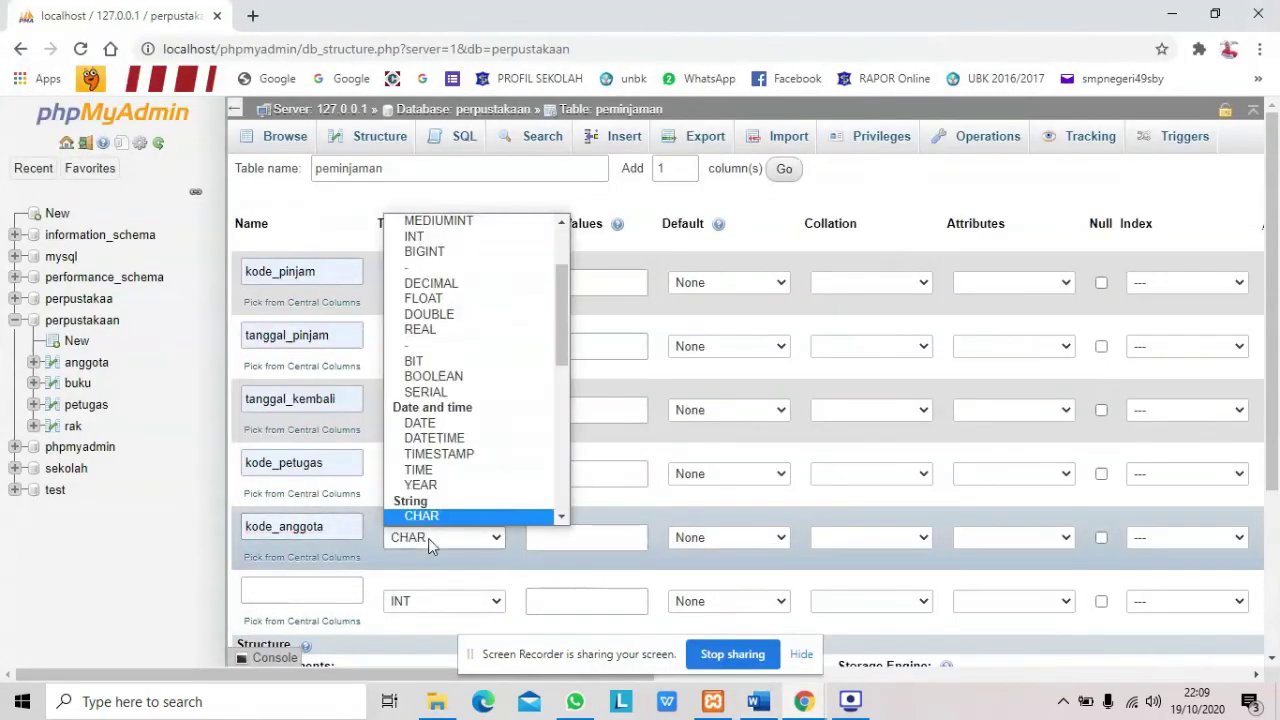
{"action": "left_click", "coordinate": [421, 500]}
{"action": "left_click", "coordinate": [555, 538]}
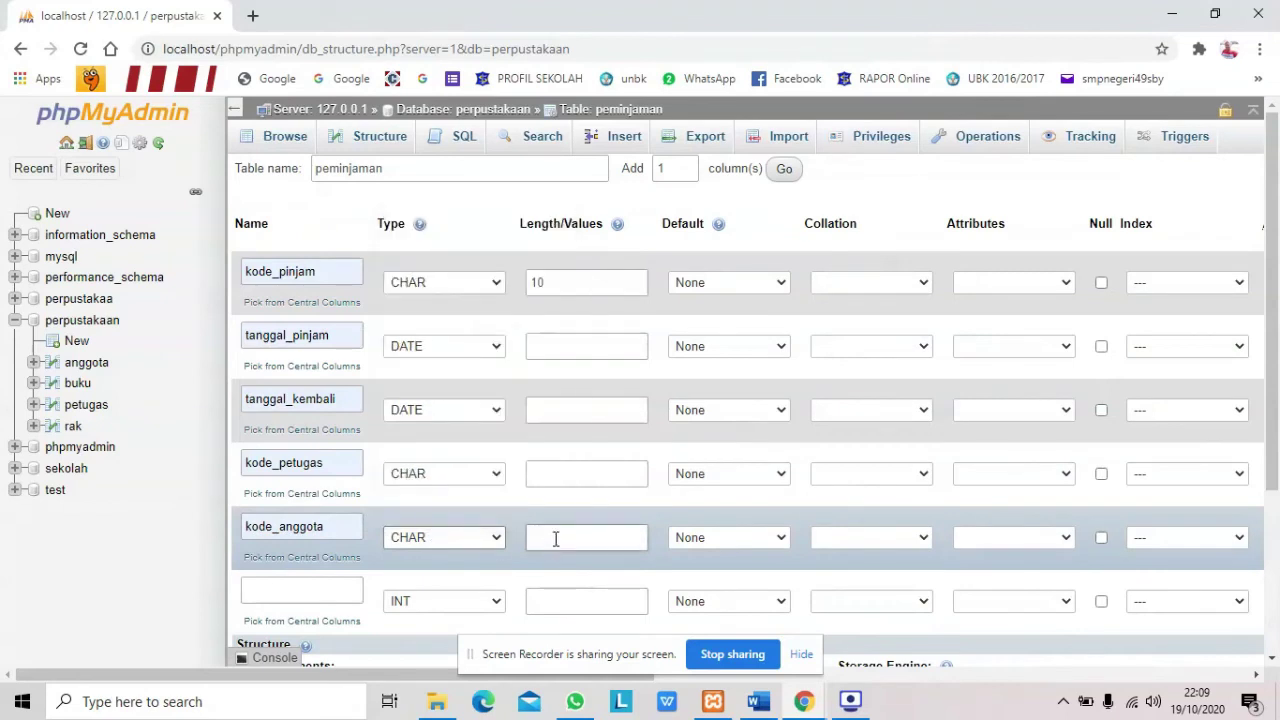
{"action": "type", "text": "10"}
Step: Set the length of peminjaman's kode_petugas column to 10, and look up Kode_Buku in the Word document
{"action": "left_click", "coordinate": [565, 471]}
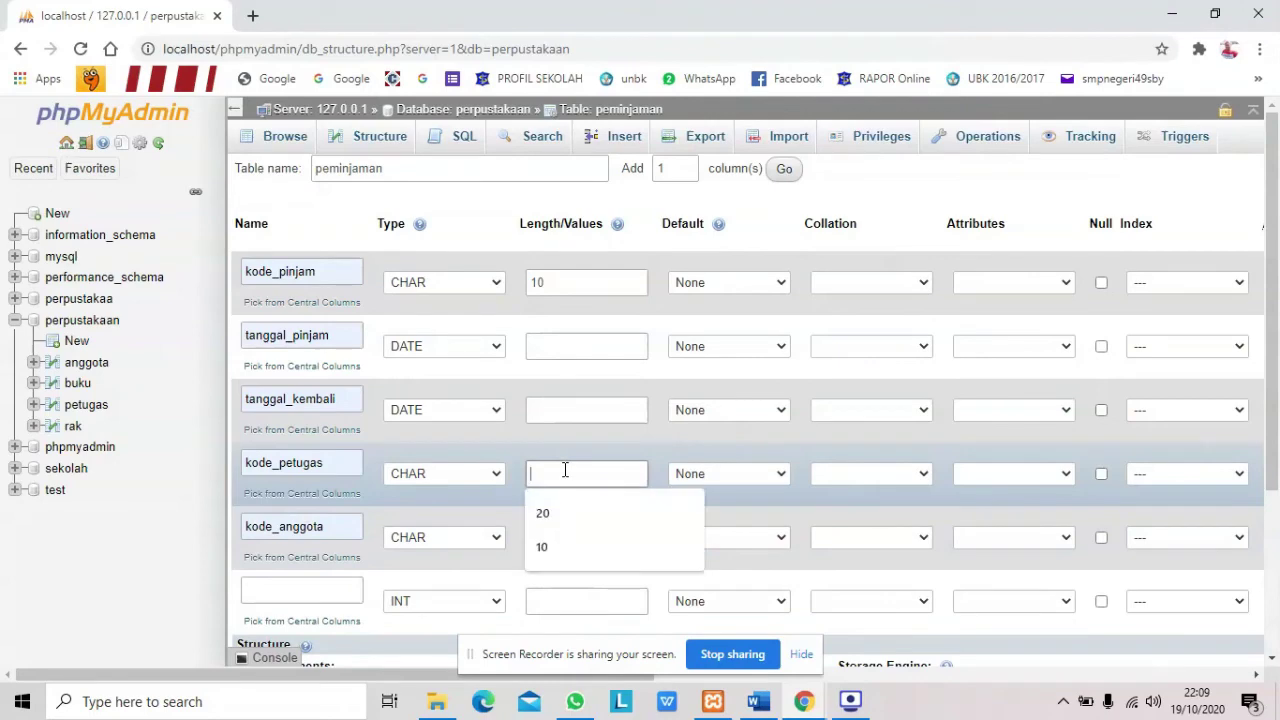
{"action": "type", "text": "10"}
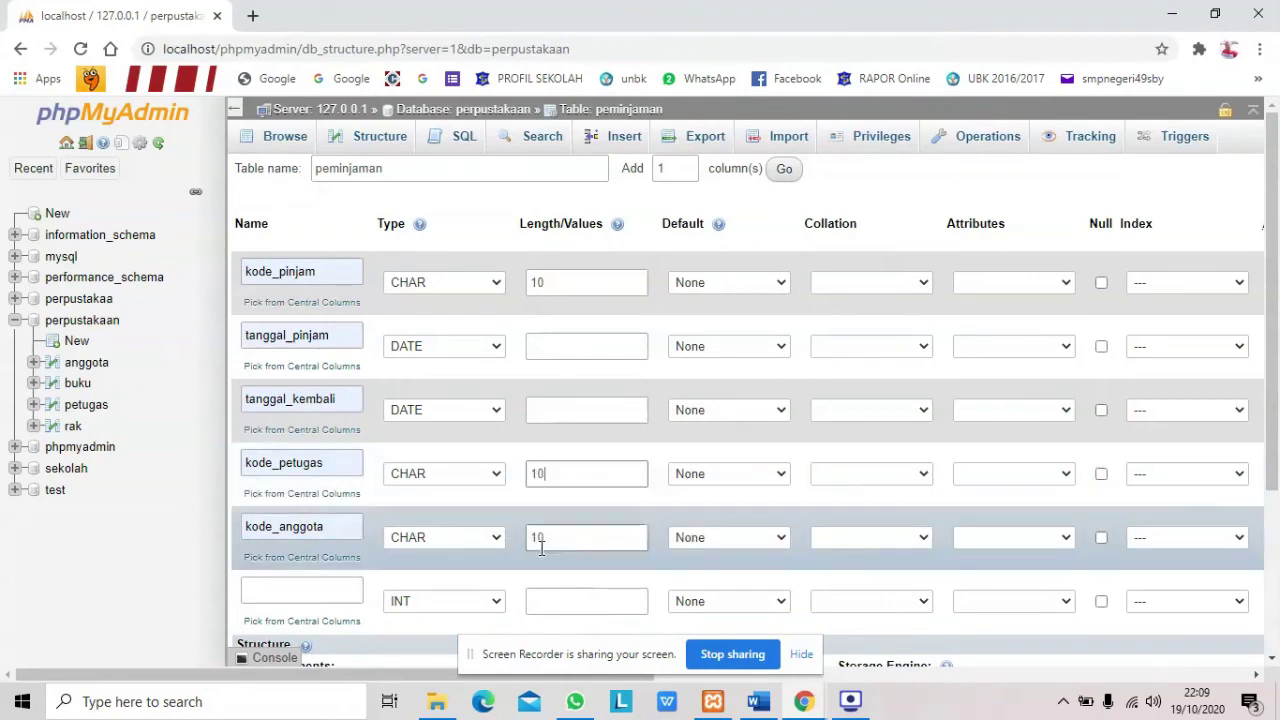
{"action": "scroll", "coordinate": [531, 534], "scroll_direction": "down", "scroll_amount": 3}
{"action": "left_click", "coordinate": [757, 703]}
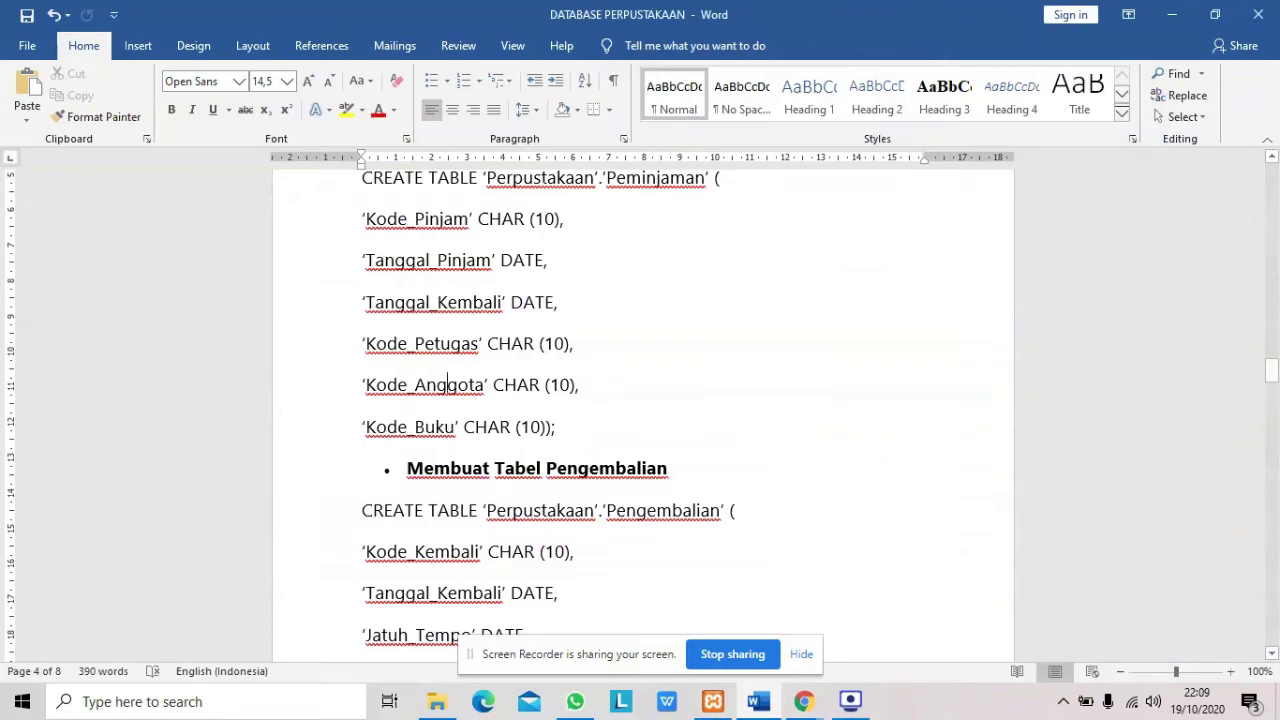
{"action": "left_click", "coordinate": [803, 701]}
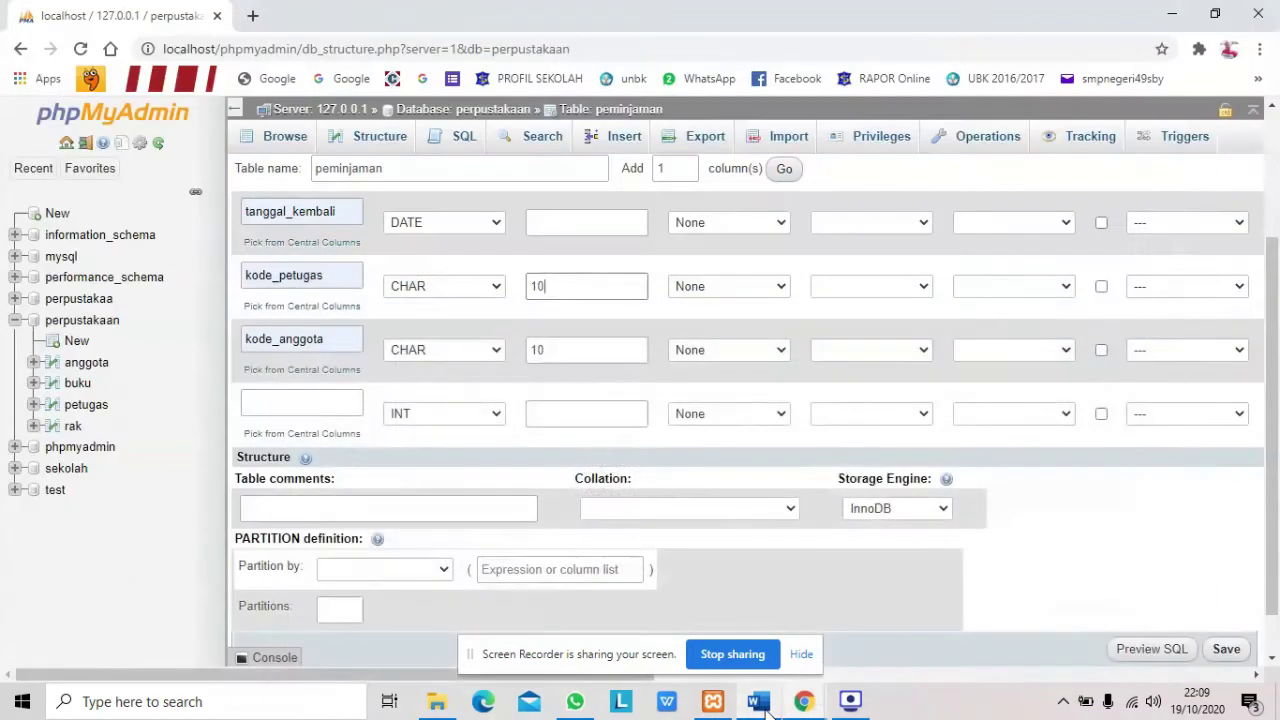
Step: Define the sixth peminjaman column in phpMyAdmin as kode_buku, CHAR, length 10, and save the table
{"action": "left_click", "coordinate": [293, 398]}
{"action": "type", "text": "ko"}
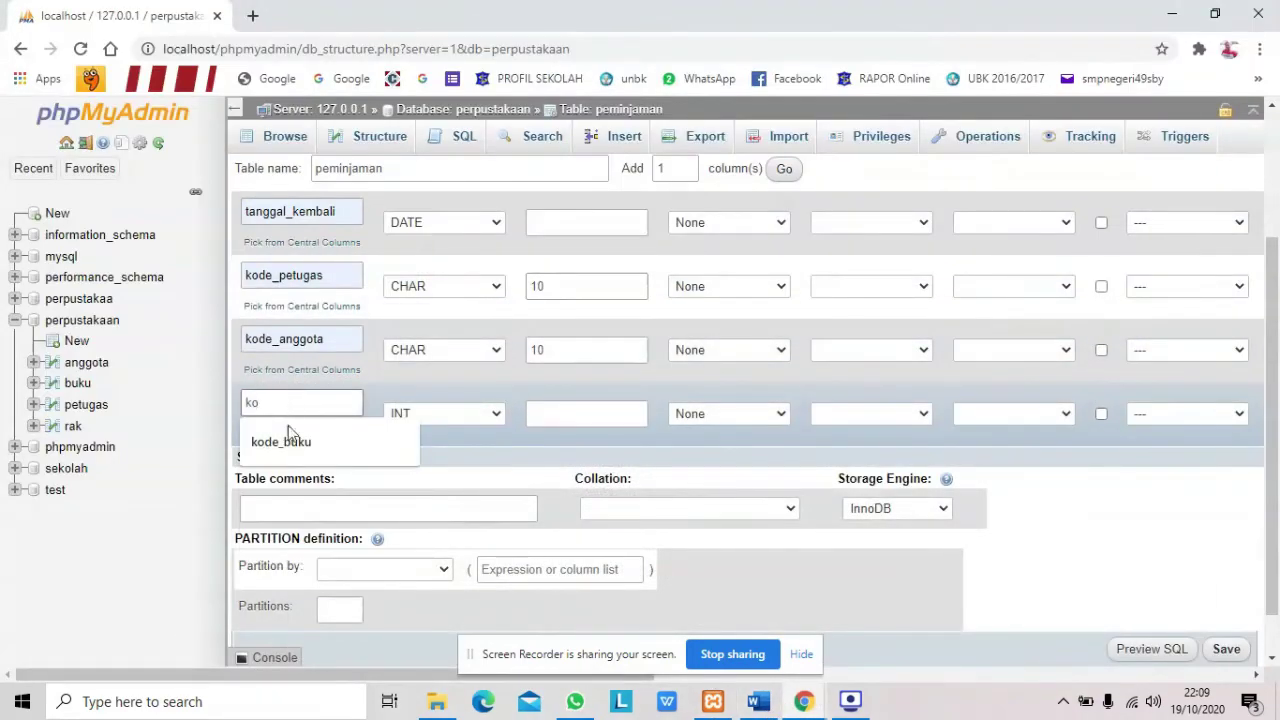
{"action": "left_click", "coordinate": [288, 441]}
{"action": "left_click", "coordinate": [428, 421]}
{"action": "scroll", "coordinate": [428, 398], "scroll_direction": "down", "scroll_amount": 5}
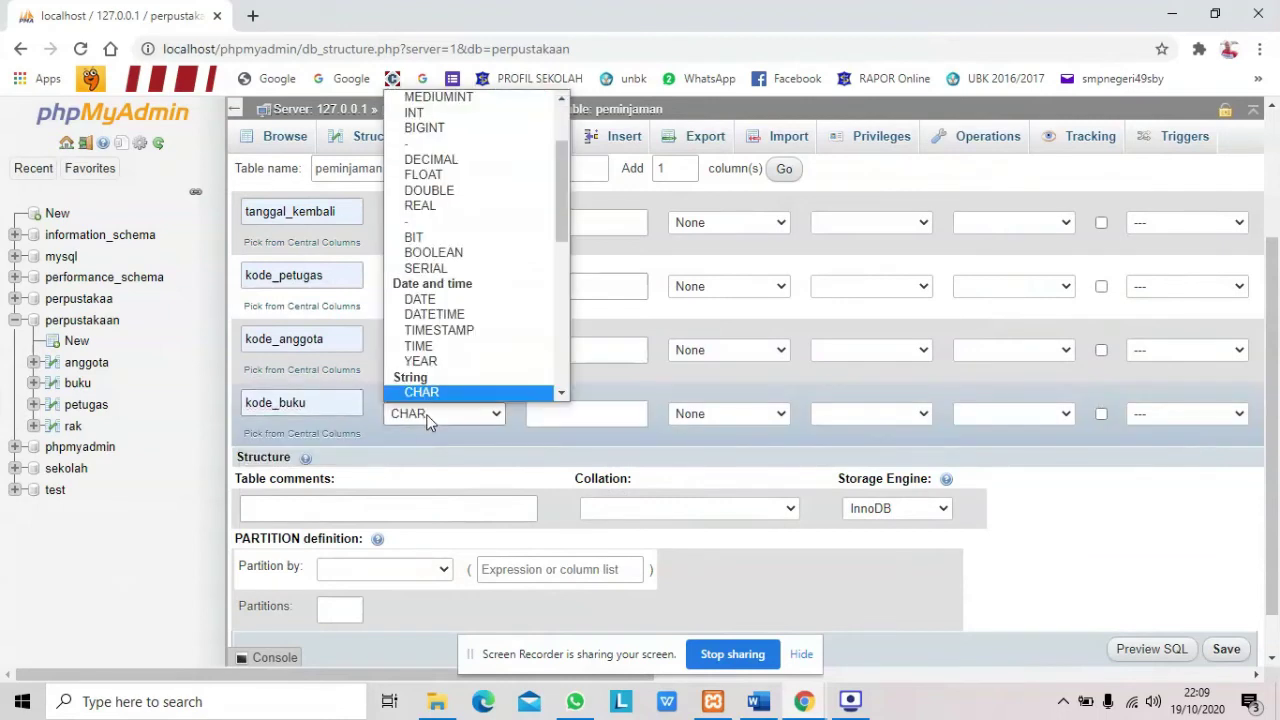
{"action": "left_click", "coordinate": [428, 398]}
{"action": "left_click", "coordinate": [427, 413]}
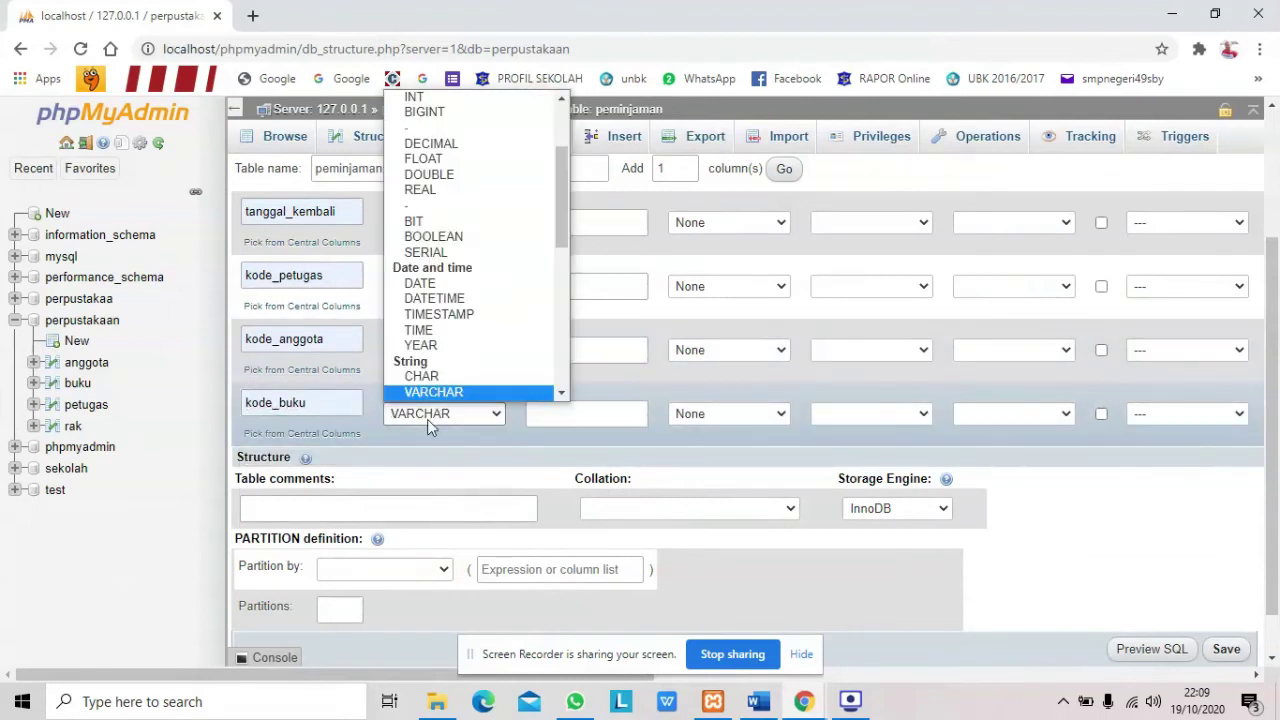
{"action": "left_click", "coordinate": [432, 378]}
{"action": "left_click", "coordinate": [563, 413]}
{"action": "type", "text": "10"}
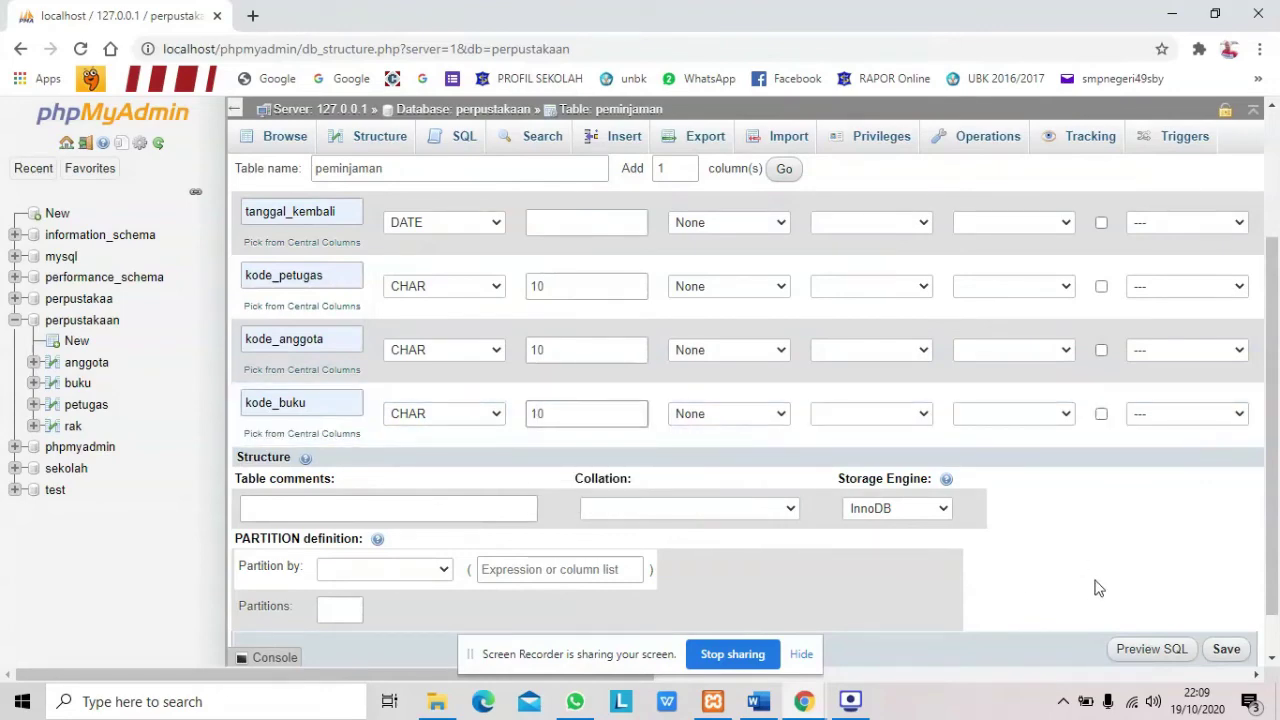
{"action": "scroll", "coordinate": [1098, 588], "scroll_direction": "down", "scroll_amount": 1}
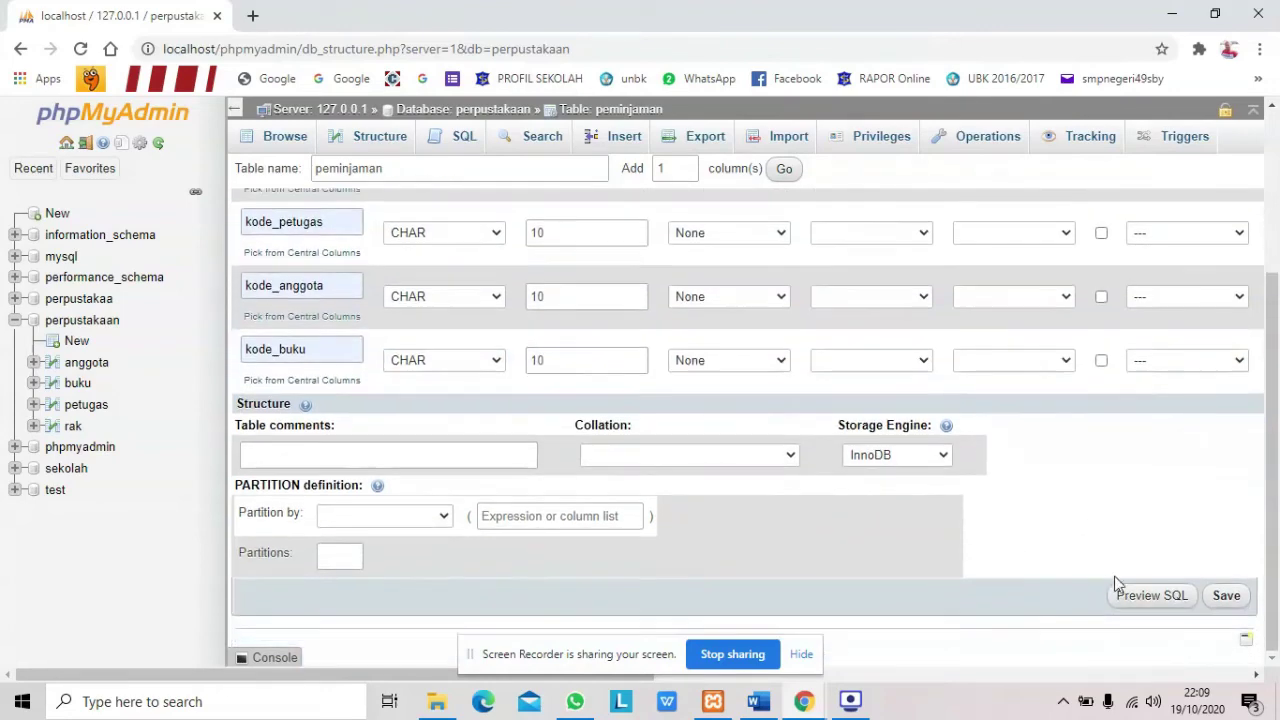
{"action": "left_click", "coordinate": [1226, 600]}
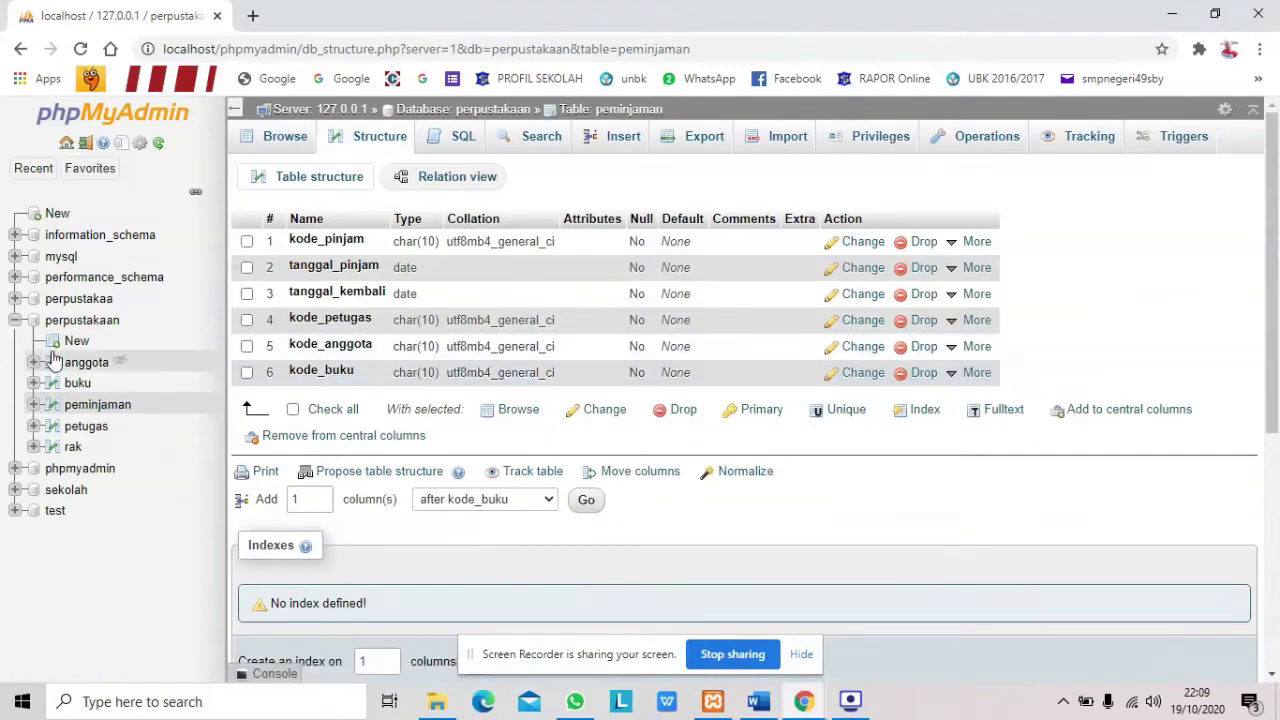
Step: Switch to the Word document and review the column names and types listed for the Pengembalian table
{"action": "left_click", "coordinate": [757, 704]}
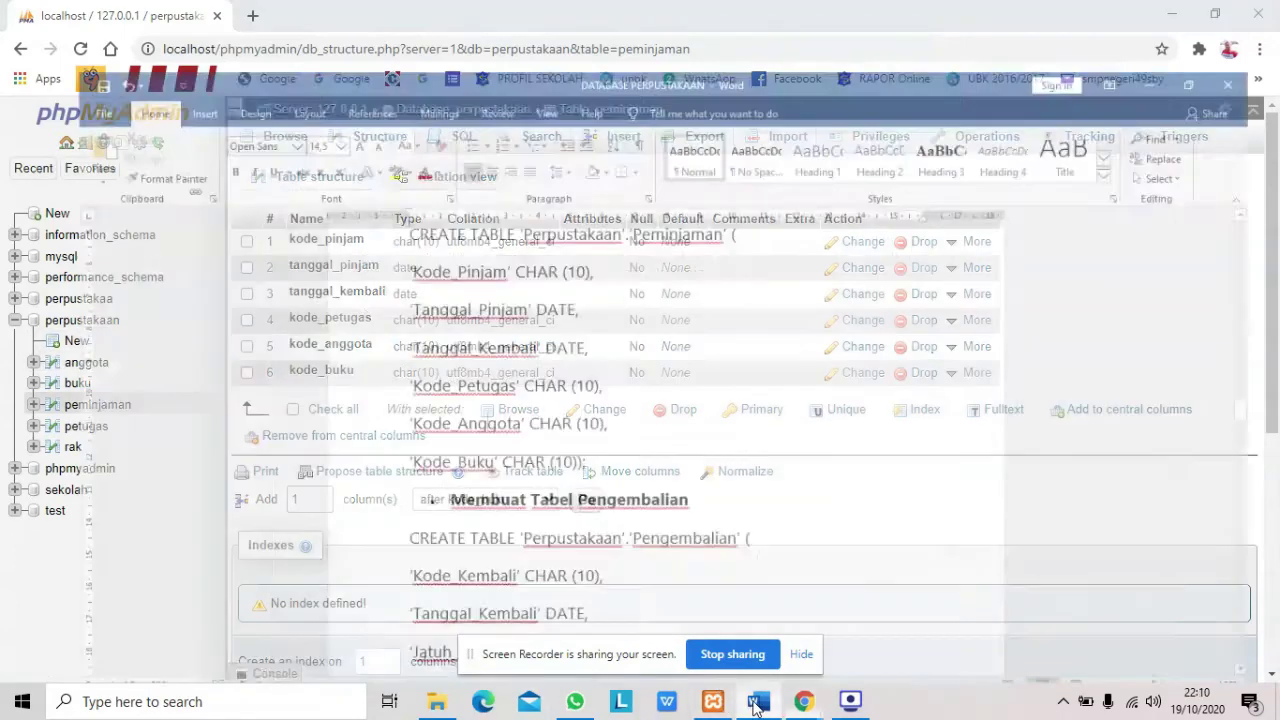
{"action": "scroll", "coordinate": [719, 560], "scroll_direction": "down", "scroll_amount": 3}
{"action": "scroll", "coordinate": [719, 560], "scroll_direction": "down", "scroll_amount": 2}
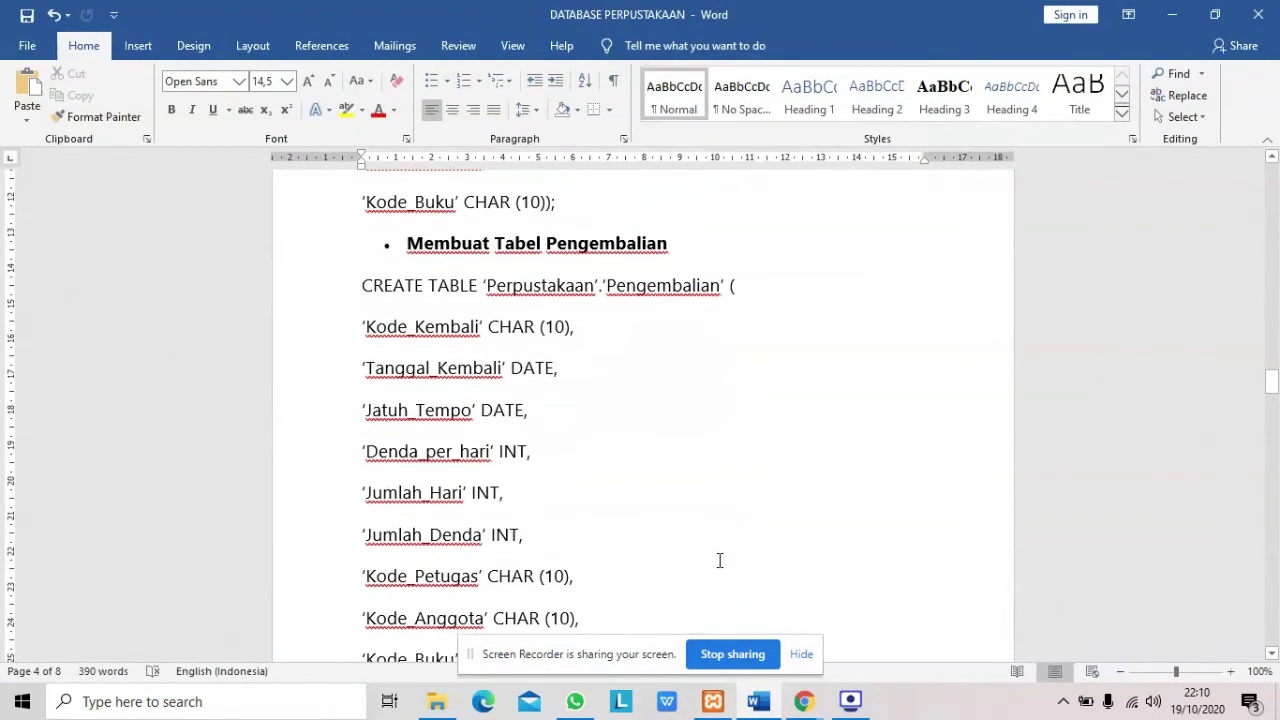
{"action": "scroll", "coordinate": [719, 560], "scroll_direction": "down", "scroll_amount": 1}
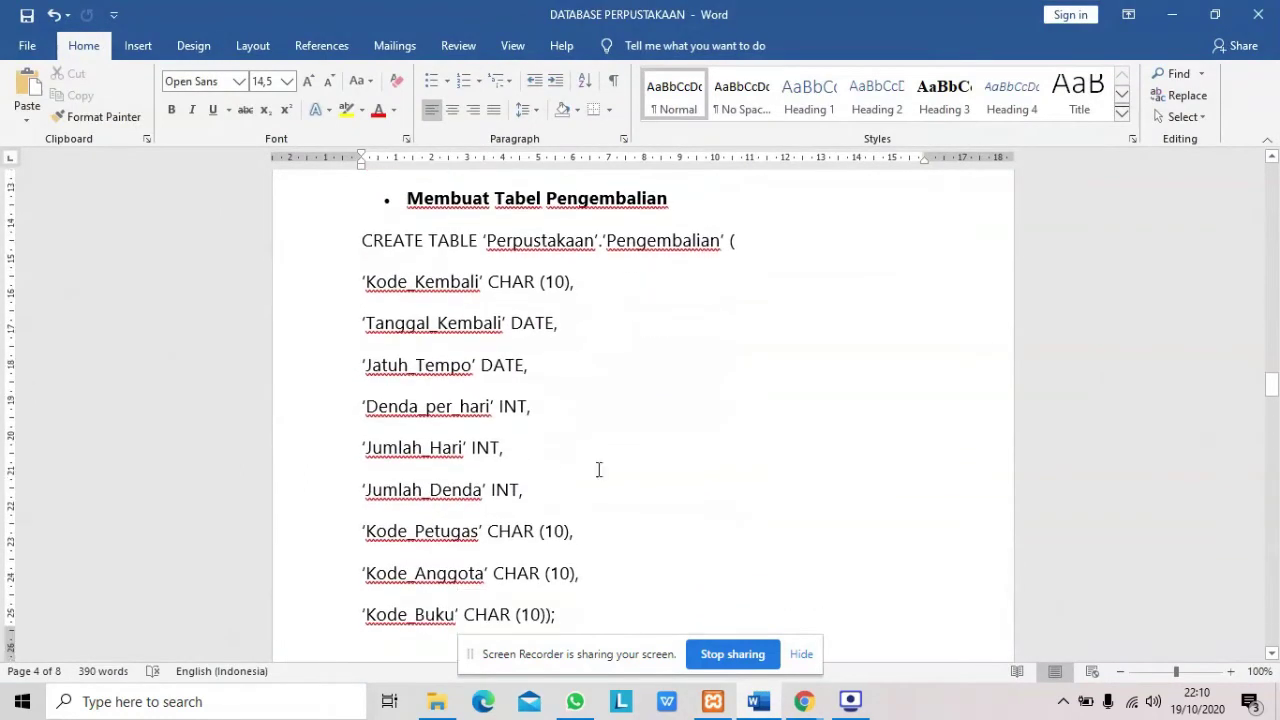
{"action": "scroll", "coordinate": [485, 445], "scroll_direction": "down", "scroll_amount": 2}
{"action": "scroll", "coordinate": [460, 380], "scroll_direction": "up", "scroll_amount": 5}
{"action": "scroll", "coordinate": [452, 340], "scroll_direction": "down", "scroll_amount": 3}
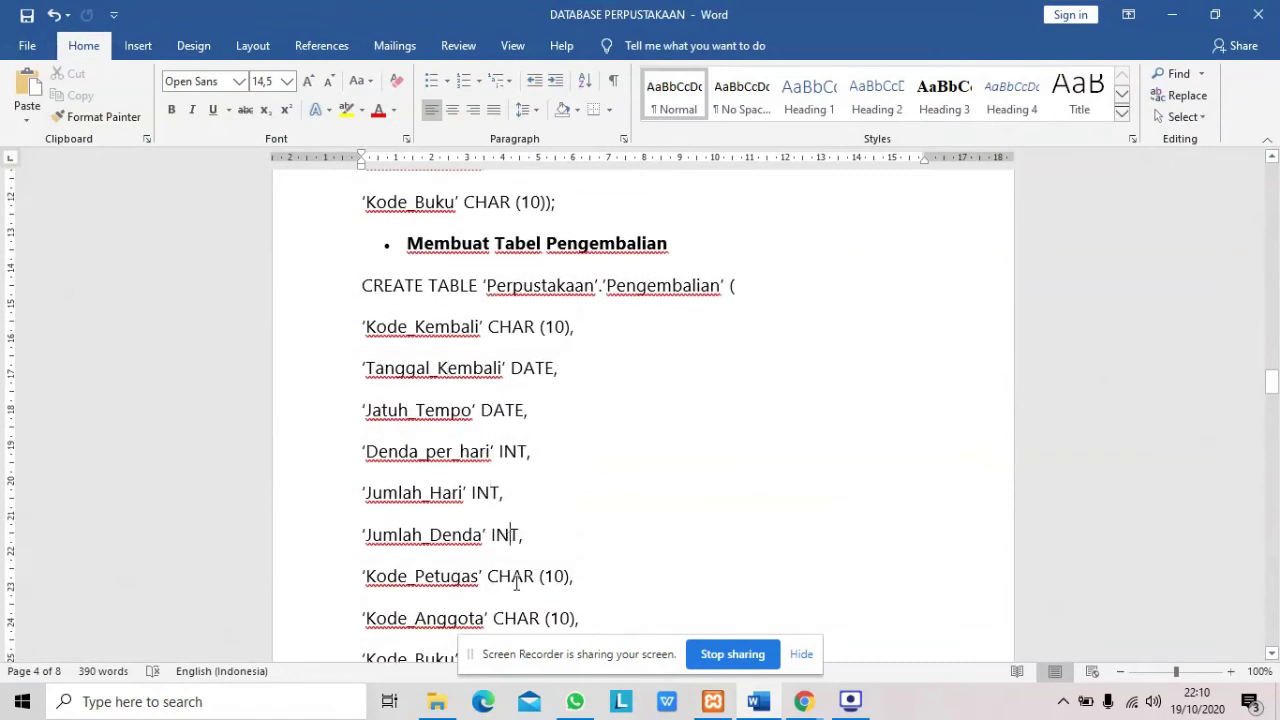
{"action": "scroll", "coordinate": [515, 612], "scroll_direction": "down", "scroll_amount": 2}
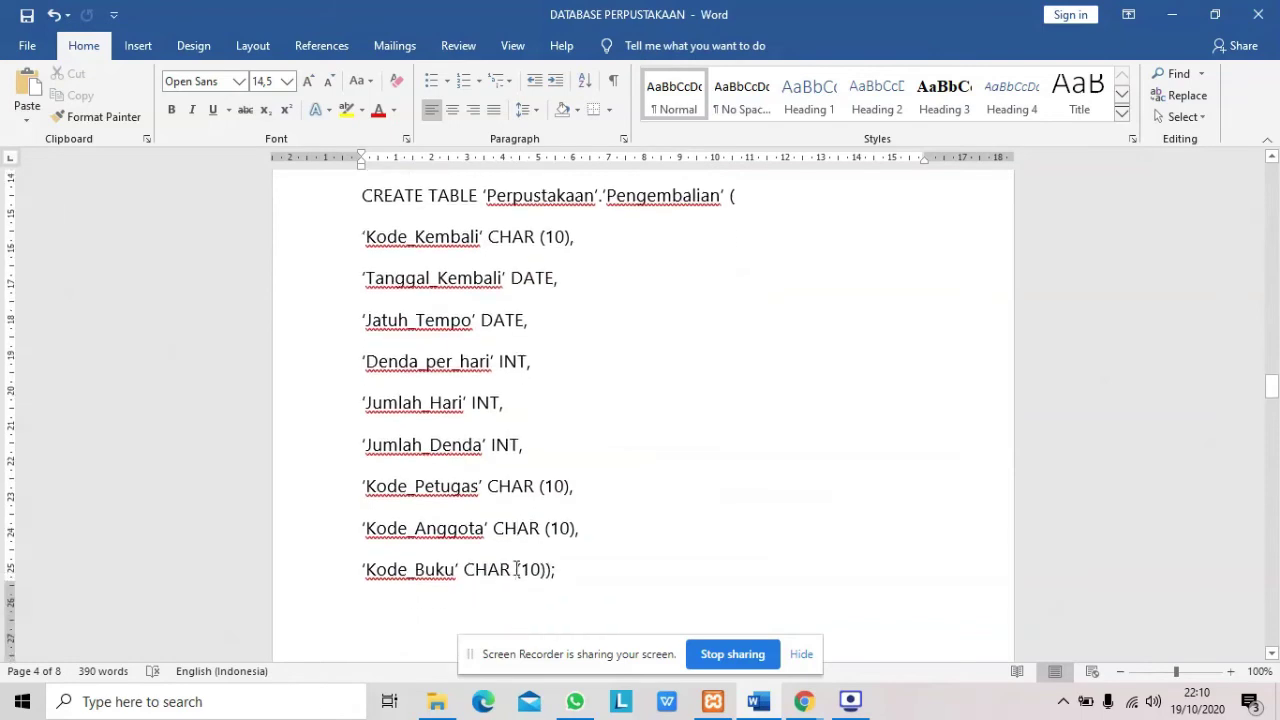
{"action": "scroll", "coordinate": [531, 563], "scroll_direction": "down", "scroll_amount": 4}
{"action": "scroll", "coordinate": [531, 563], "scroll_direction": "up", "scroll_amount": 4}
{"action": "scroll", "coordinate": [531, 563], "scroll_direction": "down", "scroll_amount": 10}
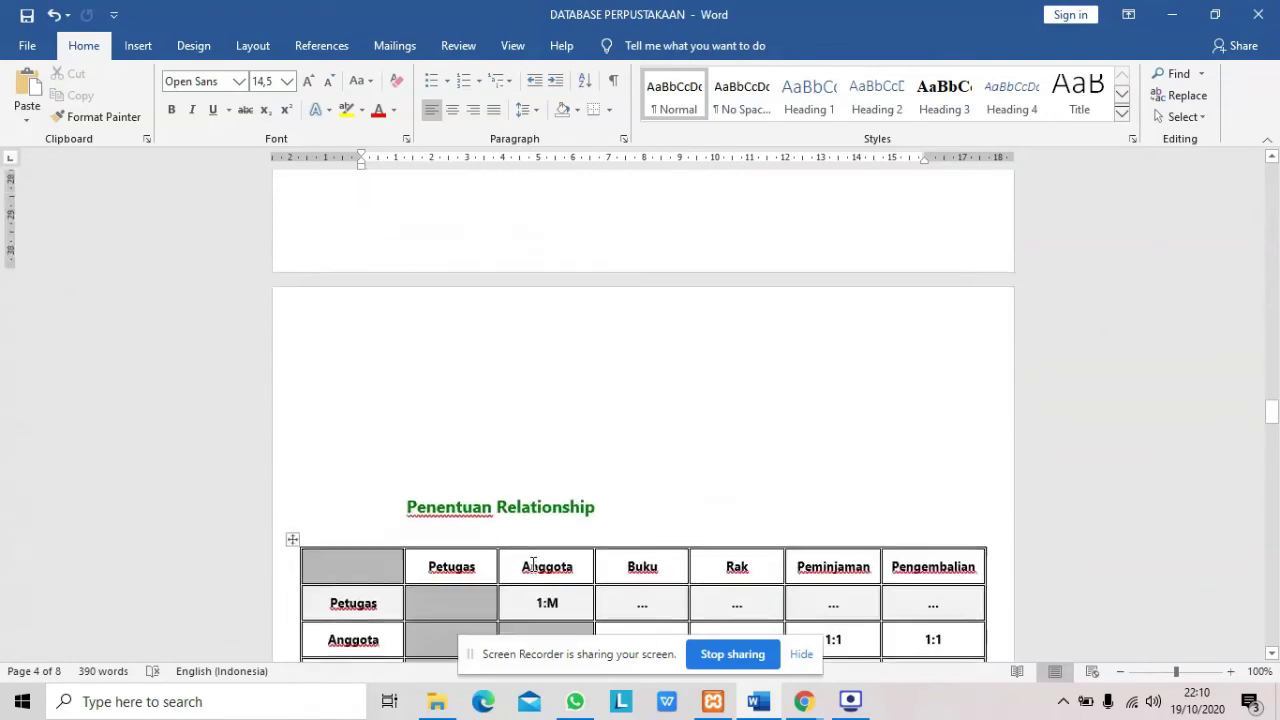
{"action": "scroll", "coordinate": [571, 517], "scroll_direction": "up", "scroll_amount": 12}
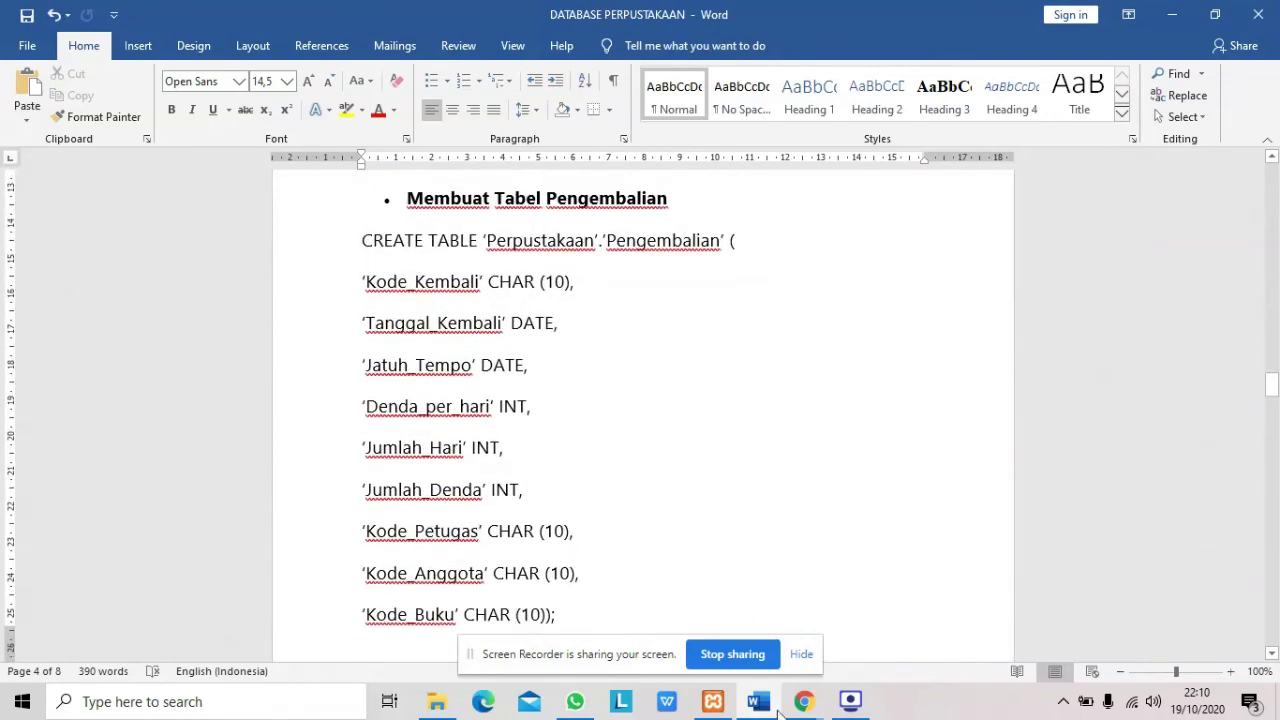
Step: Switch to phpMyAdmin and start a new table named pengembalian with 9 columns in the perpustakaan database
{"action": "mouse_move", "coordinate": [803, 703]}
{"action": "left_click", "coordinate": [713, 604]}
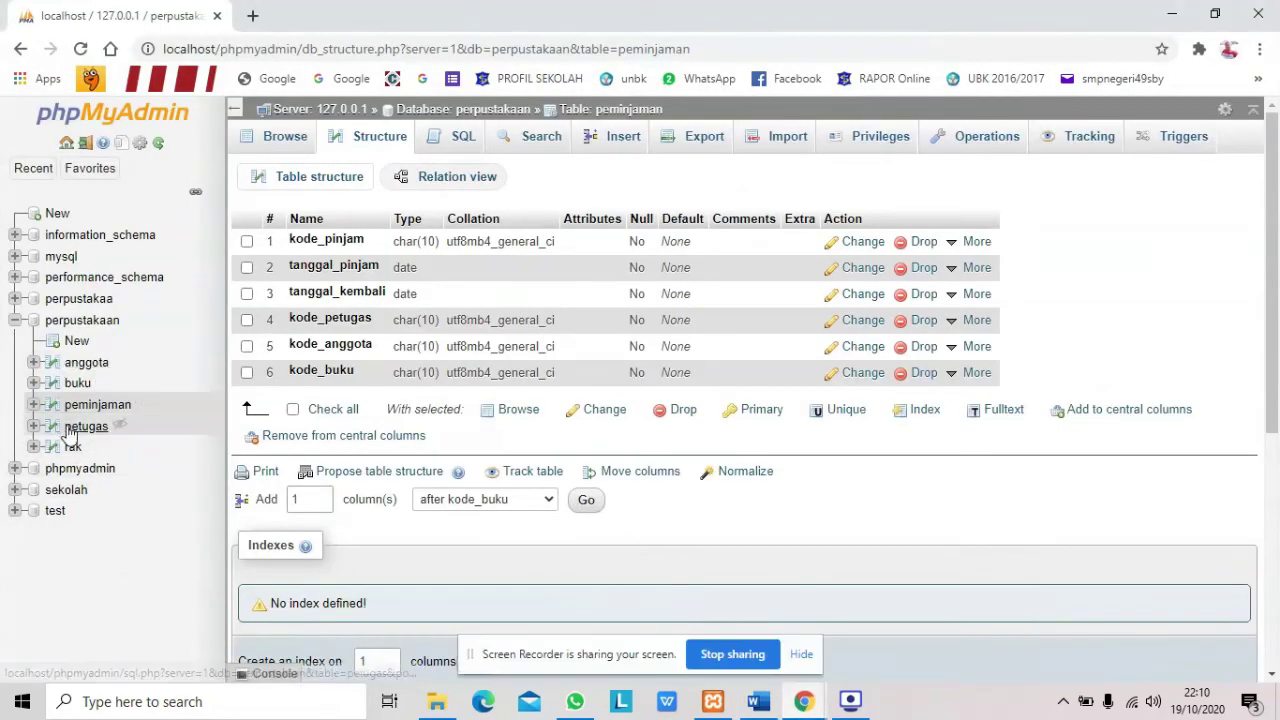
{"action": "left_click", "coordinate": [88, 321]}
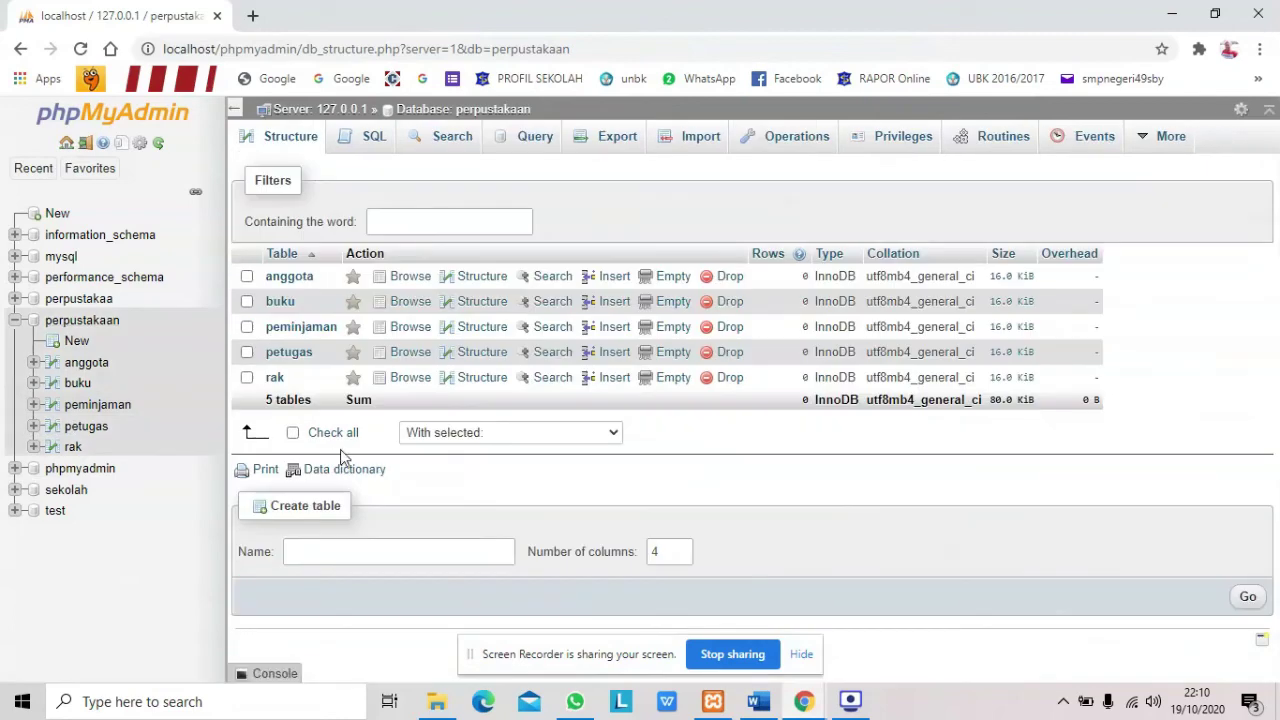
{"action": "left_click", "coordinate": [348, 547]}
{"action": "type", "text": "pengembalian"}
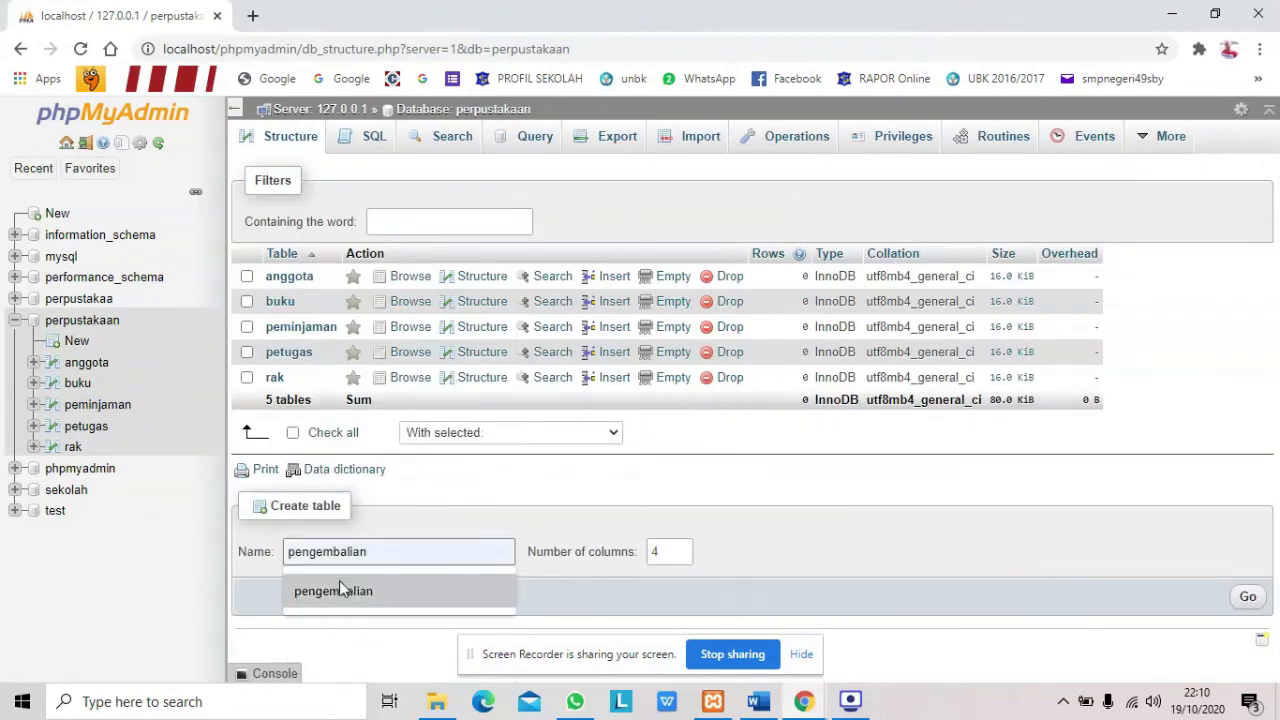
{"action": "left_click", "coordinate": [339, 582]}
{"action": "key", "text": "Tab"}
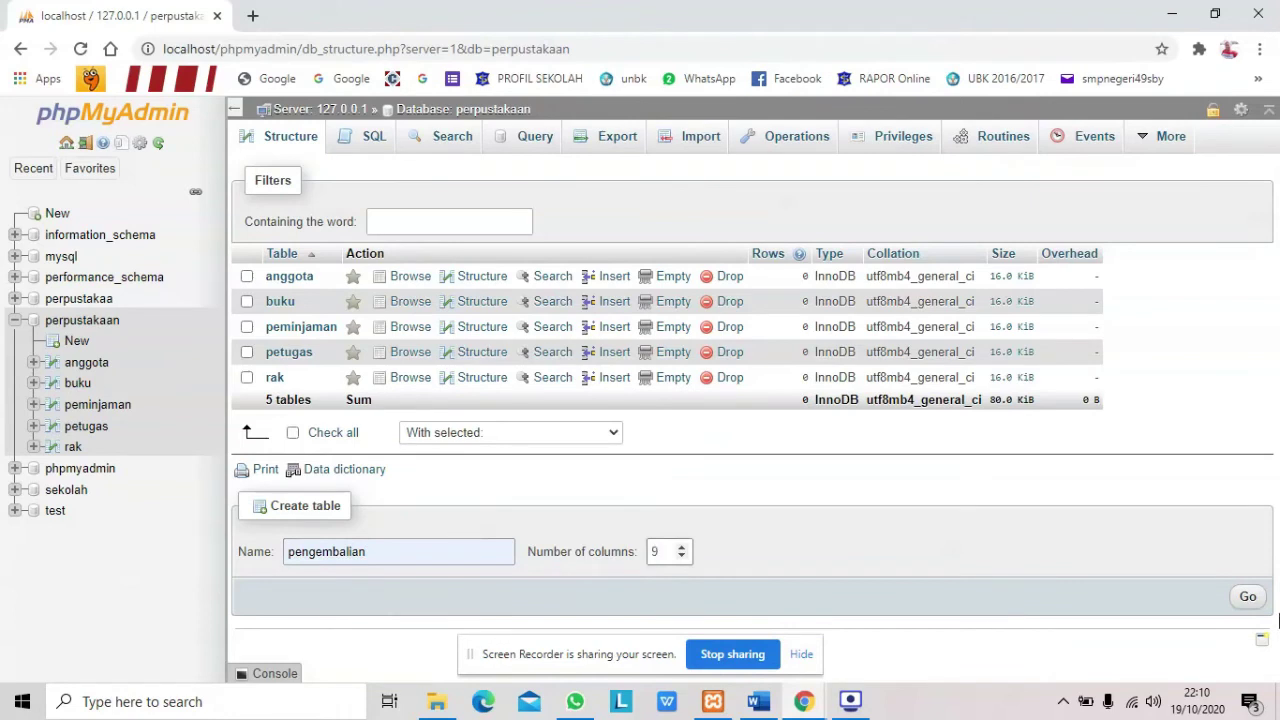
{"action": "left_click", "coordinate": [1248, 597]}
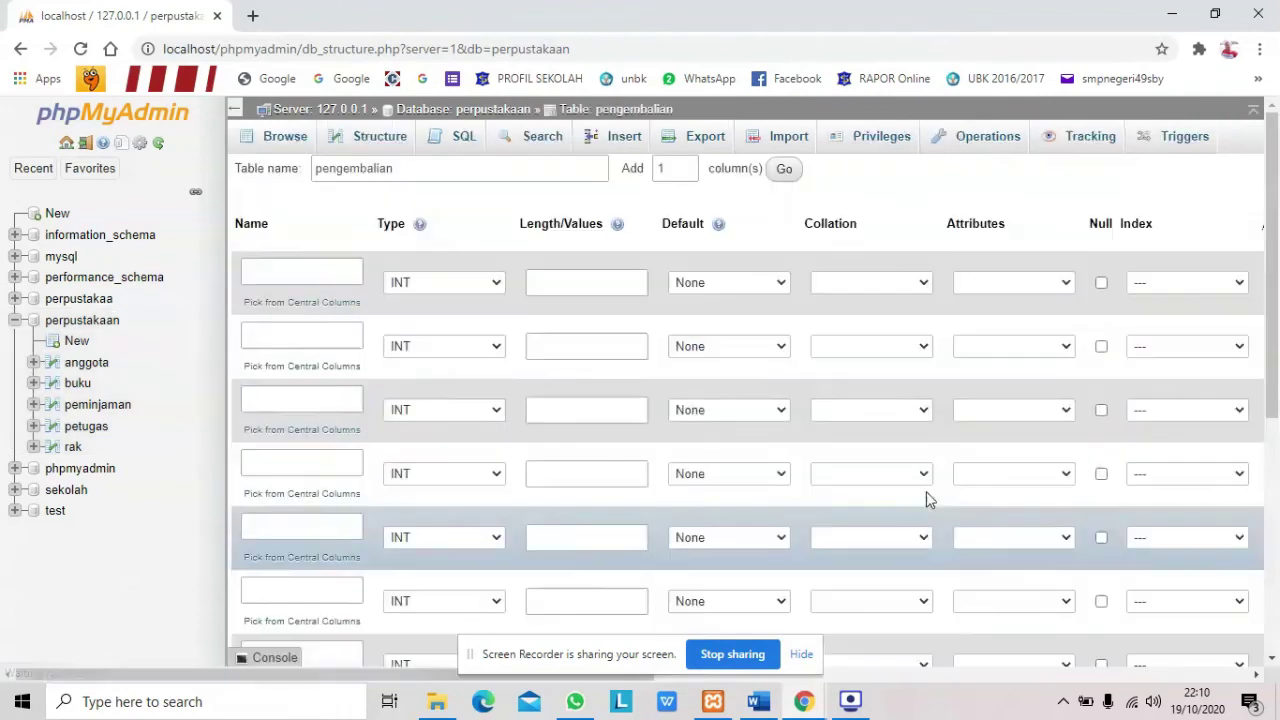
Step: Look up the first Pengembalian column in the Word document, and name the first pengembalian column in phpMyAdmin Kode_Kembali
{"action": "left_click", "coordinate": [336, 272]}
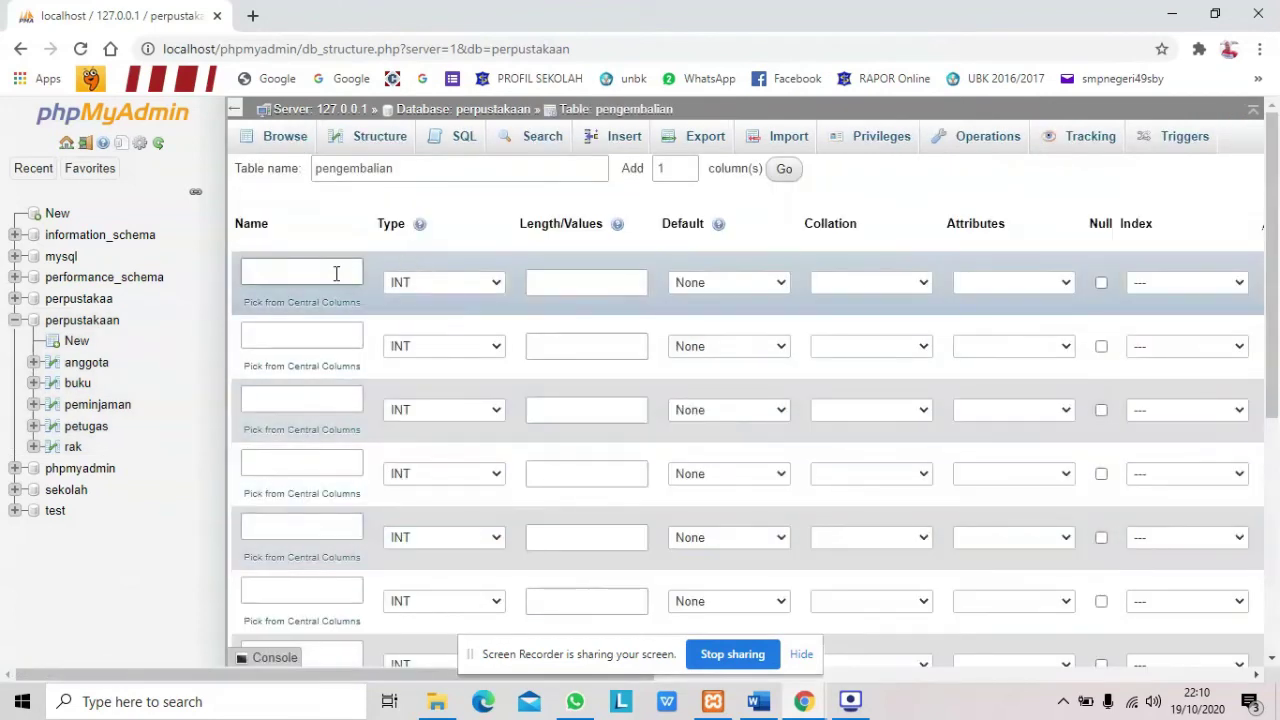
{"action": "left_click", "coordinate": [762, 704]}
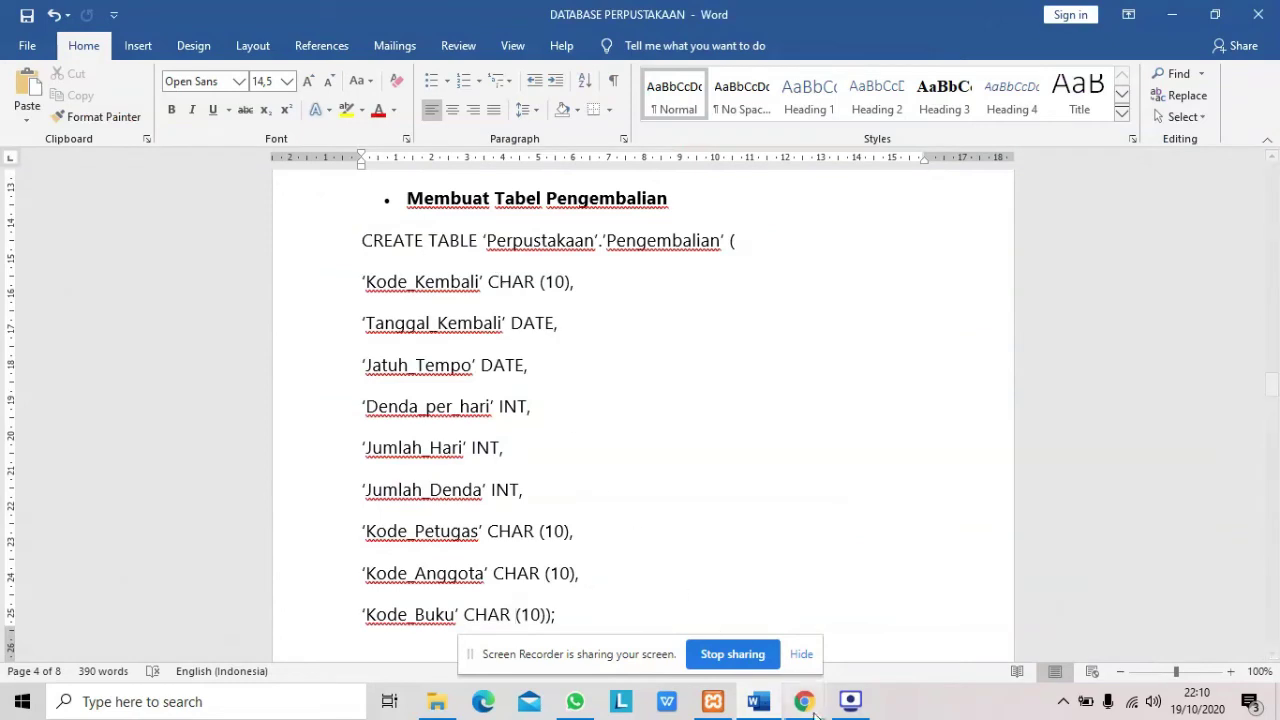
{"action": "mouse_move", "coordinate": [803, 701]}
{"action": "left_click", "coordinate": [727, 637]}
{"action": "type", "text": "kko"}
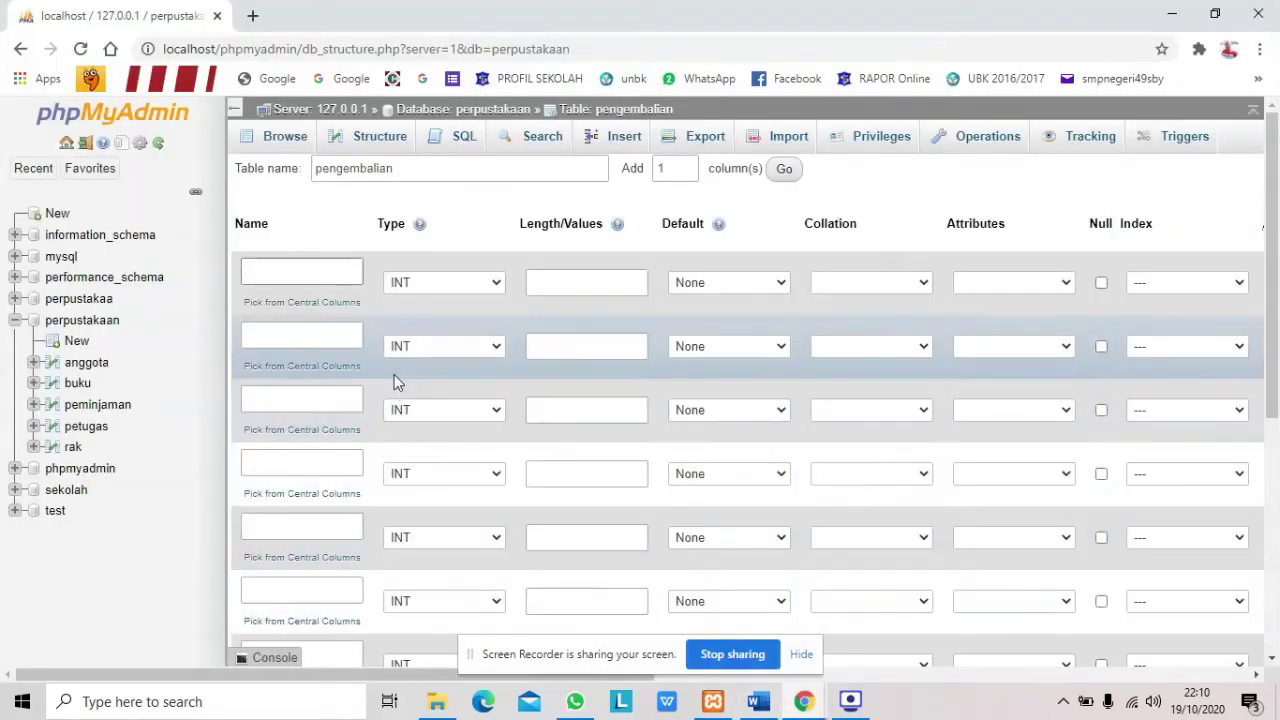
{"action": "key", "text": "BackSpace"}
{"action": "key", "text": "BackSpace"}
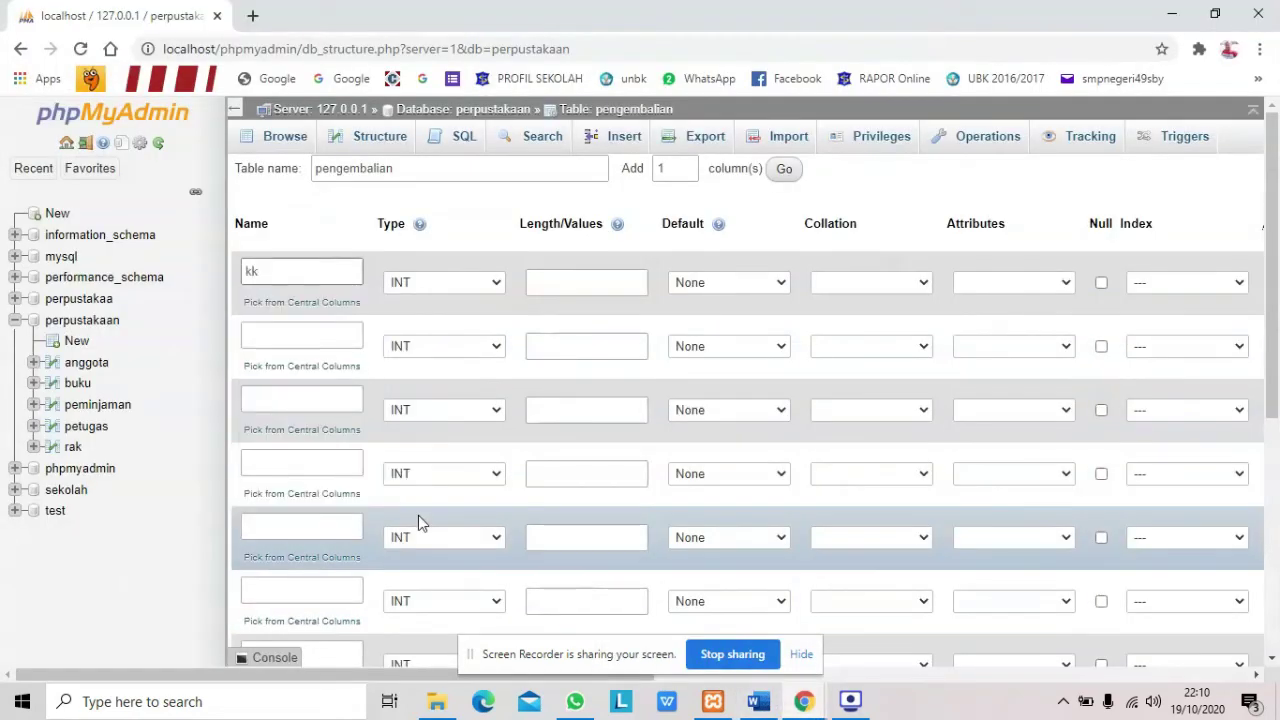
{"action": "left_click", "coordinate": [305, 428]}
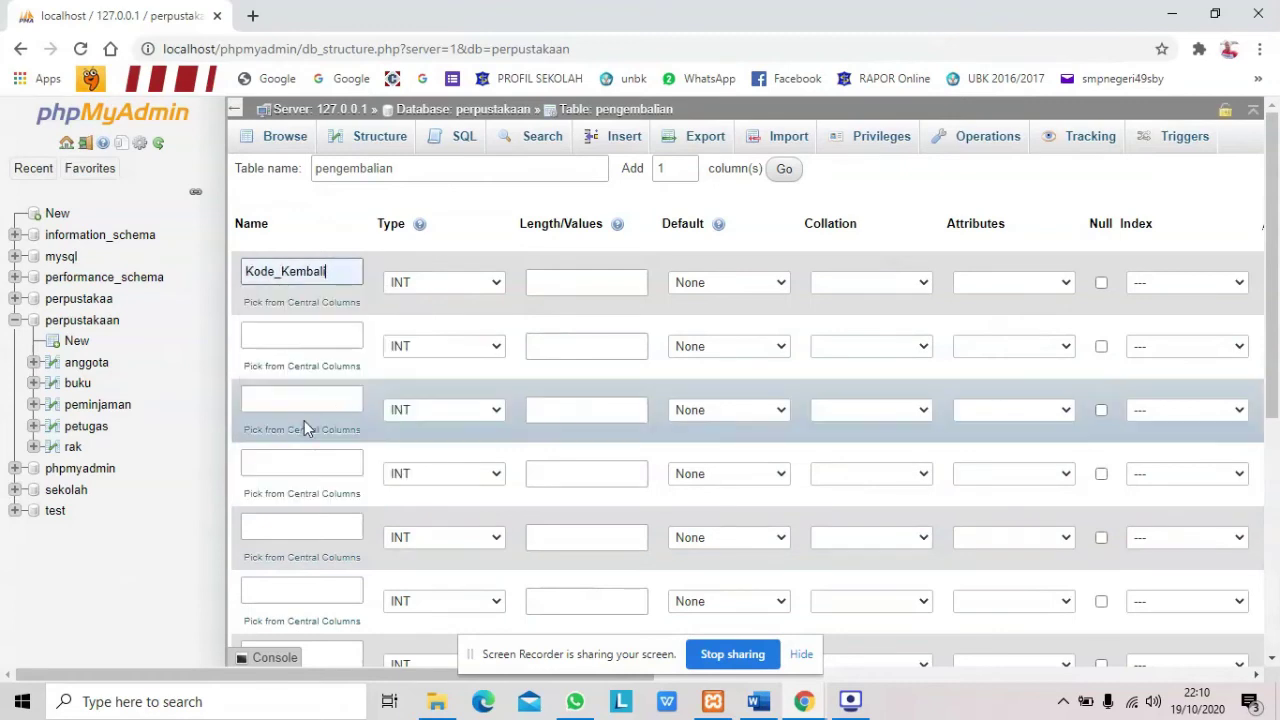
Step: Set the Kode_Kembali column's type to CHAR and its length to 10
{"action": "left_click", "coordinate": [450, 285]}
{"action": "scroll", "coordinate": [445, 376], "scroll_direction": "down", "scroll_amount": 2}
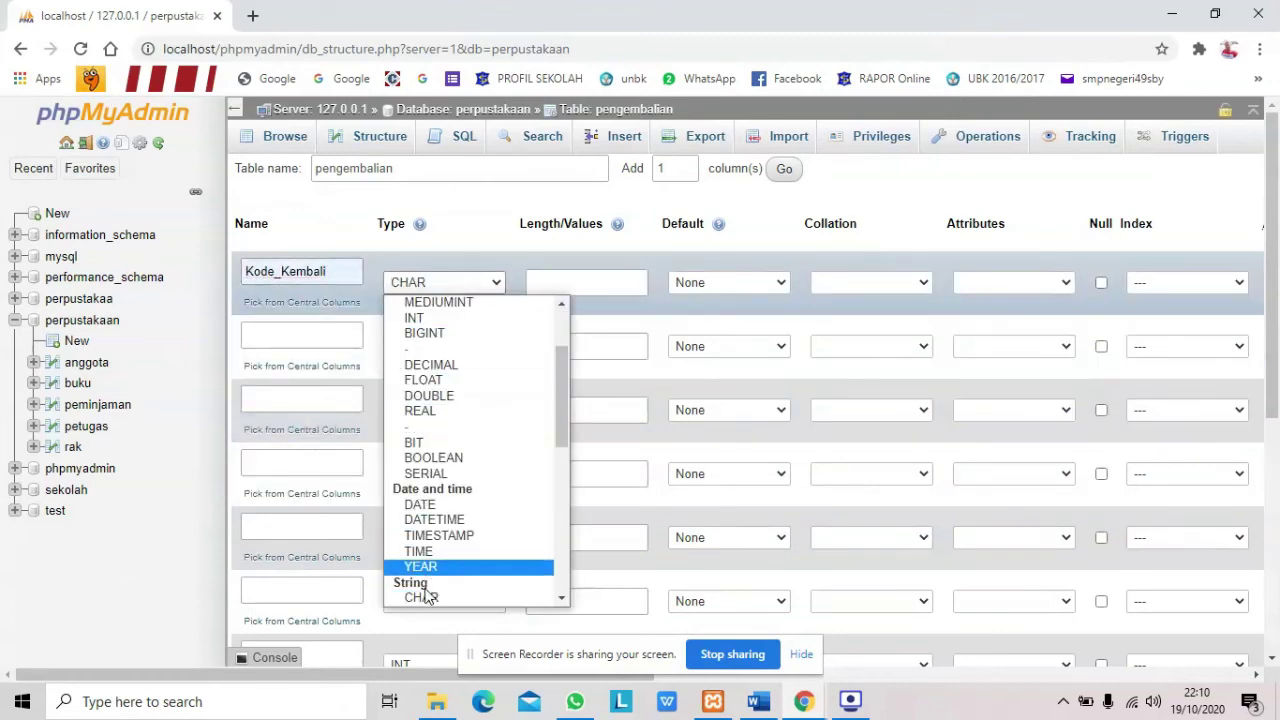
{"action": "left_click", "coordinate": [424, 598]}
{"action": "left_click", "coordinate": [563, 283]}
{"action": "left_click", "coordinate": [563, 283]}
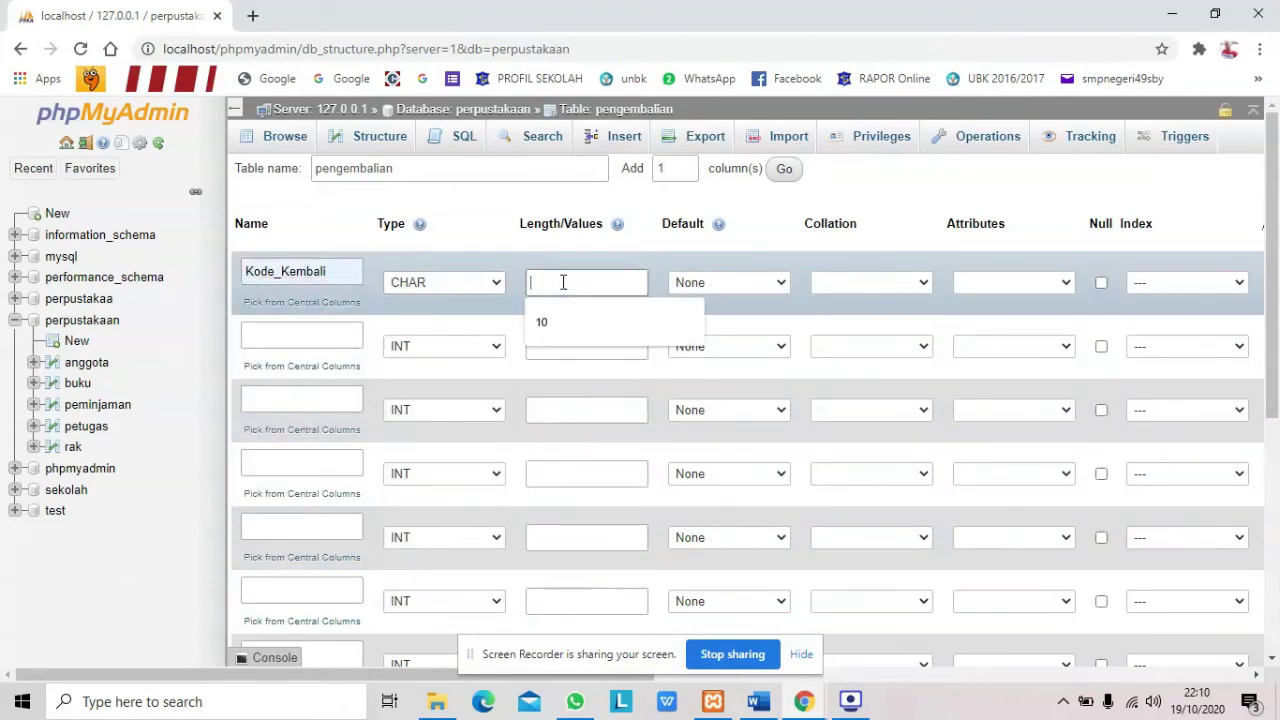
{"action": "type", "text": "10"}
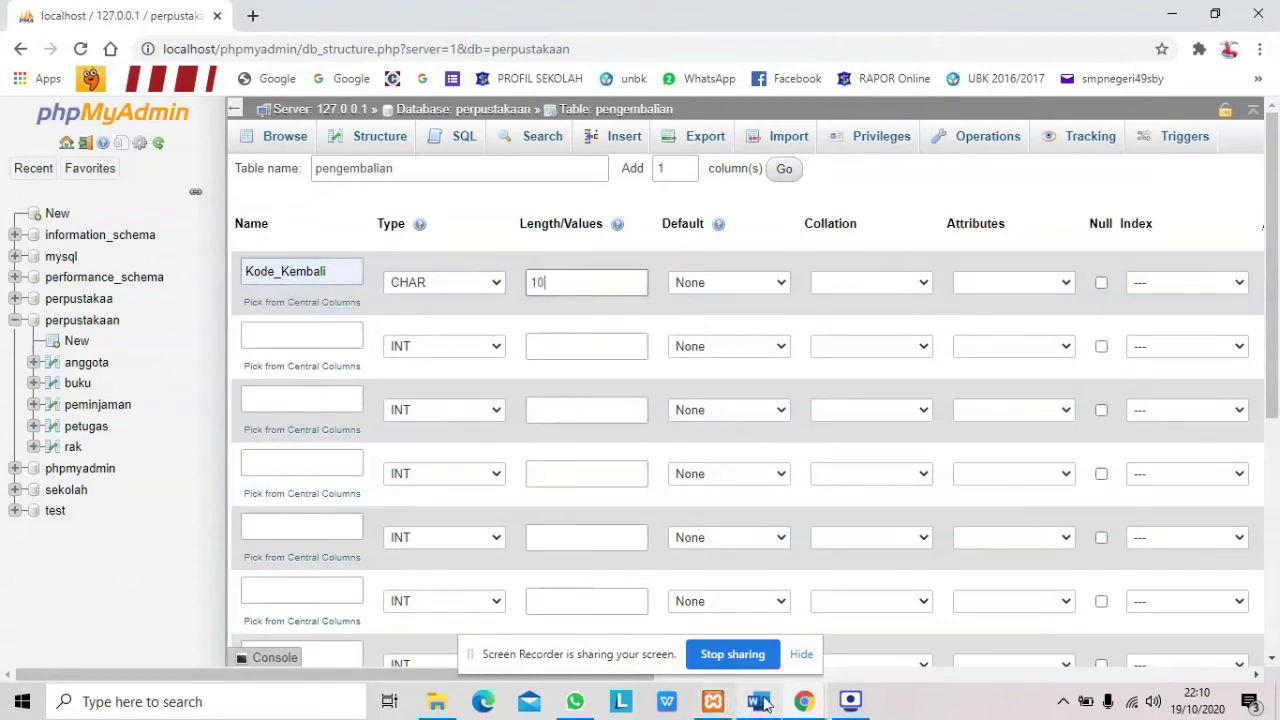
Step: Look up the second Pengembalian column in the Word document, and define it in phpMyAdmin as tanggal_kembali with type DATE
{"action": "left_click", "coordinate": [765, 705]}
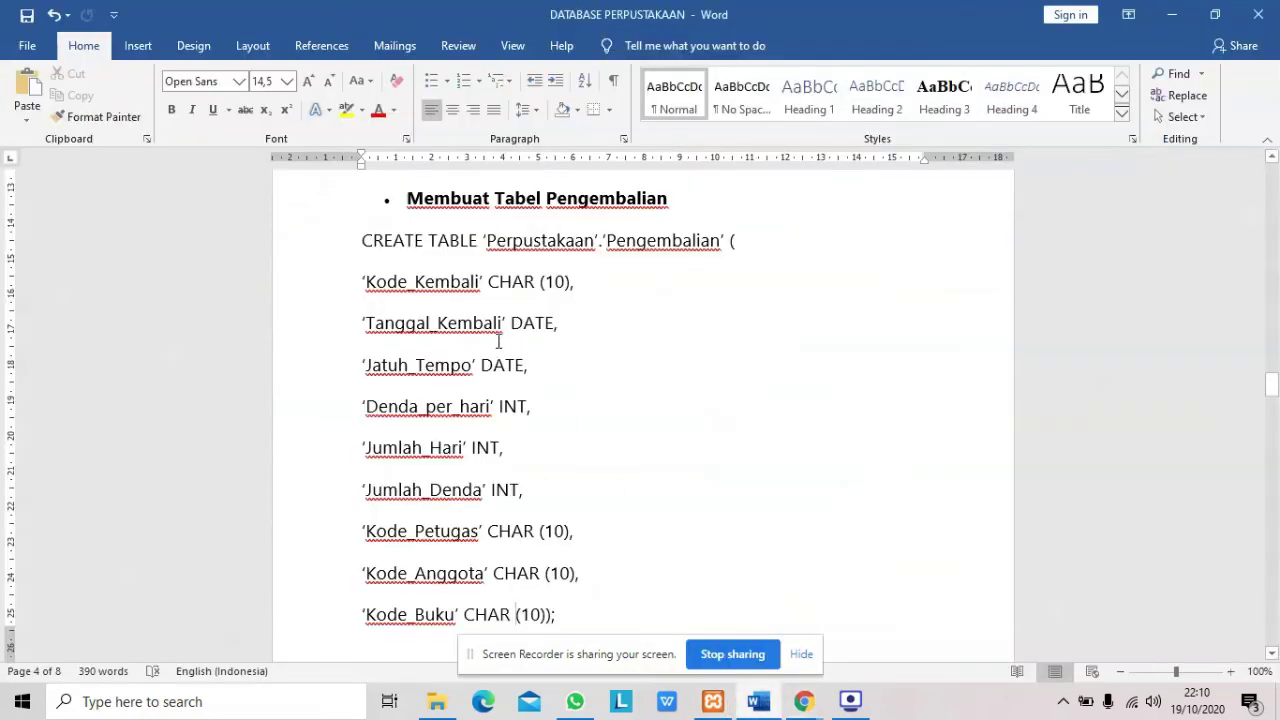
{"action": "left_click", "coordinate": [804, 701]}
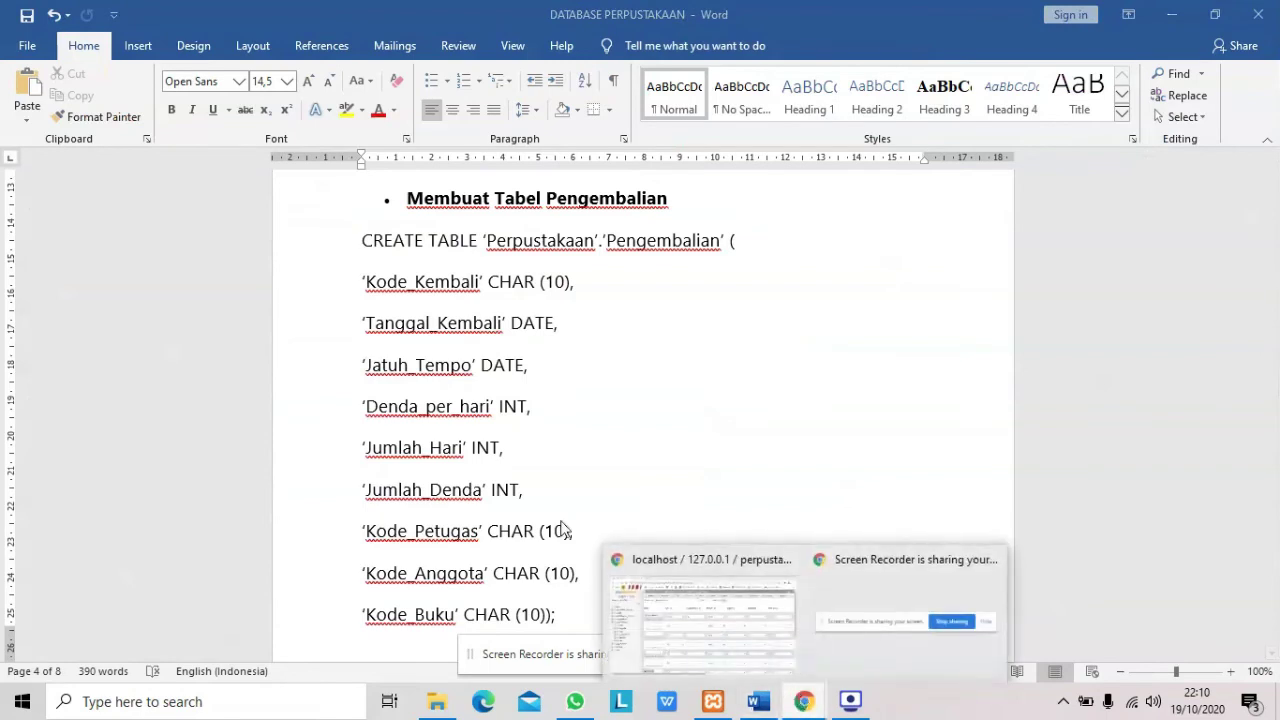
{"action": "left_click", "coordinate": [688, 633]}
{"action": "left_click", "coordinate": [339, 335]}
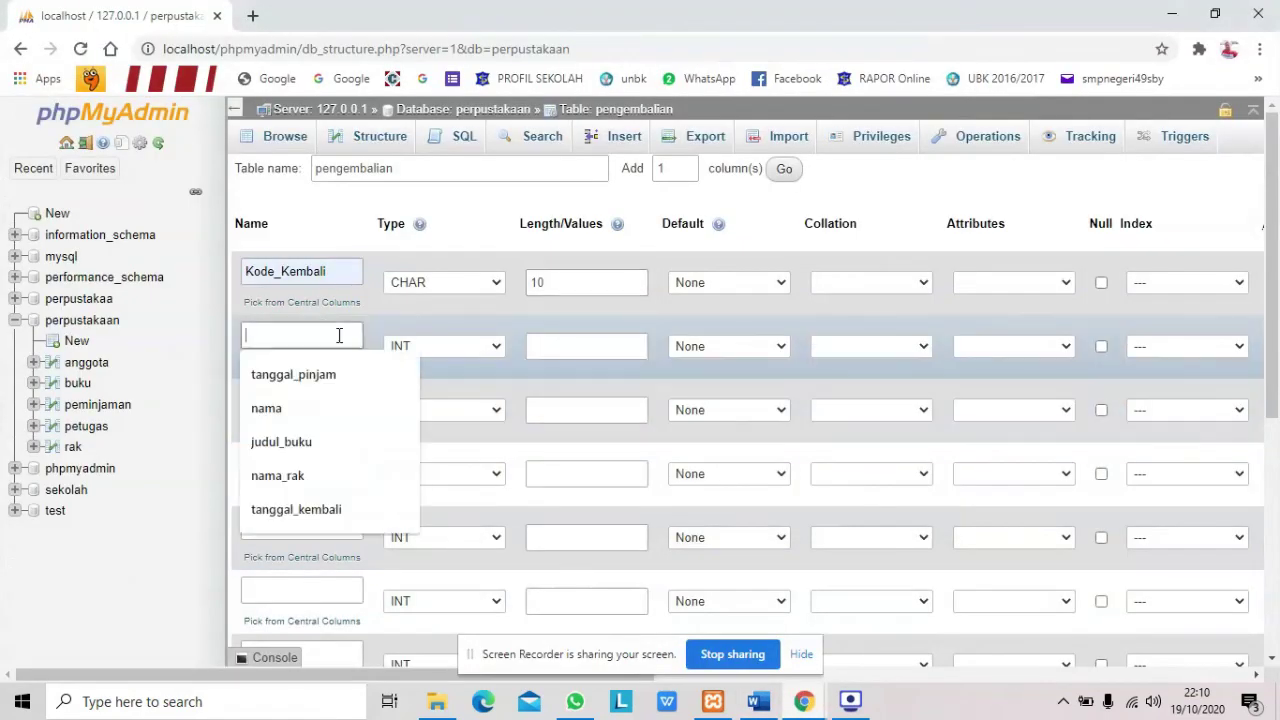
{"action": "type", "text": "t"}
{"action": "type", "text": "anggal_kembali"}
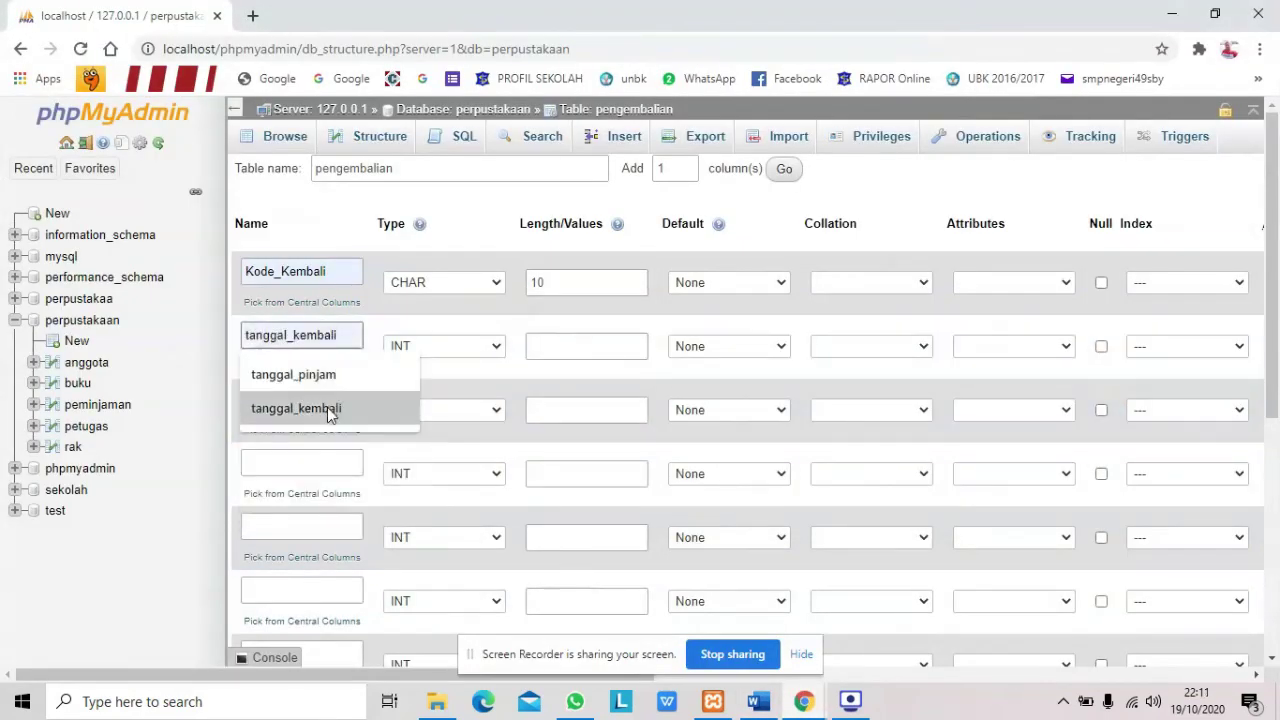
{"action": "left_click", "coordinate": [325, 408]}
{"action": "left_click", "coordinate": [450, 345]}
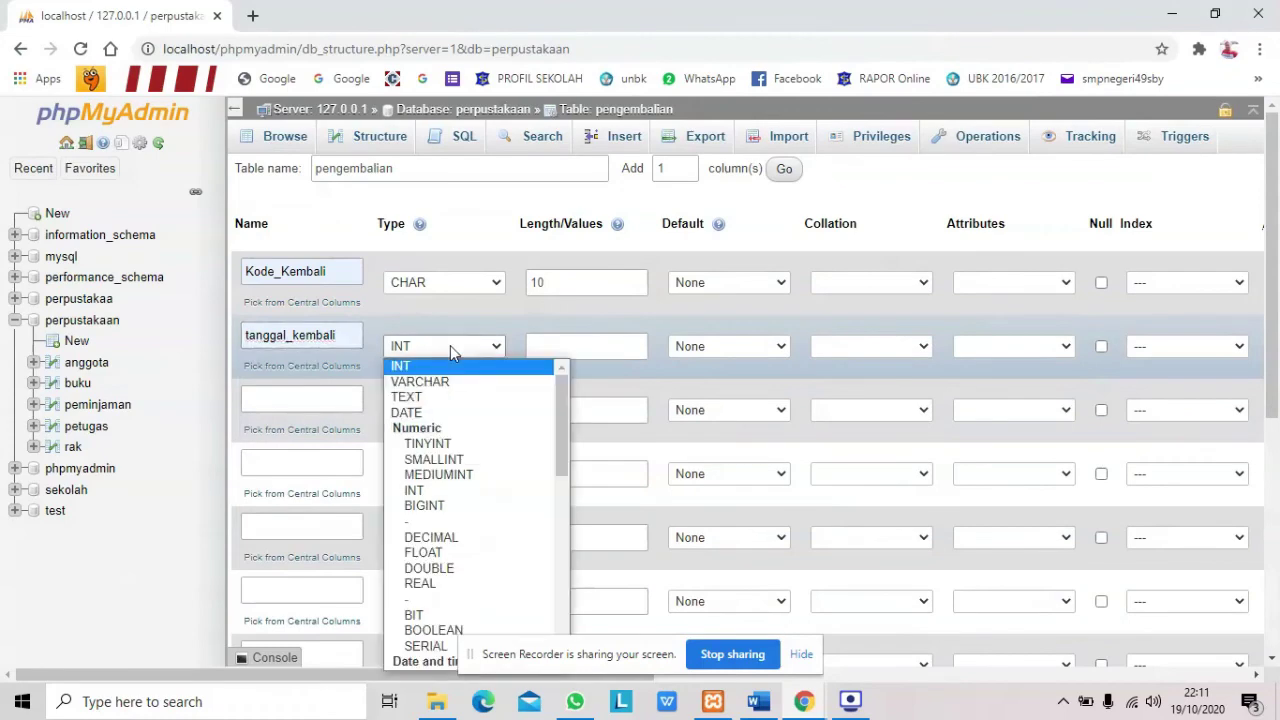
{"action": "left_click", "coordinate": [440, 412]}
{"action": "left_click", "coordinate": [436, 418]}
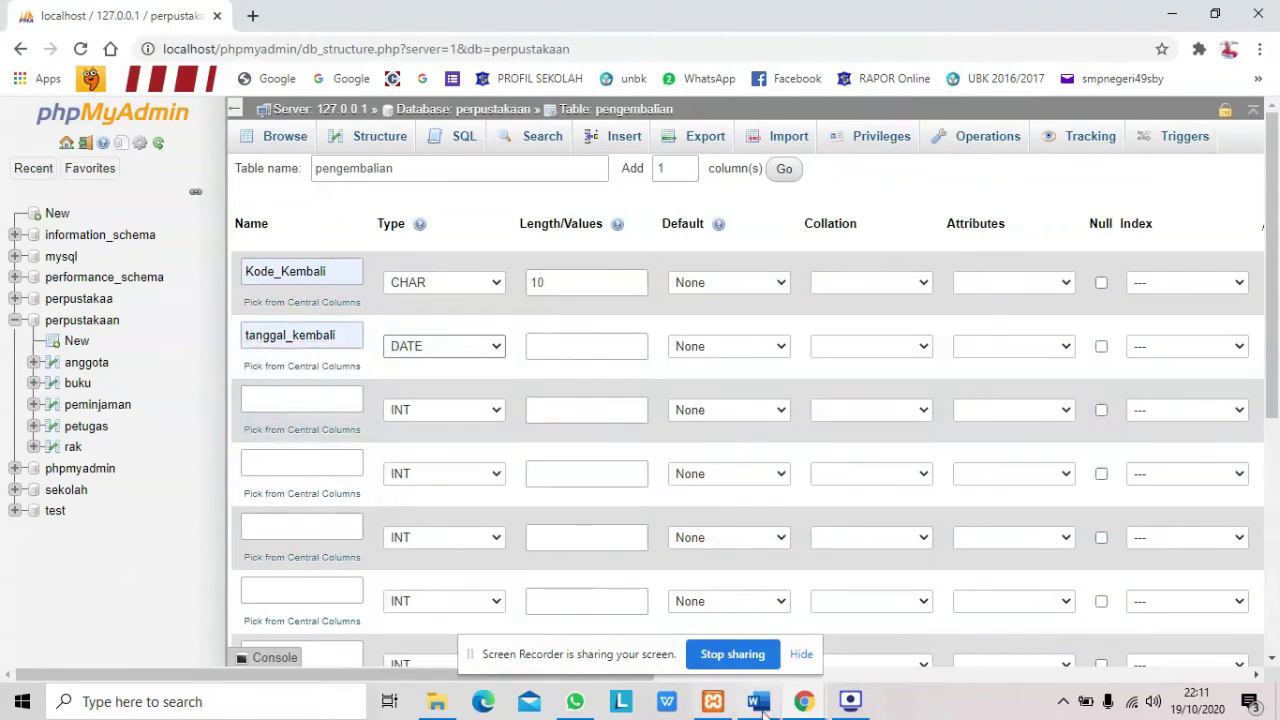
Step: Check the third Pengembalian column in the Word document, and define it in phpMyAdmin as jatuh_tempo with type DATE
{"action": "left_click", "coordinate": [764, 706]}
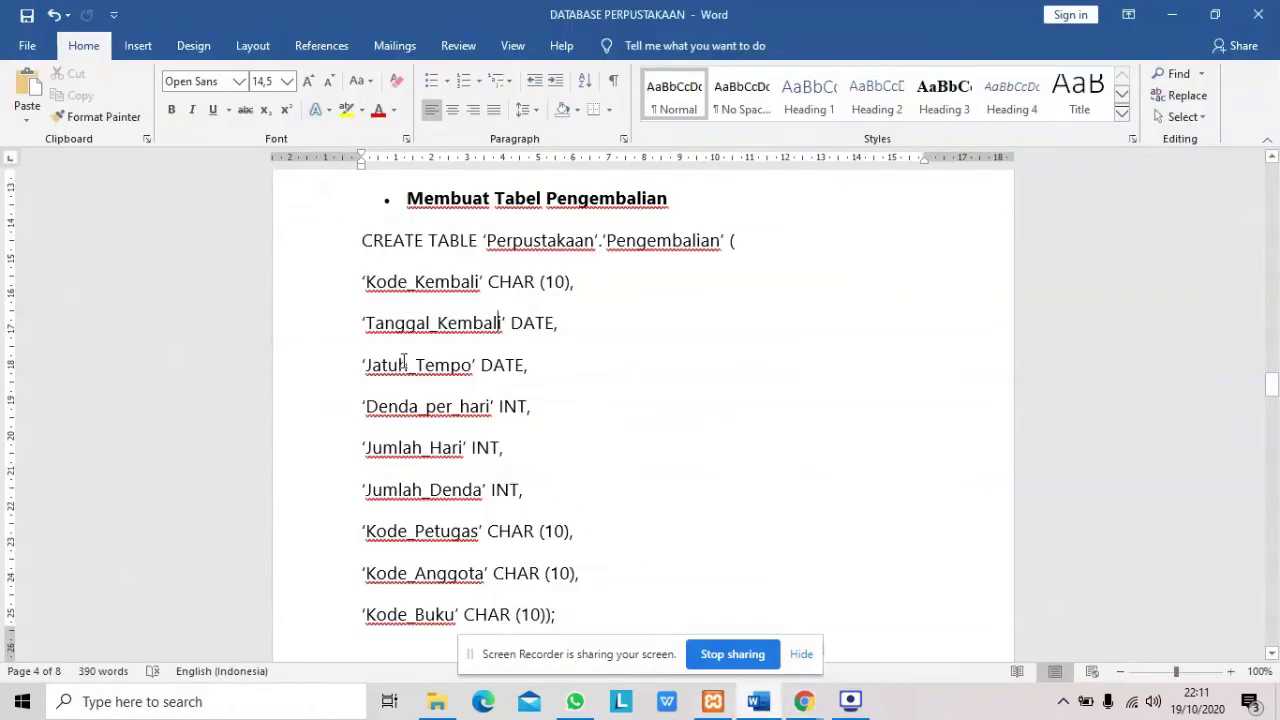
{"action": "mouse_move", "coordinate": [805, 708]}
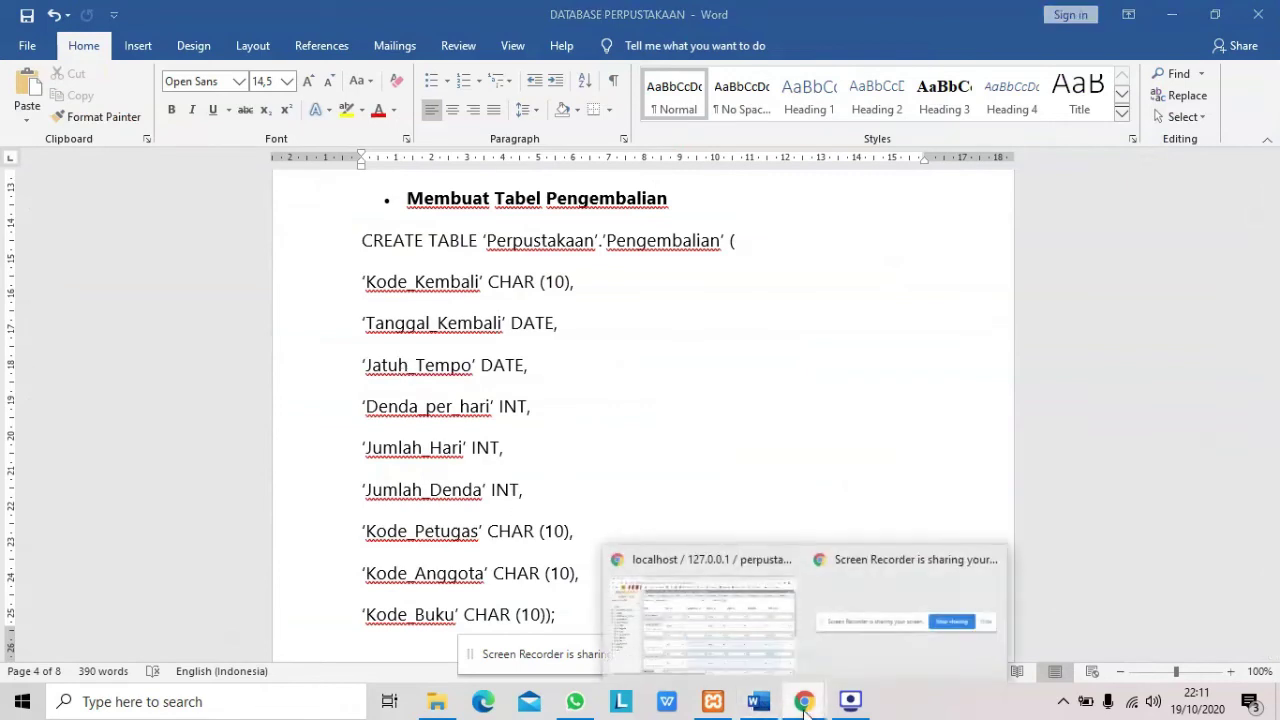
{"action": "left_click", "coordinate": [758, 638]}
{"action": "left_click", "coordinate": [317, 394]}
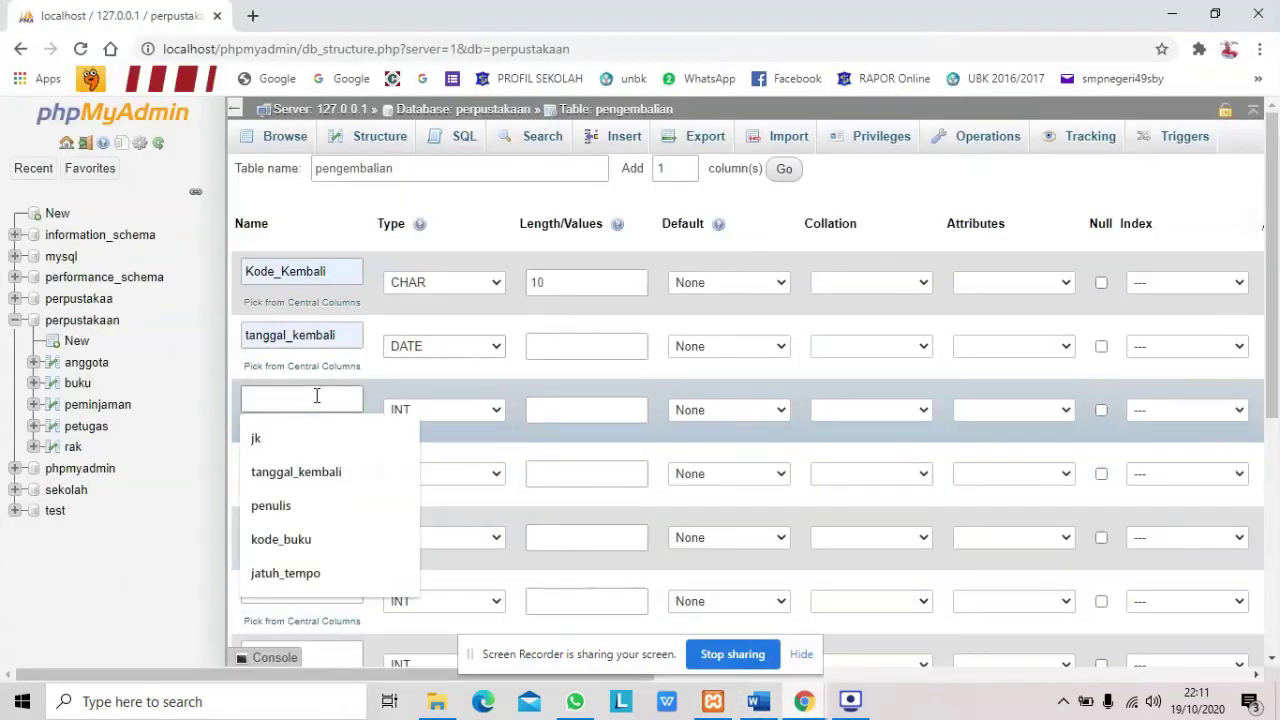
{"action": "type", "text": "jatuh_tempo"}
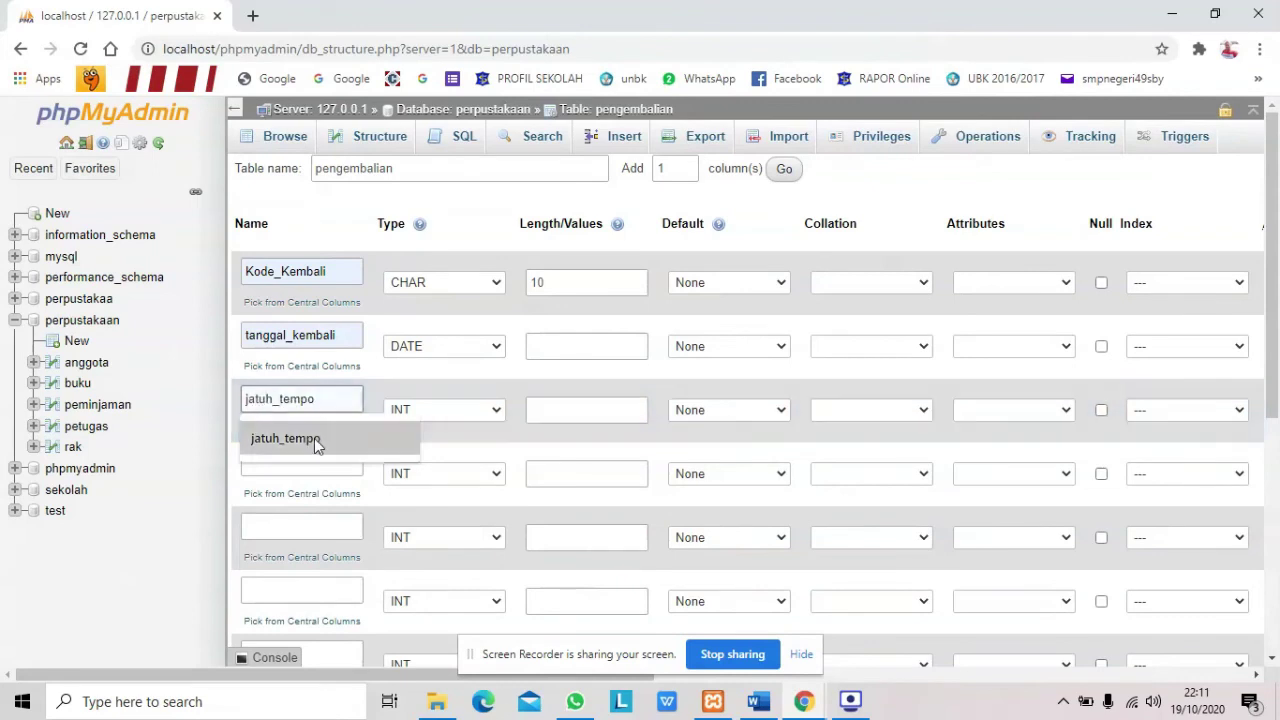
{"action": "left_click", "coordinate": [343, 443]}
{"action": "left_click", "coordinate": [410, 413]}
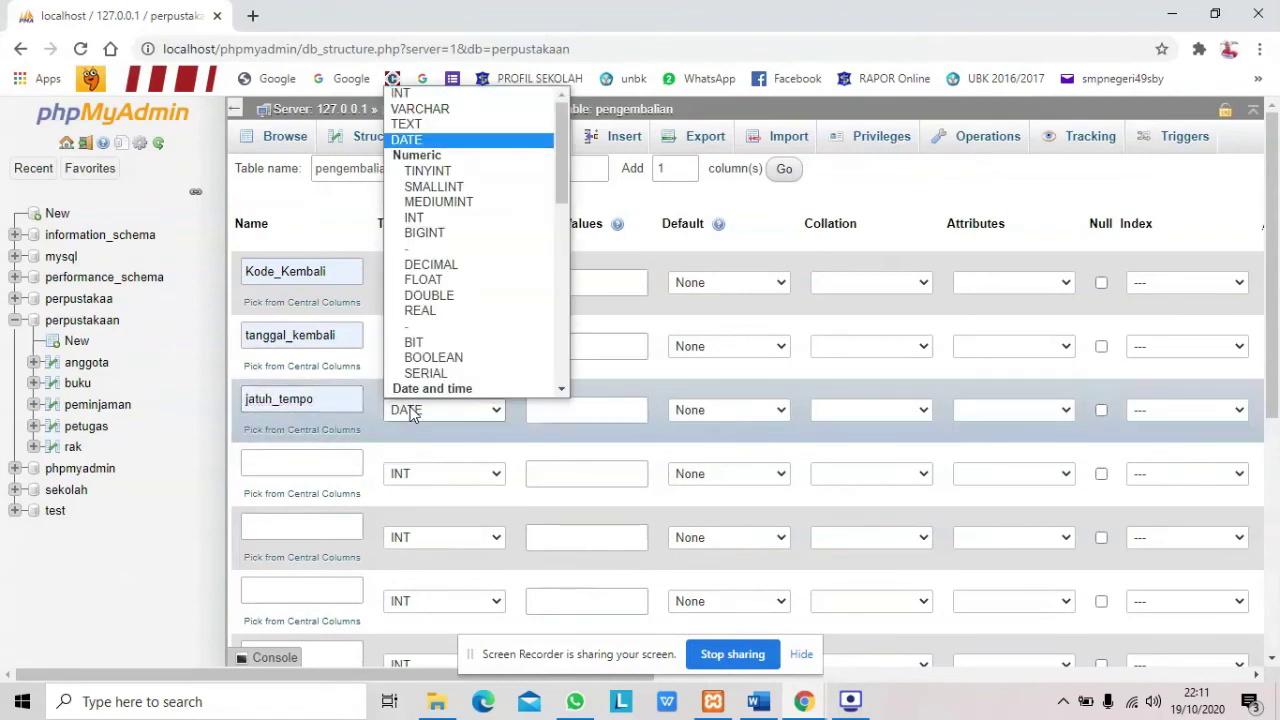
{"action": "left_click", "coordinate": [456, 148]}
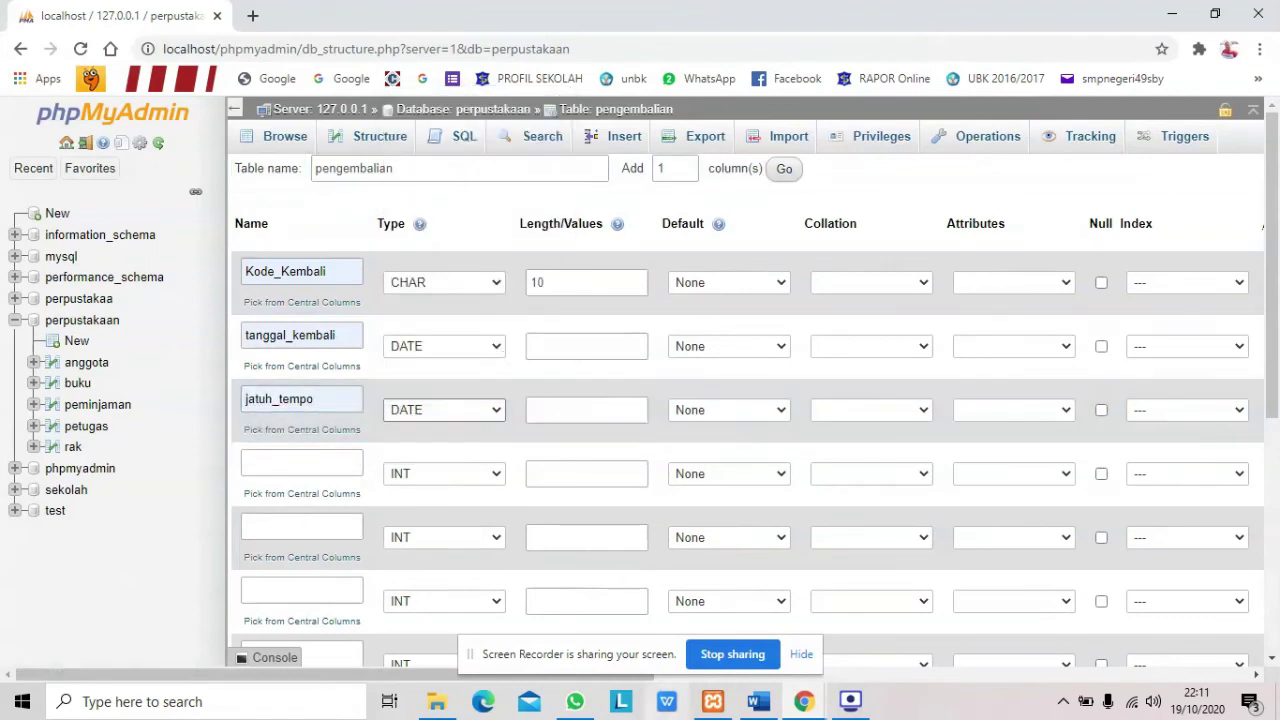
Step: Check the fourth Pengembalian column in the Word document, and name the fourth column in phpMyAdmin denda_per_hari, keeping type INT
{"action": "left_click", "coordinate": [757, 700]}
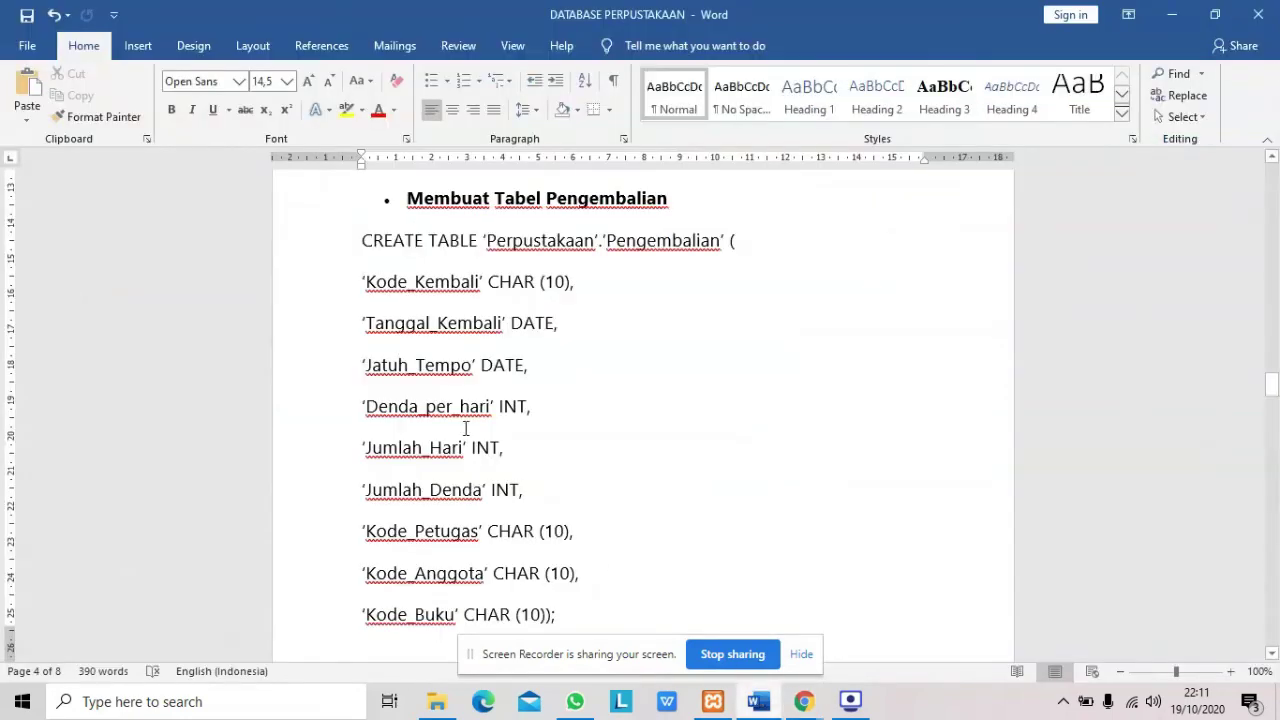
{"action": "left_click", "coordinate": [803, 700]}
{"action": "left_click", "coordinate": [711, 660]}
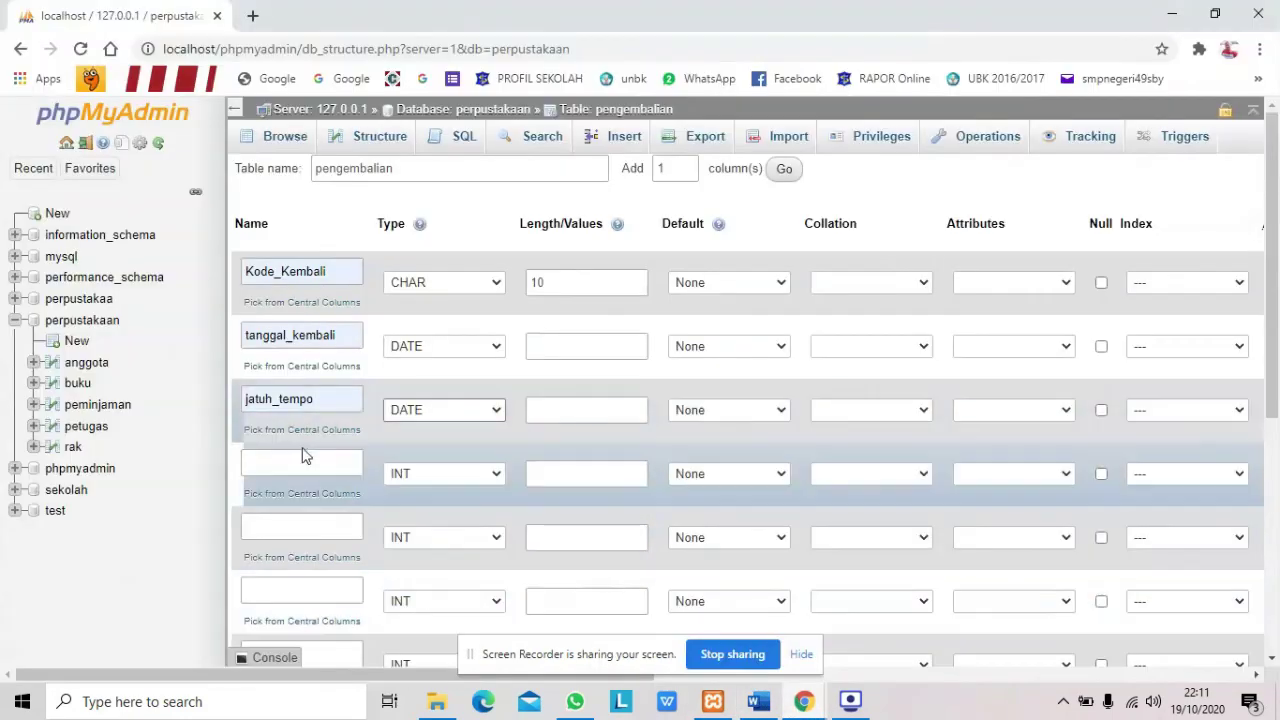
{"action": "left_click", "coordinate": [298, 458]}
{"action": "type", "text": "denda_per_hari"}
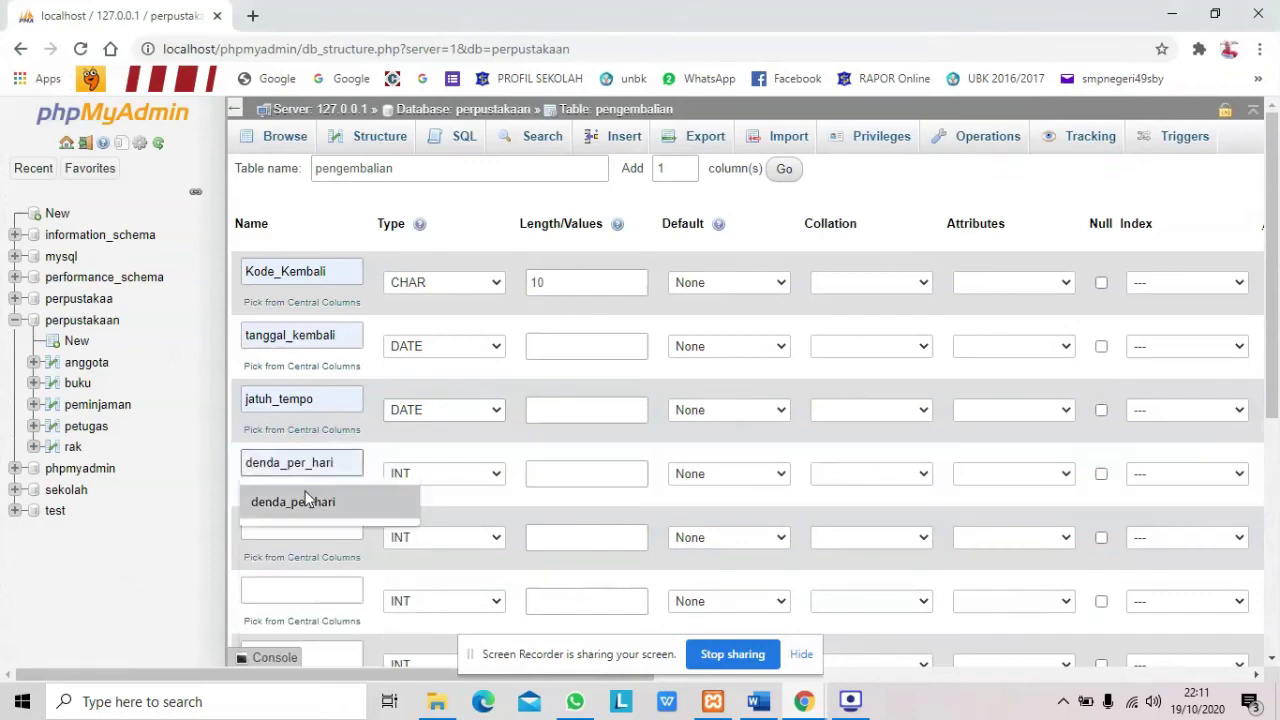
{"action": "left_click", "coordinate": [306, 502]}
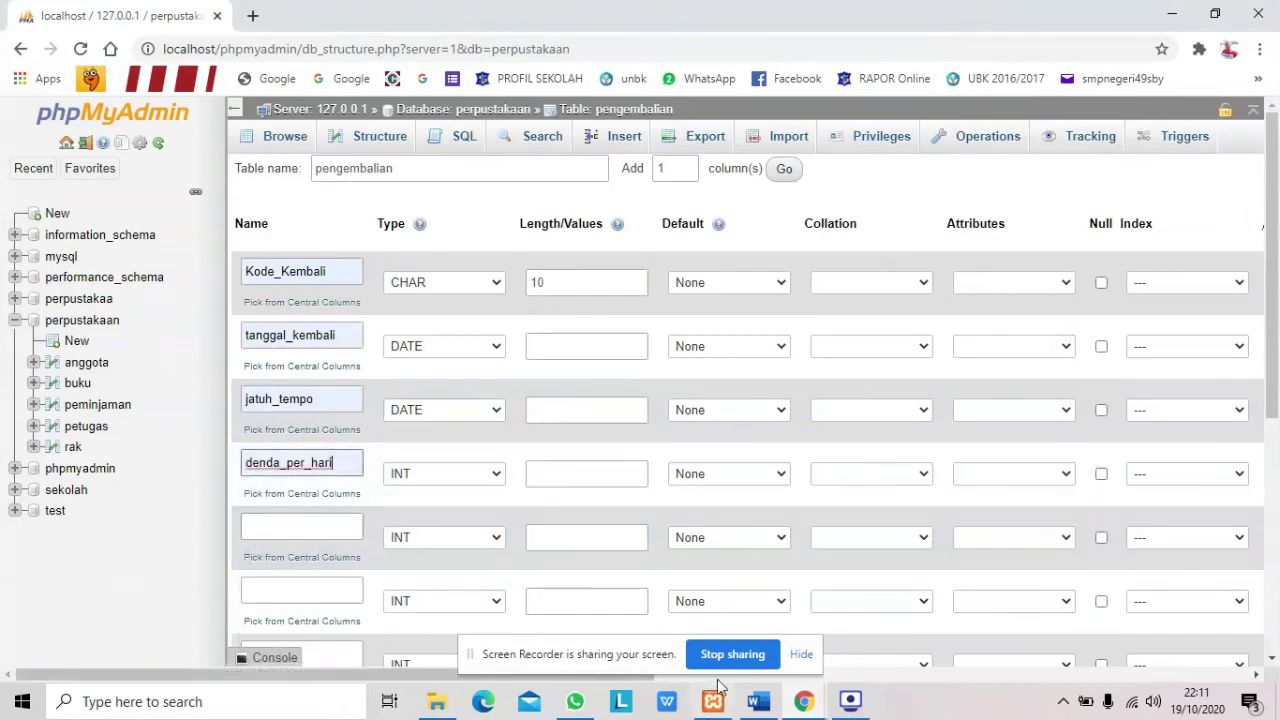
Step: Check the fifth Pengembalian column in the Word document, and name the fifth column in phpMyAdmin jumlah_hari, keeping type INT
{"action": "left_click", "coordinate": [754, 702]}
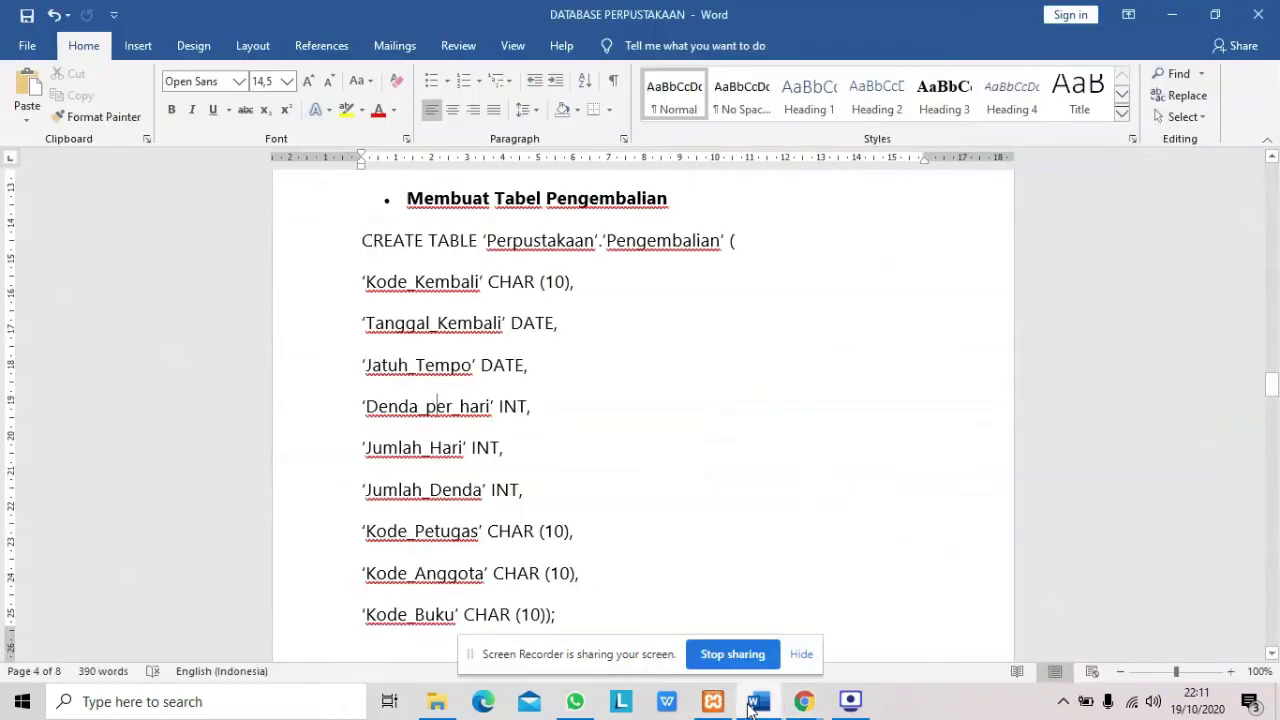
{"action": "left_click", "coordinate": [441, 448]}
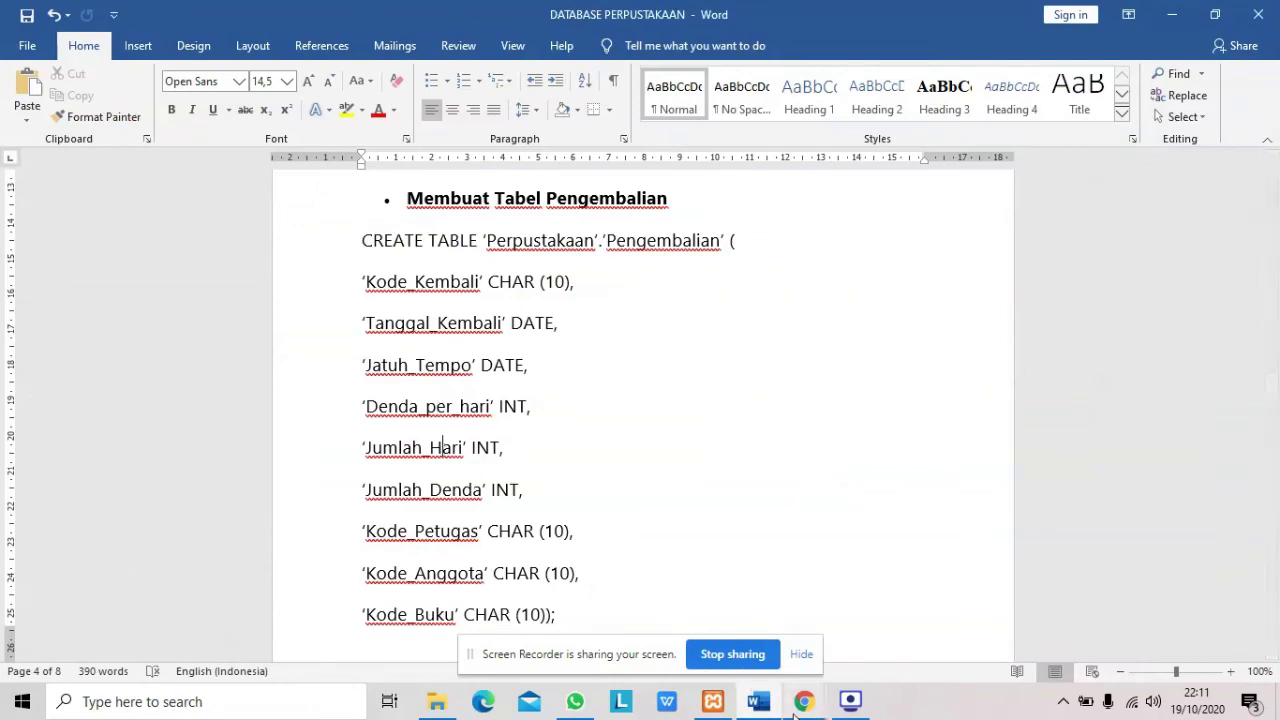
{"action": "mouse_move", "coordinate": [804, 702]}
{"action": "left_click", "coordinate": [740, 643]}
{"action": "left_click", "coordinate": [314, 523]}
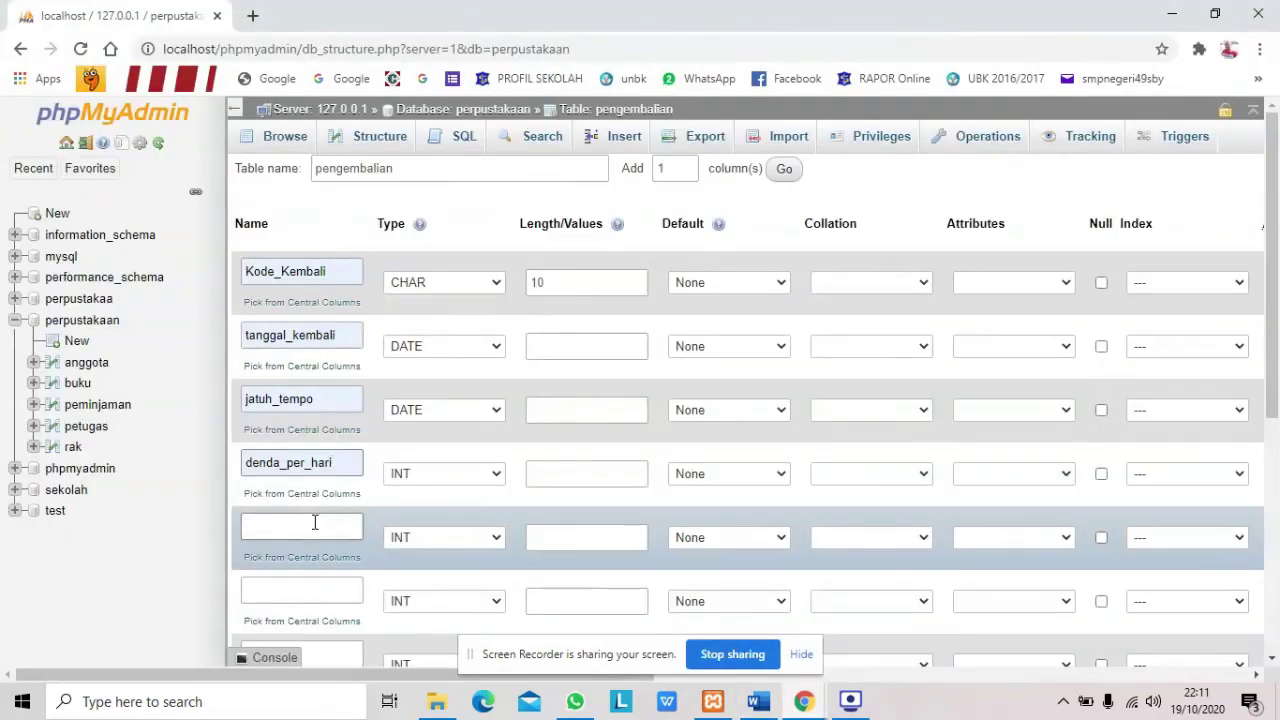
{"action": "type", "text": "jumlah"}
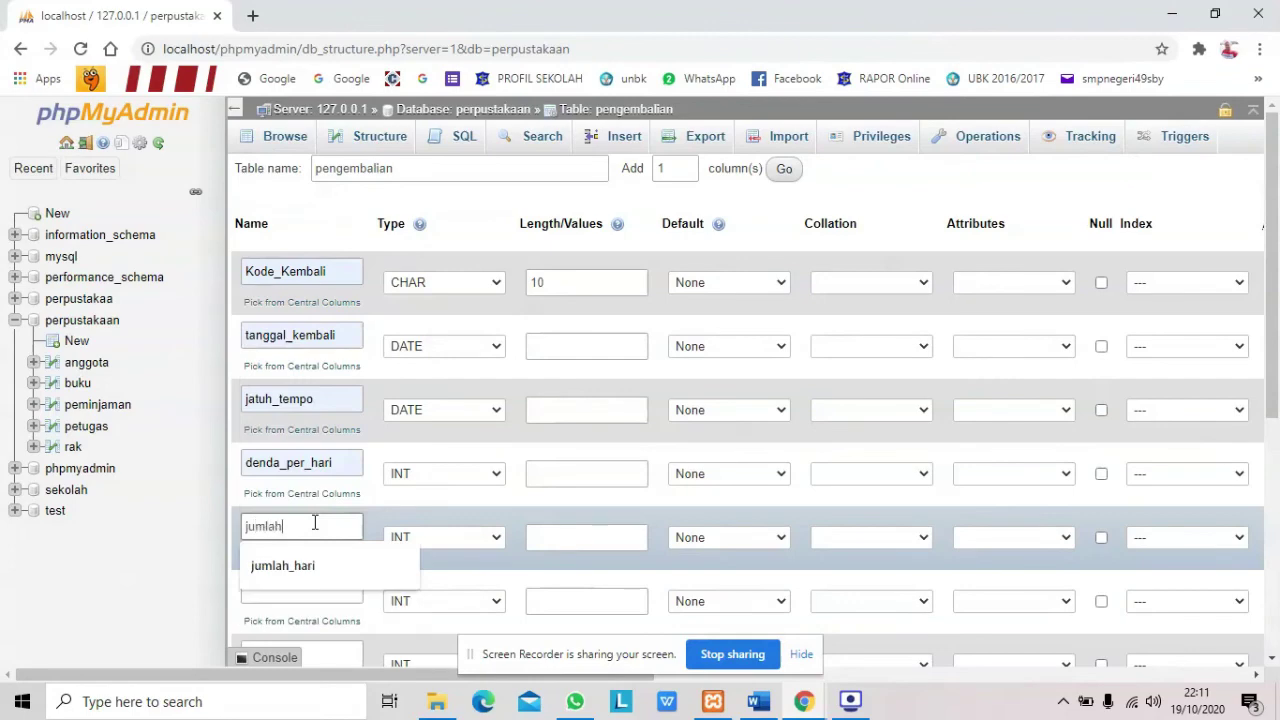
{"action": "left_click", "coordinate": [303, 565]}
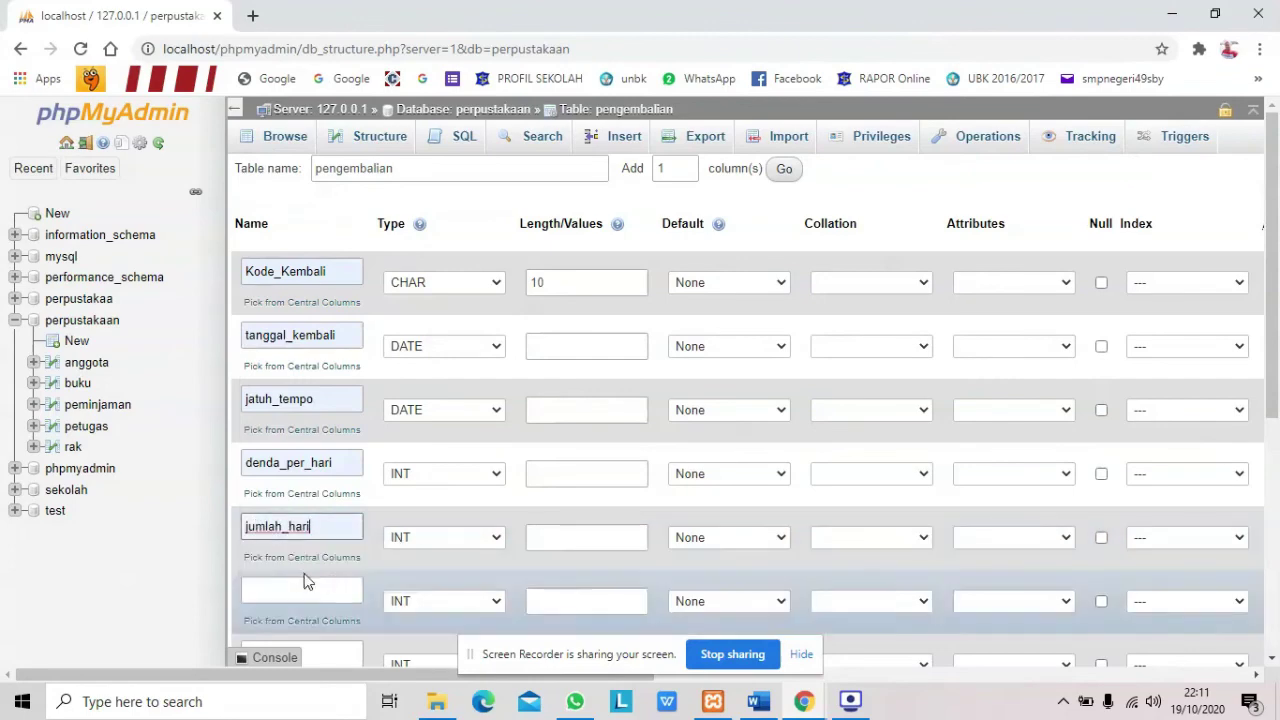
Step: Check the sixth Pengembalian column in the Word document, and name the sixth column in phpMyAdmin jumlah_denda, keeping type INT
{"action": "left_click", "coordinate": [758, 701]}
{"action": "scroll", "coordinate": [592, 567], "scroll_direction": "down", "scroll_amount": 1}
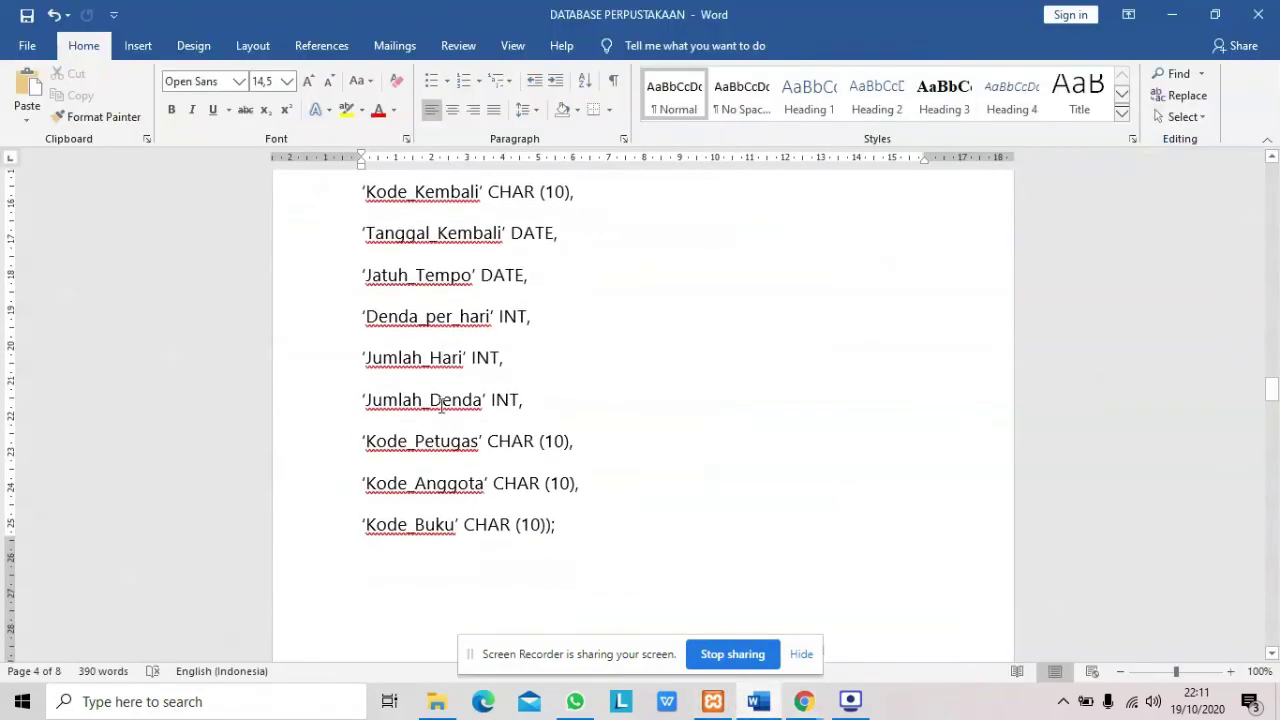
{"action": "mouse_move", "coordinate": [816, 708]}
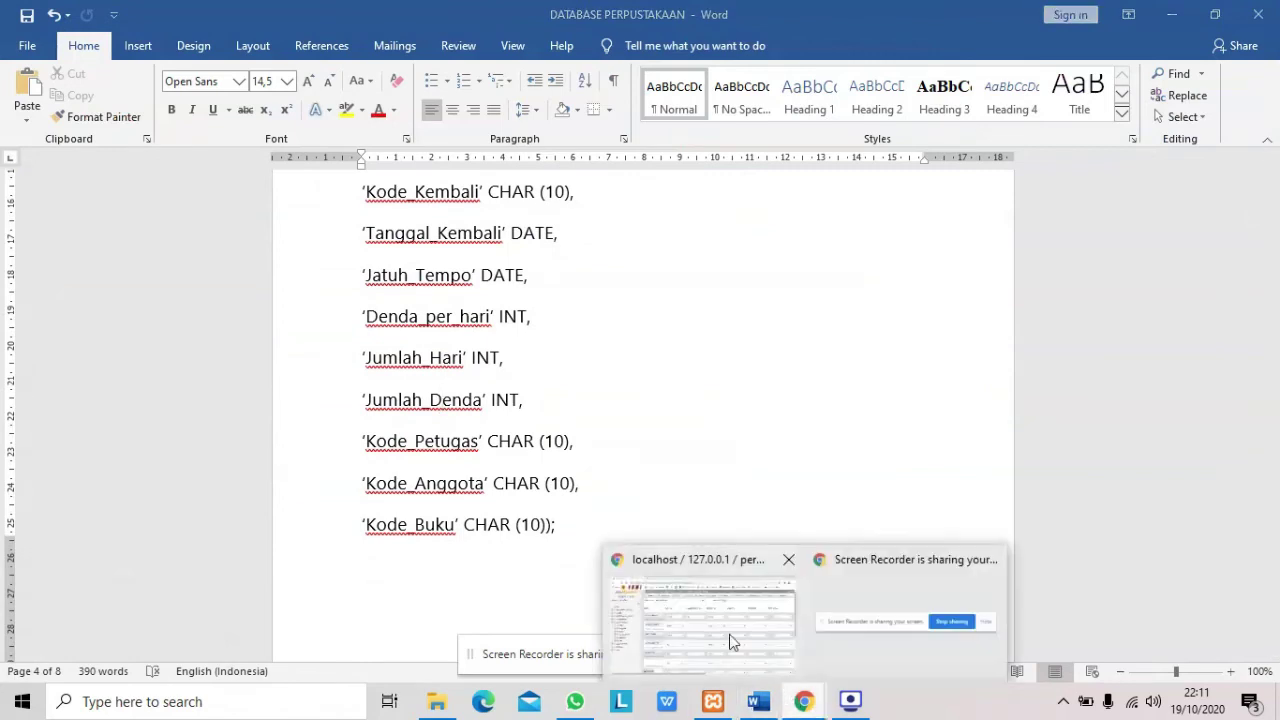
{"action": "left_click", "coordinate": [733, 640]}
{"action": "left_click", "coordinate": [341, 585]}
{"action": "type", "text": "jumlah_denda"}
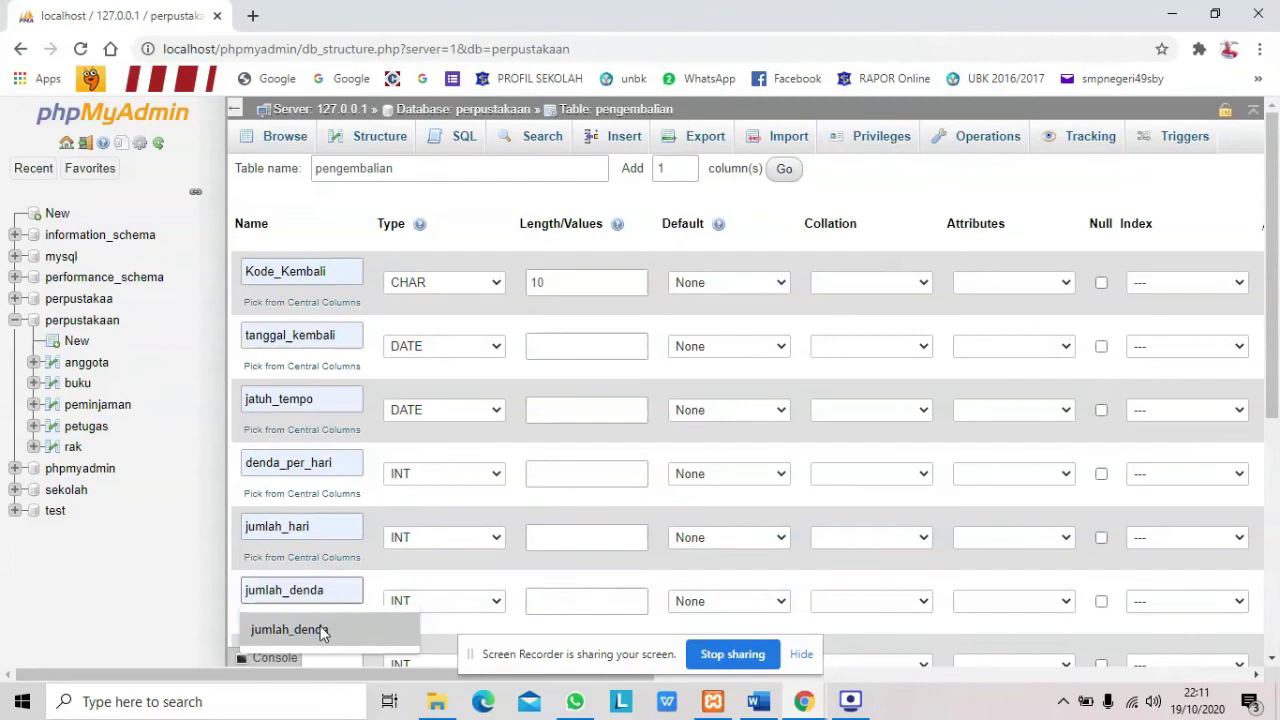
{"action": "left_click", "coordinate": [300, 628]}
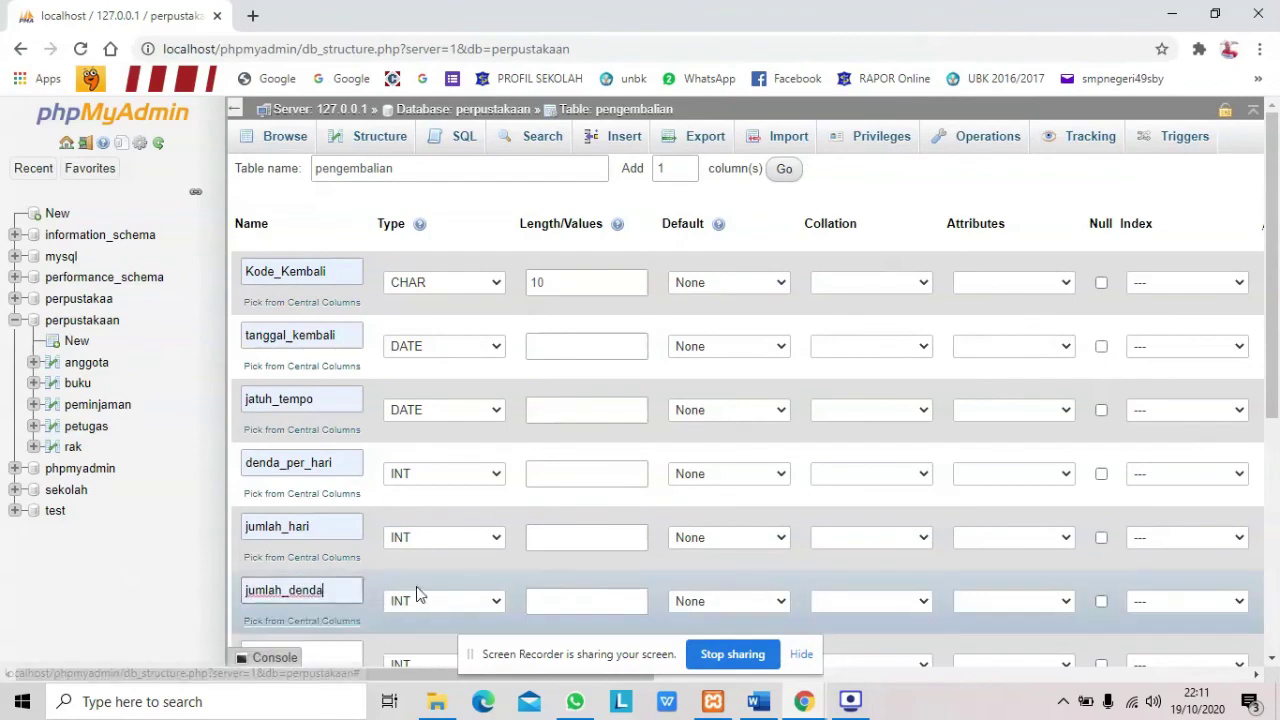
Step: Look up the seventh Pengembalian column in the Word document, and name the seventh column in phpMyAdmin kode_petugas
{"action": "scroll", "coordinate": [414, 591], "scroll_direction": "down", "scroll_amount": 3}
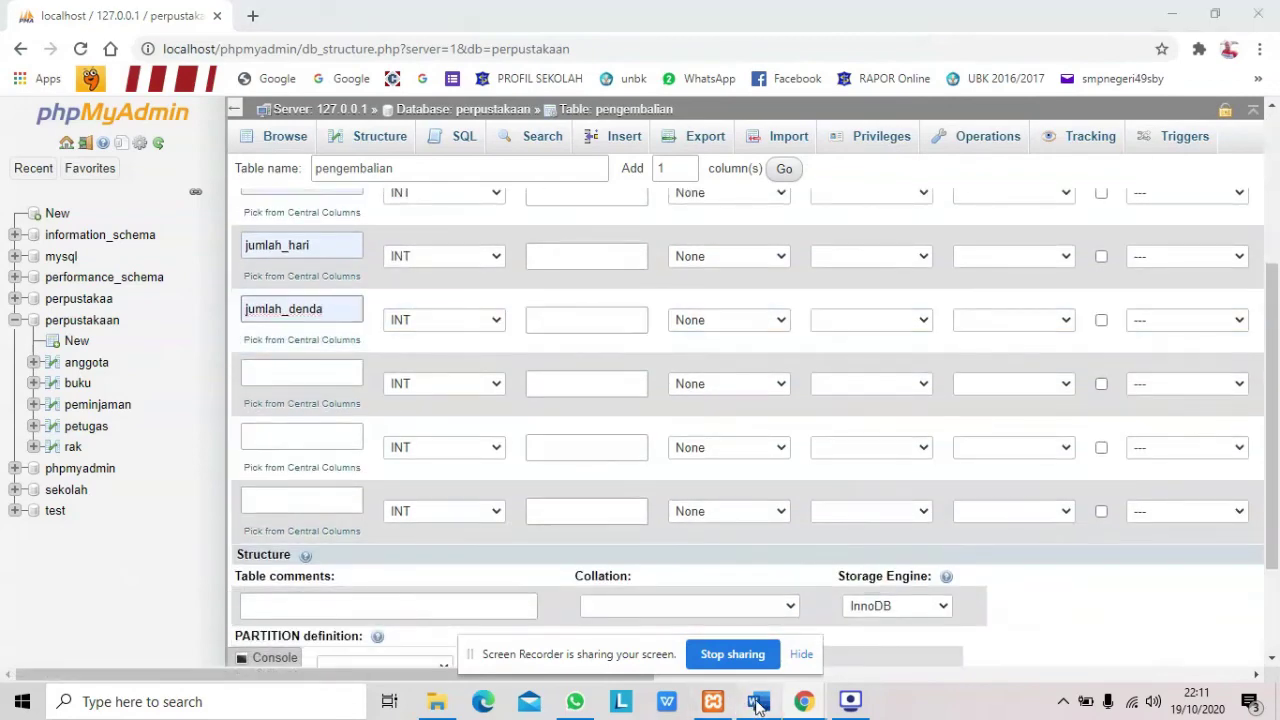
{"action": "left_click", "coordinate": [757, 702]}
{"action": "left_click", "coordinate": [434, 441]}
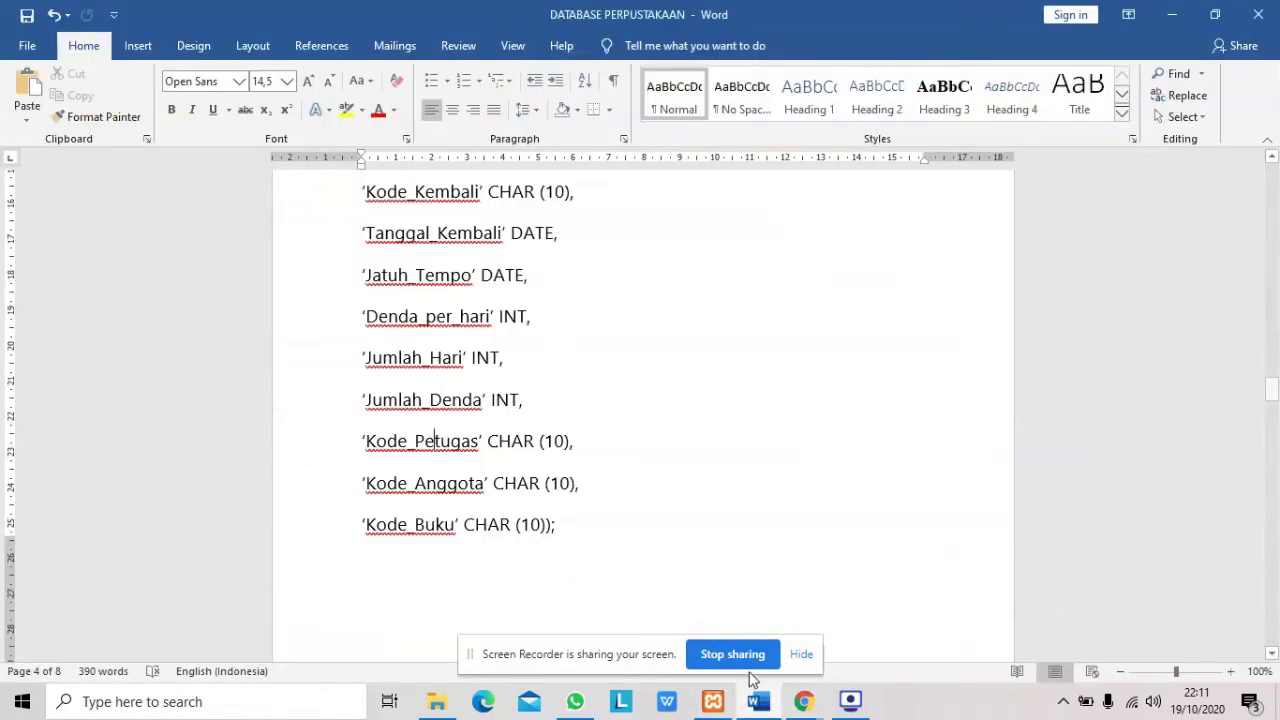
{"action": "left_click", "coordinate": [803, 702]}
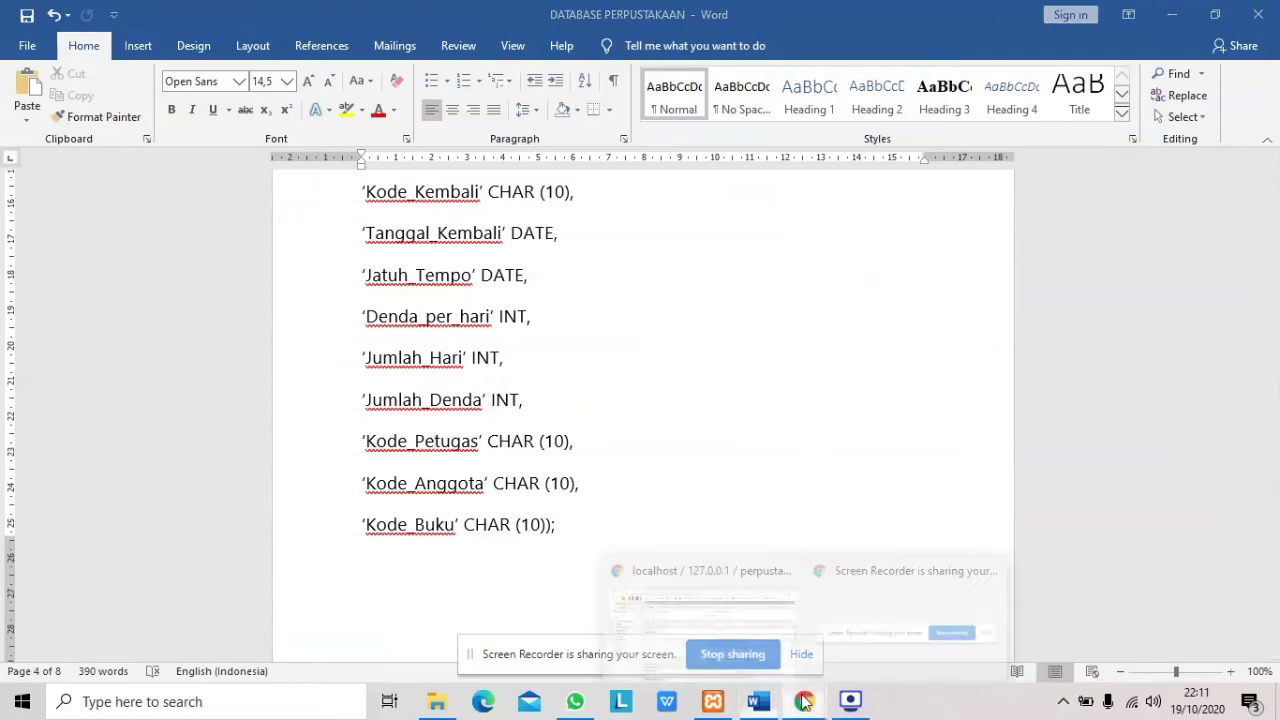
{"action": "left_click", "coordinate": [675, 640]}
{"action": "left_click", "coordinate": [336, 370]}
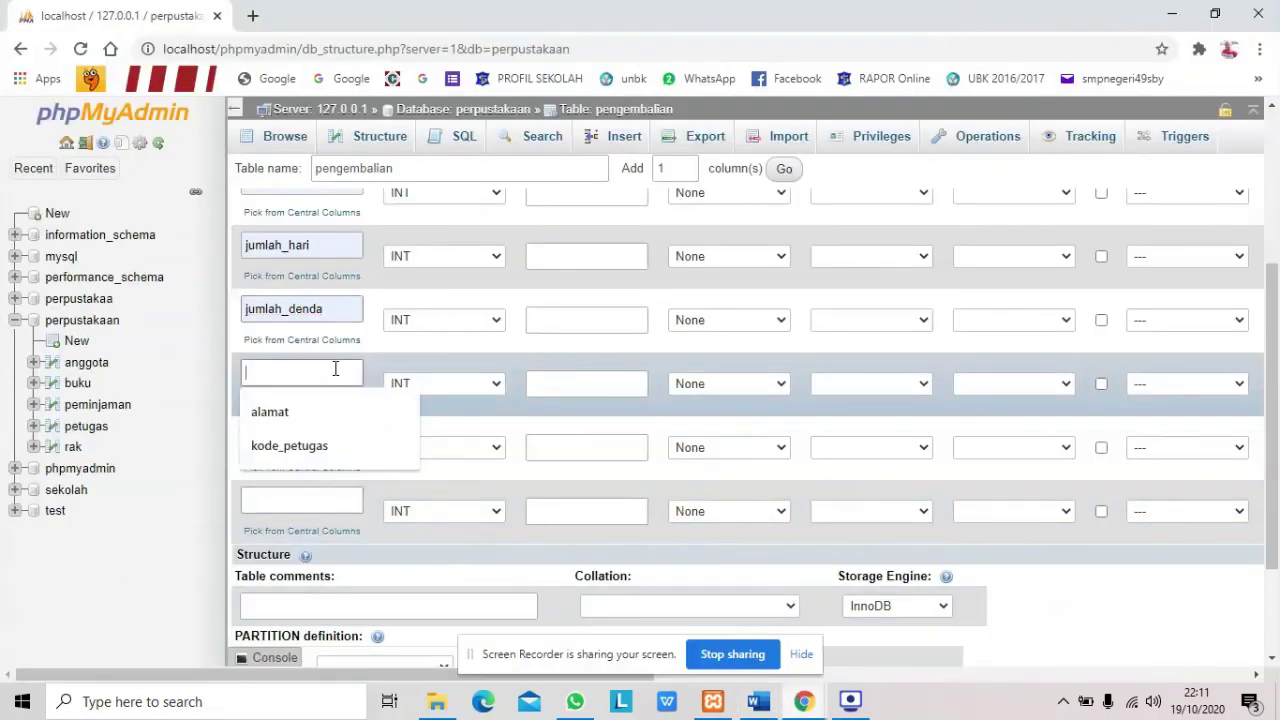
{"action": "type", "text": "kode_petugas"}
{"action": "left_click", "coordinate": [326, 412]}
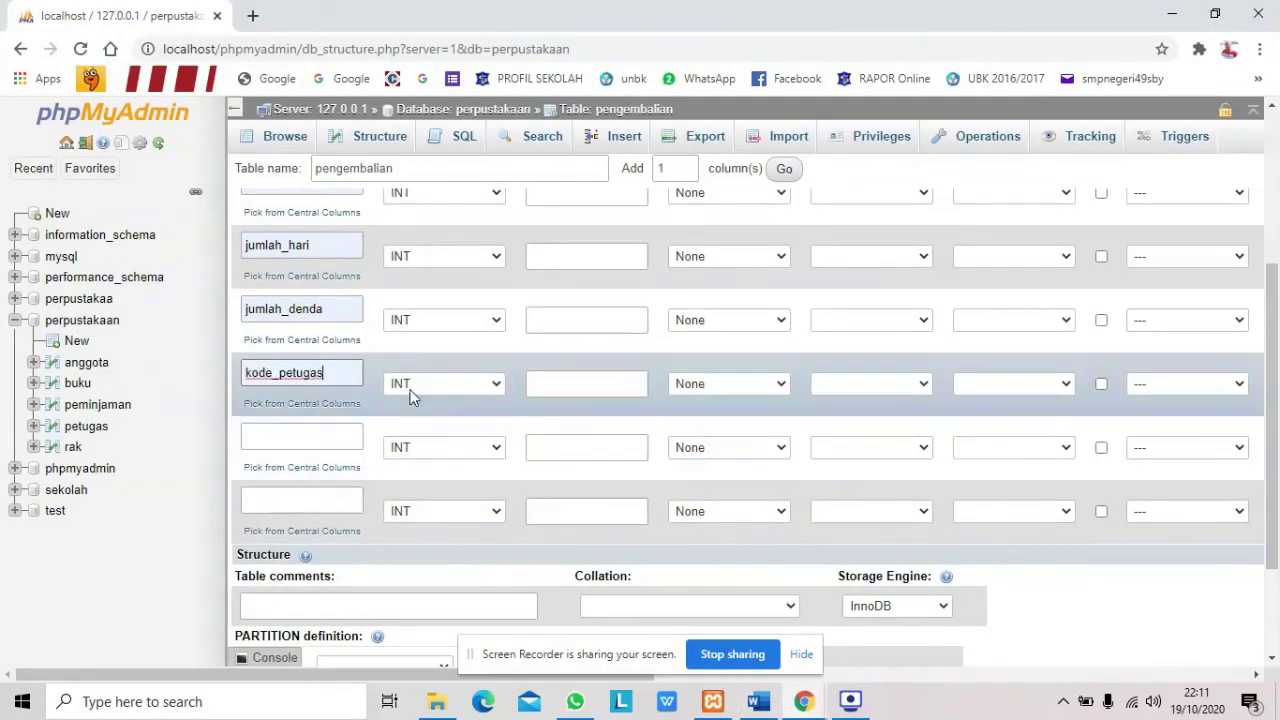
Step: Set the kode_petugas column's type to CHAR and its length to 10
{"action": "left_click", "coordinate": [423, 386]}
{"action": "key", "text": "c"}
{"action": "key", "text": "Down"}
{"action": "left_click", "coordinate": [428, 362]}
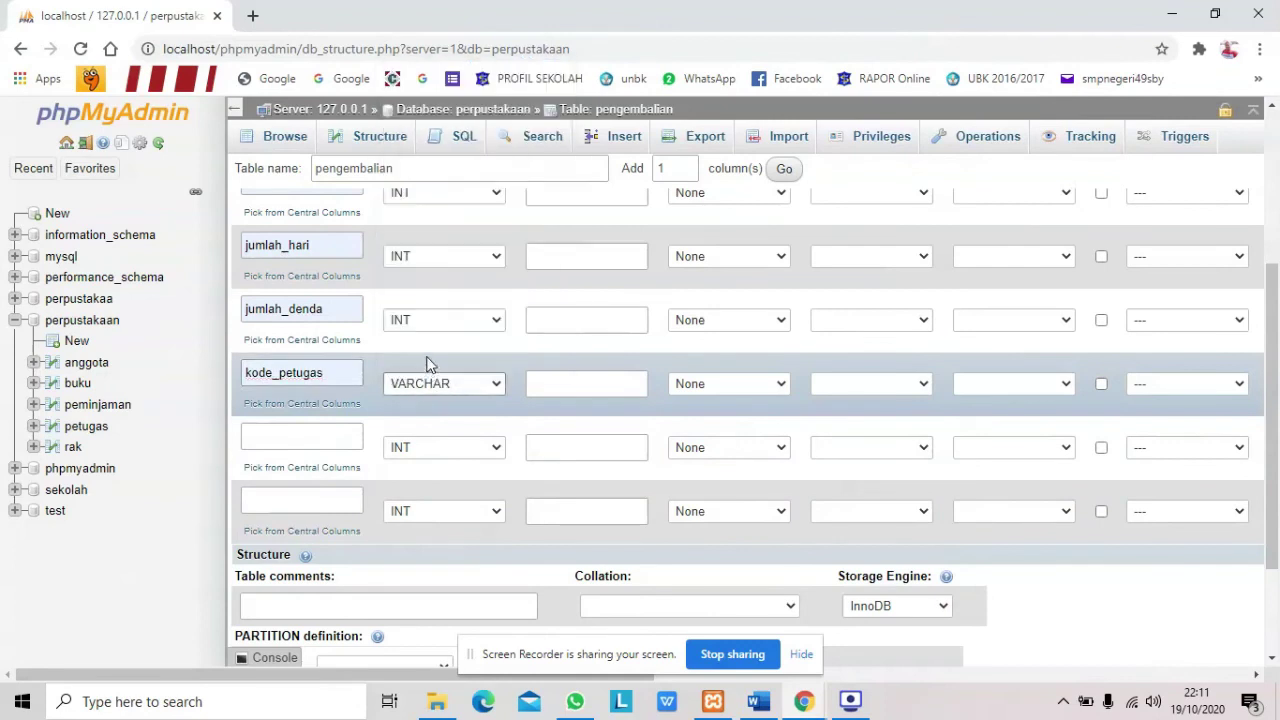
{"action": "left_click", "coordinate": [428, 392]}
{"action": "left_click", "coordinate": [421, 346]}
{"action": "left_click", "coordinate": [545, 385]}
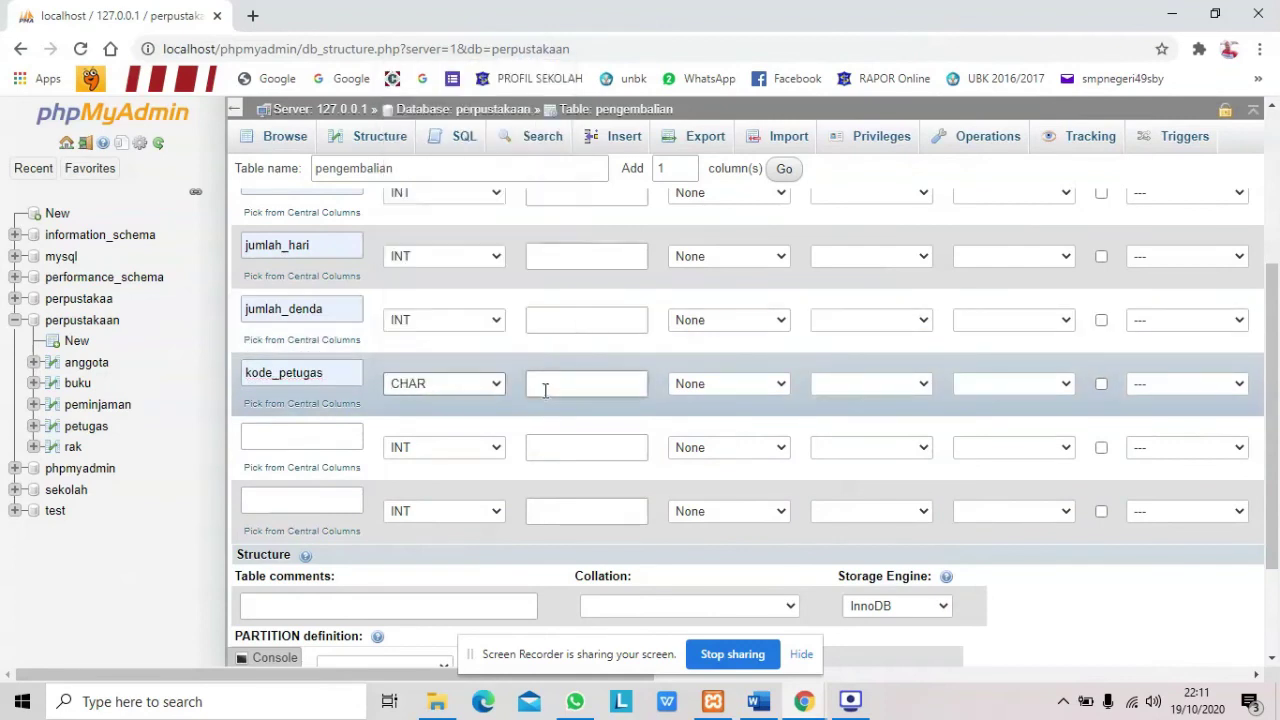
{"action": "type", "text": "10"}
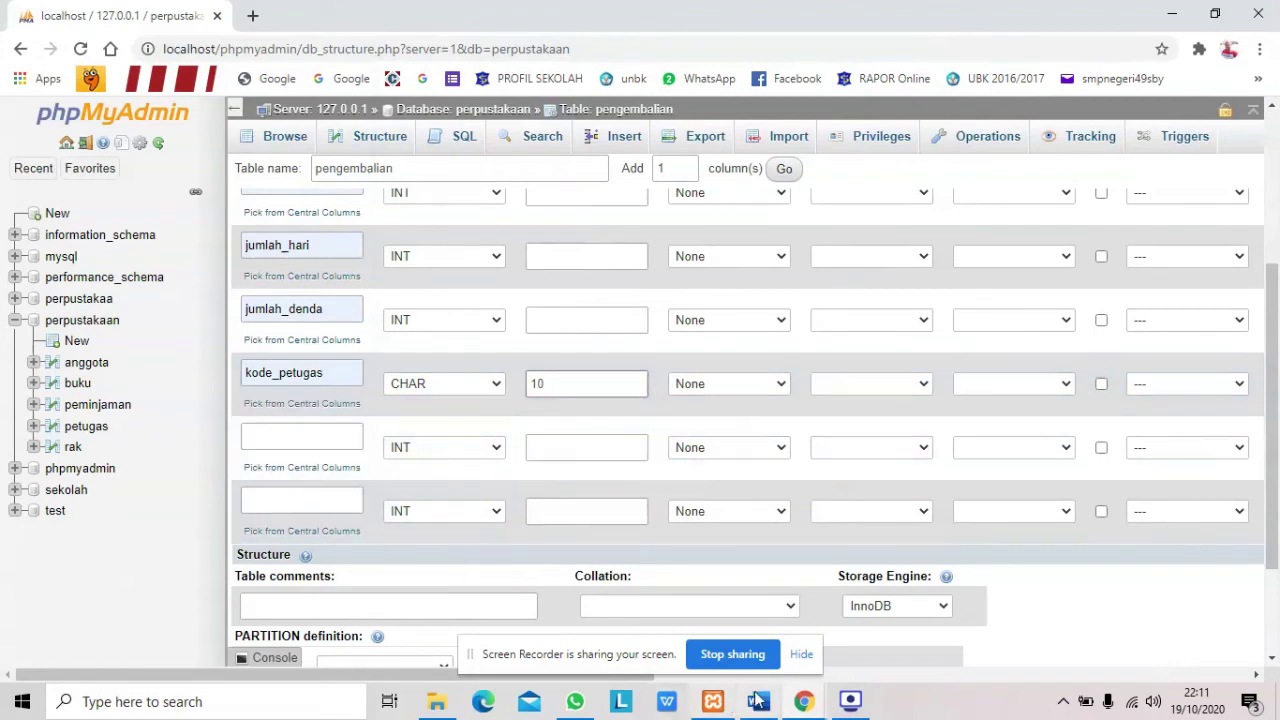
Step: Check the eighth Pengembalian column in the Word document, and name the eighth column in phpMyAdmin kode_anggota
{"action": "left_click", "coordinate": [758, 701]}
{"action": "left_click", "coordinate": [438, 488]}
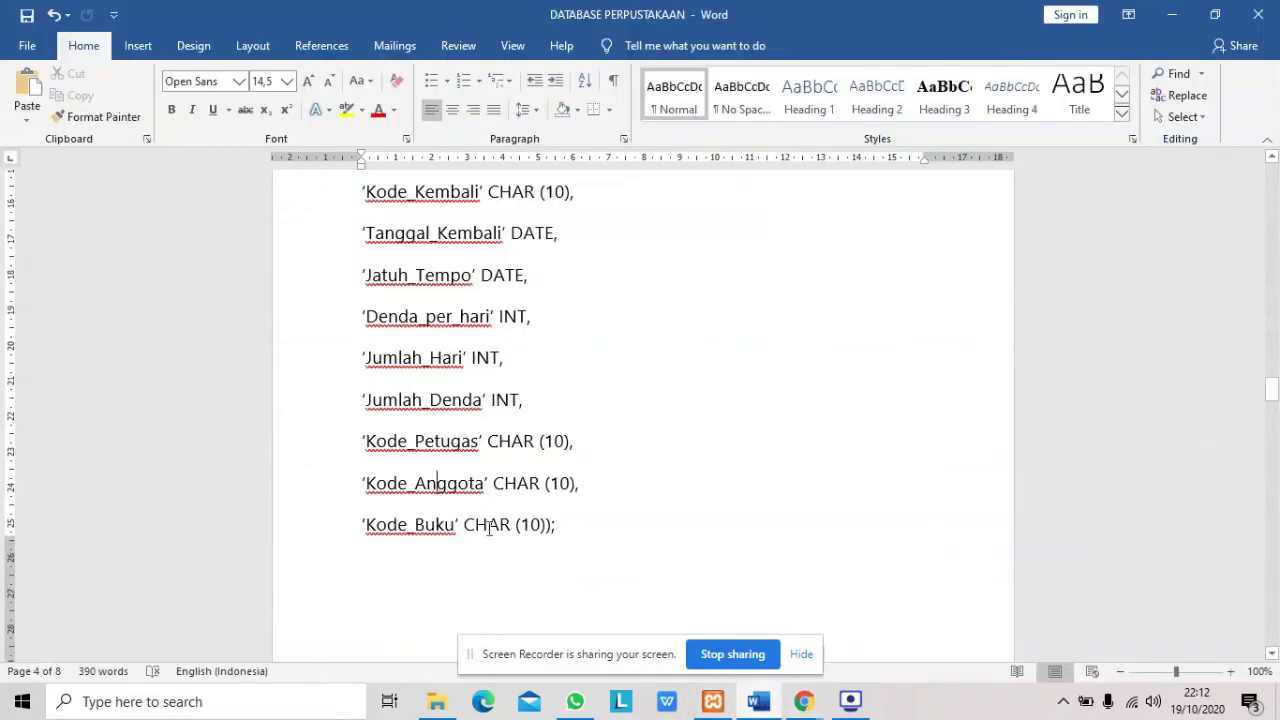
{"action": "mouse_move", "coordinate": [800, 710]}
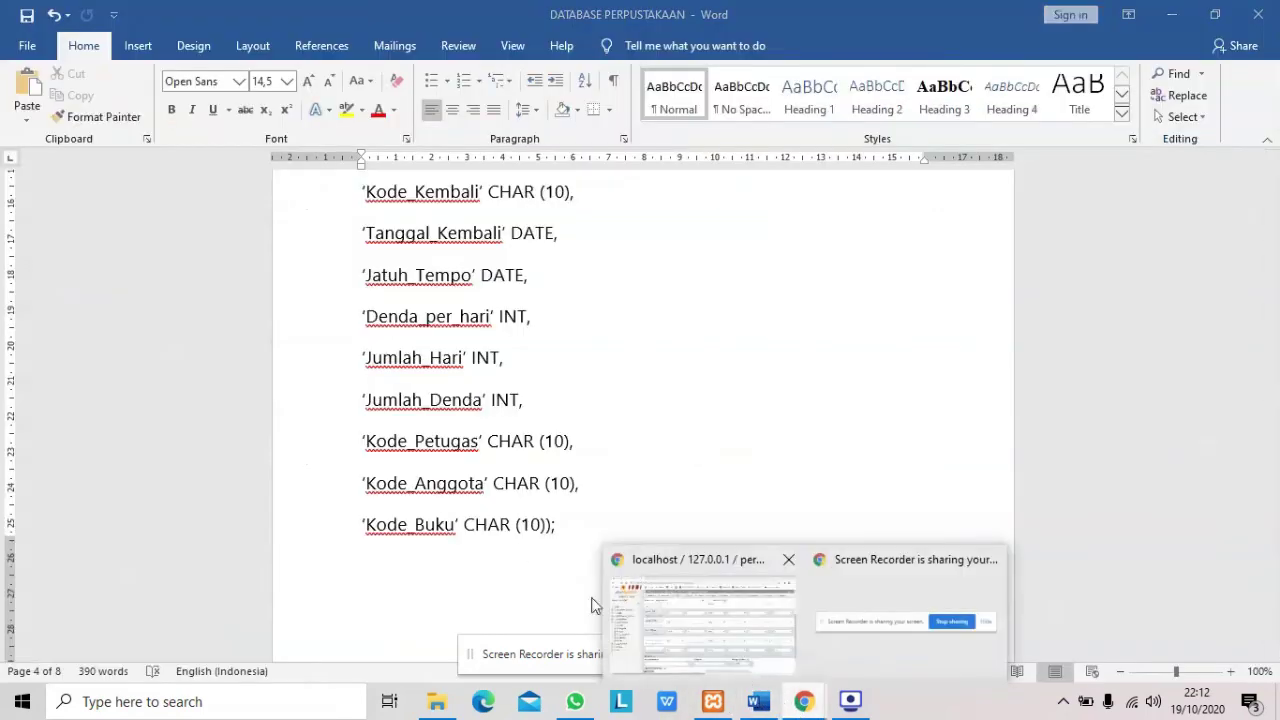
{"action": "left_click", "coordinate": [726, 650]}
{"action": "left_click", "coordinate": [333, 437]}
{"action": "type", "text": "kode_anggota"}
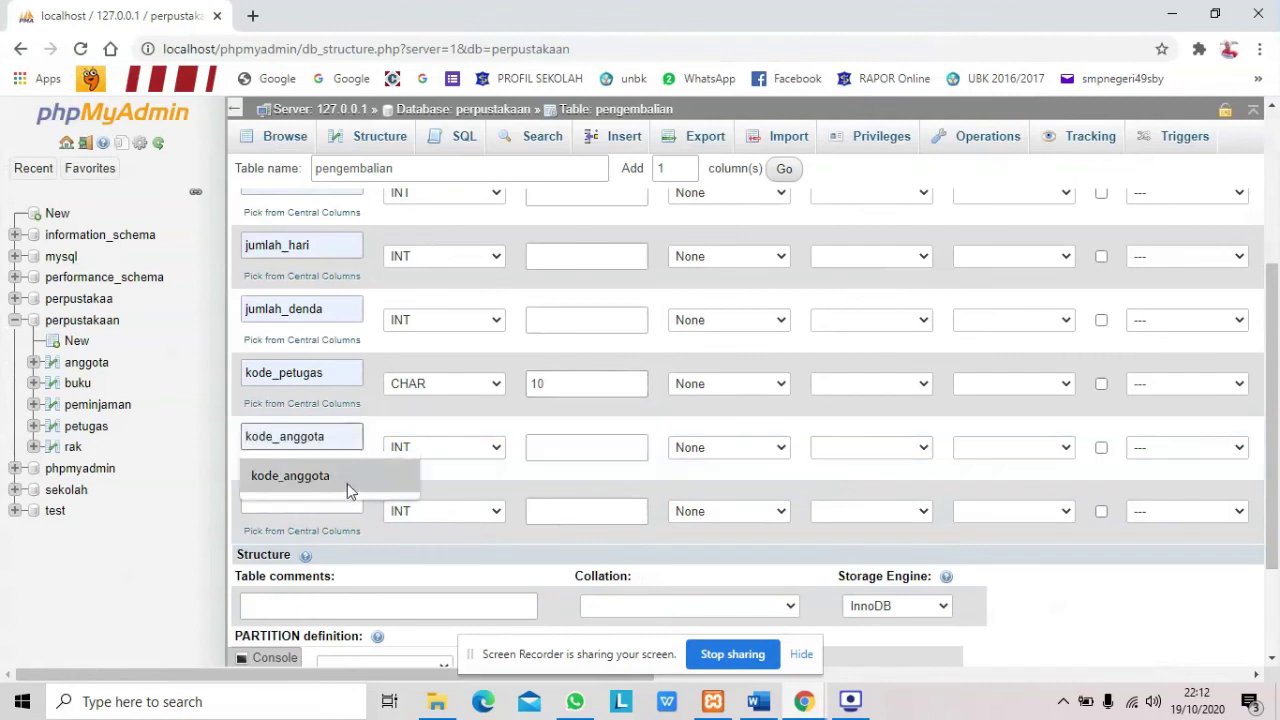
{"action": "left_click", "coordinate": [347, 483]}
Step: Set the kode_anggota column's type to CHAR and its length to 10
{"action": "left_click", "coordinate": [419, 451]}
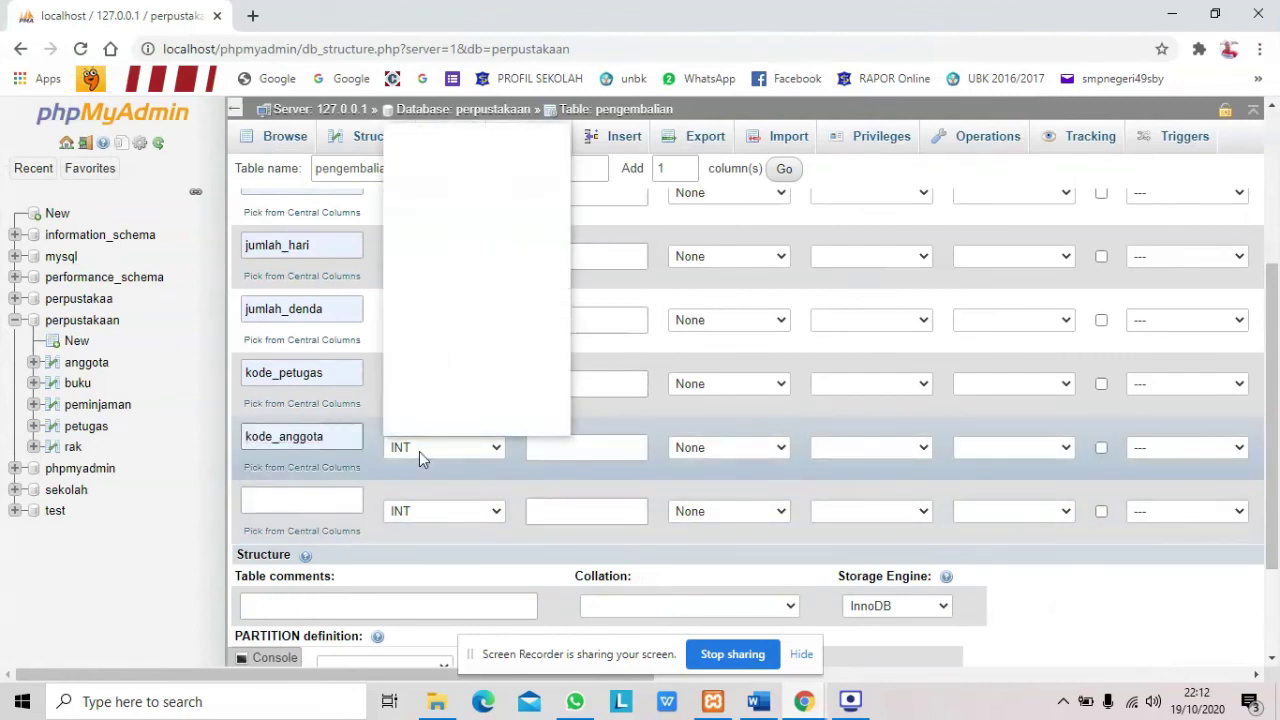
{"action": "key", "text": "c"}
{"action": "left_click", "coordinate": [424, 437]}
{"action": "left_click", "coordinate": [563, 443]}
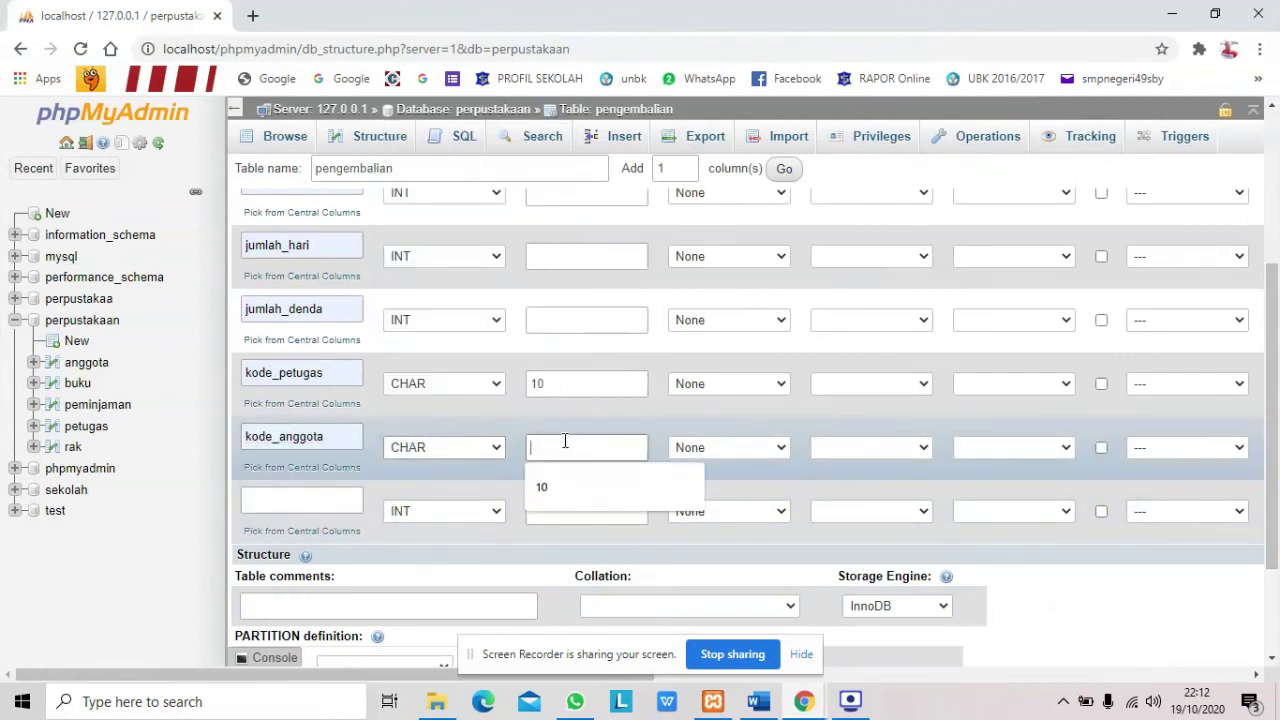
{"action": "type", "text": "10"}
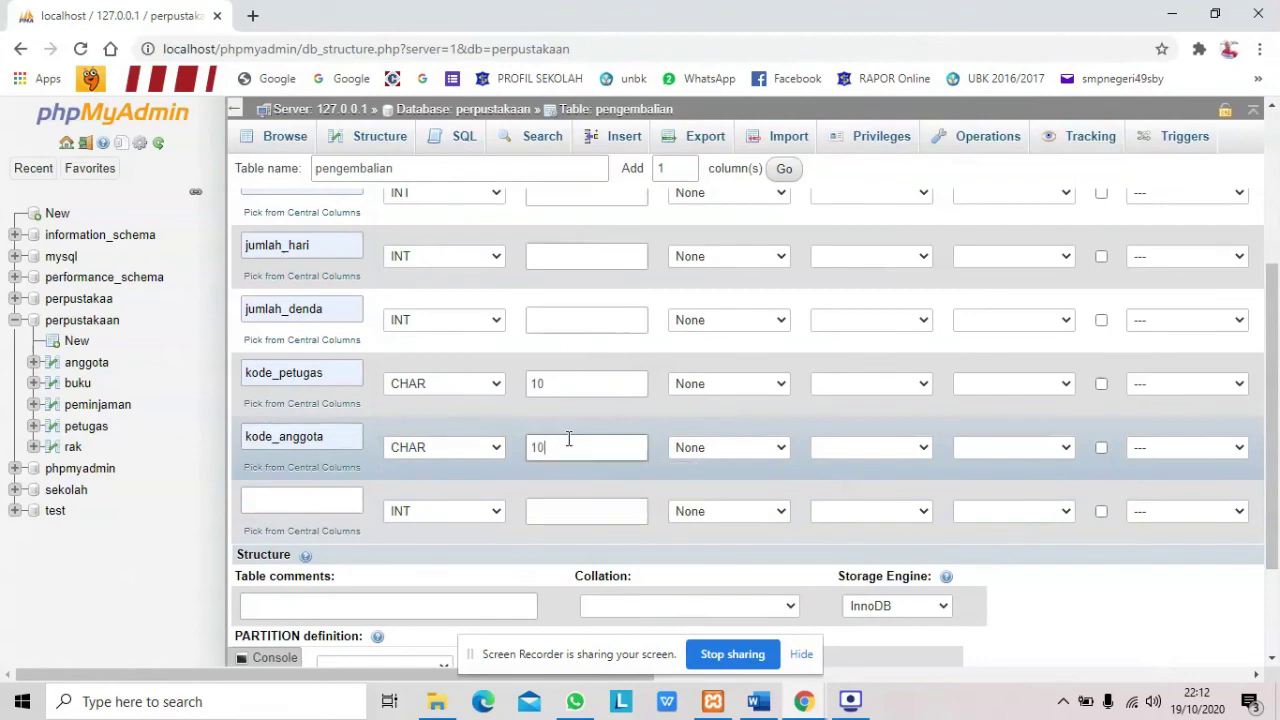
Step: Look up the last Pengembalian column in the Word document, and name the ninth column in phpMyAdmin kode_buku
{"action": "left_click", "coordinate": [758, 701]}
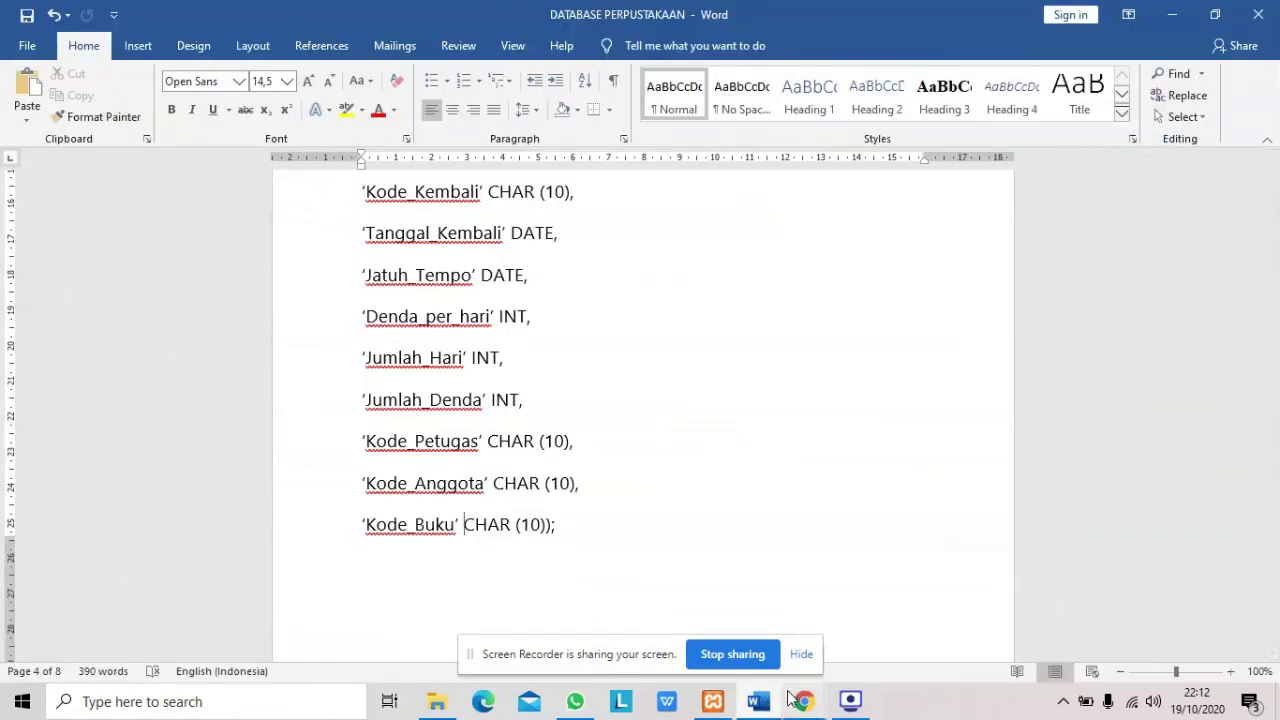
{"action": "left_click", "coordinate": [640, 608]}
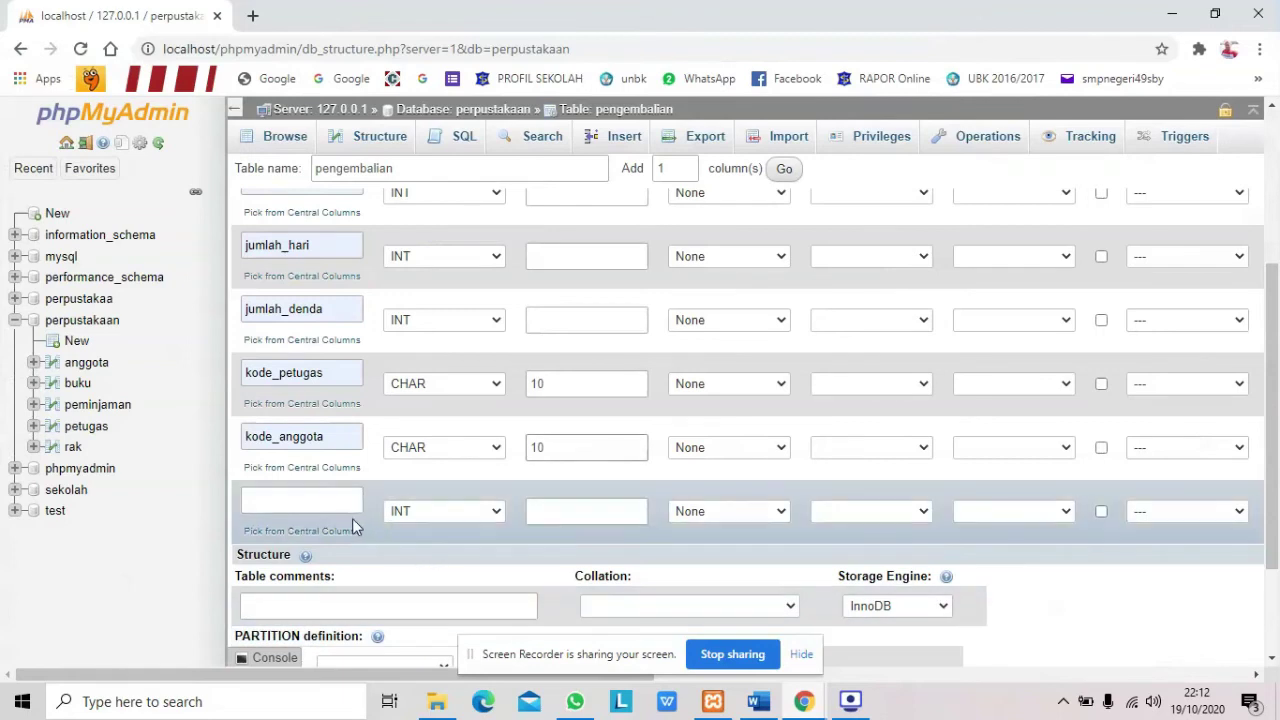
{"action": "left_click", "coordinate": [329, 497]}
{"action": "type", "text": "kode_buku"}
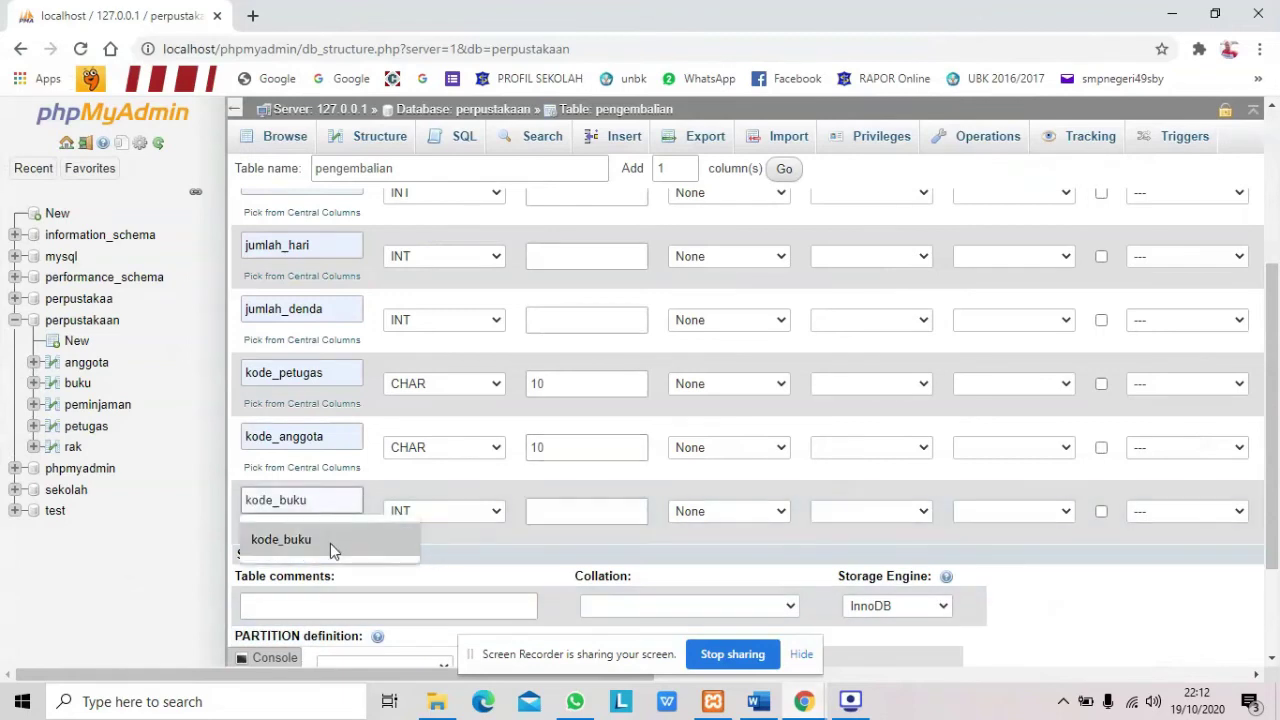
{"action": "left_click", "coordinate": [329, 540]}
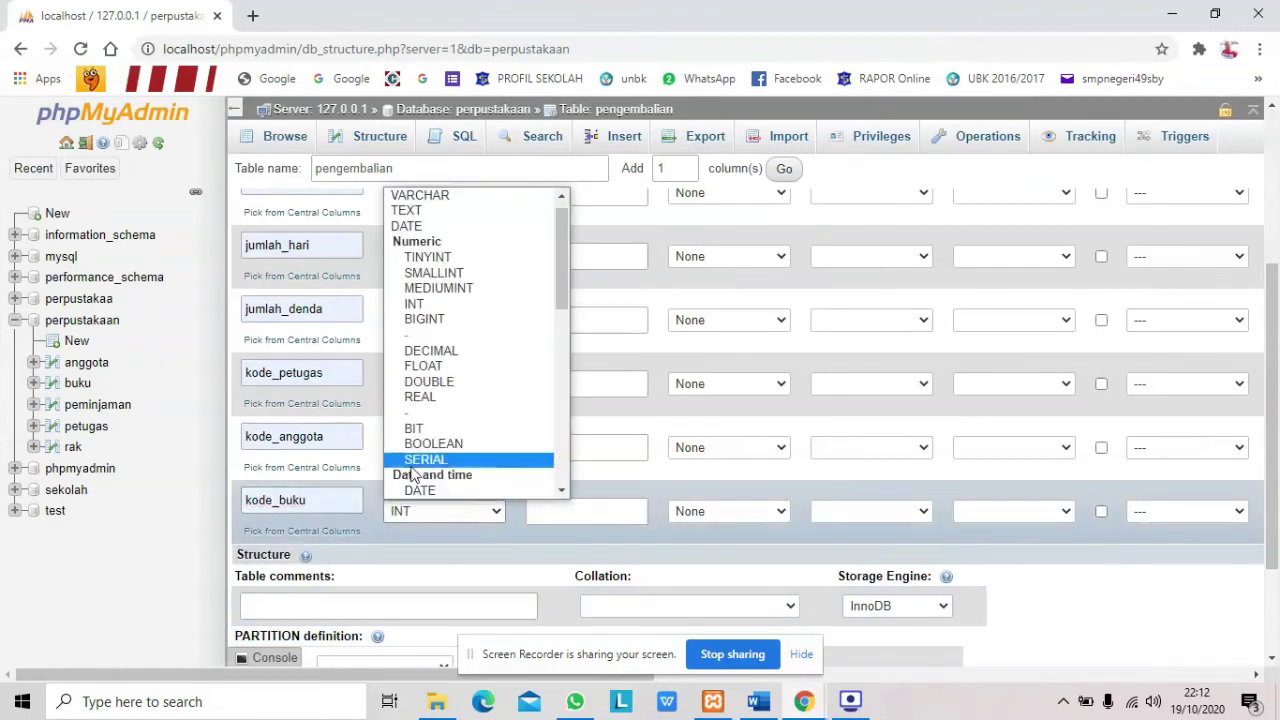
Step: Set the kode_buku column's type to CHAR and its length to 10, and save the pengembalian table
{"action": "key", "text": "c"}
{"action": "left_click", "coordinate": [424, 491]}
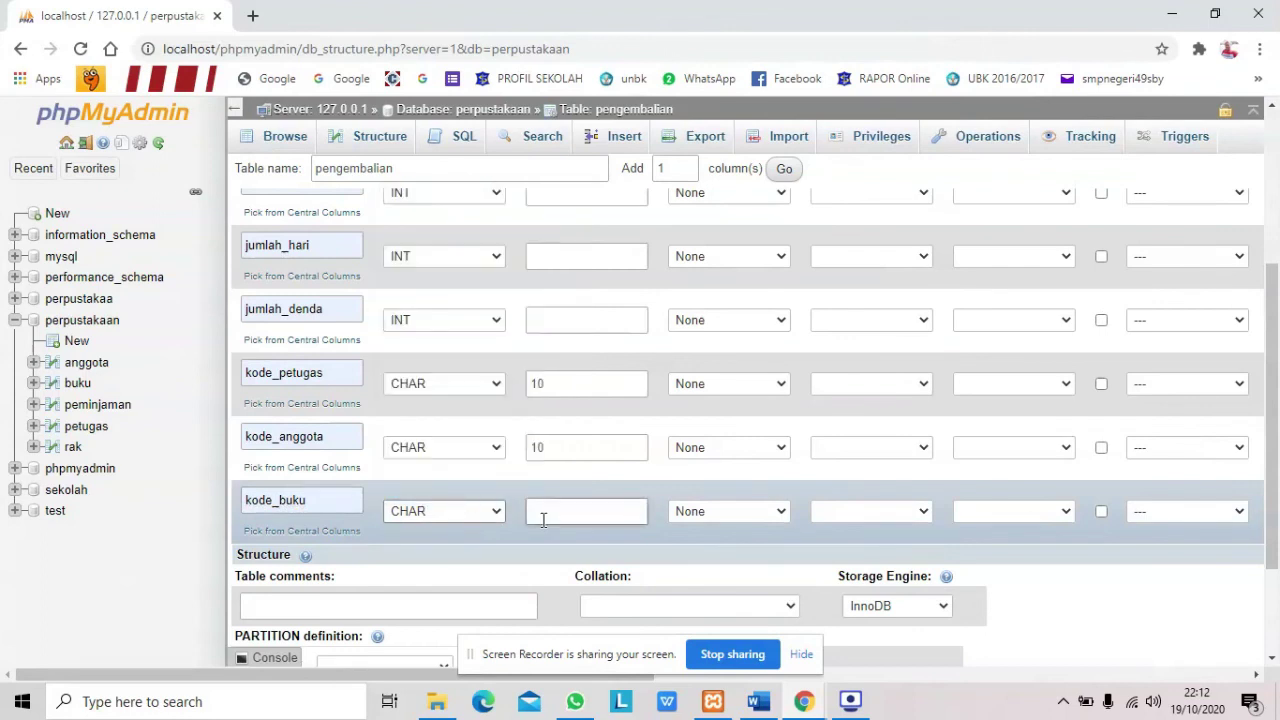
{"action": "left_click", "coordinate": [543, 517]}
{"action": "type", "text": "10"}
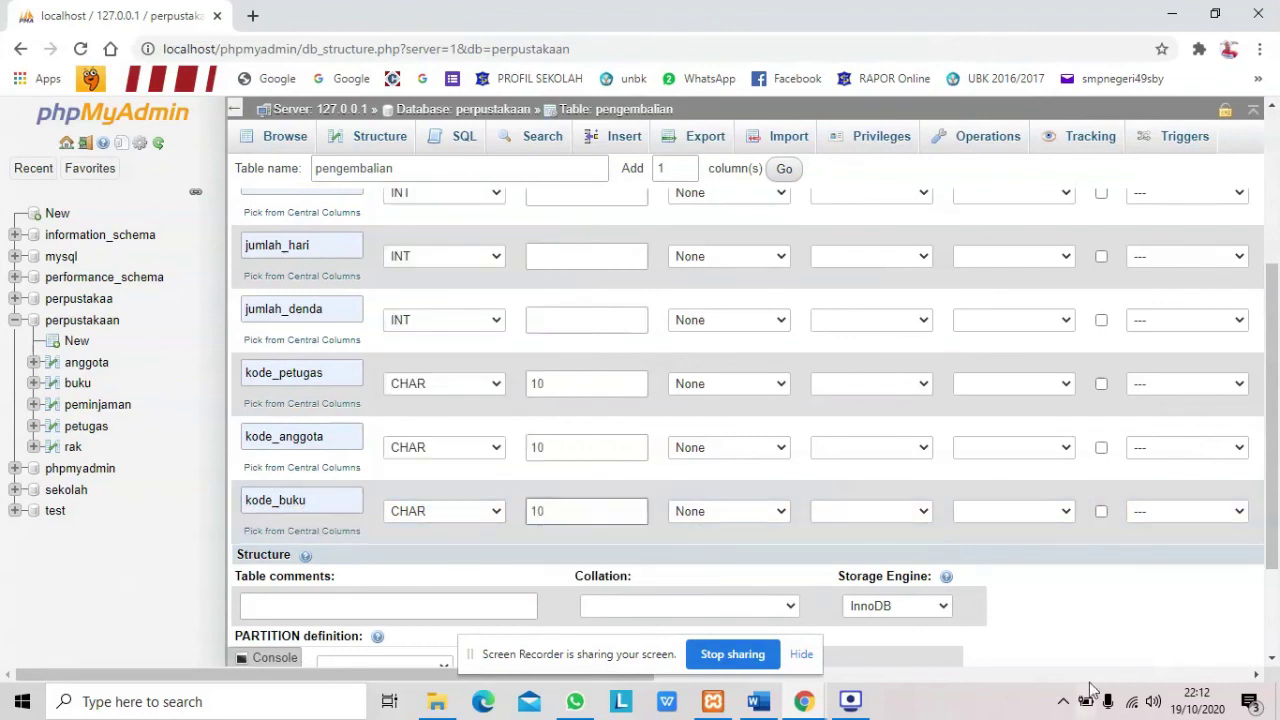
{"action": "scroll", "coordinate": [1100, 617], "scroll_direction": "down", "scroll_amount": 2}
{"action": "left_click", "coordinate": [1226, 595]}
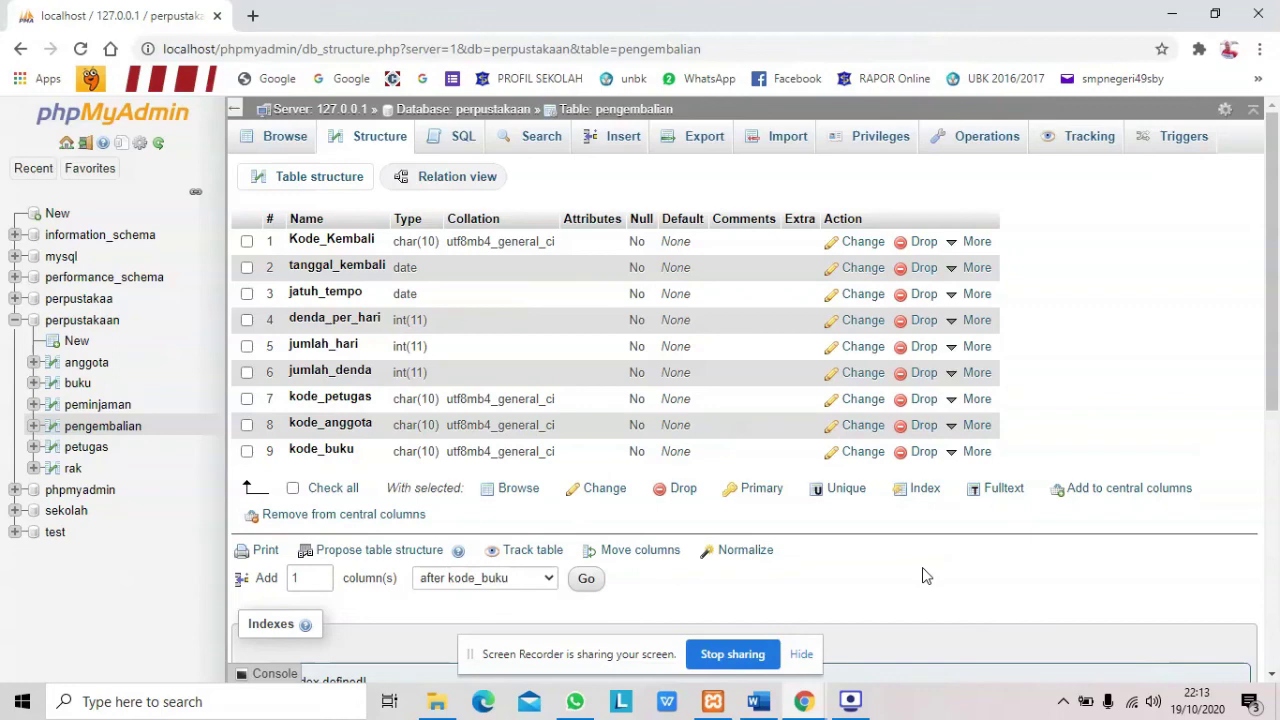
Step: Switch to the Word document and review the relationship matrix, the Kardinalitas section and the Relasi Antar Tabel section
{"action": "left_click", "coordinate": [758, 703]}
{"action": "scroll", "coordinate": [700, 491], "scroll_direction": "down", "scroll_amount": 10}
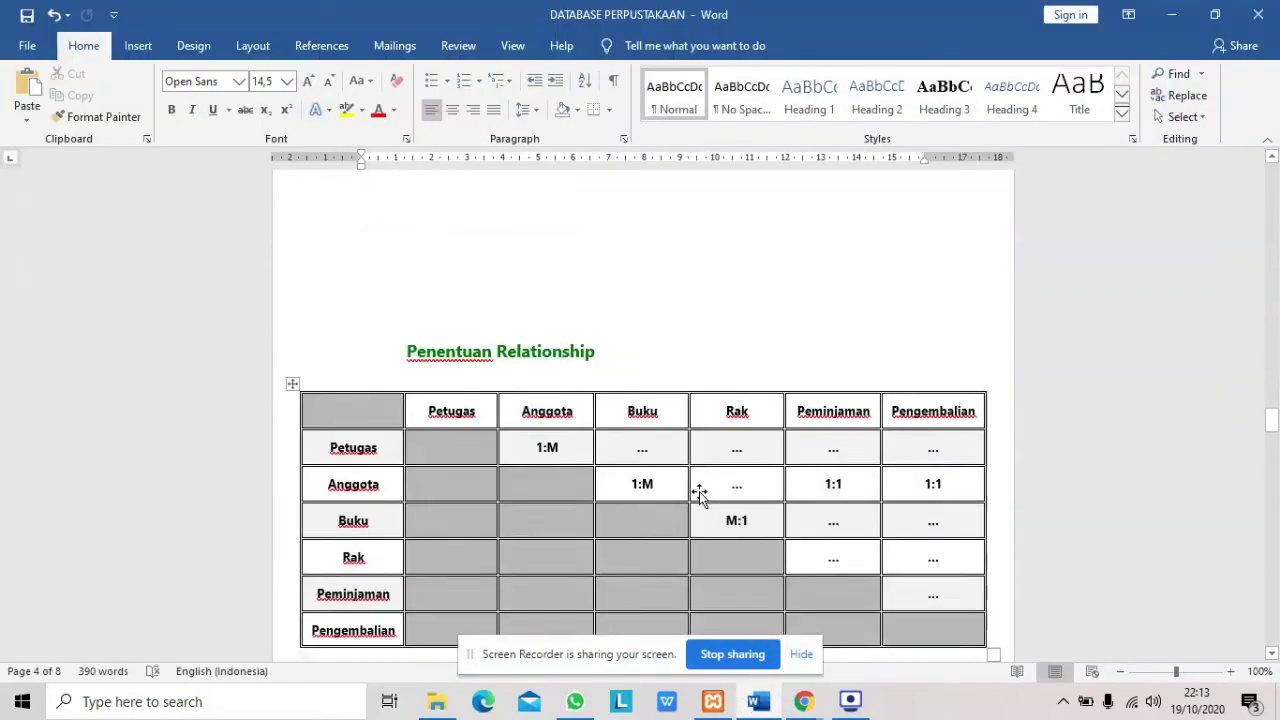
{"action": "scroll", "coordinate": [700, 491], "scroll_direction": "down", "scroll_amount": 8}
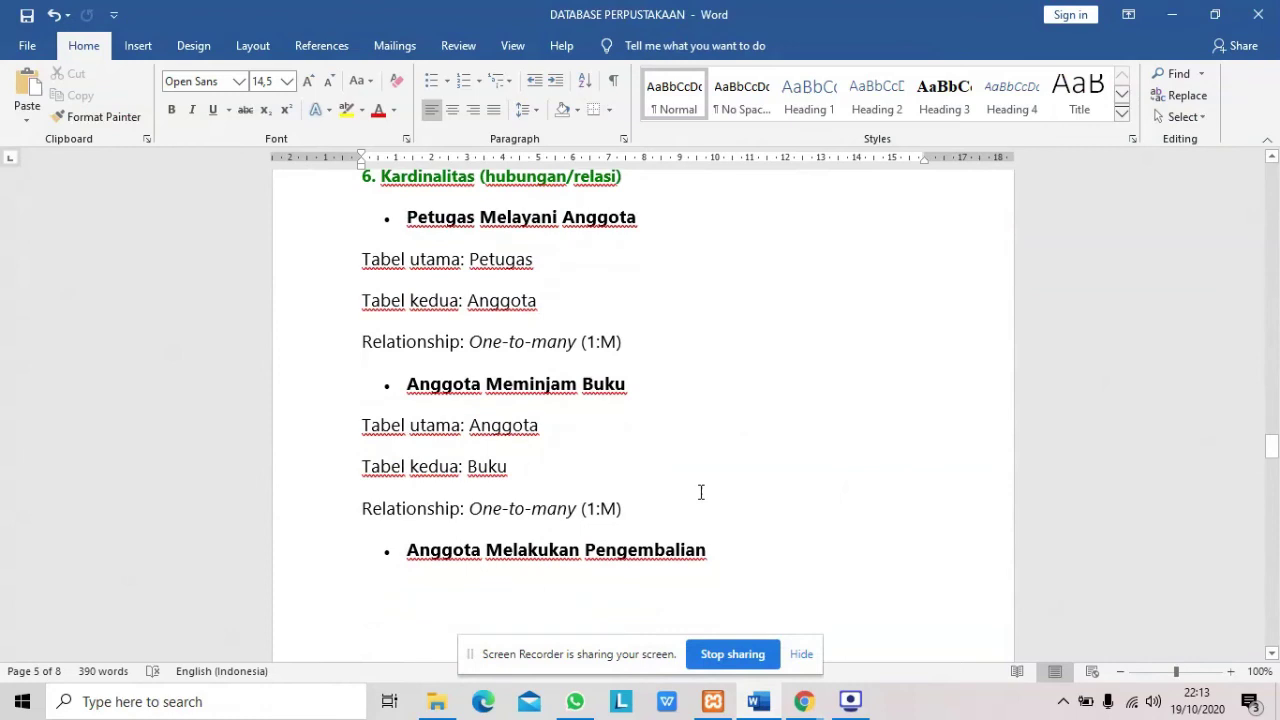
{"action": "scroll", "coordinate": [700, 491], "scroll_direction": "down", "scroll_amount": 1}
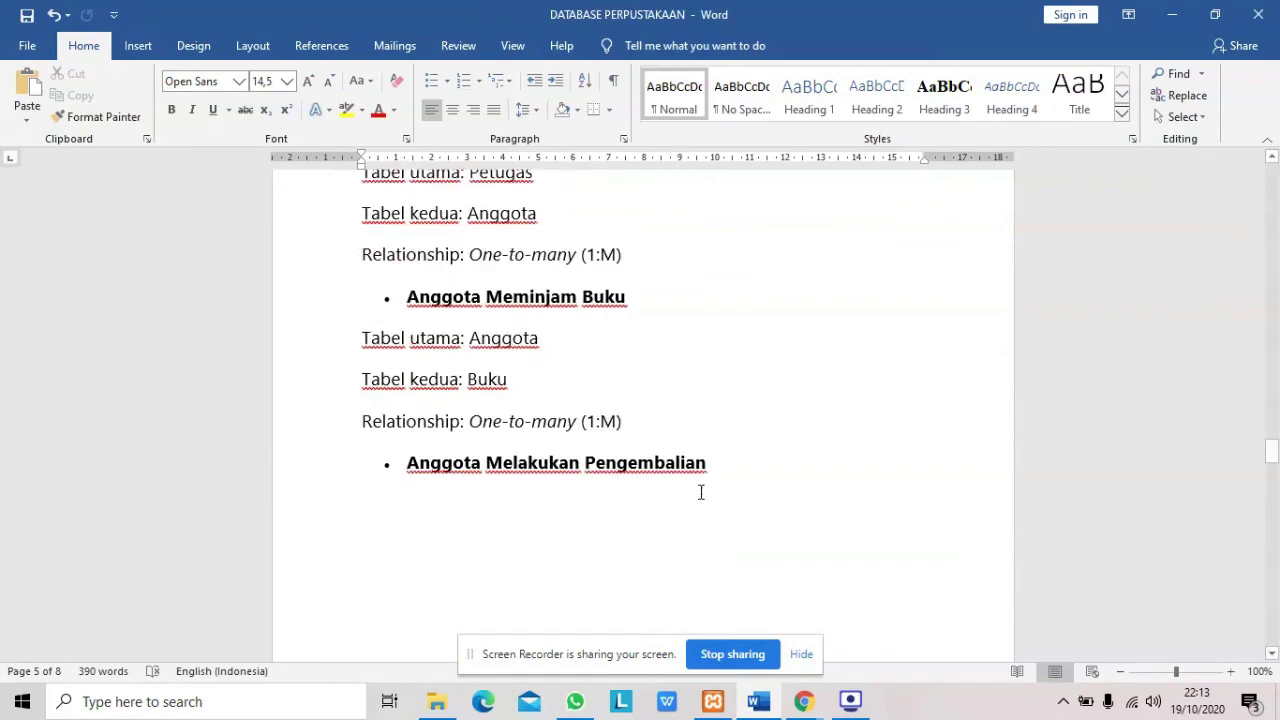
{"action": "scroll", "coordinate": [575, 543], "scroll_direction": "down", "scroll_amount": 3}
{"action": "scroll", "coordinate": [575, 543], "scroll_direction": "down", "scroll_amount": 12}
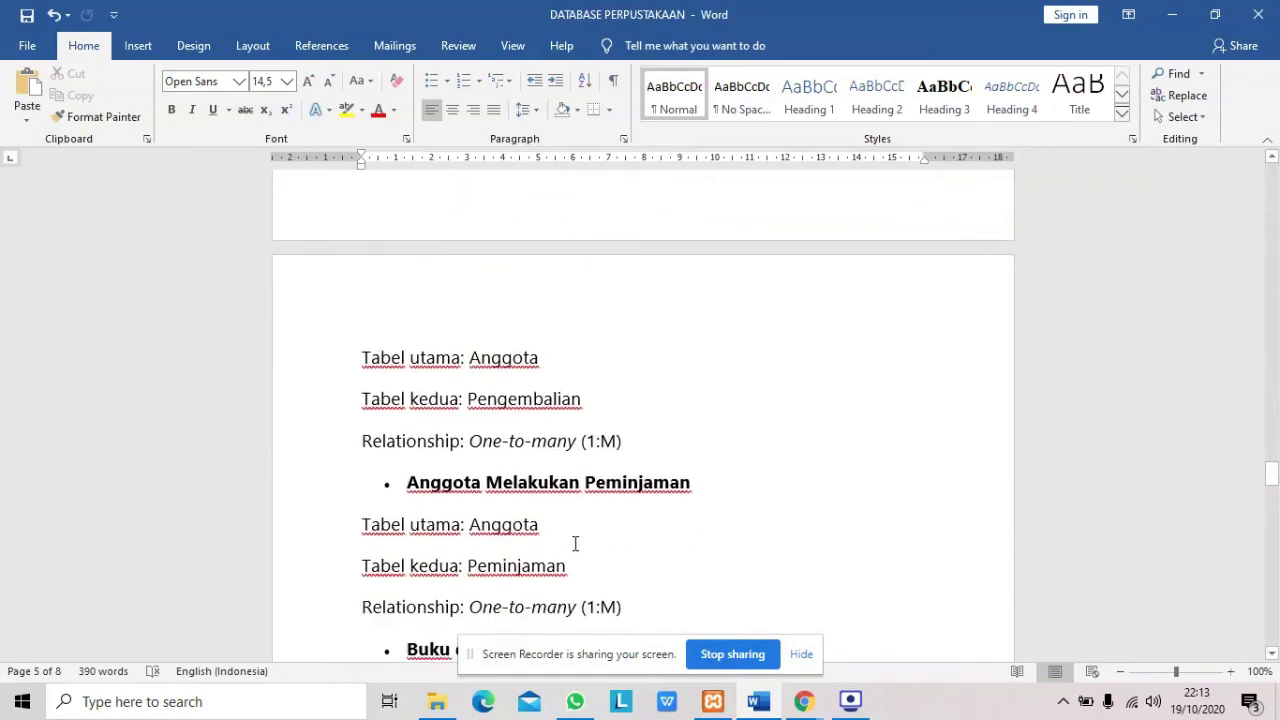
{"action": "scroll", "coordinate": [577, 541], "scroll_direction": "down", "scroll_amount": 3}
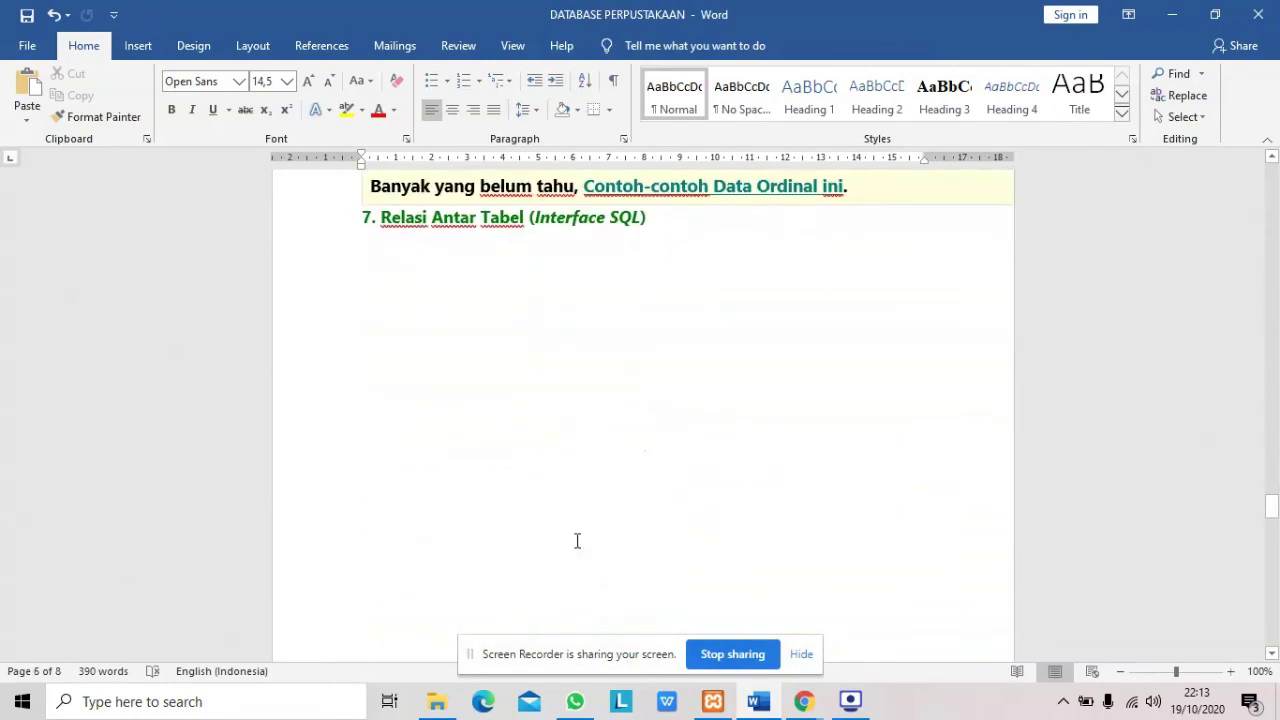
{"action": "scroll", "coordinate": [577, 537], "scroll_direction": "up", "scroll_amount": 3}
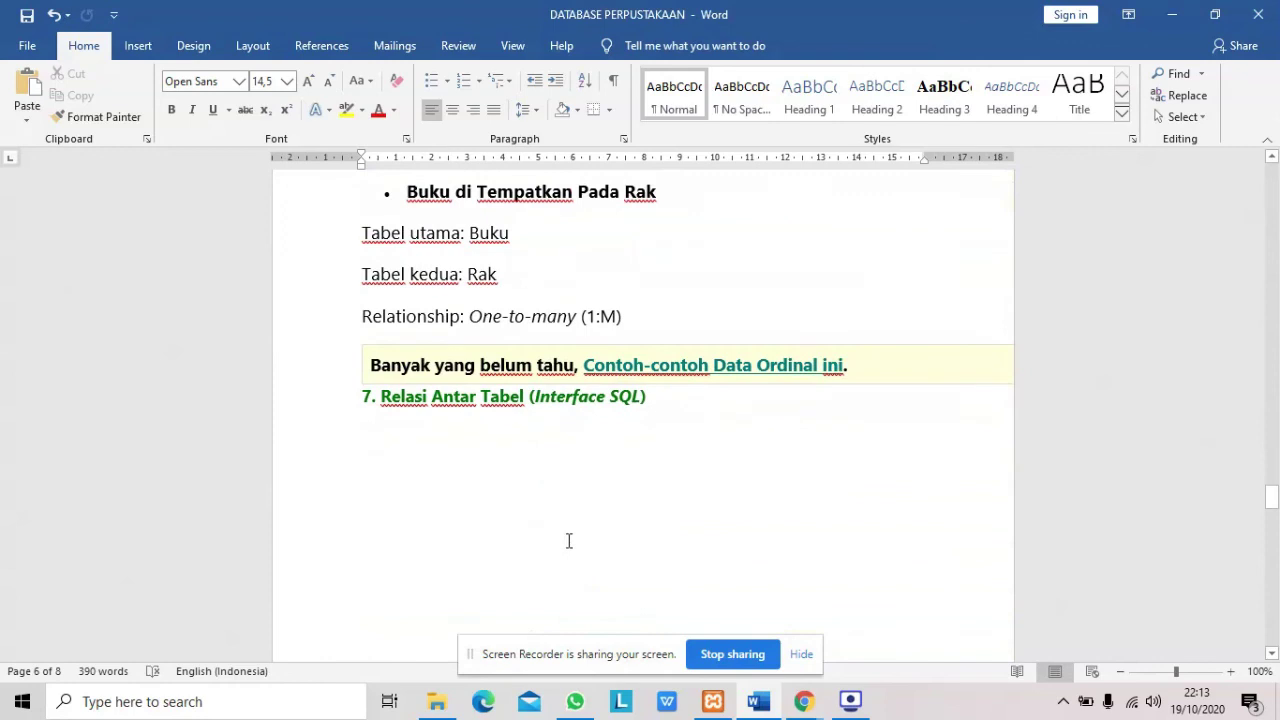